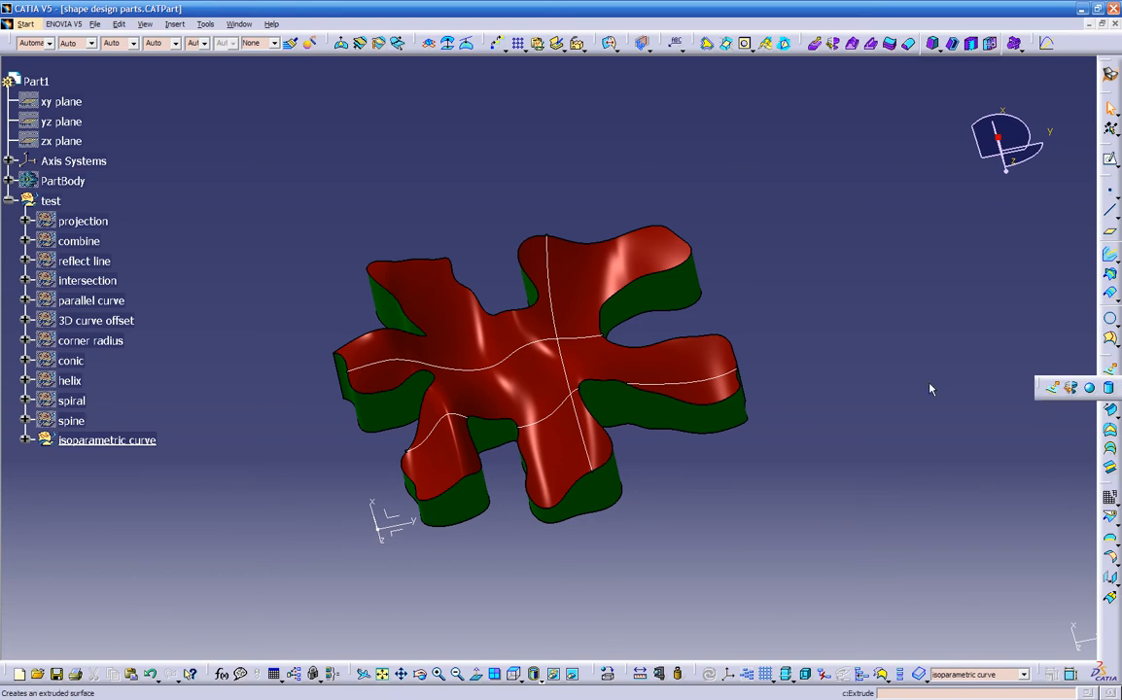
- Hide the isoparametric curve set and insert a new geometrical set named revolve
{"action": "right_click", "coordinate": [86, 441]}
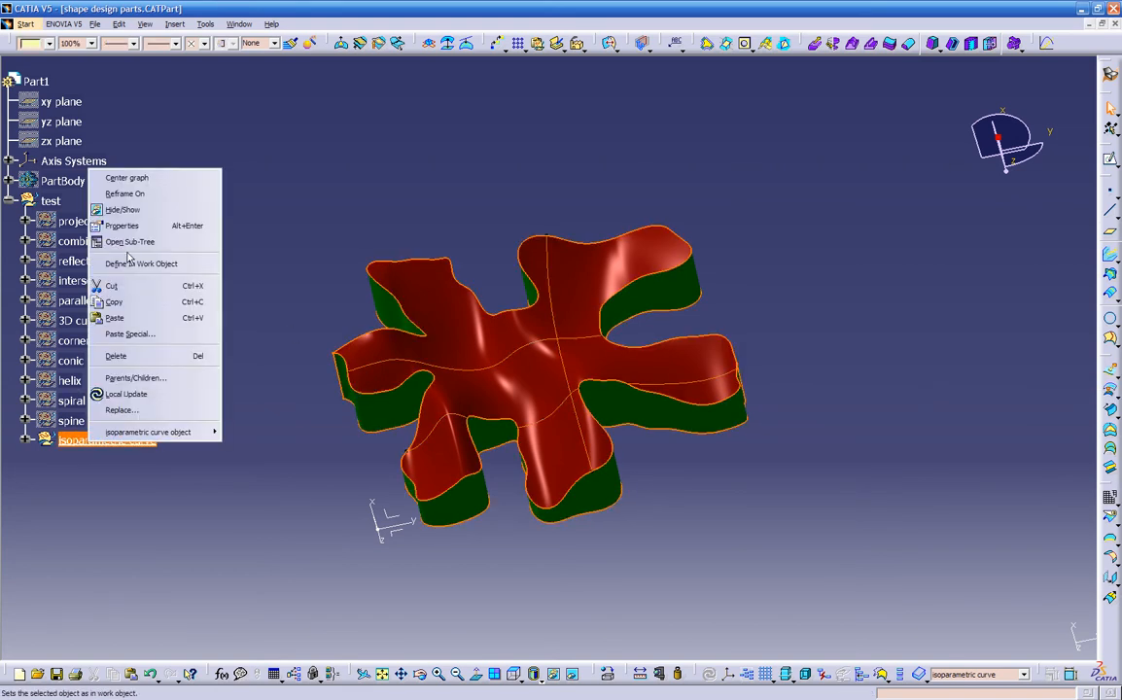
{"action": "left_click", "coordinate": [161, 192]}
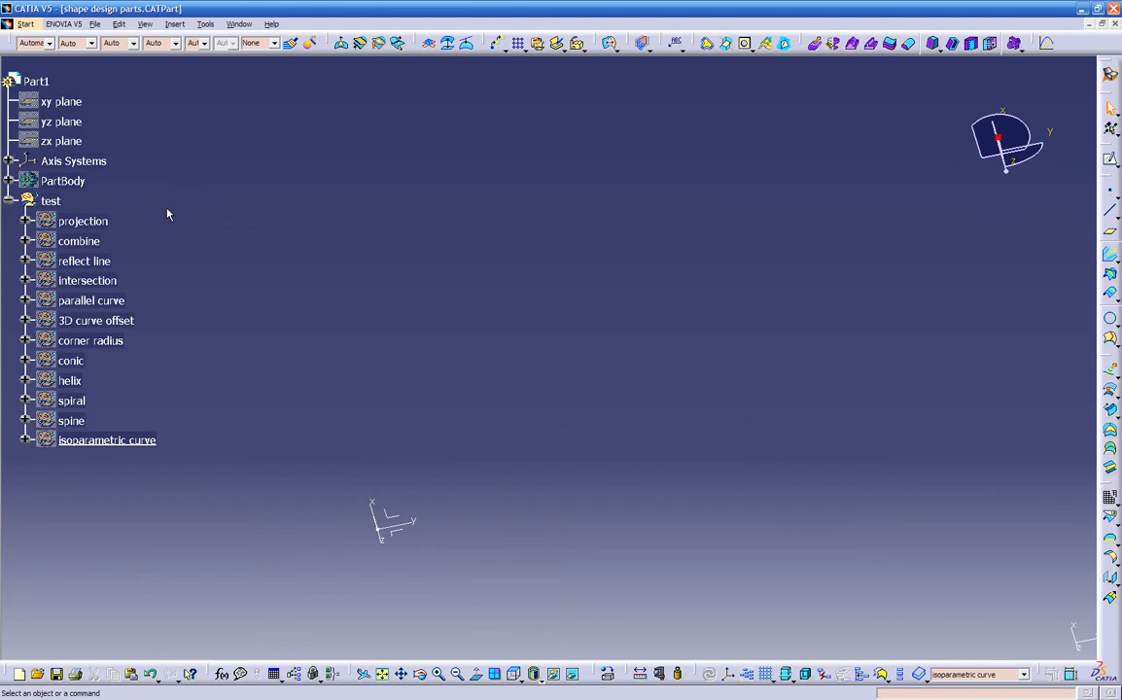
{"action": "left_click", "coordinate": [175, 23]}
{"action": "left_click", "coordinate": [209, 87]}
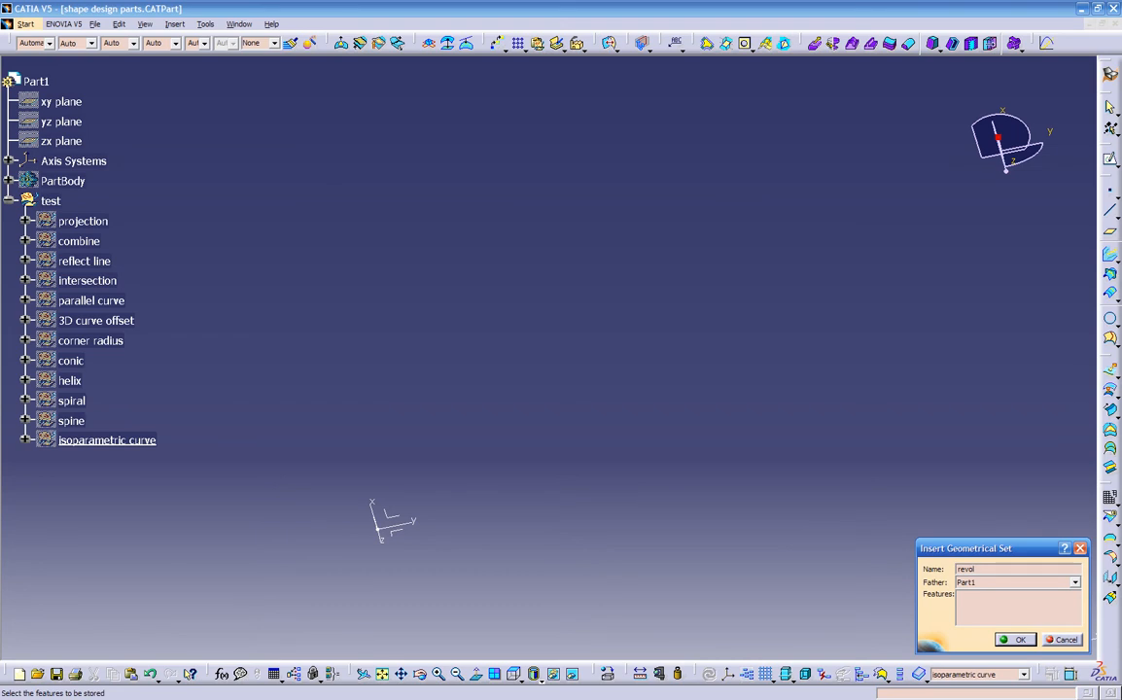
{"action": "key", "text": "Return"}
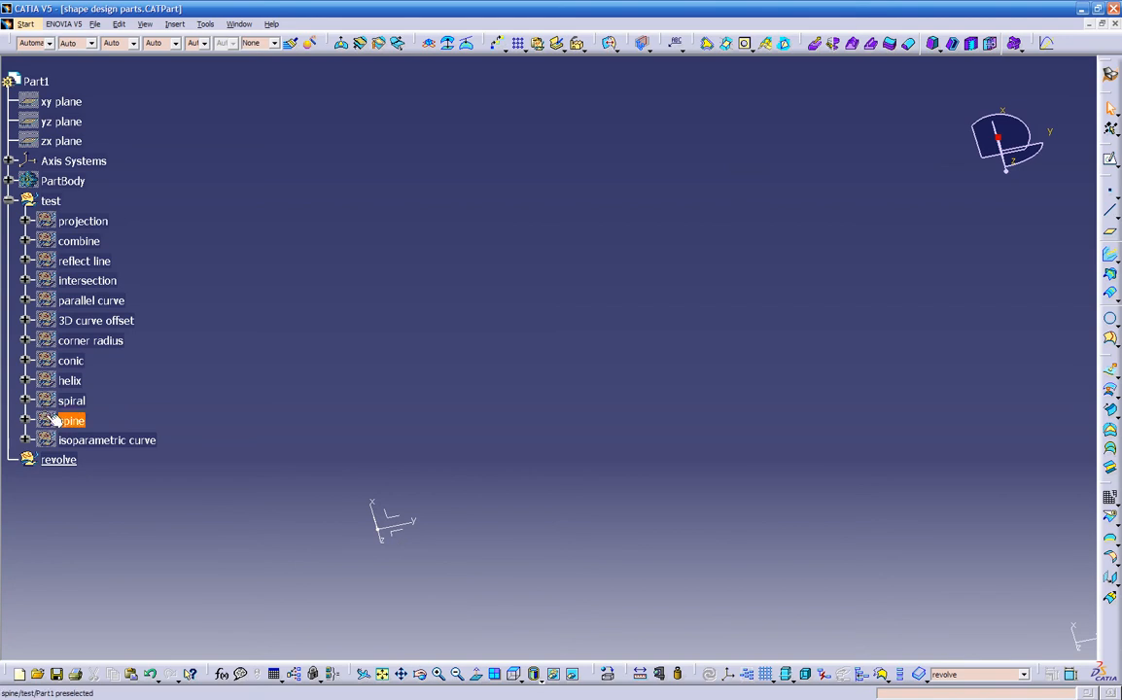
- Move the revolve geometrical set into the test set at the last position
{"action": "right_click", "coordinate": [58, 461]}
{"action": "mouse_move", "coordinate": [109, 445]}
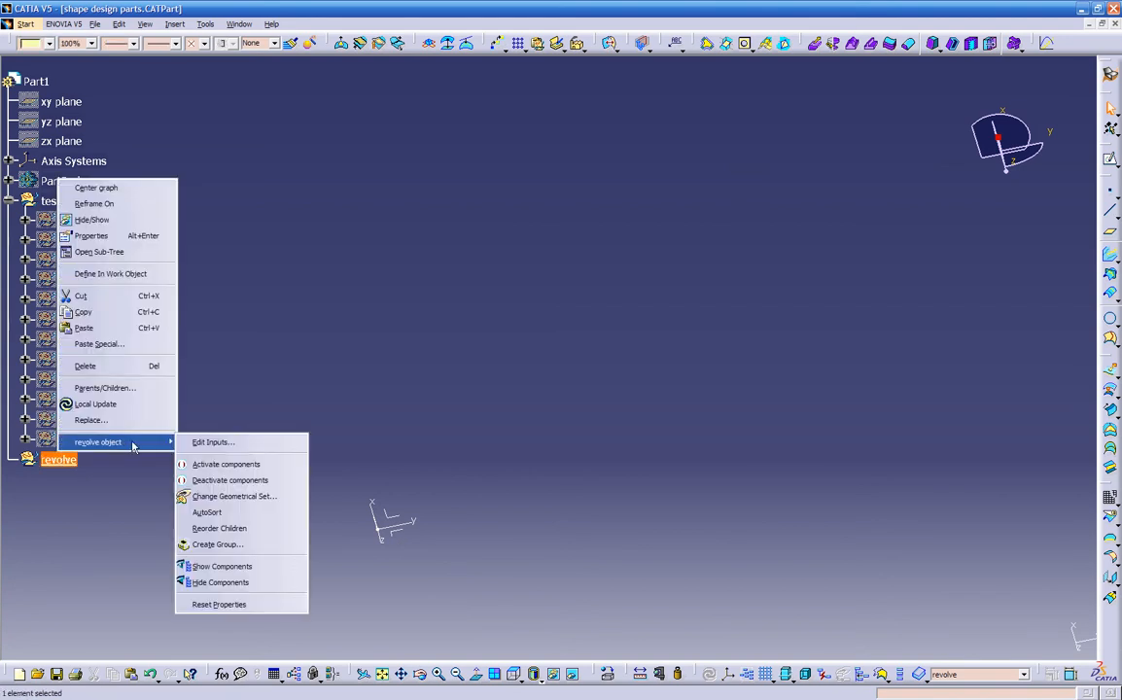
{"action": "left_click", "coordinate": [239, 498]}
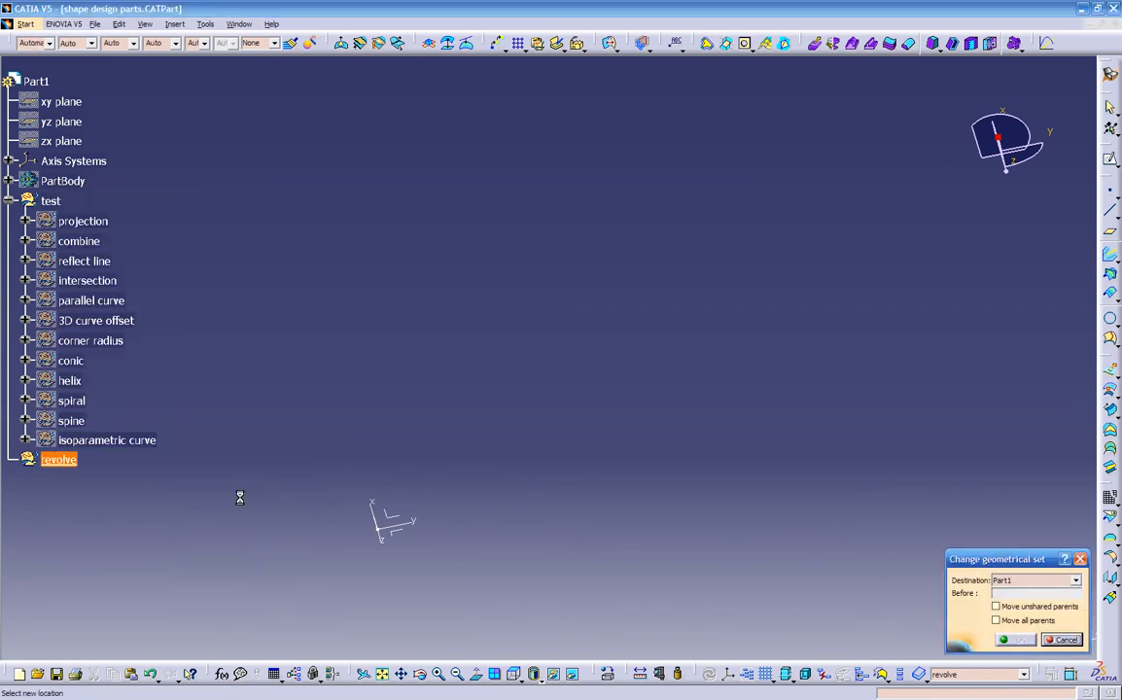
{"action": "left_click", "coordinate": [51, 200]}
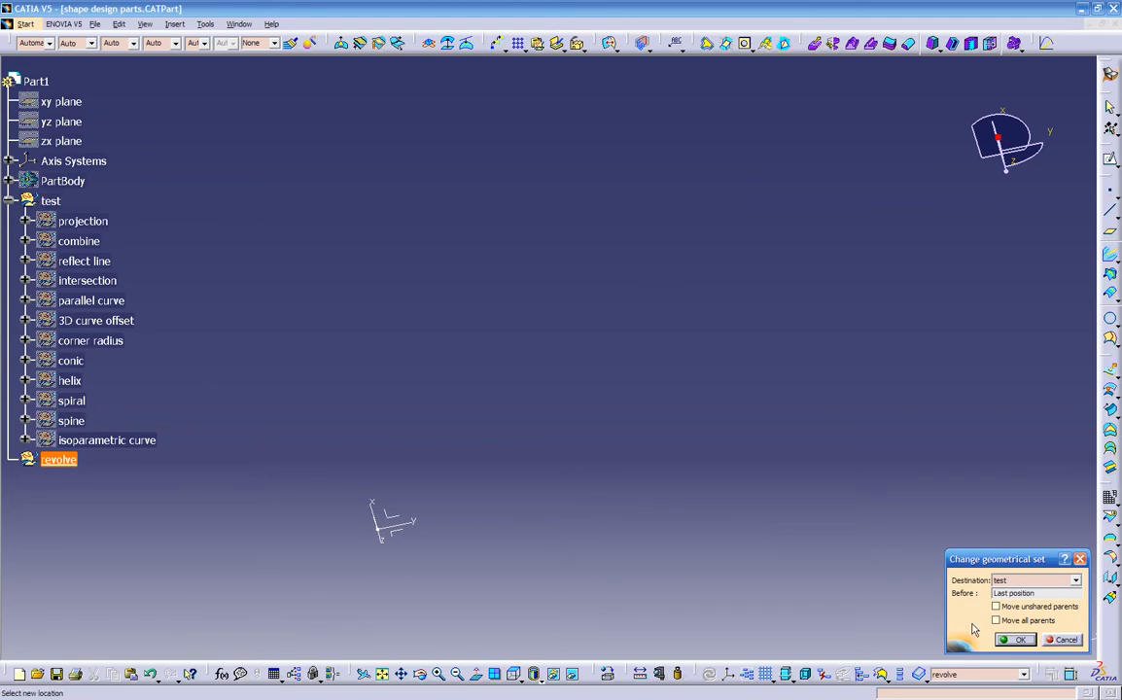
{"action": "left_click", "coordinate": [1012, 639]}
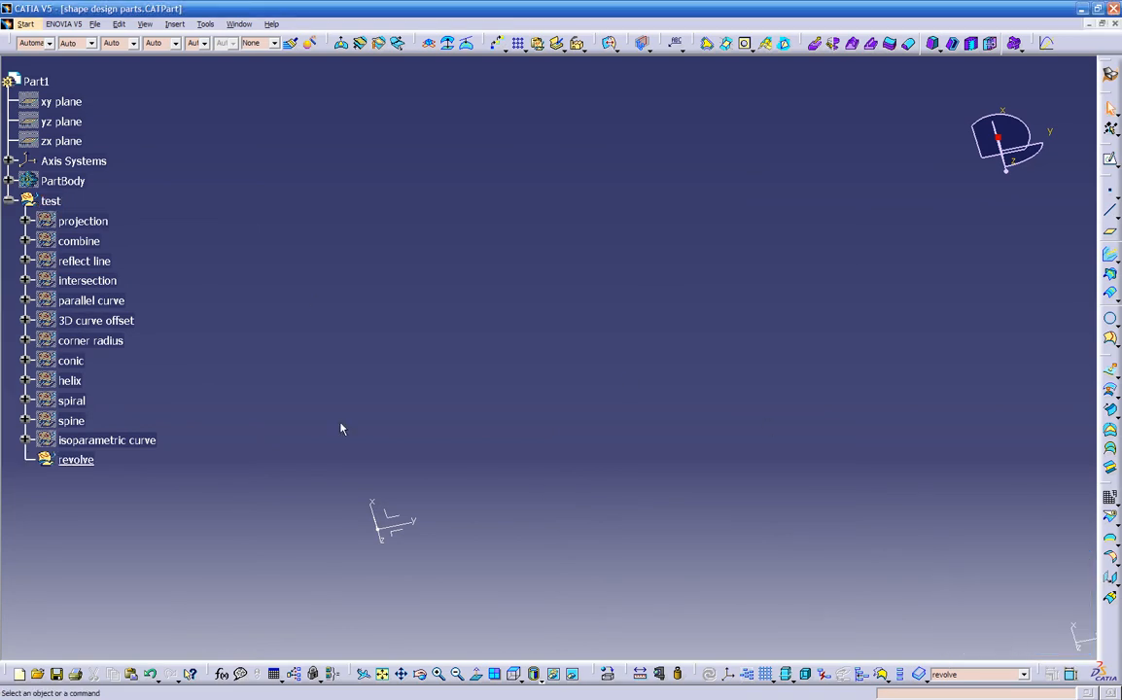
- Open a new sketch on the XY plane of the absolute axis system
{"action": "left_click", "coordinate": [379, 521]}
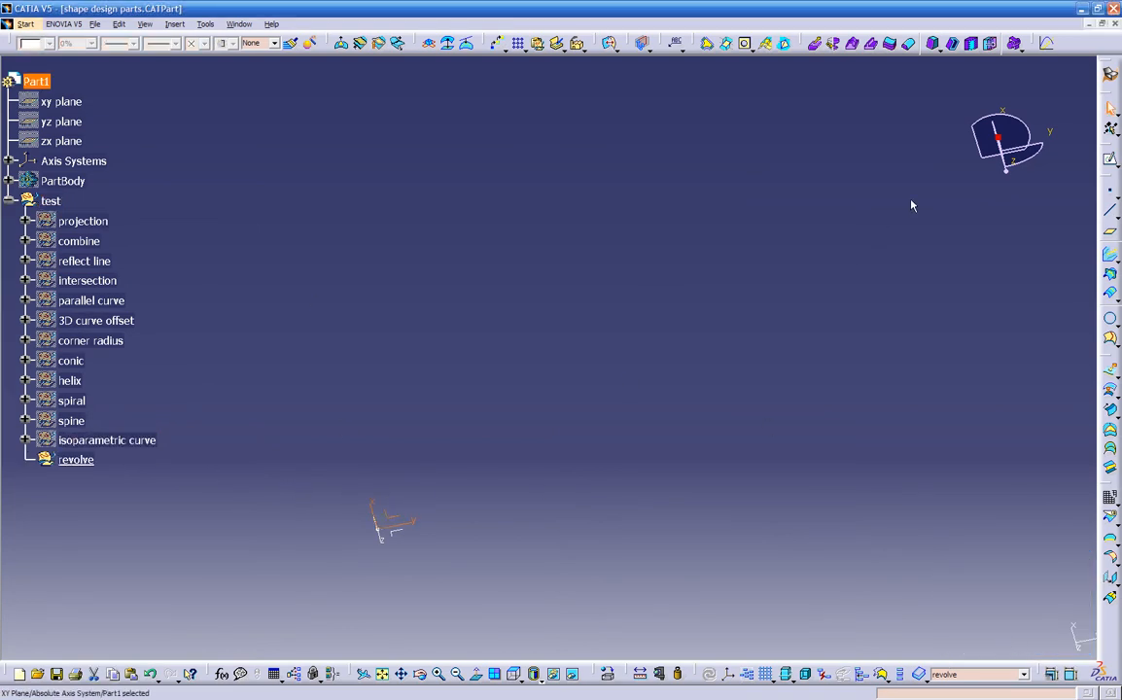
{"action": "left_click", "coordinate": [1110, 159]}
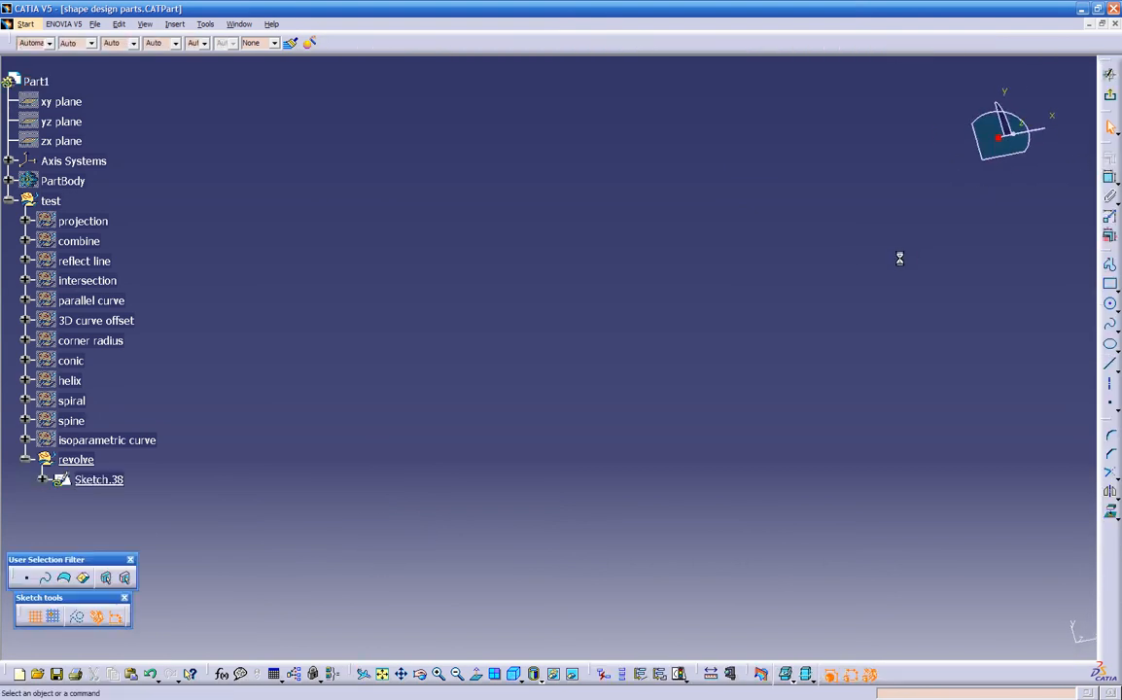
{"action": "middle_click_drag", "start_coordinate": [634, 459], "coordinate": [794, 255]}
{"action": "middle_click_drag", "start_coordinate": [439, 514], "coordinate": [668, 219]}
{"action": "middle_click_drag", "start_coordinate": [536, 463], "coordinate": [632, 330]}
{"action": "middle_click_drag", "start_coordinate": [419, 524], "coordinate": [705, 350]}
{"action": "middle_click_drag", "start_coordinate": [519, 549], "coordinate": [613, 457]}
{"action": "middle_click_drag", "start_coordinate": [366, 476], "coordinate": [707, 451]}
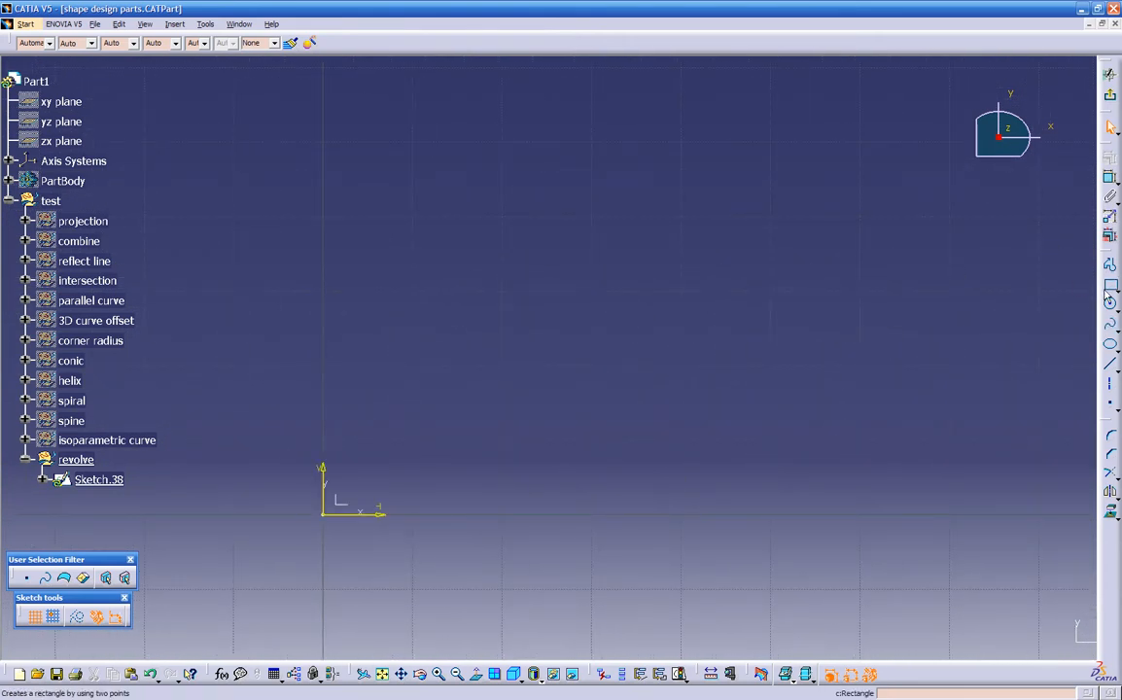
- Sketch a slanted axis line running from upper left down to the horizontal axis level, away from the origin
{"action": "left_click", "coordinate": [1112, 388]}
{"action": "left_click", "coordinate": [638, 117]}
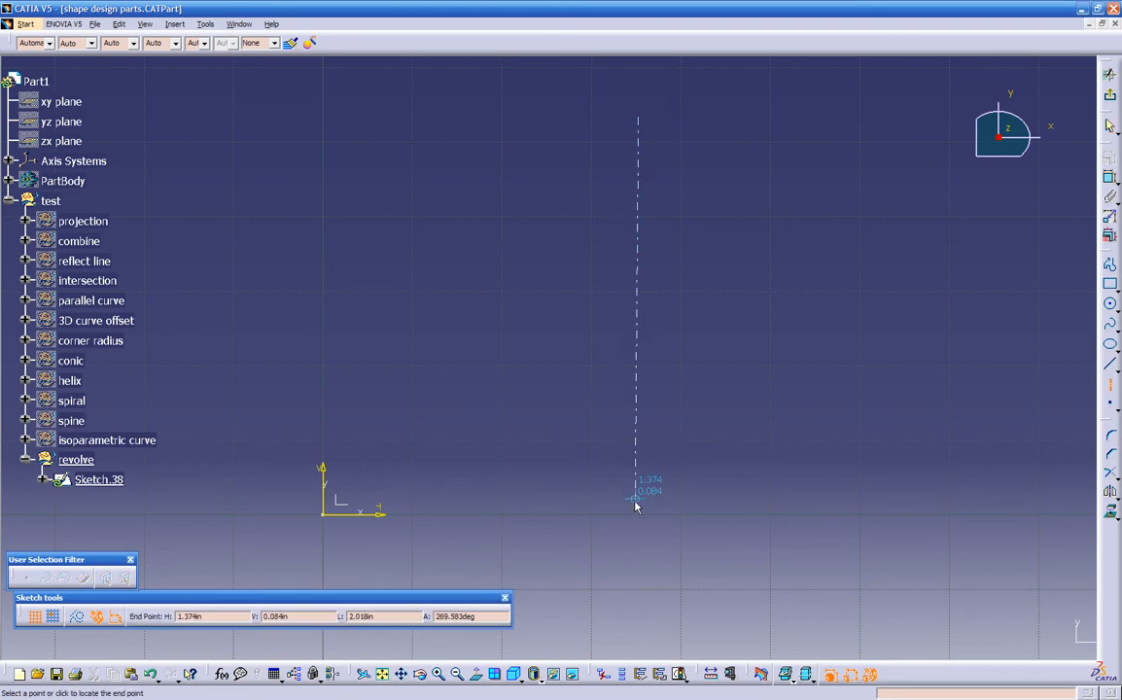
{"action": "left_click", "coordinate": [855, 536]}
{"action": "mouse_move", "coordinate": [900, 467]}
{"action": "middle_mouse_down"}
{"action": "mouse_move", "coordinate": [844, 529]}
{"action": "mouse_move", "coordinate": [743, 449]}
{"action": "middle_mouse_up"}
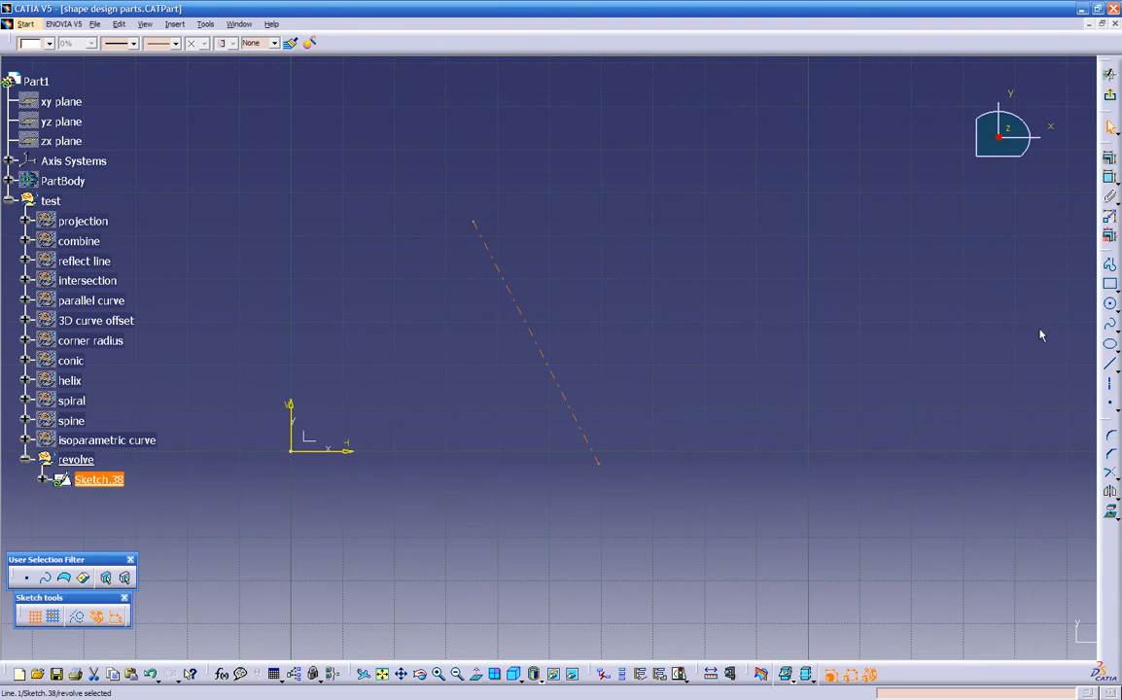
- Sketch an open, wavy six-point spline on the right side of the axis line and exit the sketch
{"action": "left_click", "coordinate": [1112, 326]}
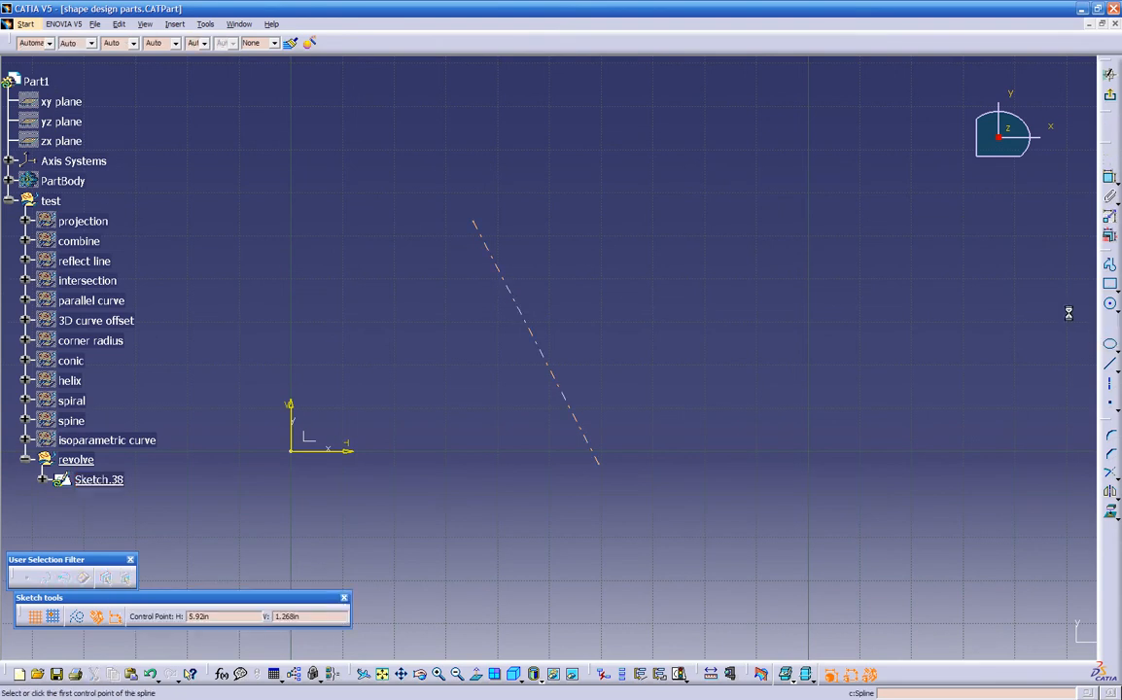
{"action": "left_click", "coordinate": [555, 214]}
{"action": "left_click", "coordinate": [596, 201]}
{"action": "left_click", "coordinate": [616, 241]}
{"action": "left_click", "coordinate": [626, 299]}
{"action": "left_click", "coordinate": [674, 311]}
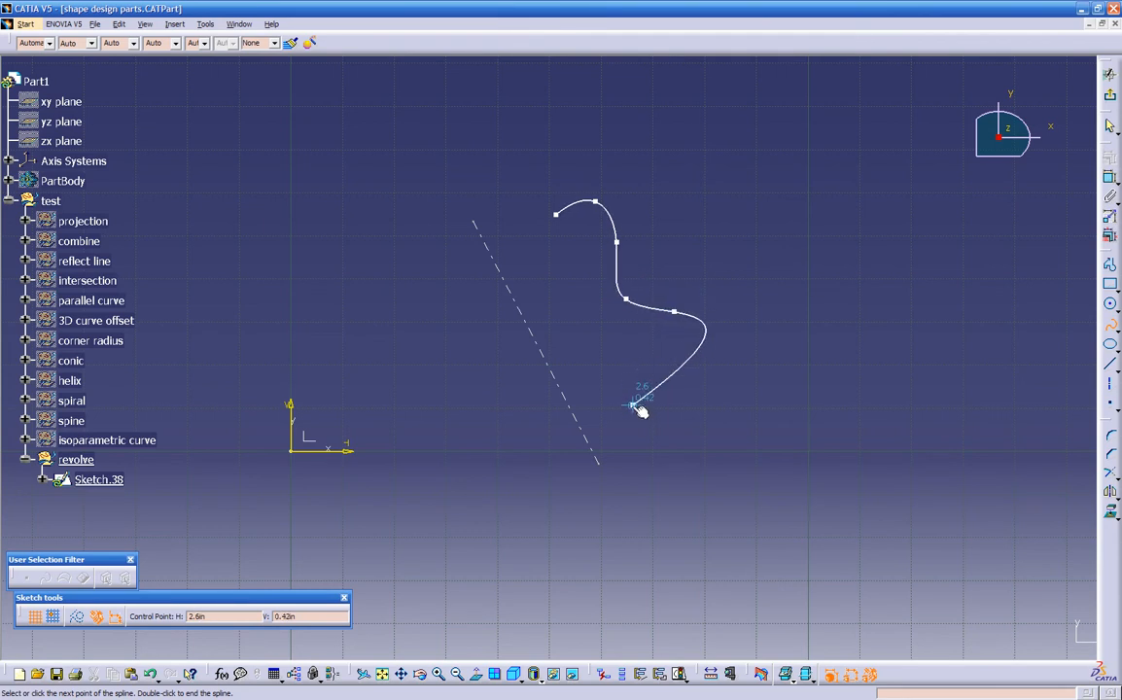
{"action": "left_click", "coordinate": [635, 422]}
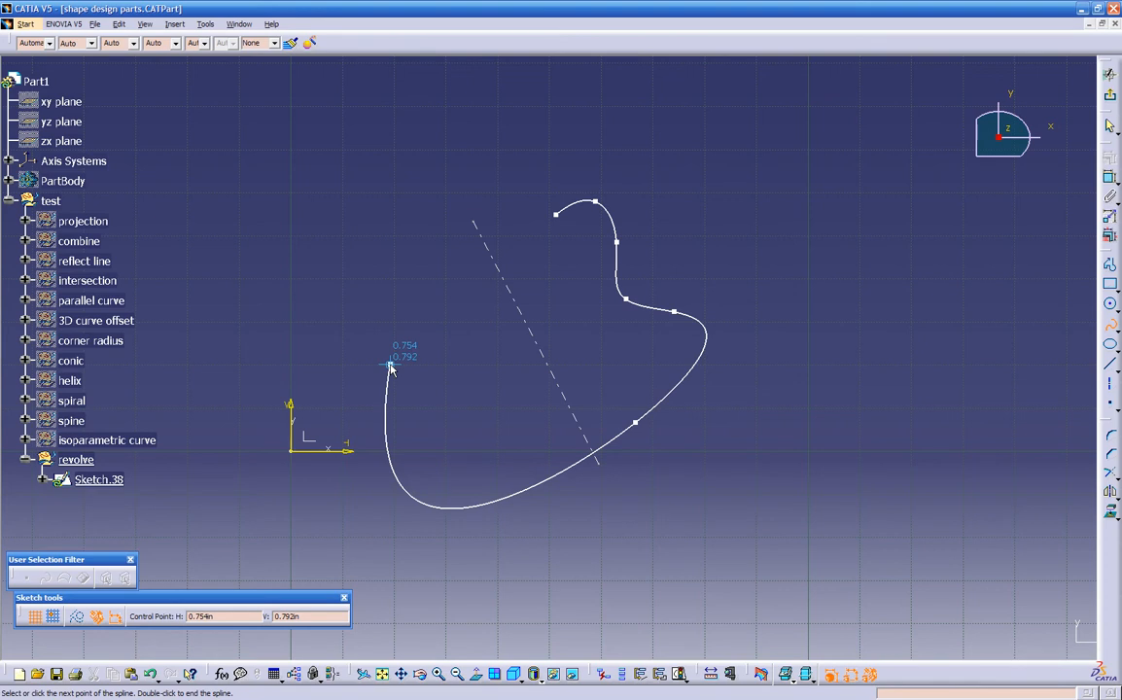
{"action": "key", "text": "Escape"}
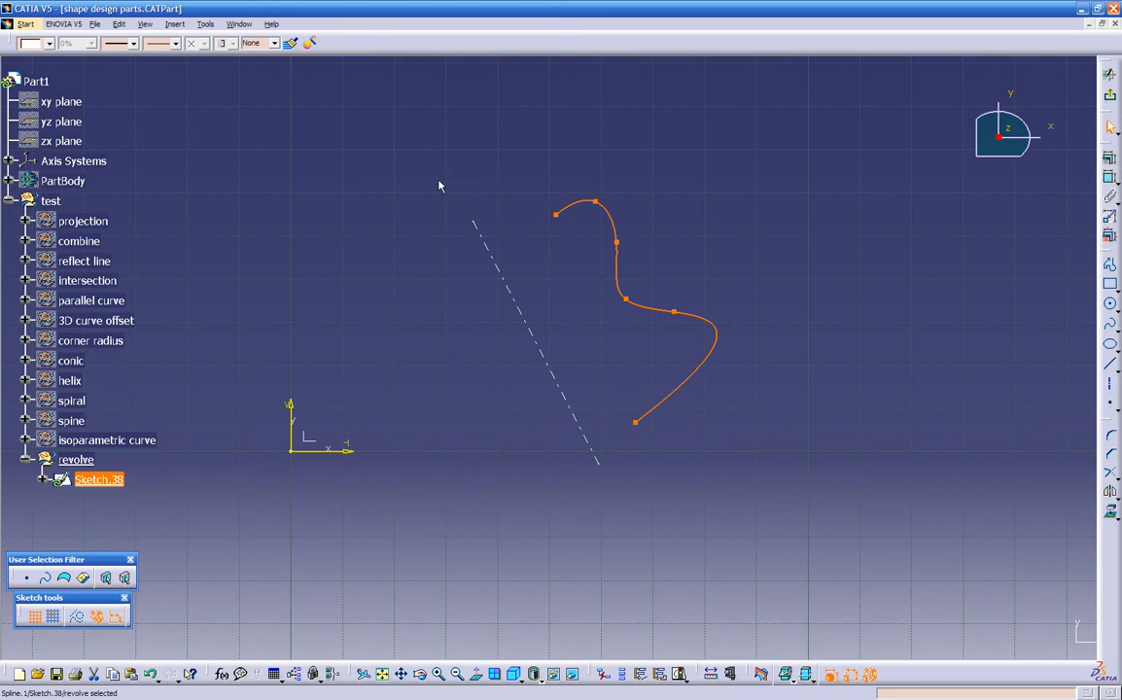
{"action": "middle_click_drag", "start_coordinate": [514, 502], "coordinate": [1020, 270]}
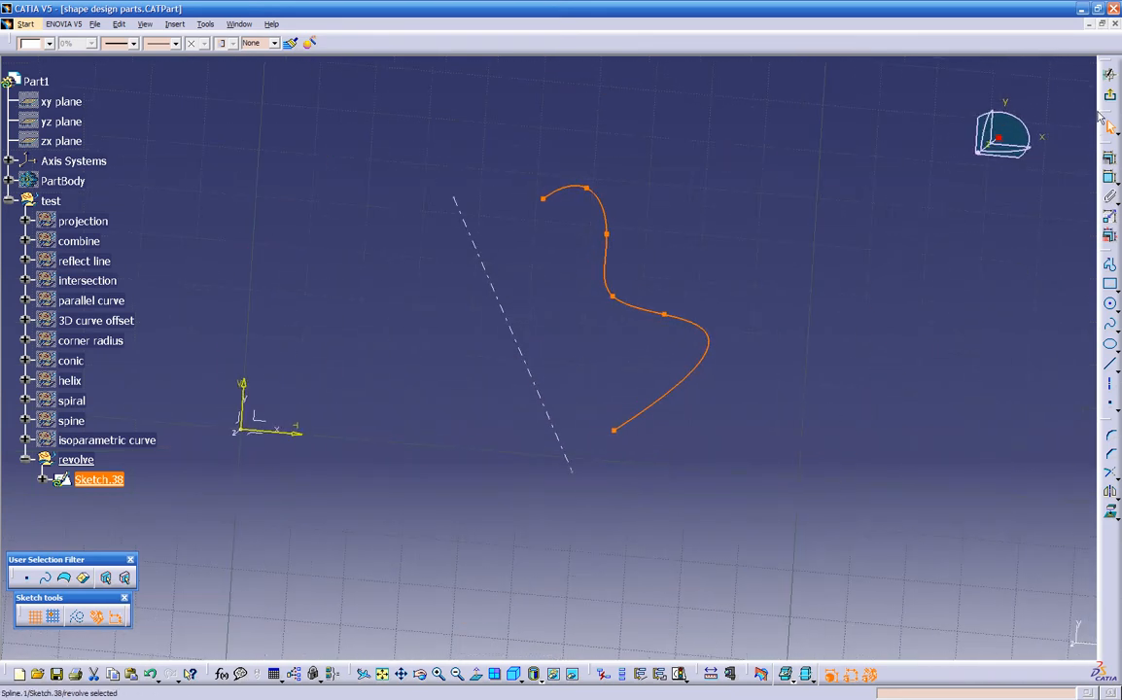
{"action": "left_click", "coordinate": [1110, 95]}
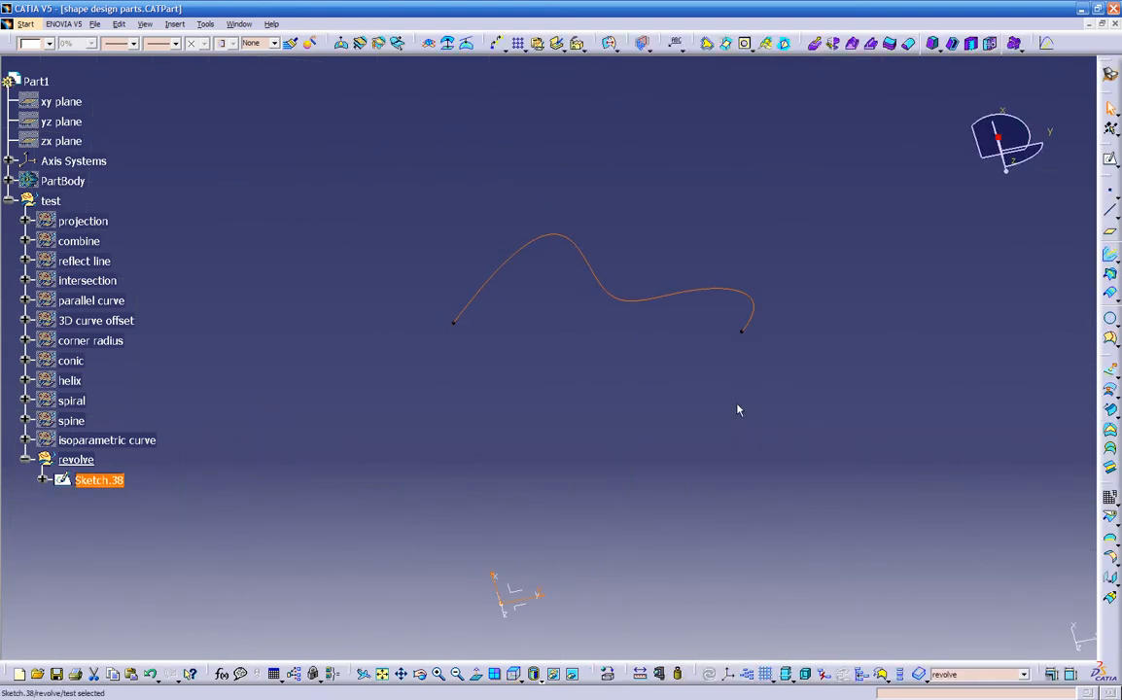
{"action": "middle_click_drag", "start_coordinate": [713, 441], "coordinate": [678, 465]}
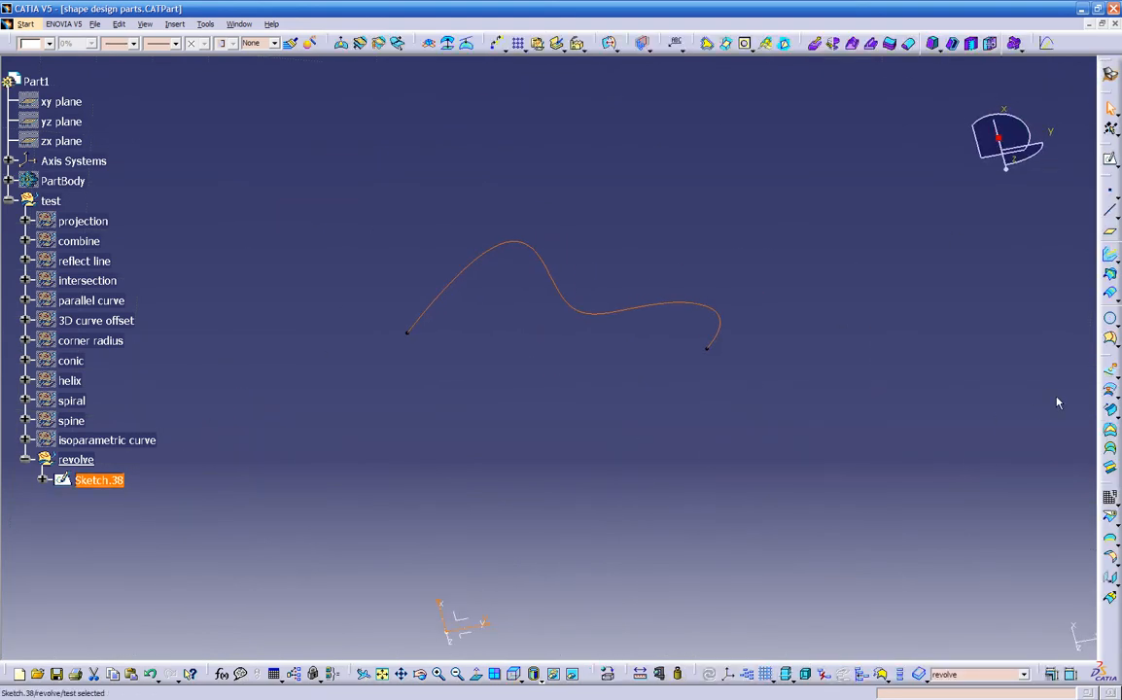
- Start a revolution surface using the spline sketch as the profile and the sketch axis as the revolution axis
{"action": "left_click", "coordinate": [1110, 389]}
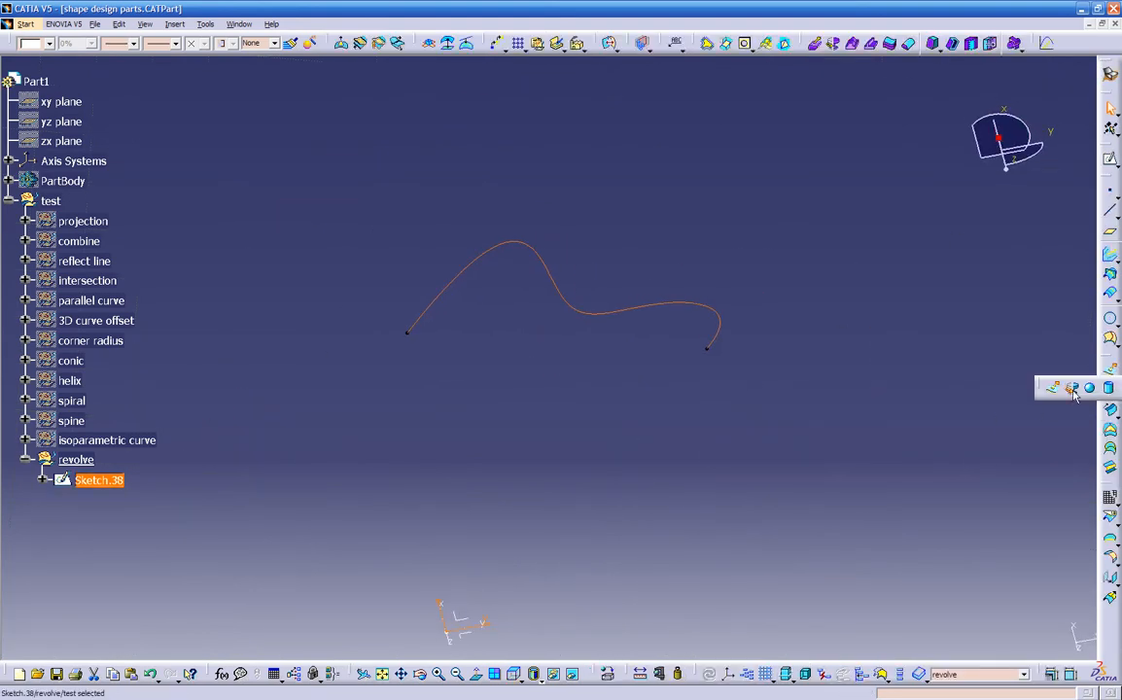
{"action": "left_click", "coordinate": [1073, 389]}
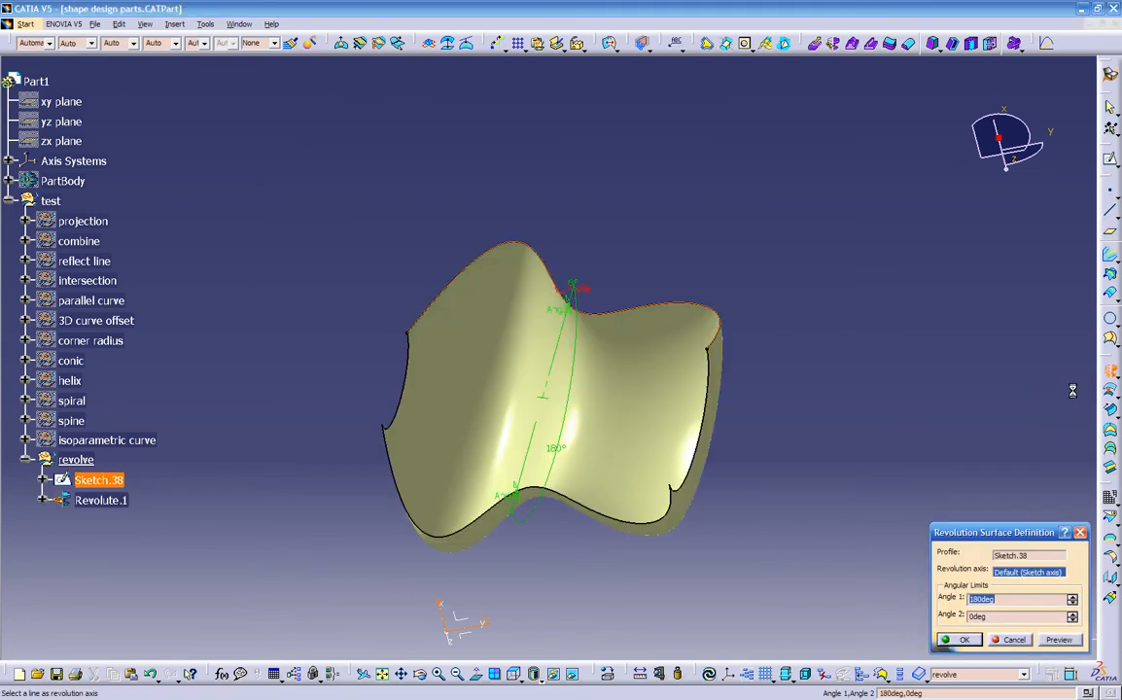
{"action": "middle_click_drag", "start_coordinate": [765, 459], "coordinate": [538, 416]}
{"action": "middle_click_drag", "start_coordinate": [458, 393], "coordinate": [383, 408]}
- Try different first angular limits on the revolution surface, ending at 245 degrees
{"action": "left_click_drag", "start_coordinate": [333, 413], "coordinate": [661, 430]}
{"action": "left_click", "coordinate": [561, 377]}
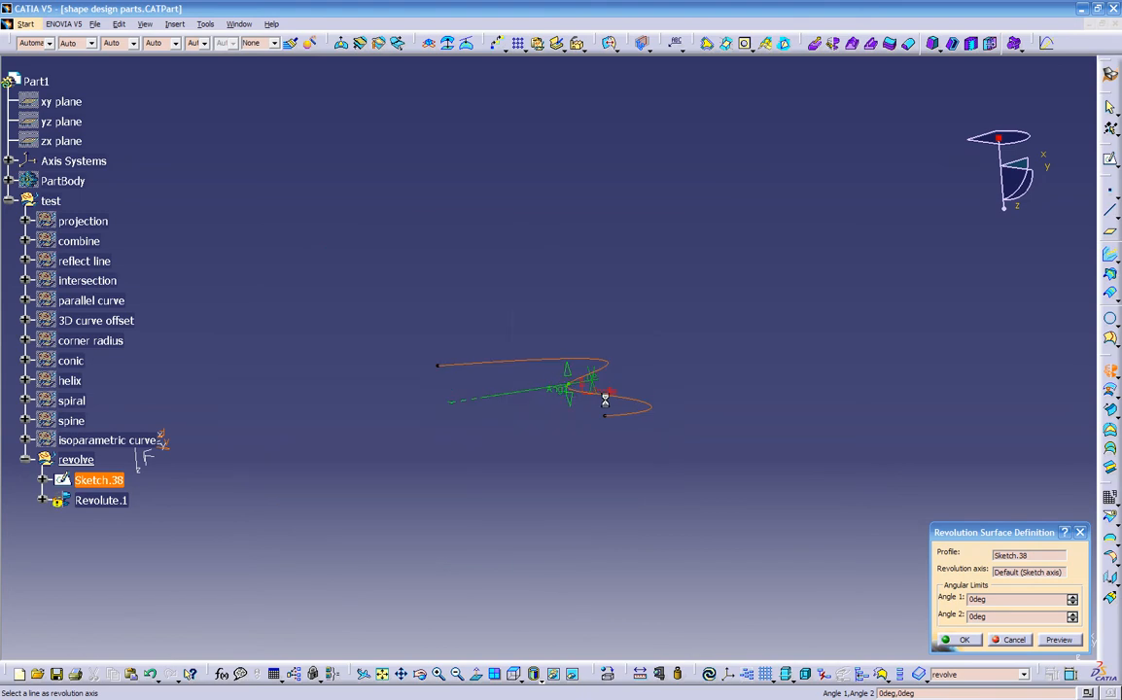
{"action": "left_click_drag", "start_coordinate": [993, 601], "coordinate": [941, 605]}
{"action": "type", "text": "44"}
{"action": "middle_click_drag", "start_coordinate": [679, 483], "coordinate": [665, 503]}
{"action": "left_click_drag", "start_coordinate": [520, 488], "coordinate": [427, 319]}
{"action": "middle_click_drag", "start_coordinate": [510, 380], "coordinate": [486, 516]}
- Set the revolution's first angle to 360 degrees and create the surface
{"action": "double_click", "coordinate": [1011, 599]}
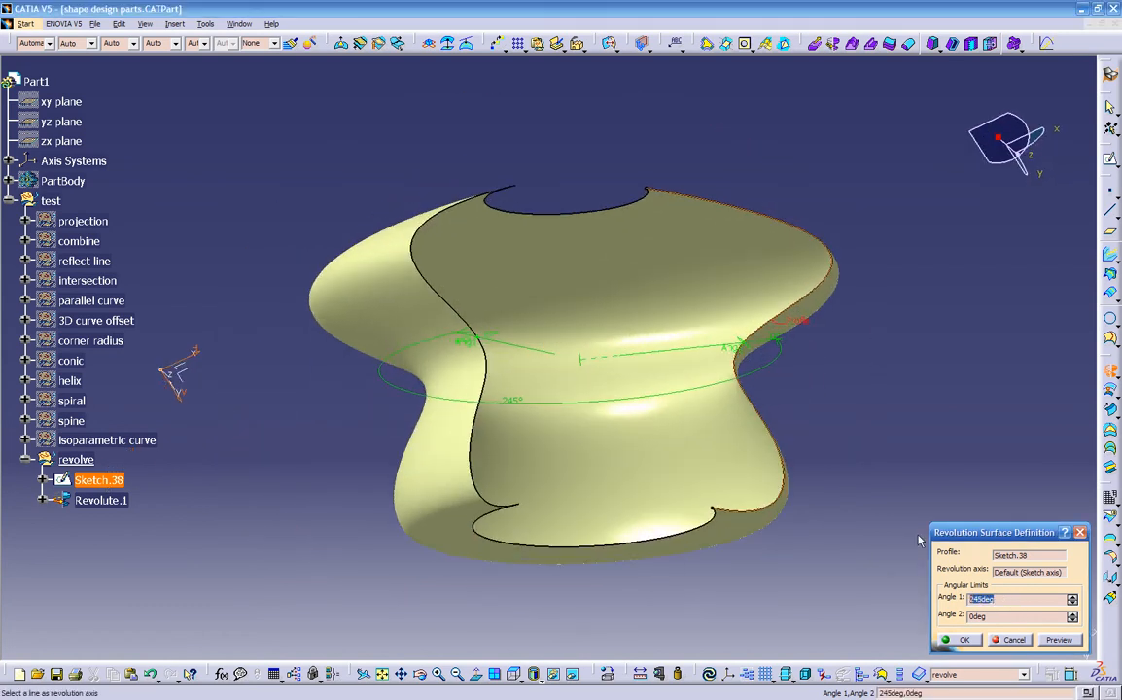
{"action": "type", "text": "360"}
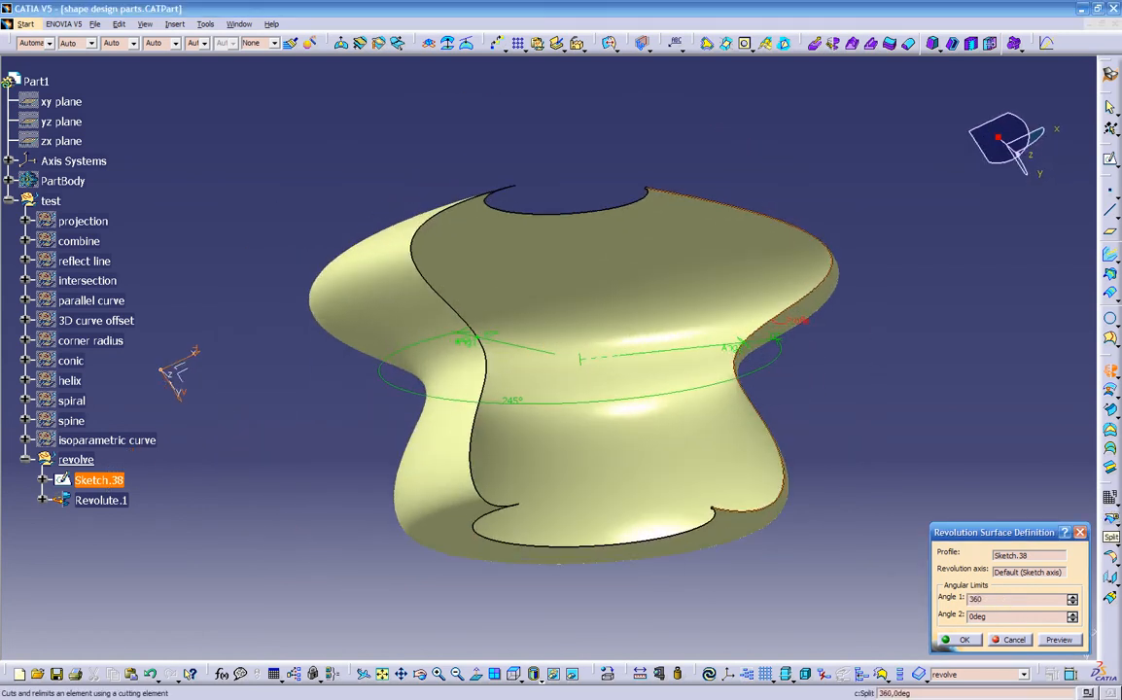
{"action": "key", "text": "Tab"}
{"action": "middle_click_drag", "start_coordinate": [545, 467], "coordinate": [561, 218]}
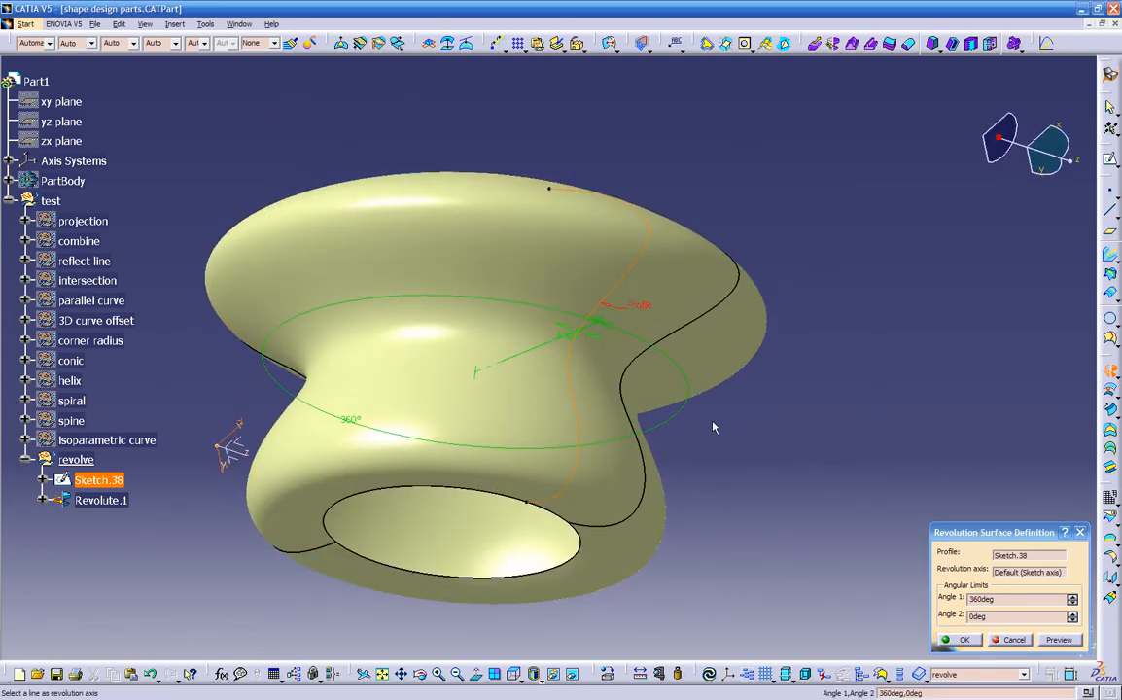
{"action": "left_click", "coordinate": [961, 640]}
{"action": "middle_click_drag", "start_coordinate": [664, 498], "coordinate": [948, 416]}
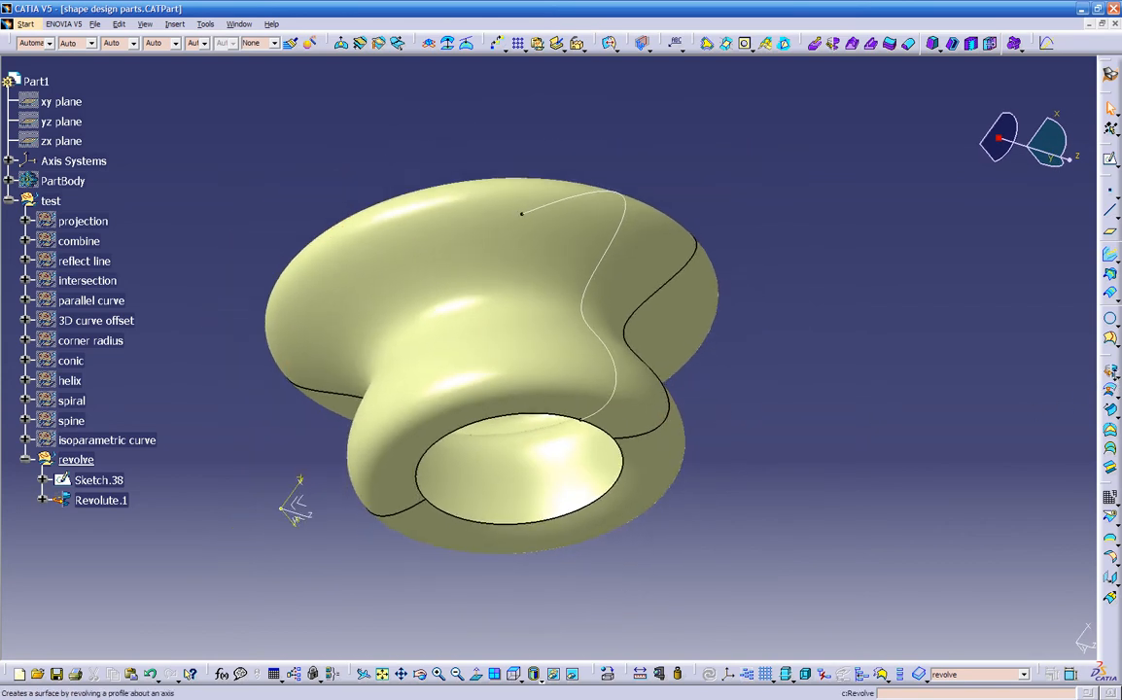
- Insert a new geometrical set named sphere with the test set as its father
{"action": "left_click", "coordinate": [1117, 380]}
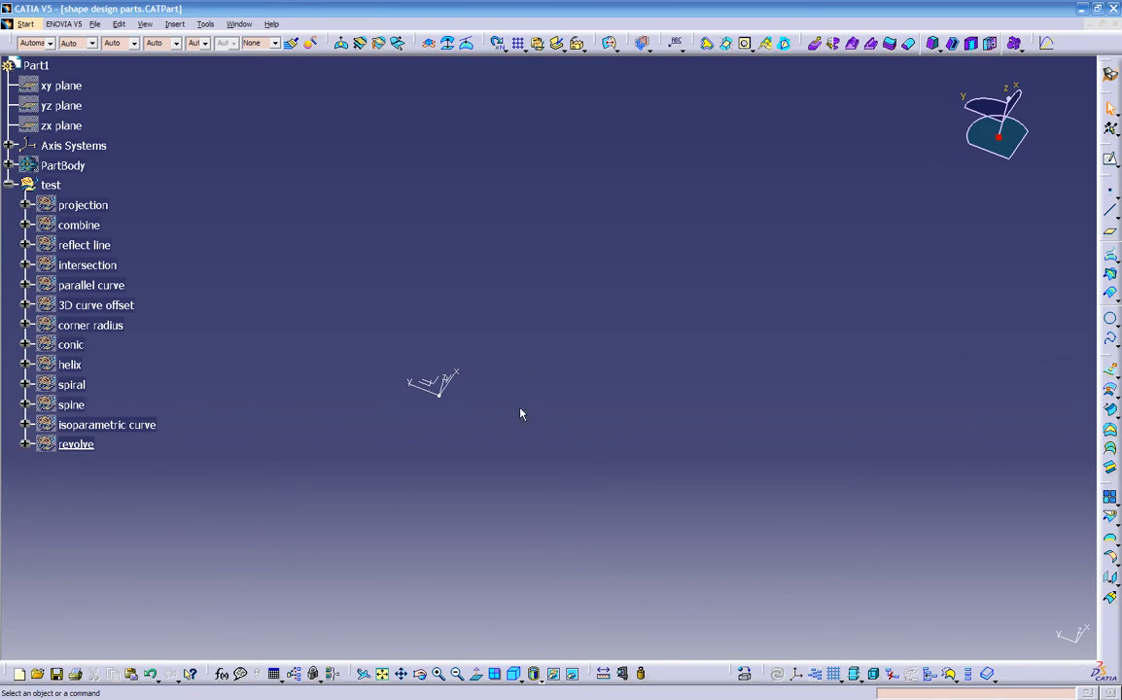
{"action": "middle_click_drag", "start_coordinate": [1087, 381], "coordinate": [510, 414]}
{"action": "left_click", "coordinate": [175, 24]}
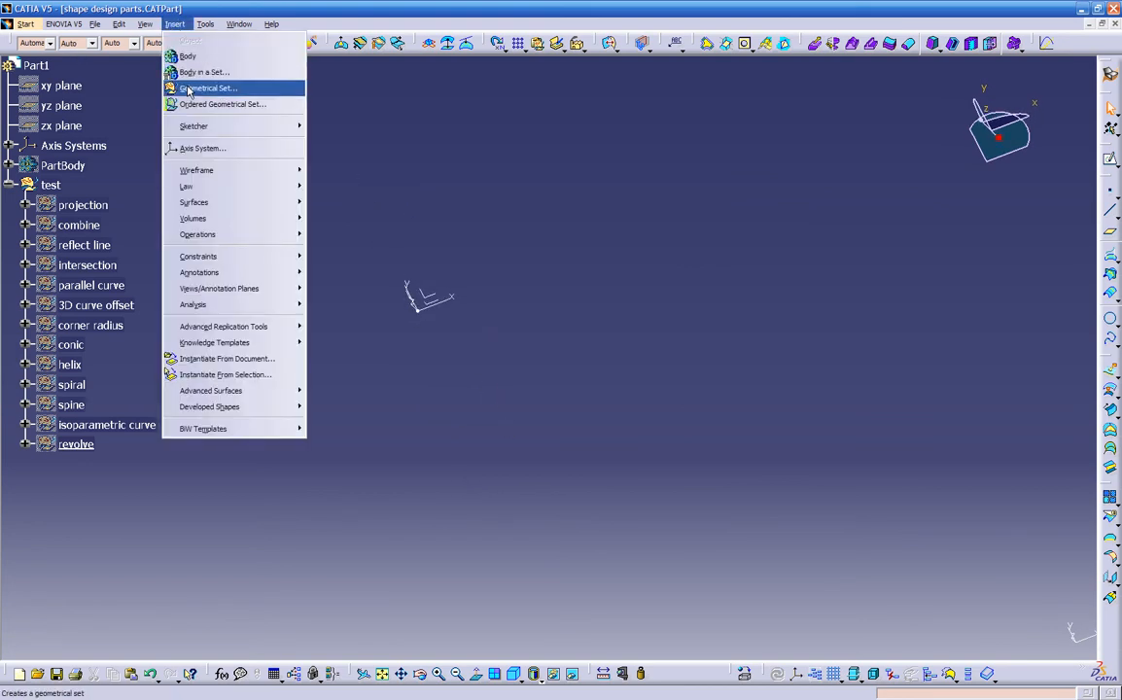
{"action": "left_click", "coordinate": [207, 88]}
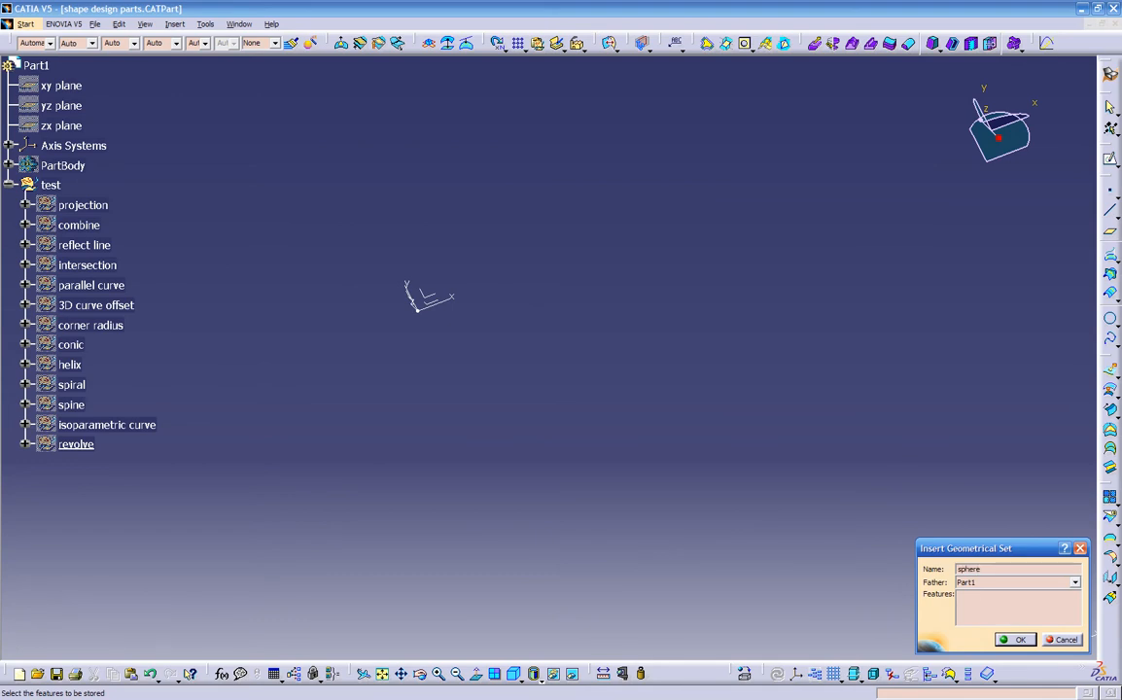
{"action": "left_click", "coordinate": [997, 585]}
{"action": "scroll", "coordinate": [998, 613], "scroll_direction": "down", "scroll_amount": 2}
{"action": "left_click", "coordinate": [972, 673]}
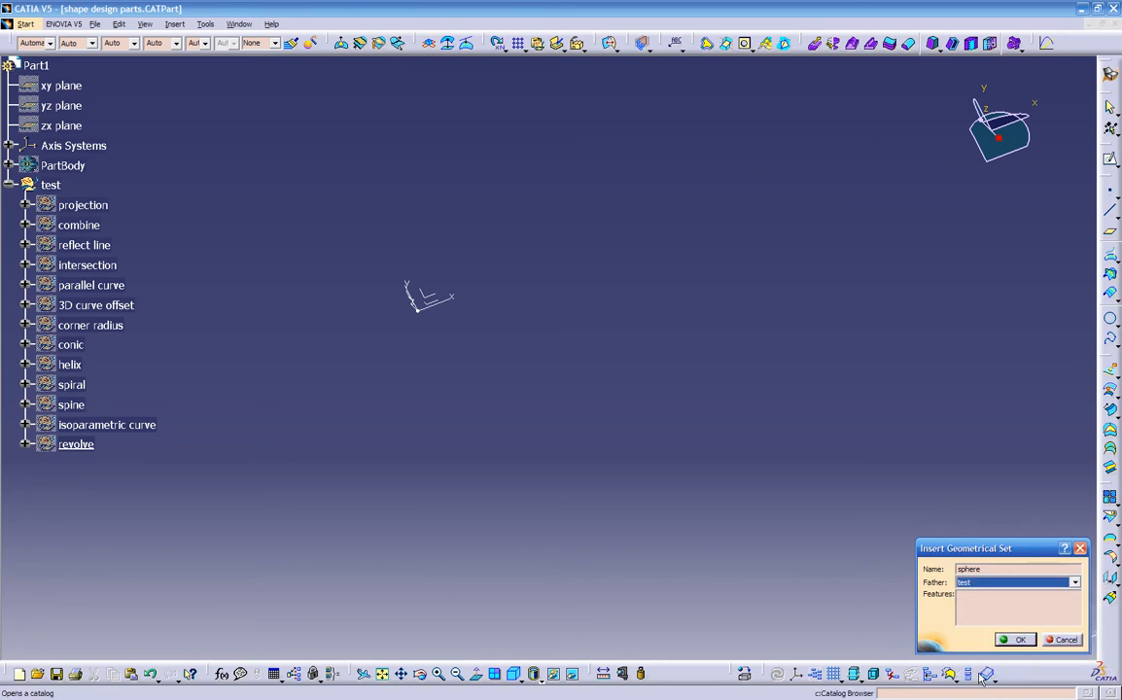
{"action": "key", "text": "Return"}
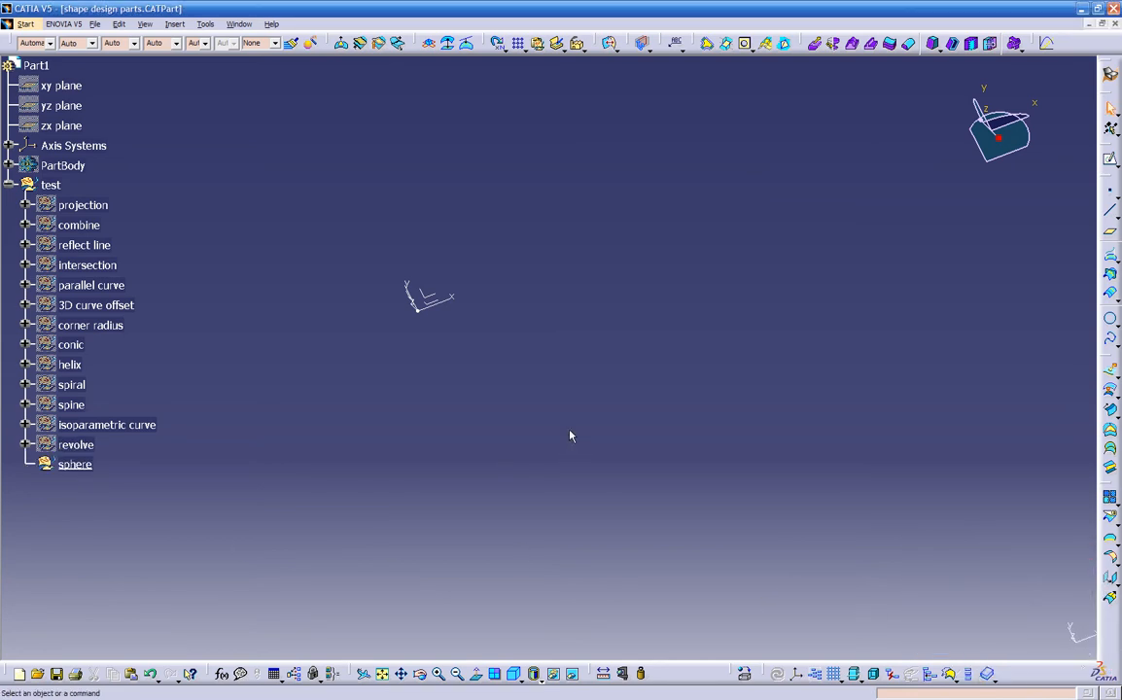
- Create a point on the XY plane of the absolute axis system, above and to the right of the origin
{"action": "left_click", "coordinate": [1112, 192]}
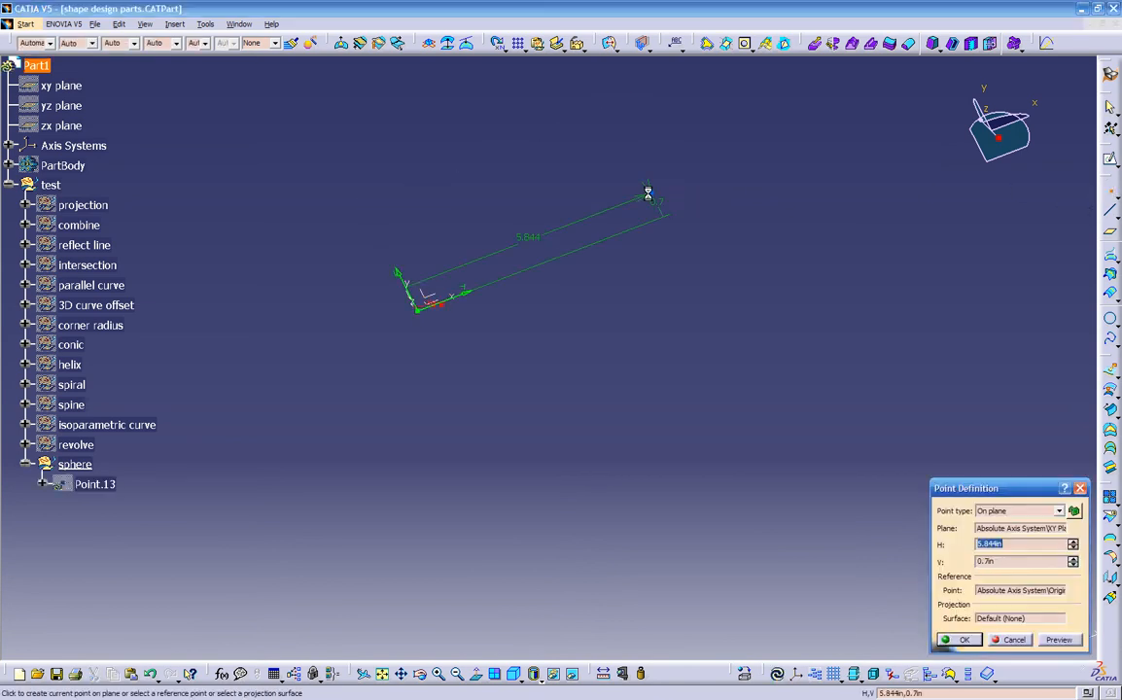
{"action": "left_click", "coordinate": [524, 182]}
{"action": "key", "text": "Return"}
{"action": "middle_click_drag", "start_coordinate": [745, 471], "coordinate": [741, 523]}
- Start a sphere surface centred on the new point, using the absolute axis system as its axis
{"action": "left_click", "coordinate": [1114, 394]}
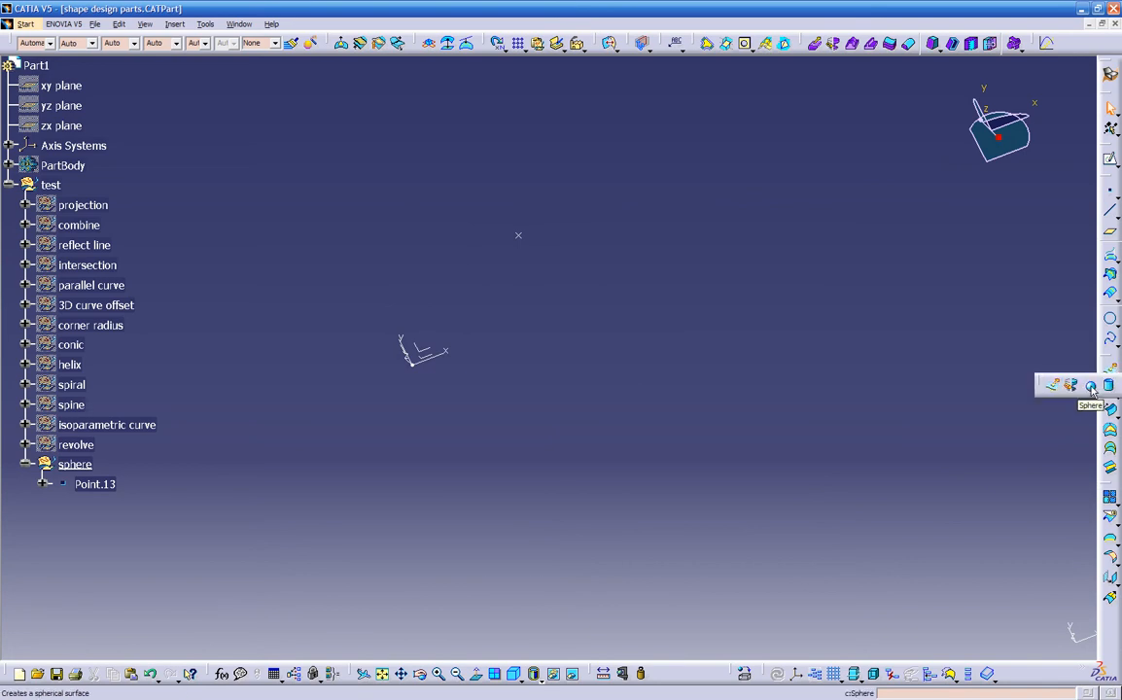
{"action": "left_click", "coordinate": [1092, 387]}
{"action": "middle_click_drag", "start_coordinate": [542, 365], "coordinate": [518, 609]}
{"action": "left_click", "coordinate": [502, 264]}
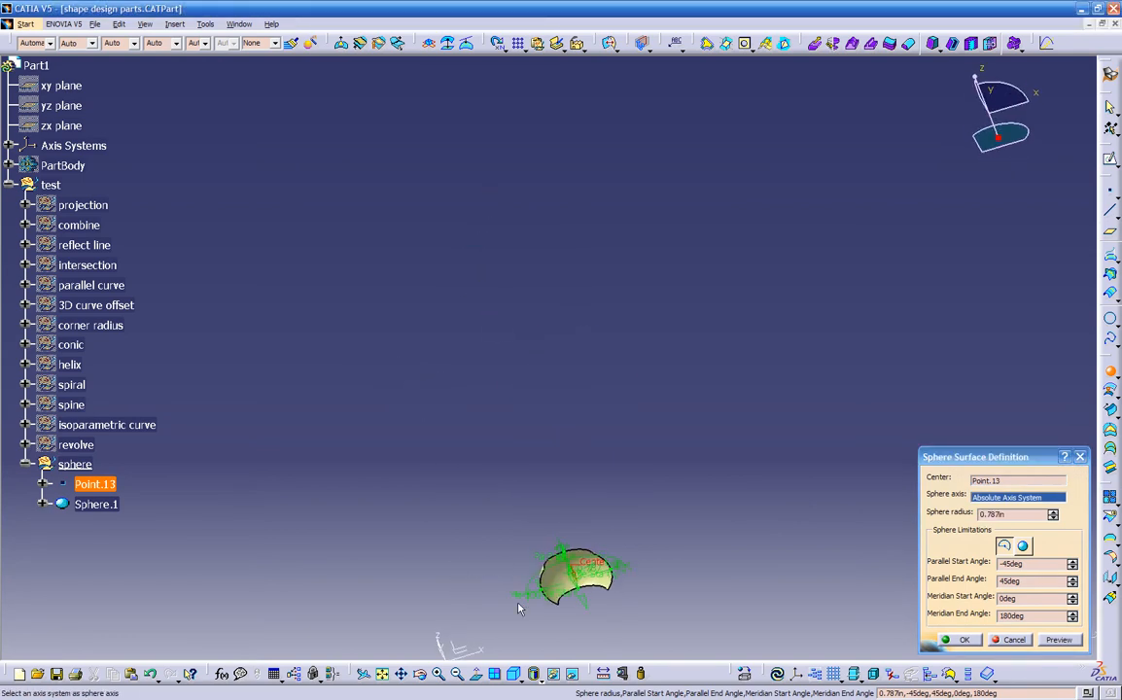
{"action": "left_click", "coordinate": [383, 673]}
{"action": "middle_click_drag", "start_coordinate": [624, 432], "coordinate": [610, 175]}
{"action": "middle_click_drag", "start_coordinate": [646, 463], "coordinate": [671, 339]}
{"action": "middle_click_drag", "start_coordinate": [668, 570], "coordinate": [673, 443]}
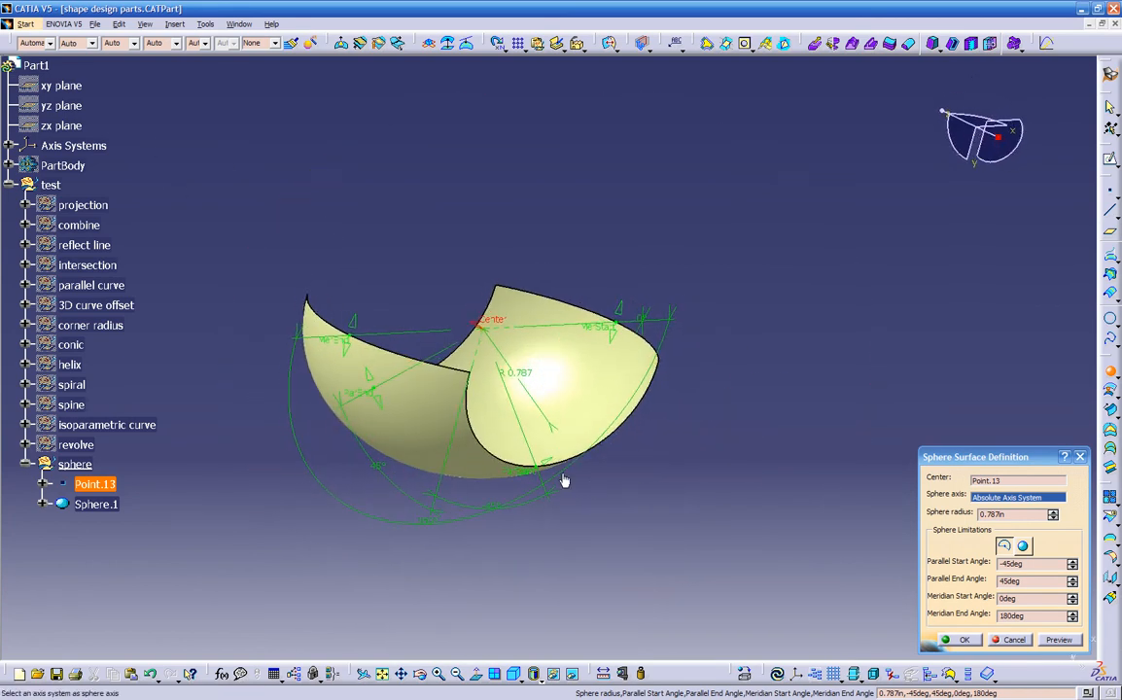
- Set the sphere's parallel angles to -68 and 74 degrees and its meridian angles to -38 and 220 degrees
{"action": "left_click_drag", "start_coordinate": [550, 458], "coordinate": [581, 426]}
{"action": "middle_click_drag", "start_coordinate": [496, 460], "coordinate": [434, 397]}
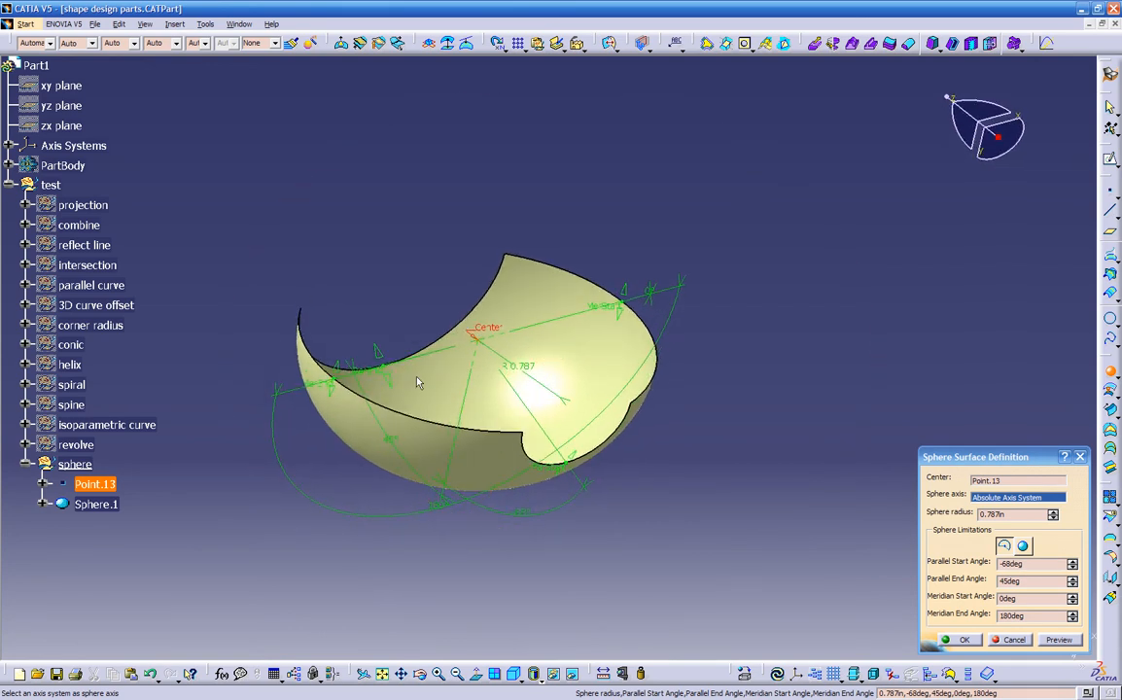
{"action": "left_click_drag", "start_coordinate": [373, 331], "coordinate": [371, 276]}
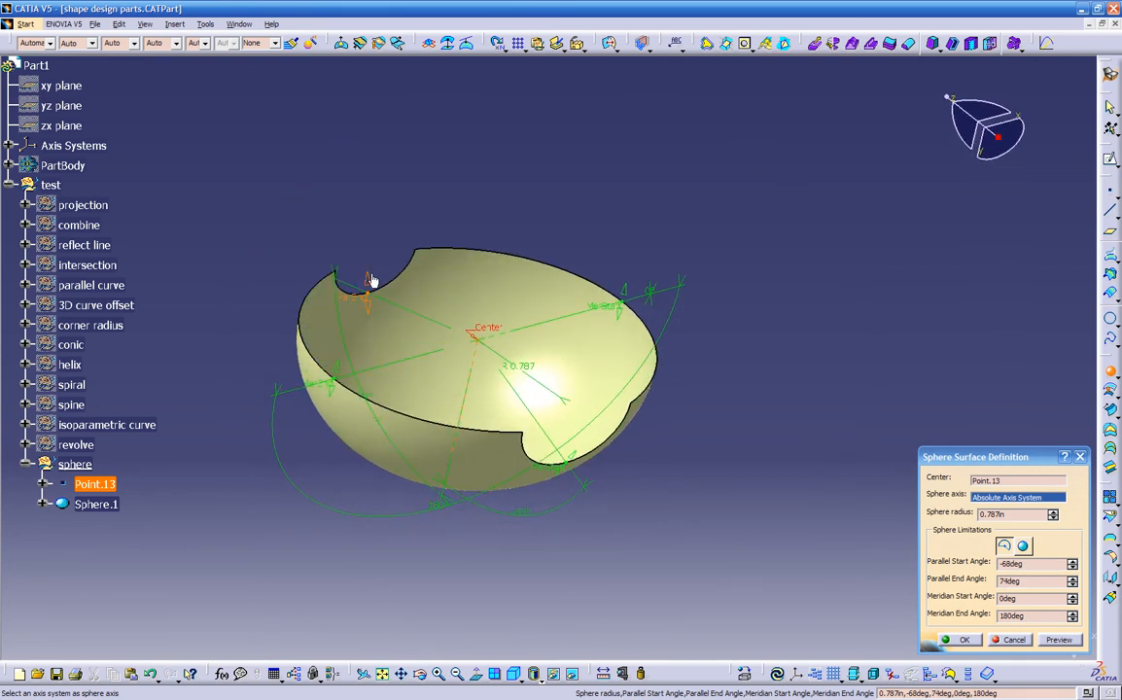
{"action": "left_click_drag", "start_coordinate": [625, 290], "coordinate": [604, 238]}
{"action": "left_click_drag", "start_coordinate": [338, 374], "coordinate": [398, 286]}
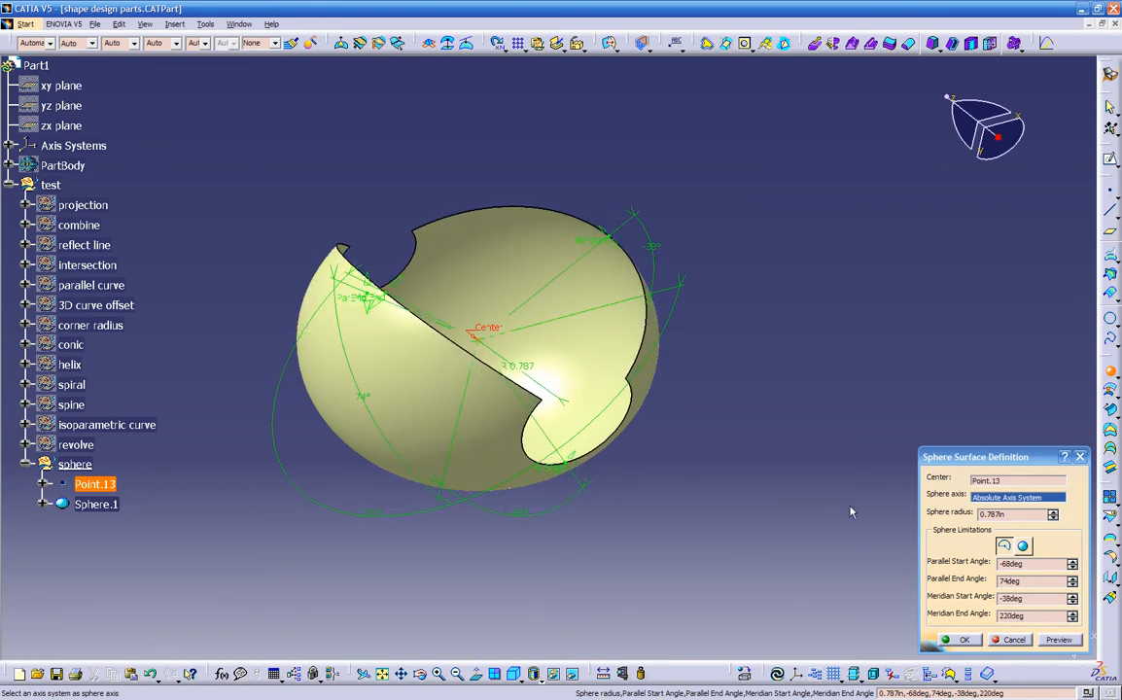
- Try the complete-sphere option, restore the angular limits and create the sphere surface
{"action": "left_click", "coordinate": [1024, 548]}
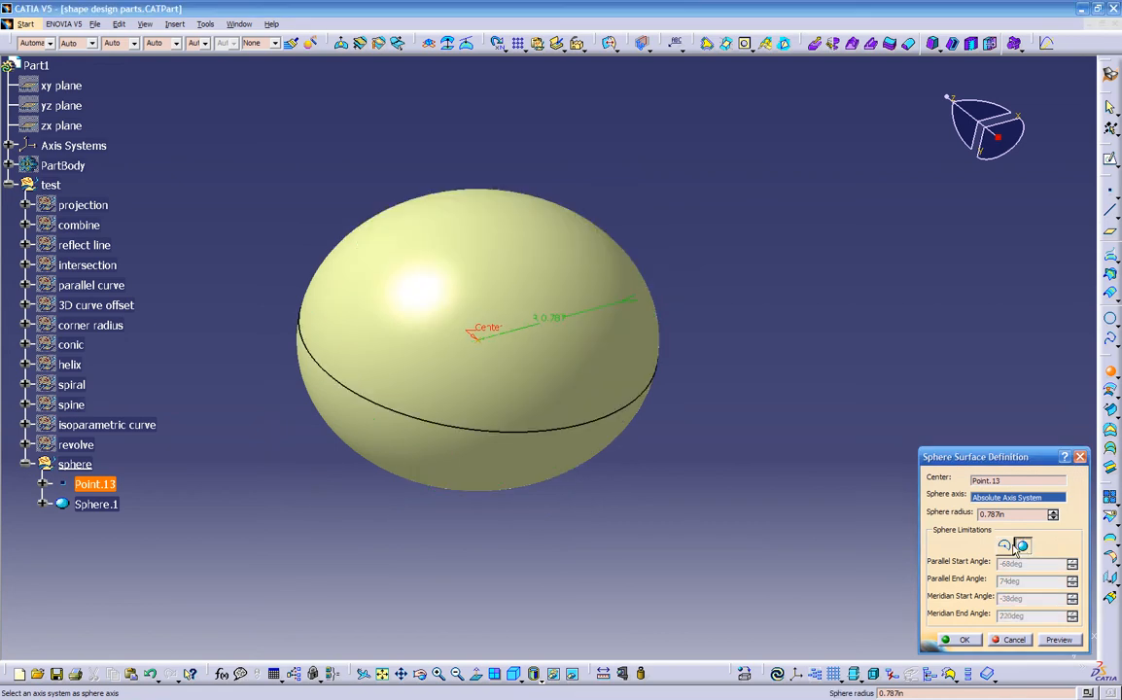
{"action": "left_click", "coordinate": [1004, 546]}
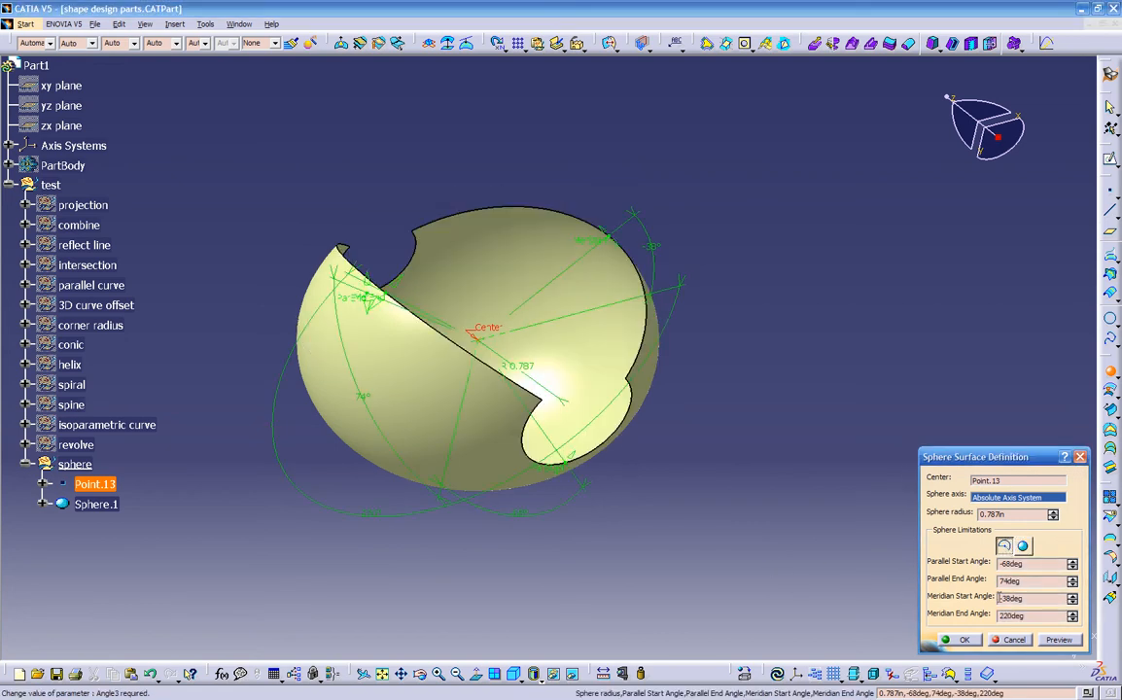
{"action": "left_click", "coordinate": [963, 641]}
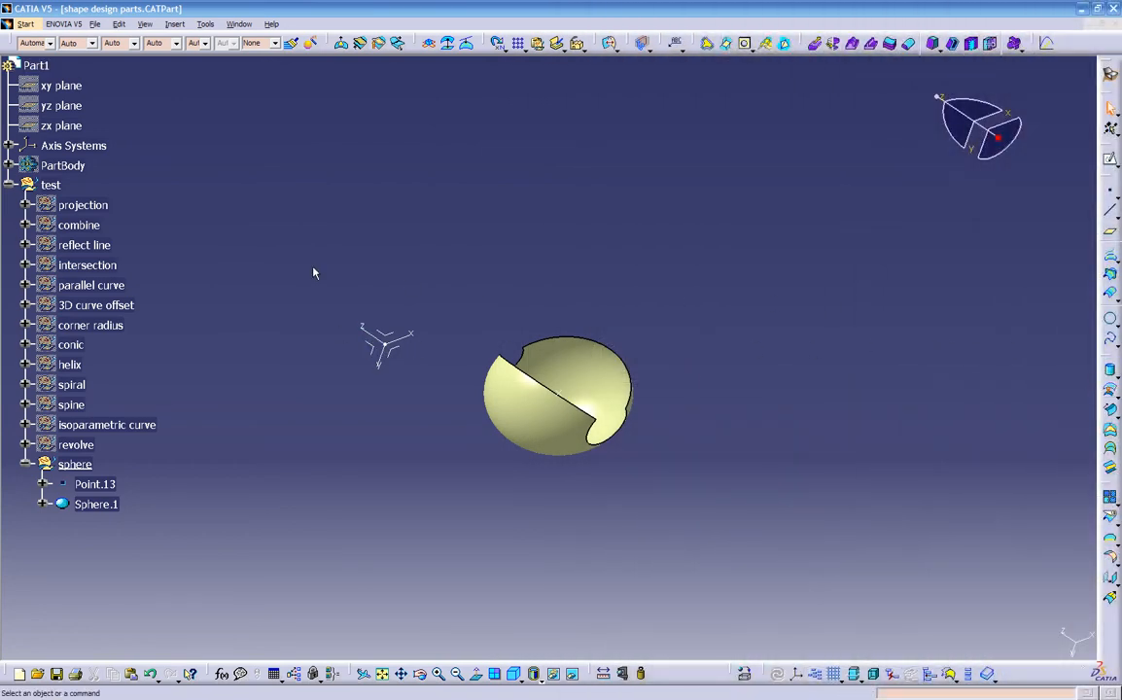
- Collapse the sphere geometrical set in the tree and hide it
{"action": "left_click", "coordinate": [26, 468]}
{"action": "left_click", "coordinate": [76, 465]}
{"action": "right_click", "coordinate": [93, 465]}
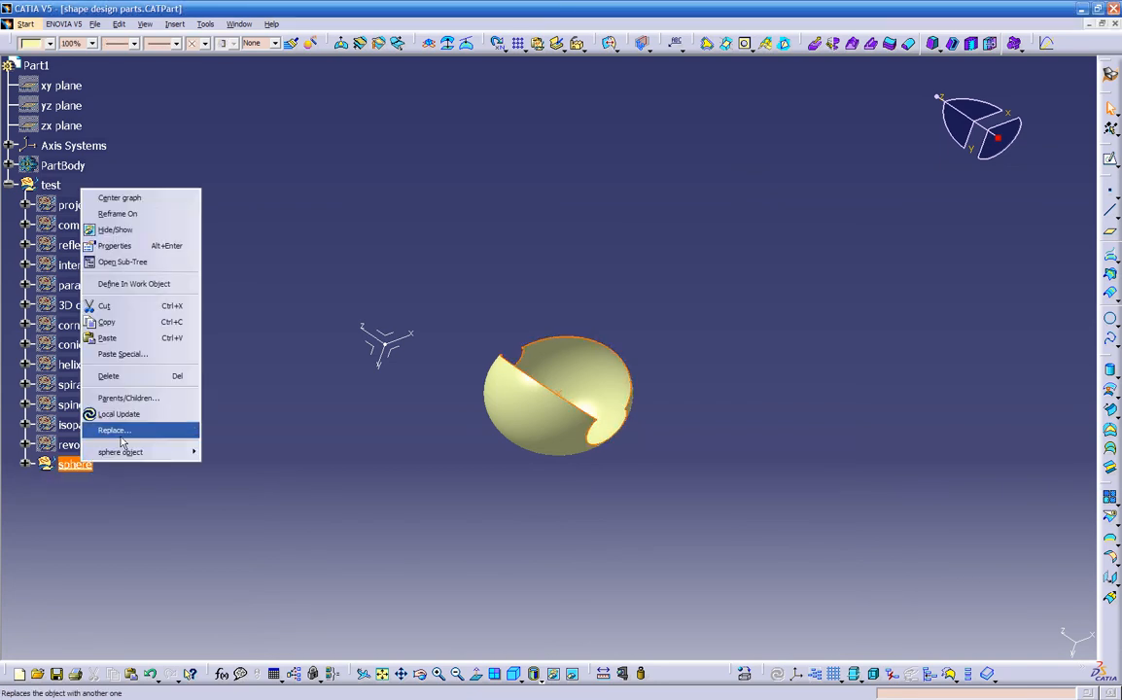
{"action": "left_click", "coordinate": [127, 233]}
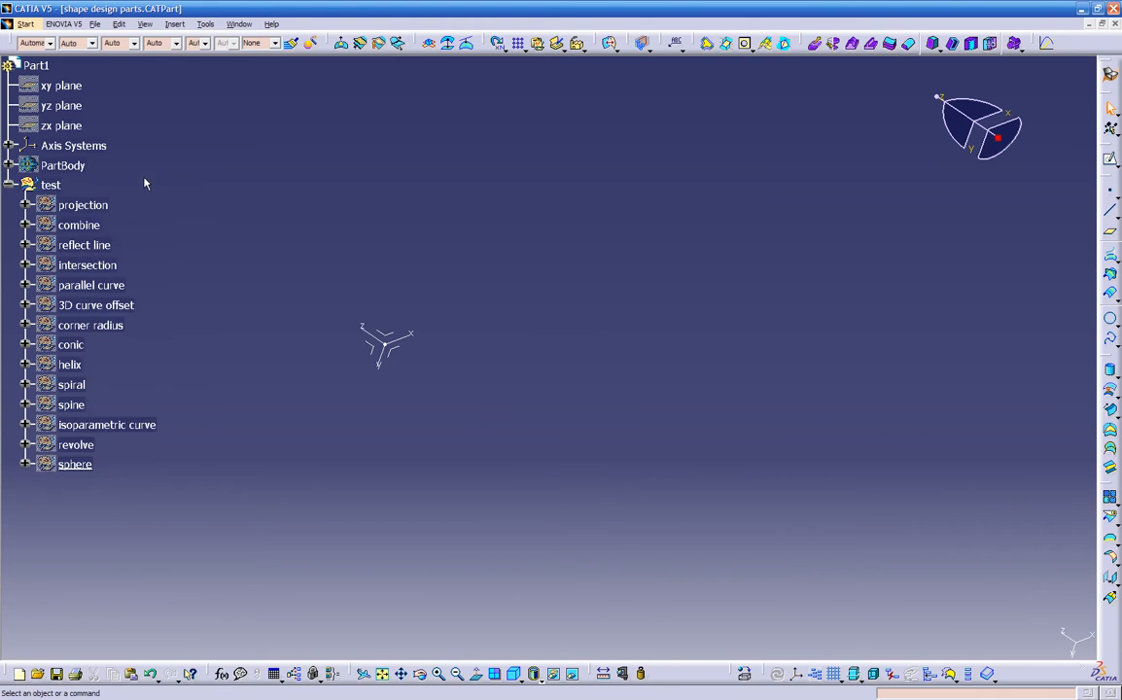
- Insert a new geometrical set named cylinder with the test set as its father
{"action": "left_click", "coordinate": [174, 23]}
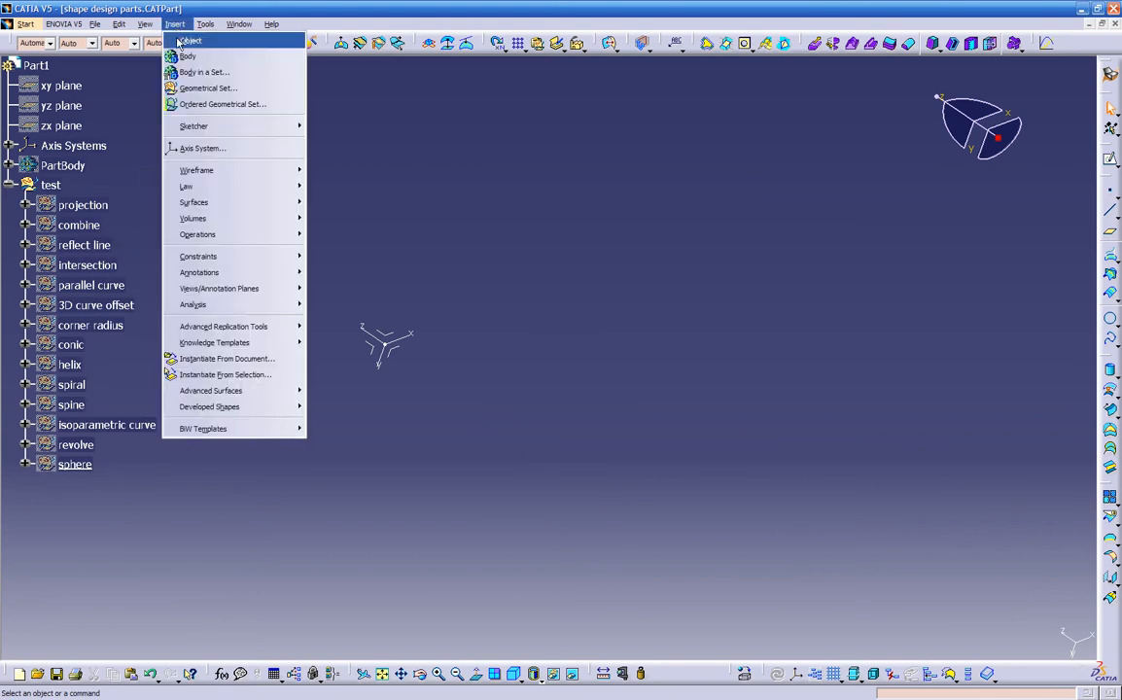
{"action": "left_click", "coordinate": [199, 86]}
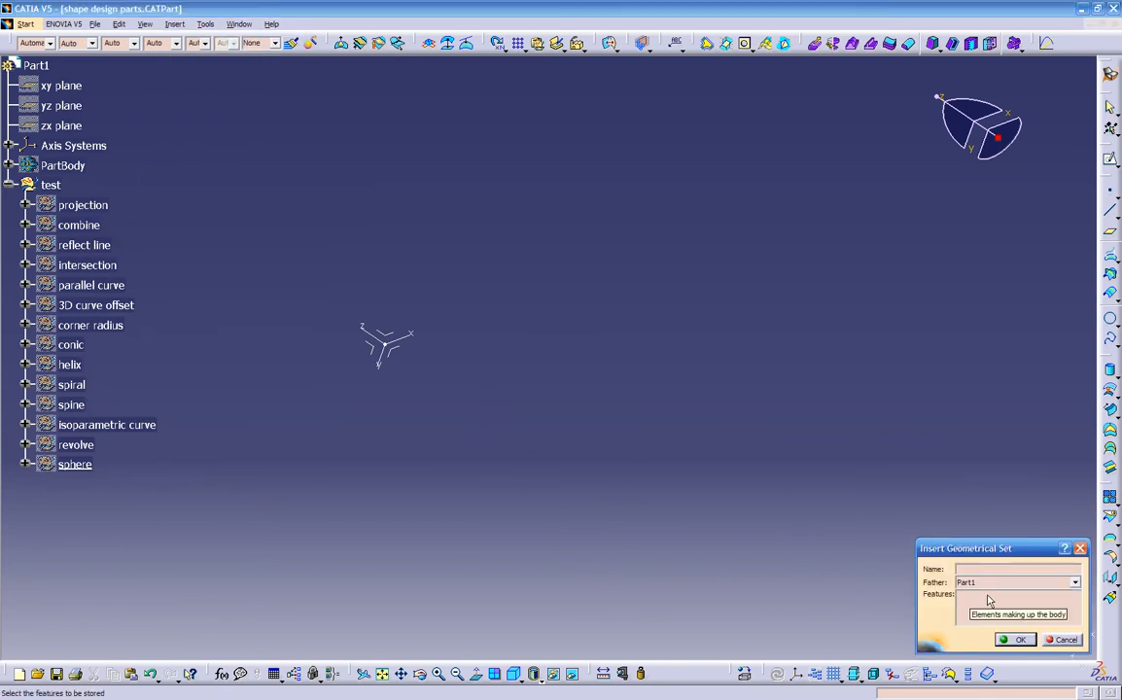
{"action": "type", "text": "cylinder"}
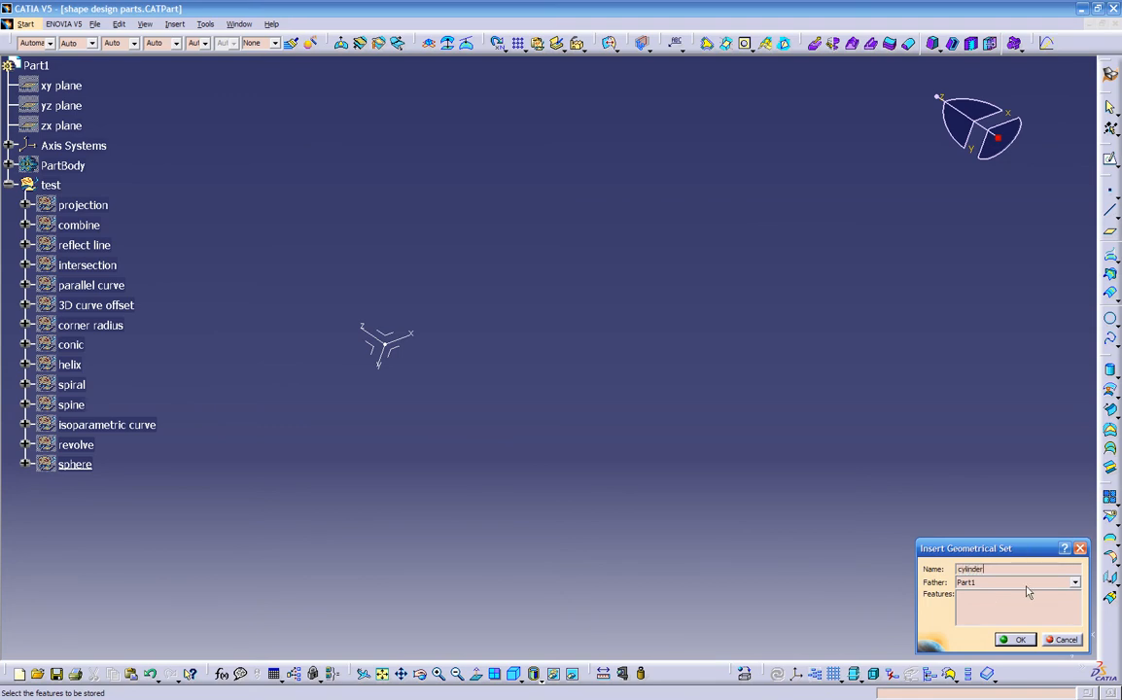
{"action": "left_click", "coordinate": [1028, 585]}
{"action": "scroll", "coordinate": [1025, 622], "scroll_direction": "down", "scroll_amount": 3}
{"action": "left_click", "coordinate": [988, 672]}
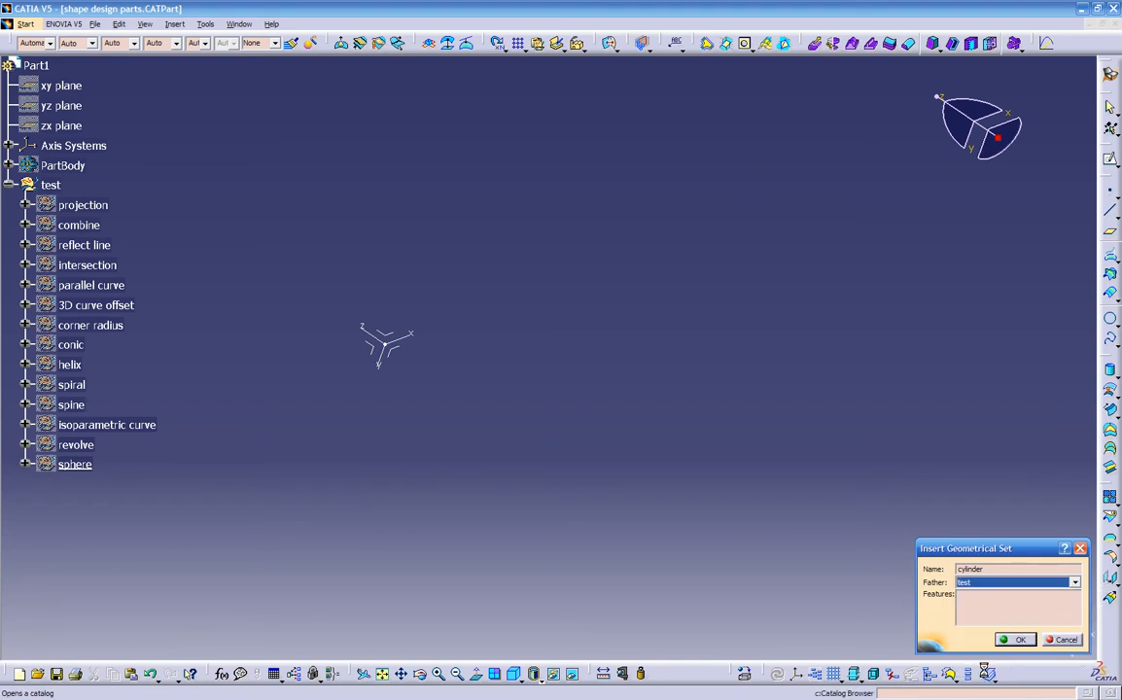
{"action": "left_click", "coordinate": [1017, 637]}
{"action": "left_click", "coordinate": [95, 484]}
{"action": "left_click", "coordinate": [891, 259]}
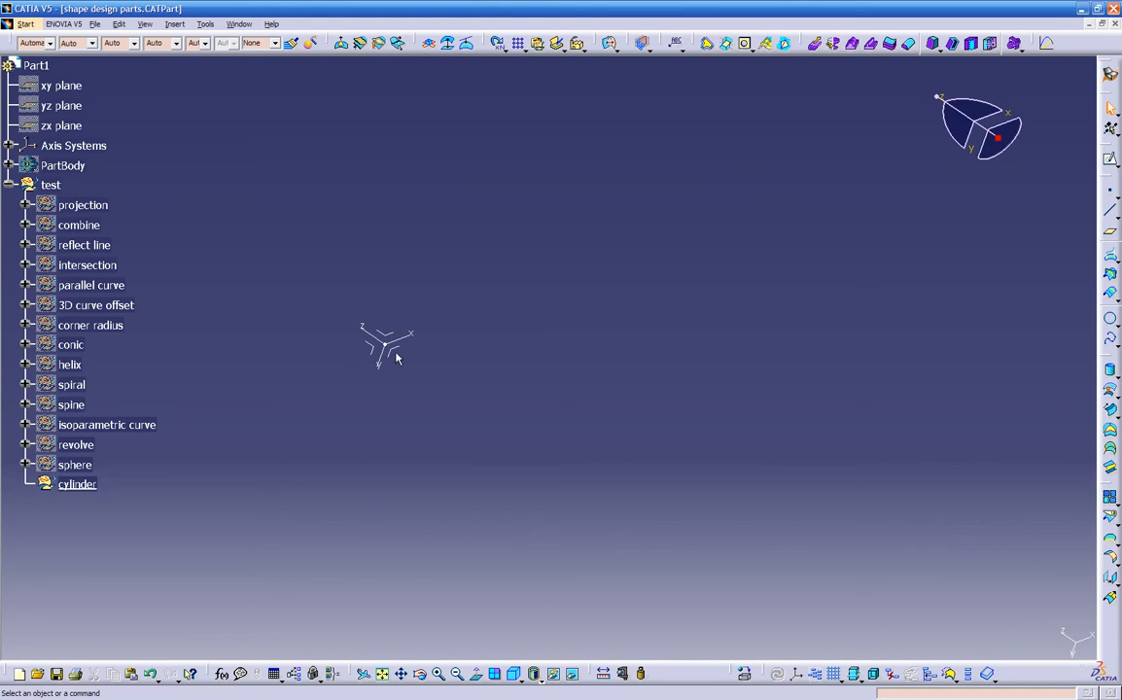
- Create a point on the XY plane of the absolute axis system, a short distance from the origin on the positive X and Y side
{"action": "left_click", "coordinate": [391, 343]}
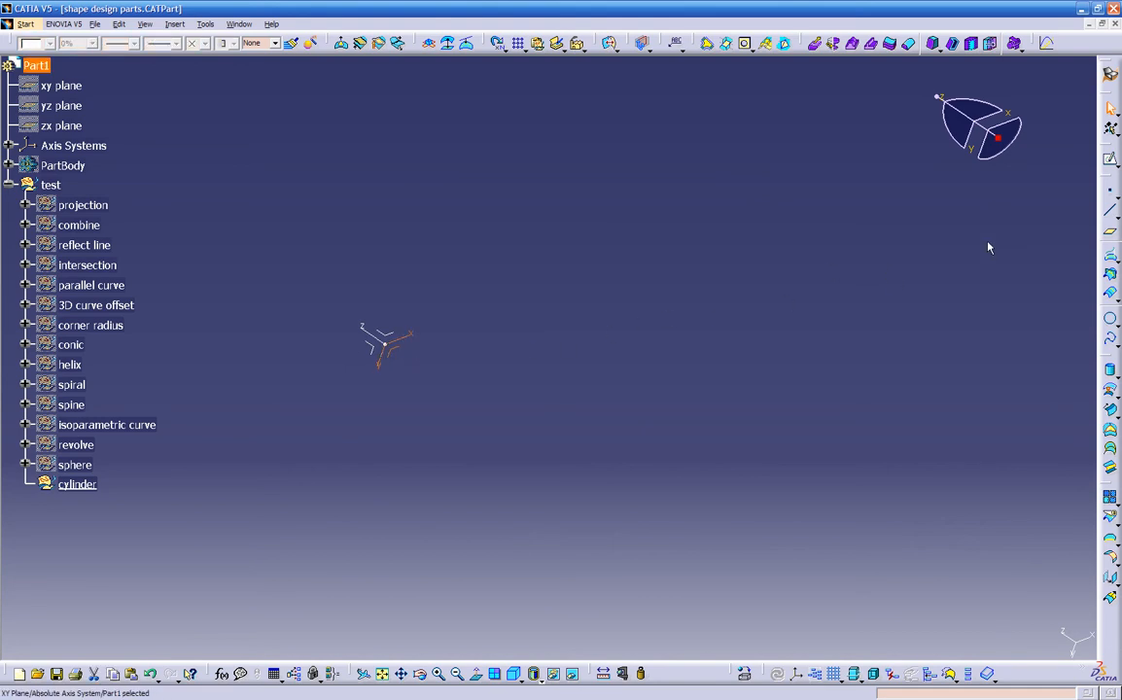
{"action": "left_click", "coordinate": [1110, 191]}
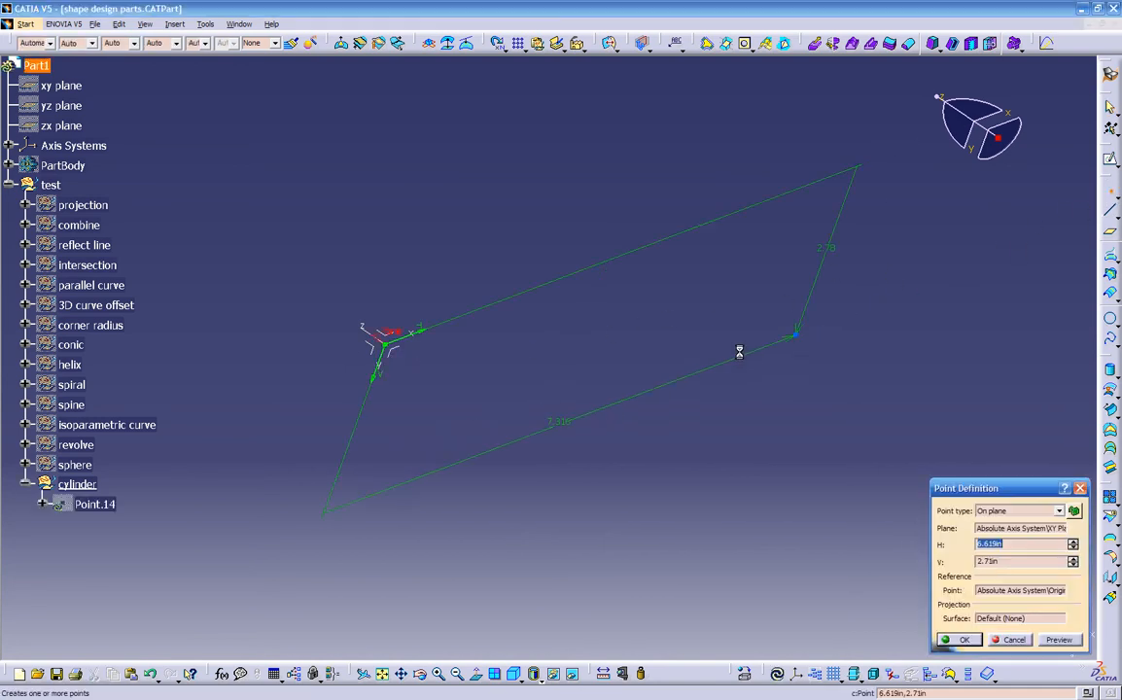
{"action": "left_click", "coordinate": [517, 417]}
{"action": "key", "text": "Return"}
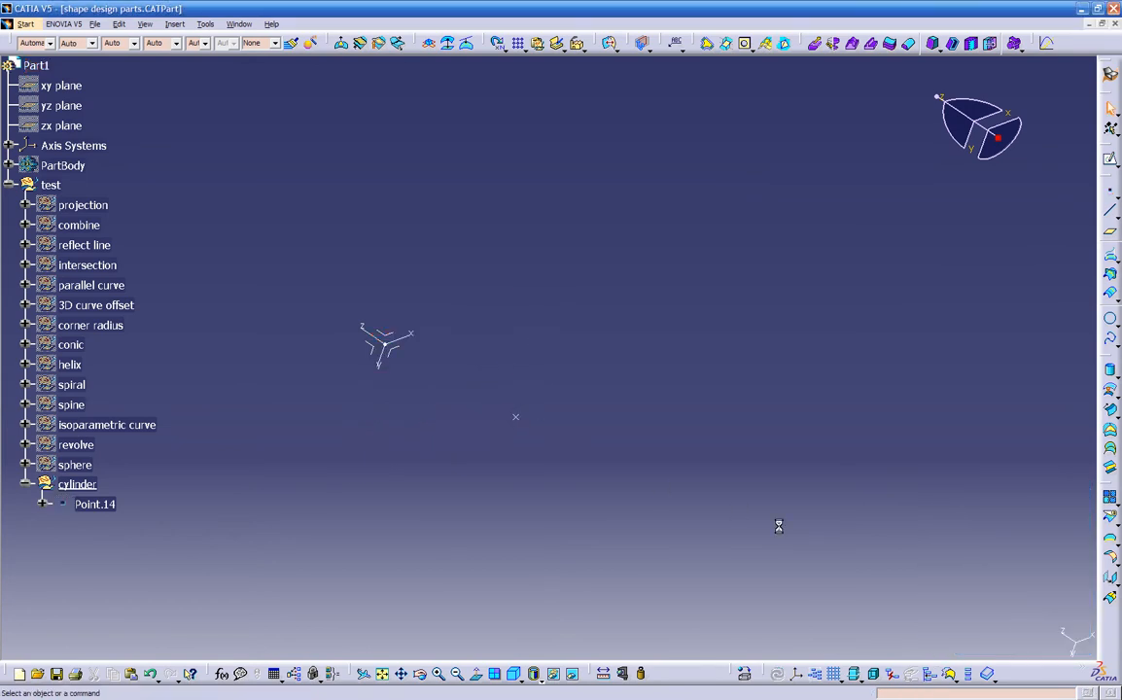
- Start a cylinder surface centred on the new point, trying the absolute X axis and settling on the Y axis as its direction
{"action": "left_click", "coordinate": [1112, 373]}
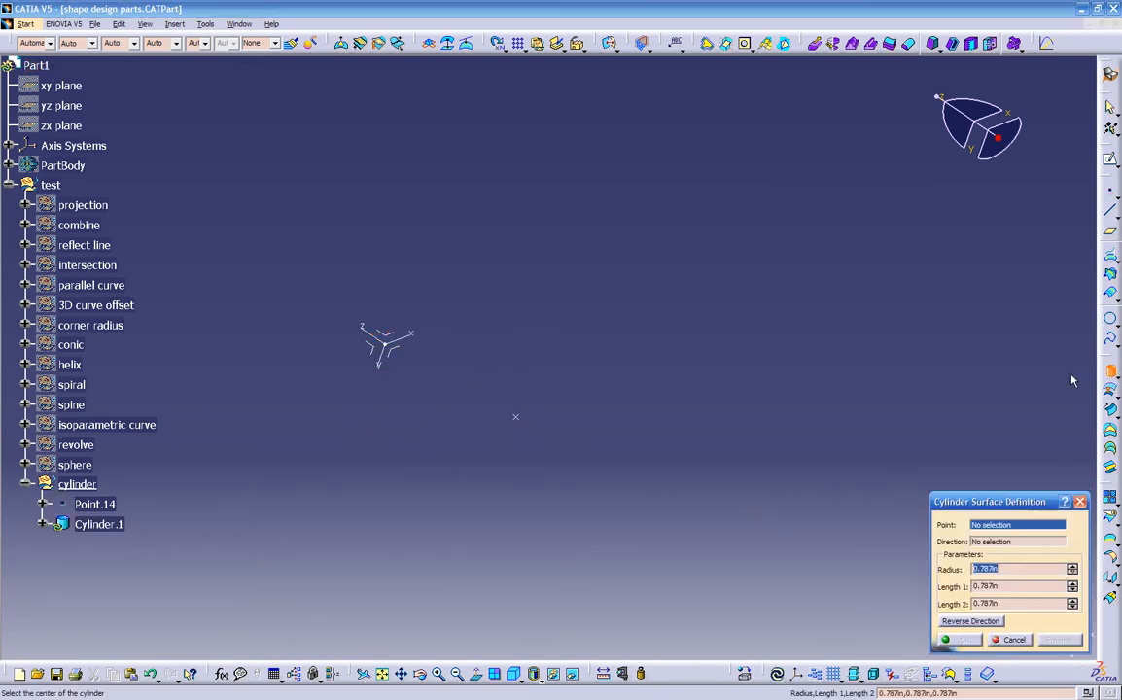
{"action": "left_click", "coordinate": [517, 417]}
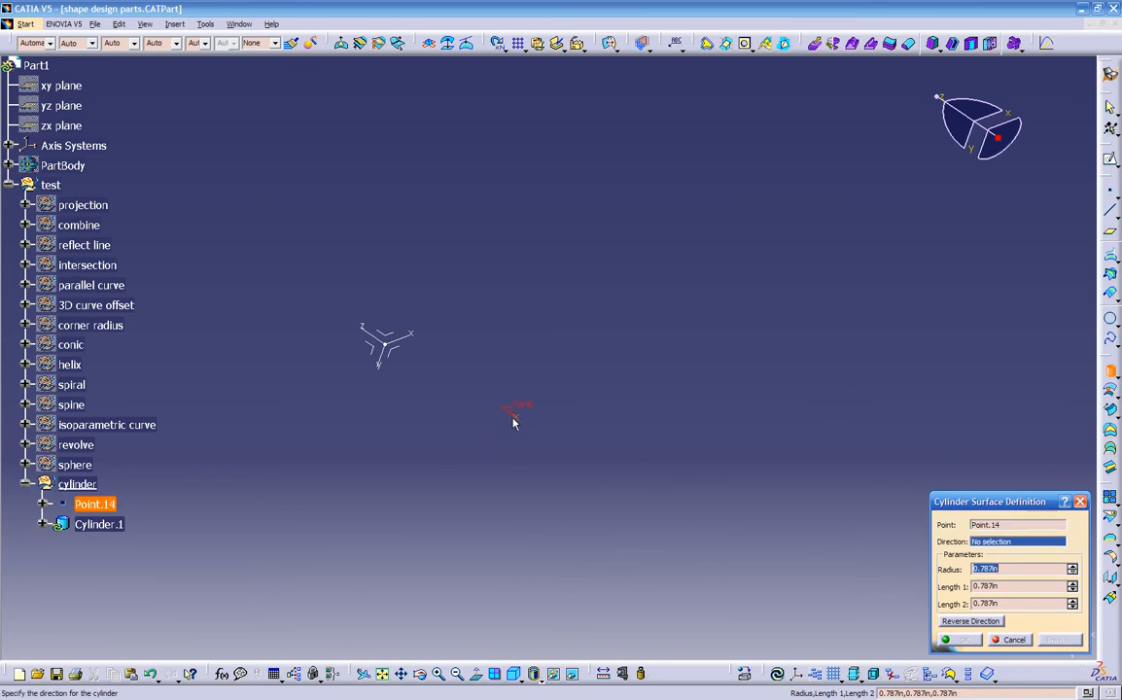
{"action": "middle_click_drag", "start_coordinate": [423, 380], "coordinate": [429, 414]}
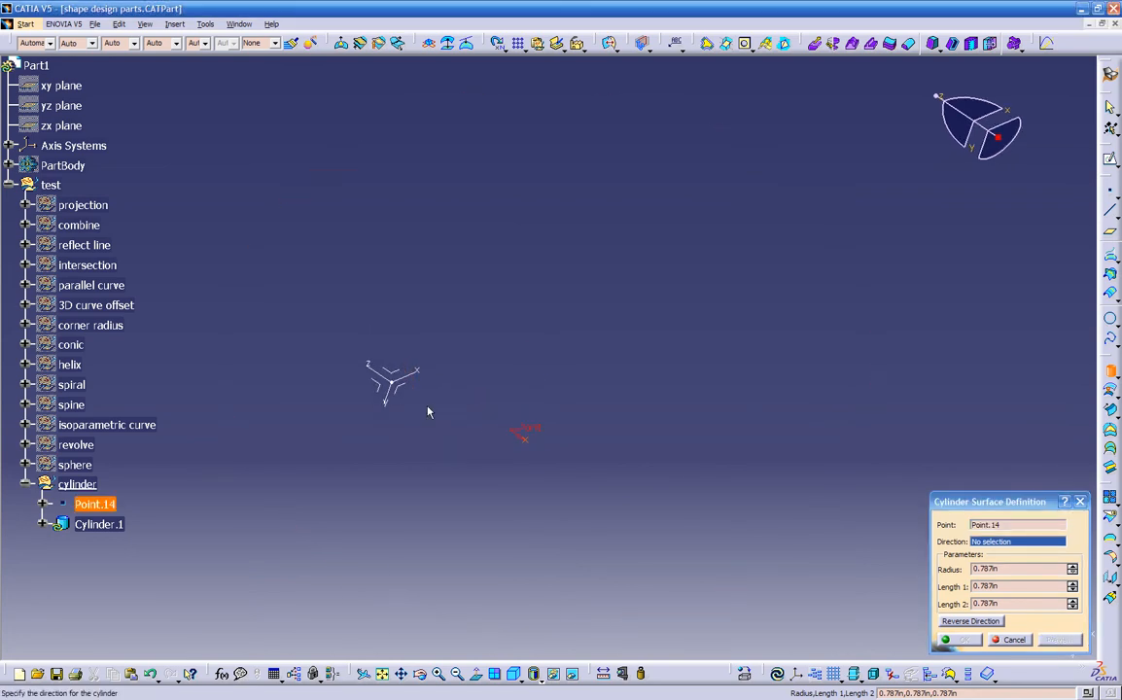
{"action": "left_click", "coordinate": [416, 378]}
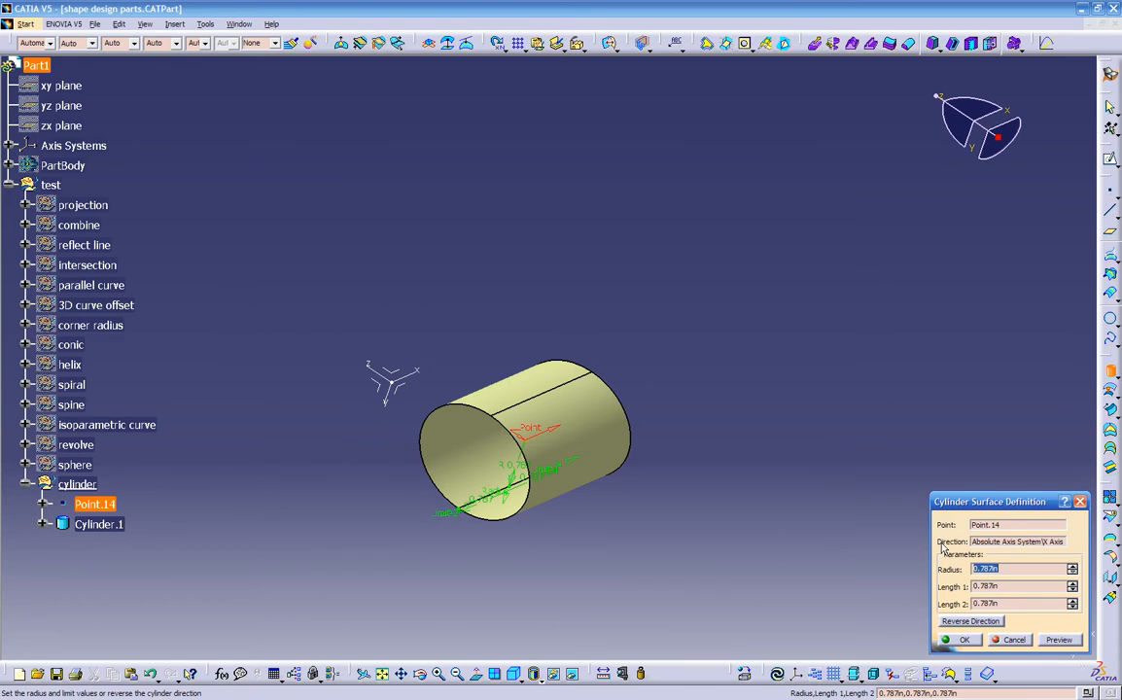
{"action": "left_click", "coordinate": [983, 545]}
{"action": "left_click", "coordinate": [393, 396]}
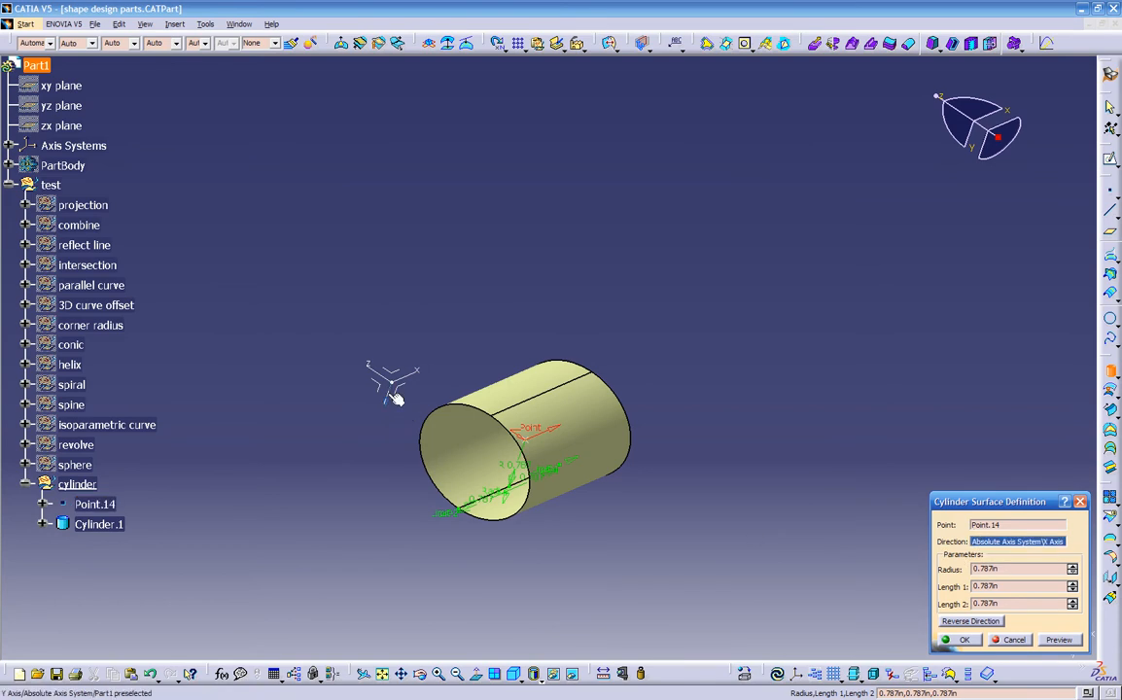
{"action": "middle_click_drag", "start_coordinate": [393, 396], "coordinate": [550, 317]}
- Extend both lengths of the cylinder and enlarge its radius freehand, and create the surface
{"action": "left_click_drag", "start_coordinate": [570, 316], "coordinate": [573, 233]}
{"action": "left_click_drag", "start_coordinate": [556, 462], "coordinate": [549, 544]}
{"action": "middle_click_drag", "start_coordinate": [578, 457], "coordinate": [596, 426]}
{"action": "left_click_drag", "start_coordinate": [578, 392], "coordinate": [809, 418]}
{"action": "middle_click_drag", "start_coordinate": [413, 375], "coordinate": [393, 482]}
{"action": "left_click", "coordinate": [966, 642]}
{"action": "middle_click_drag", "start_coordinate": [840, 626], "coordinate": [841, 517]}
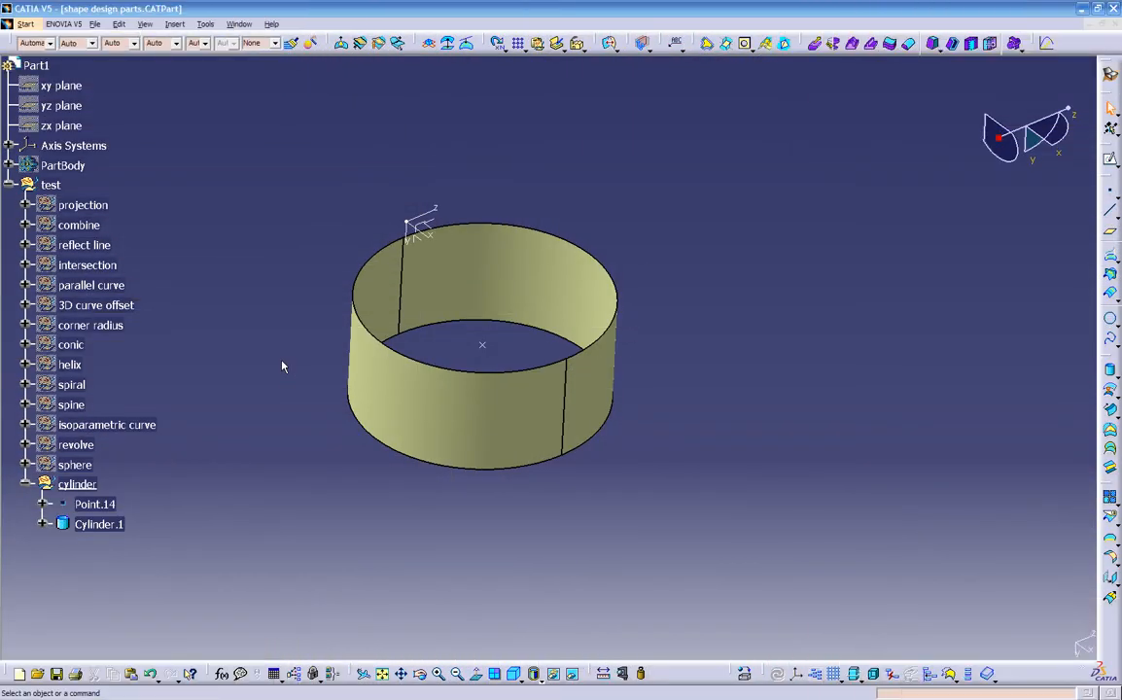
- Start an offset surface of the cylinder at 1 in and preview it on the outer side
{"action": "middle_click_drag", "start_coordinate": [314, 458], "coordinate": [354, 466]}
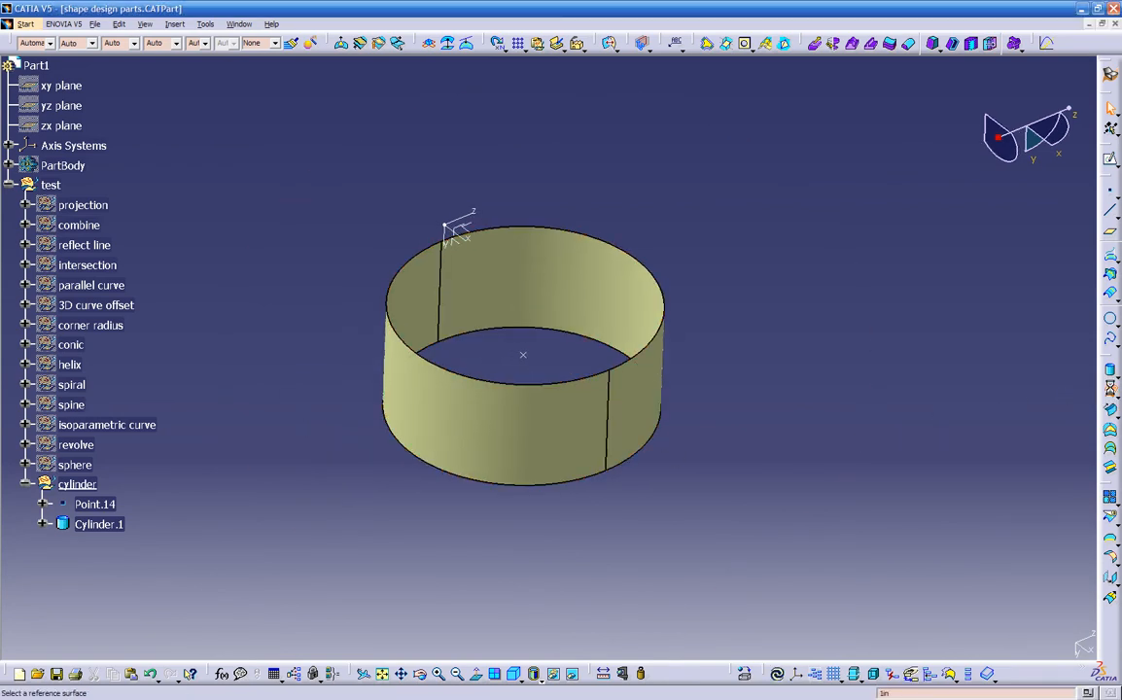
{"action": "left_click", "coordinate": [1110, 391]}
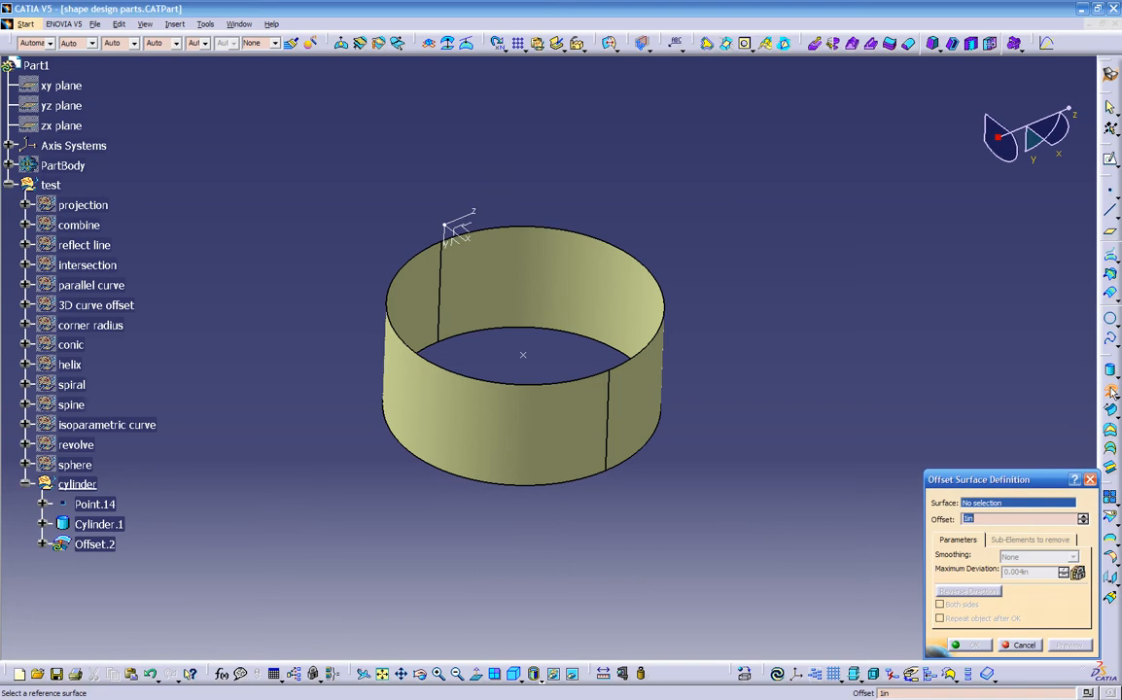
{"action": "left_click", "coordinate": [477, 434]}
{"action": "middle_click_drag", "start_coordinate": [477, 473], "coordinate": [493, 566]}
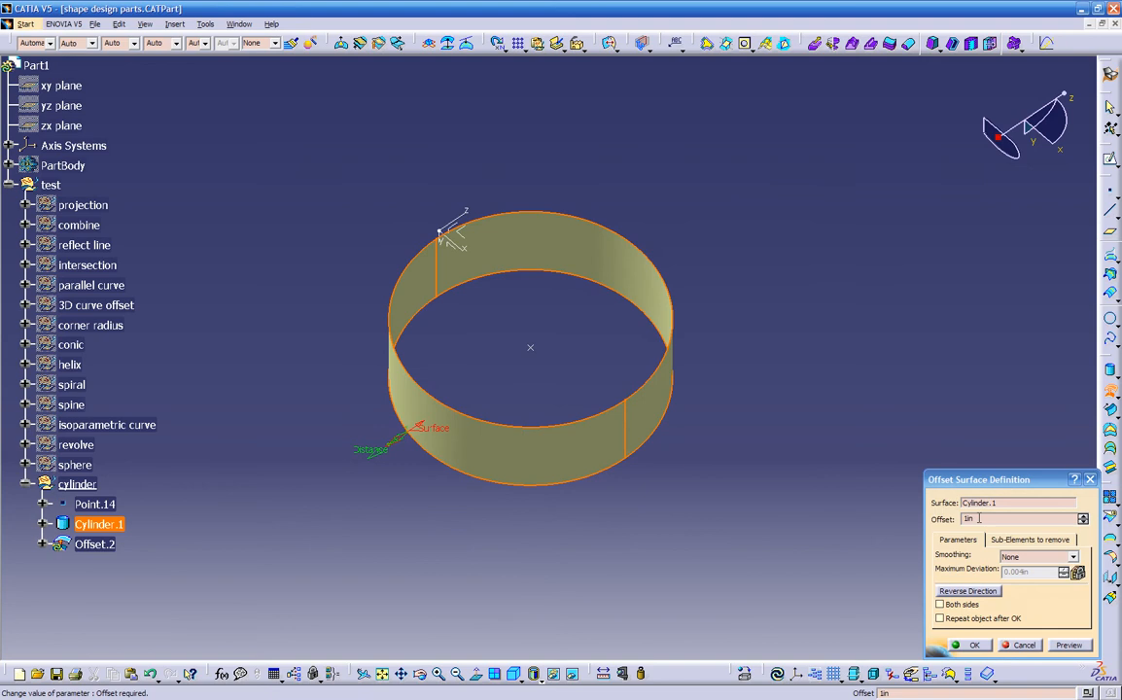
{"action": "left_click", "coordinate": [1065, 646]}
{"action": "middle_click_drag", "start_coordinate": [586, 534], "coordinate": [566, 506]}
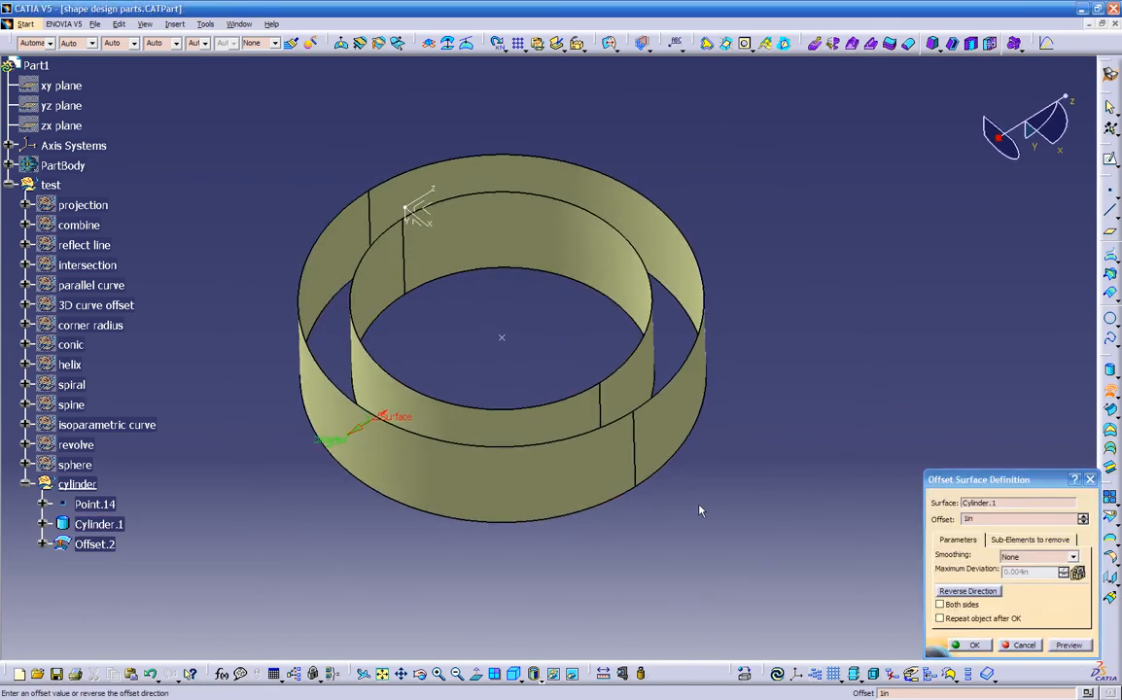
- Reverse the offset direction to the inside of the cylinder, preview it and create the offset surface
{"action": "left_click", "coordinate": [965, 592]}
{"action": "left_click", "coordinate": [1067, 646]}
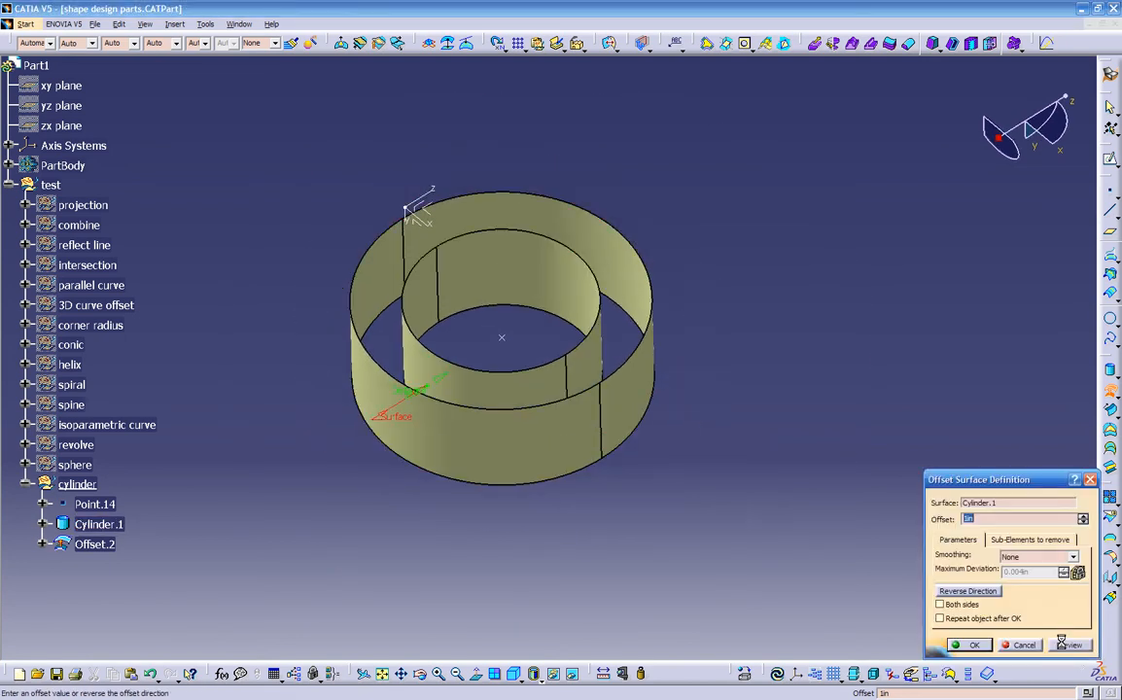
{"action": "mouse_move", "coordinate": [671, 546]}
{"action": "middle_mouse_down"}
{"action": "mouse_move", "coordinate": [719, 490]}
{"action": "mouse_move", "coordinate": [663, 516]}
{"action": "mouse_move", "coordinate": [666, 525]}
{"action": "middle_mouse_up"}
{"action": "left_click", "coordinate": [971, 645]}
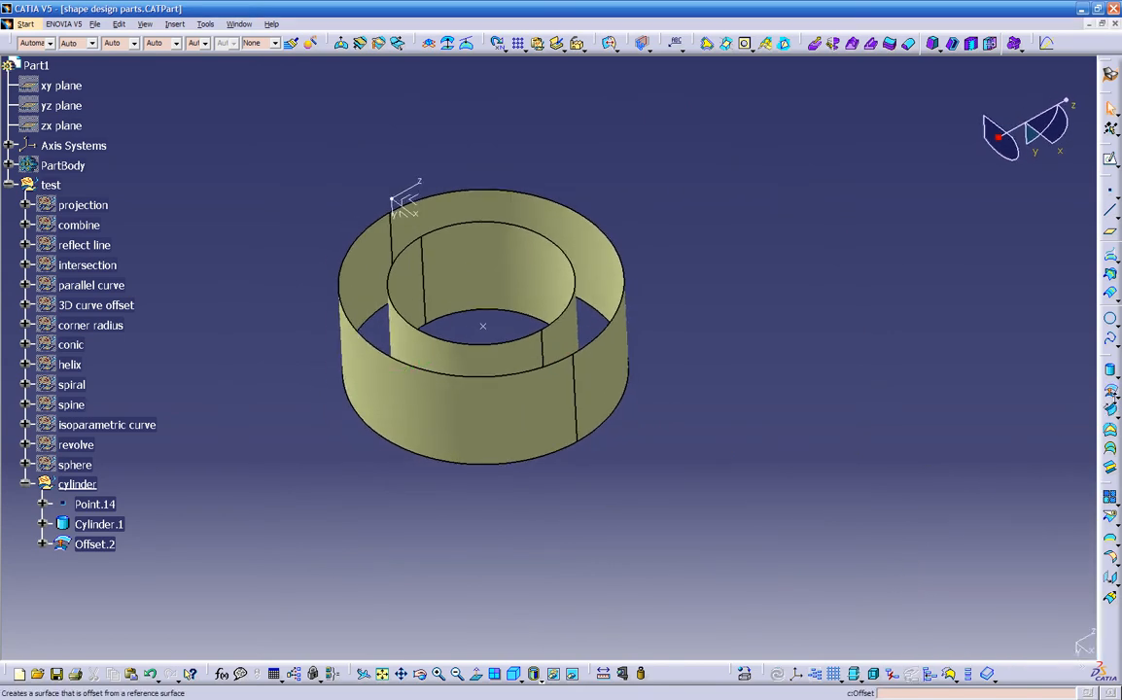
{"action": "left_click", "coordinate": [1112, 410]}
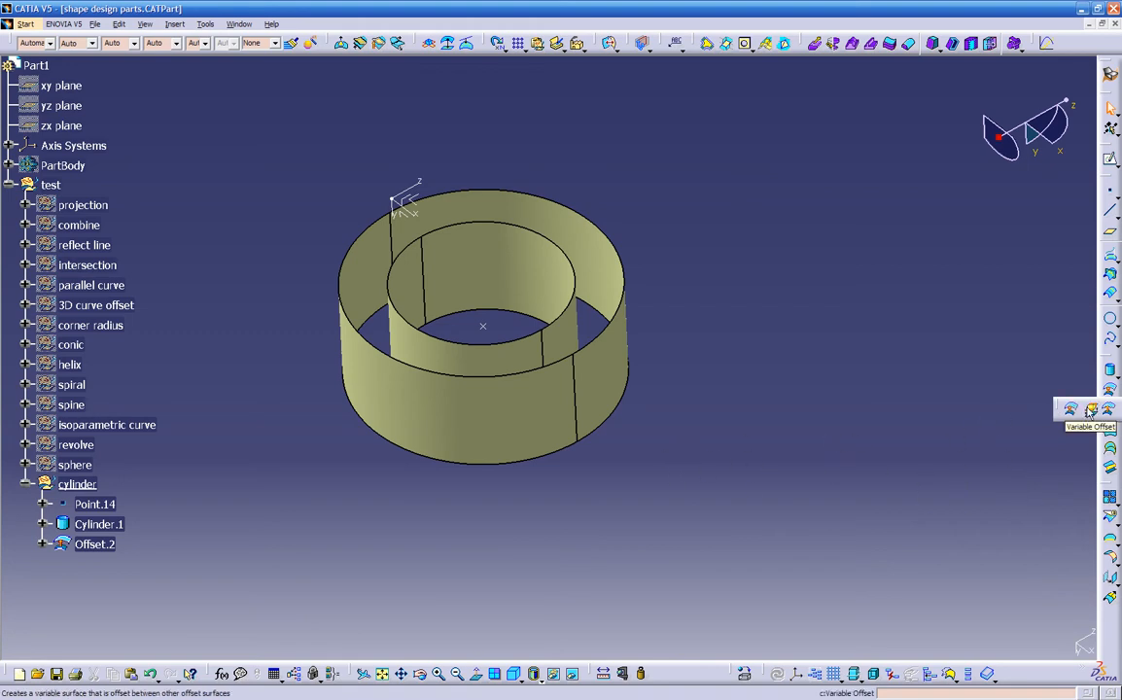
{"action": "left_click", "coordinate": [1015, 425]}
{"action": "middle_click_drag", "start_coordinate": [558, 475], "coordinate": [625, 458]}
{"action": "middle_click_drag", "start_coordinate": [356, 492], "coordinate": [423, 529]}
- Hide the cylinder geometrical set and collapse it in the tree
{"action": "left_click", "coordinate": [77, 484]}
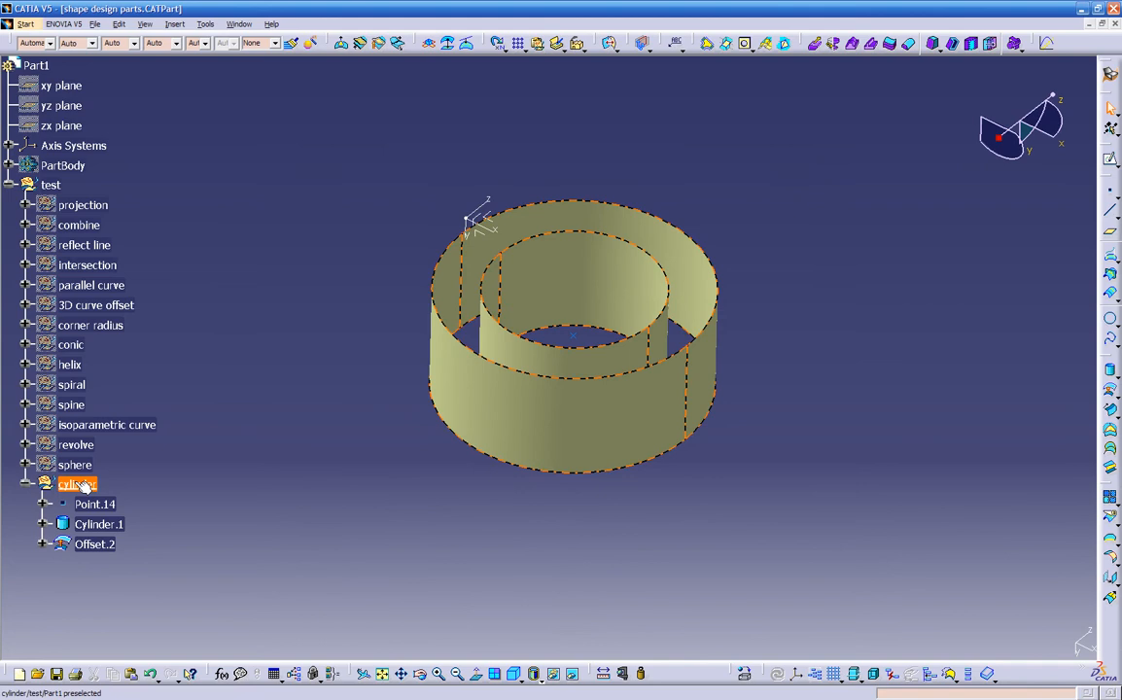
{"action": "right_click", "coordinate": [77, 485]}
{"action": "left_click", "coordinate": [136, 249]}
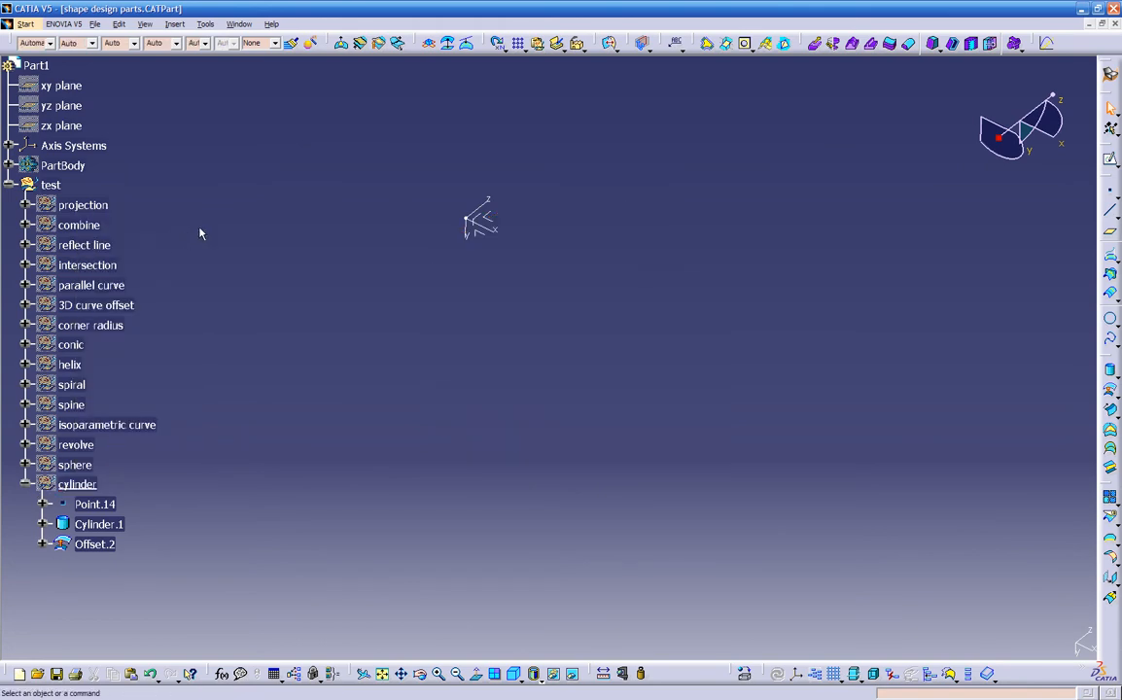
{"action": "left_click", "coordinate": [25, 484]}
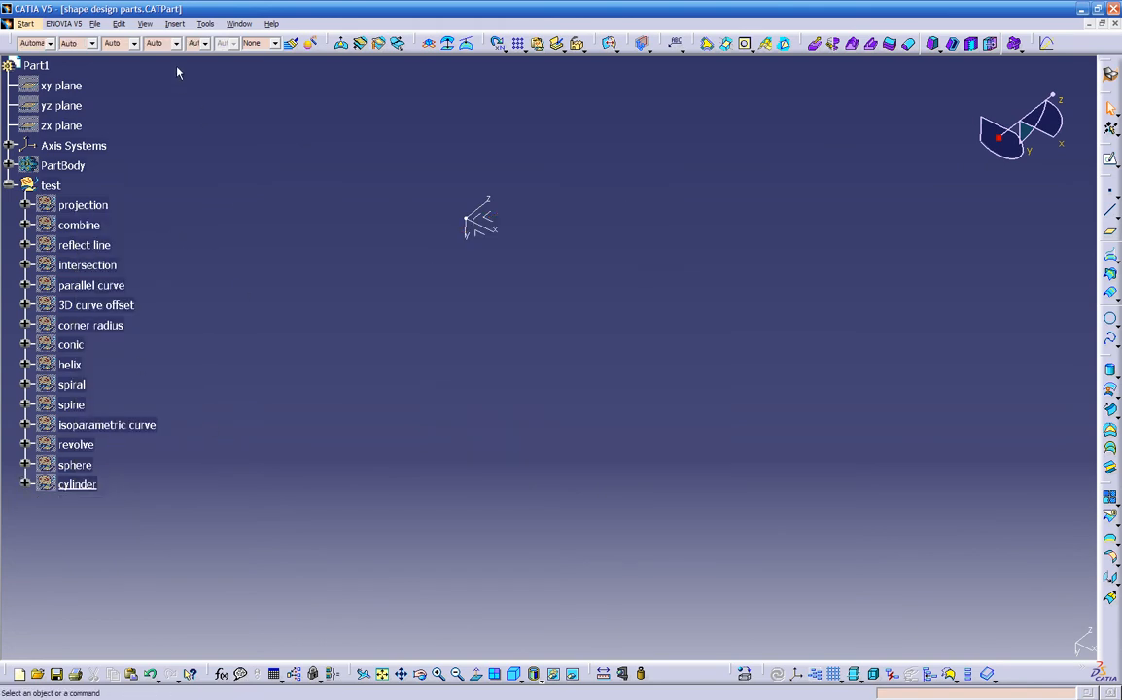
- Insert a geometrical set named offset with test as its father
{"action": "left_click", "coordinate": [174, 24]}
{"action": "left_click", "coordinate": [199, 86]}
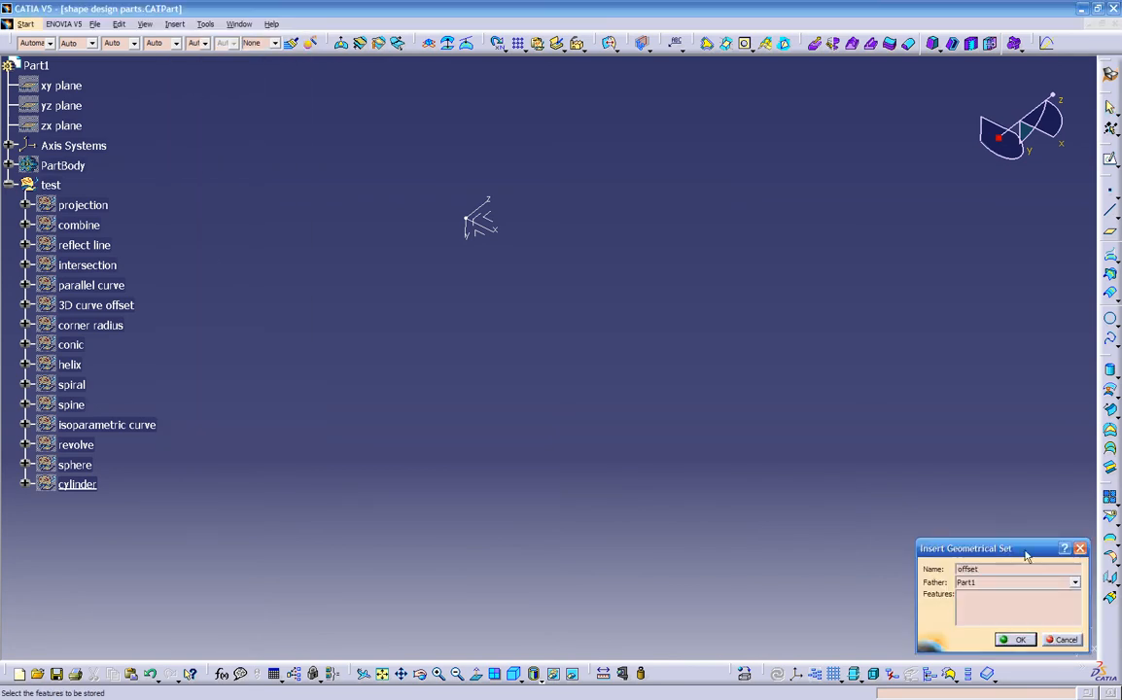
{"action": "left_click", "coordinate": [1022, 584]}
{"action": "scroll", "coordinate": [1008, 616], "scroll_direction": "down", "scroll_amount": 3}
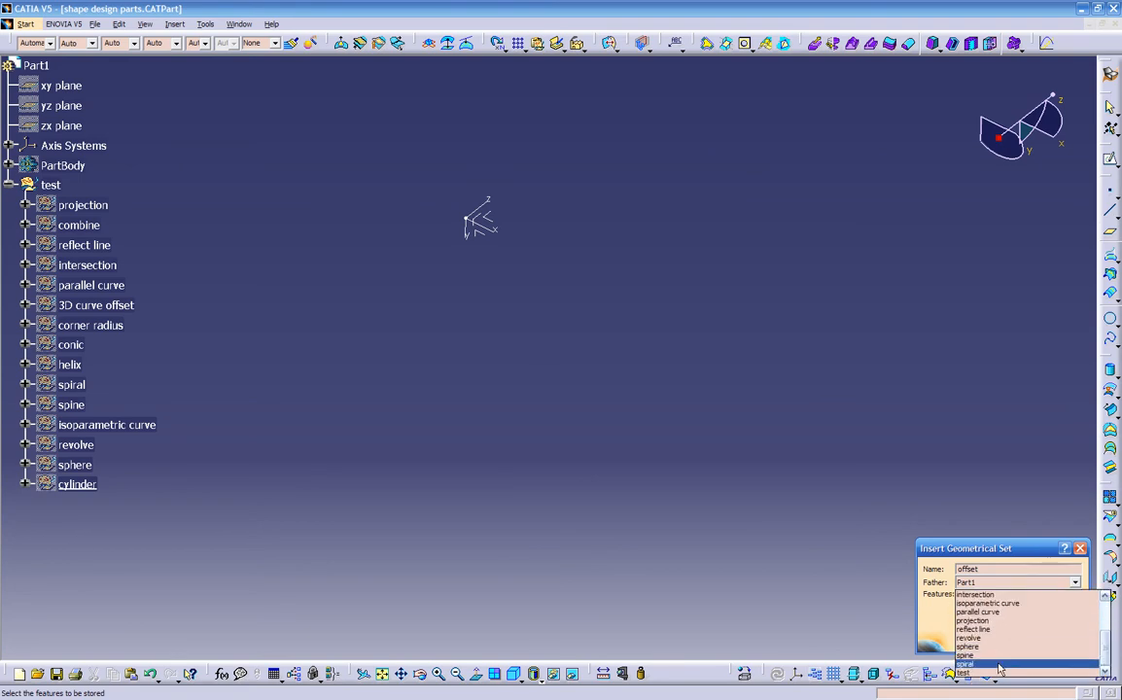
{"action": "left_click", "coordinate": [999, 673]}
{"action": "key", "text": "Return"}
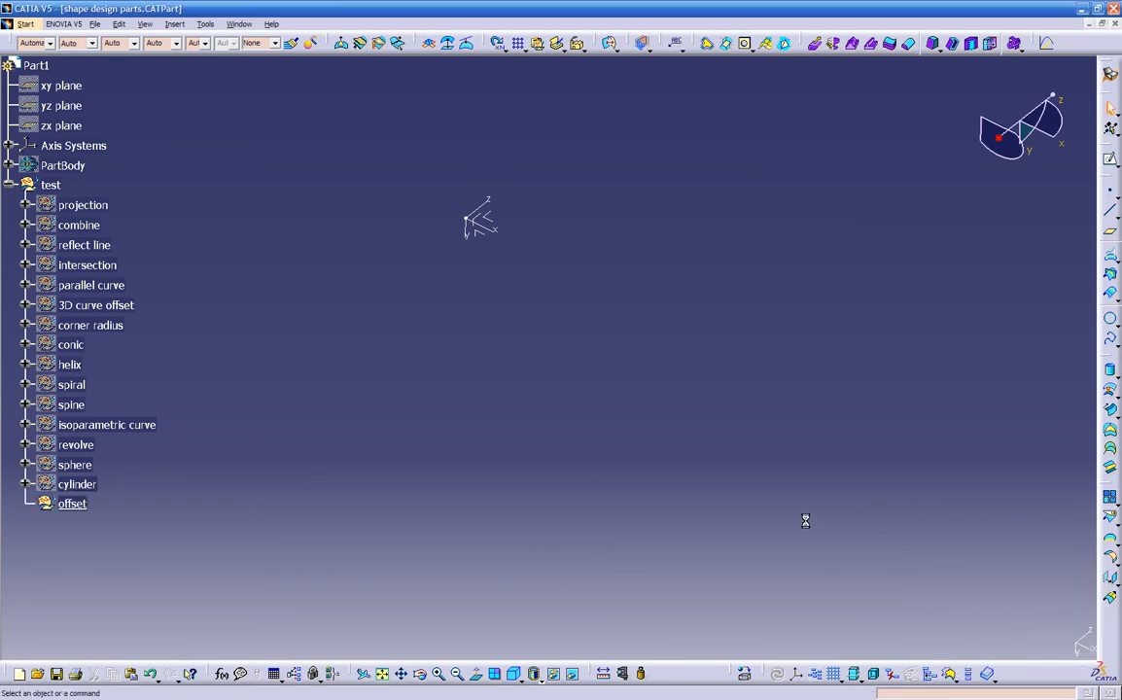
- Sketch an open S-shaped profile on the XY plane: a horizontal line, two tangent arcs descending to the horizontal axis, and a line along it
{"action": "middle_click_drag", "start_coordinate": [566, 114], "coordinate": [378, 453]}
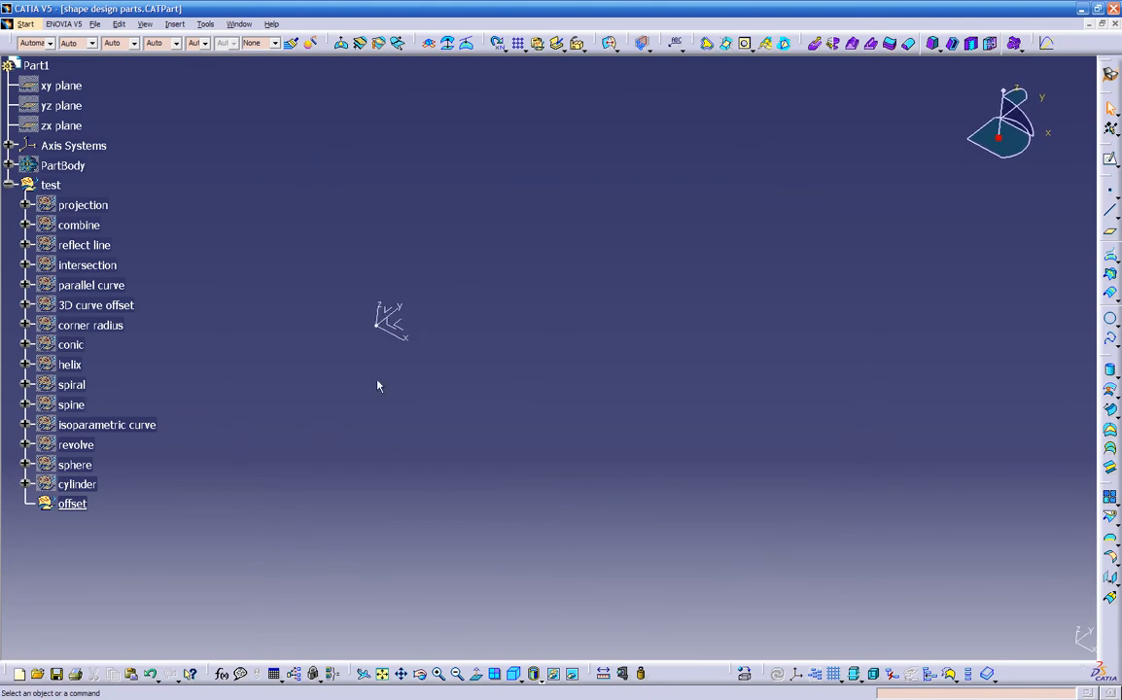
{"action": "left_click", "coordinate": [406, 326]}
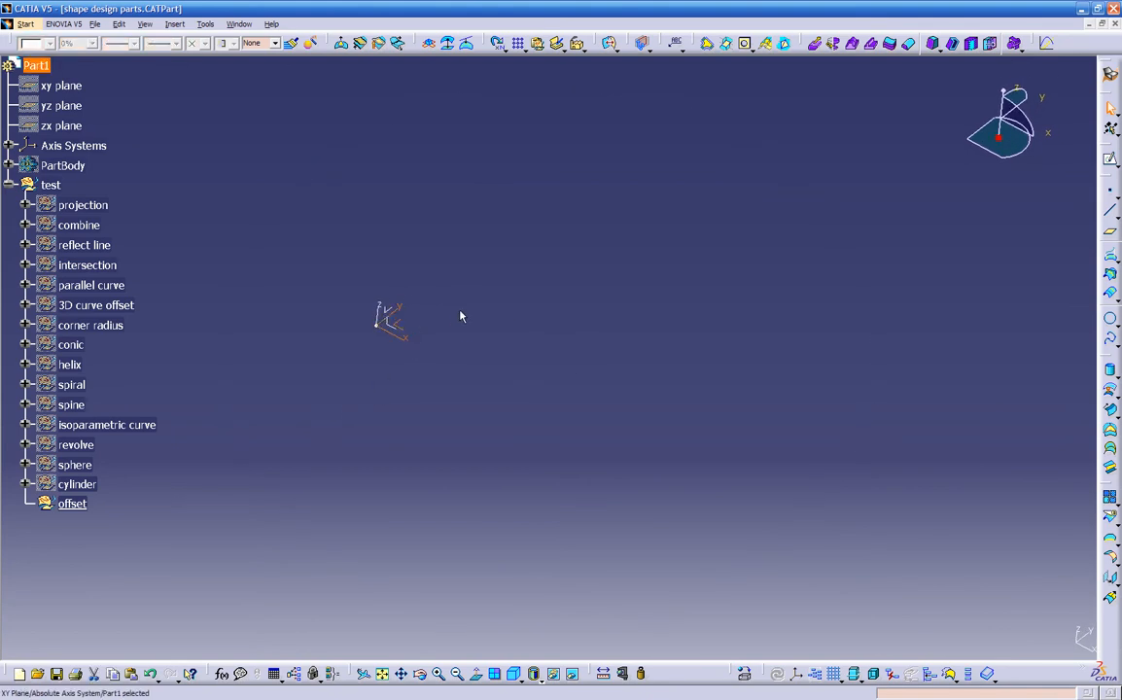
{"action": "left_click", "coordinate": [1112, 161]}
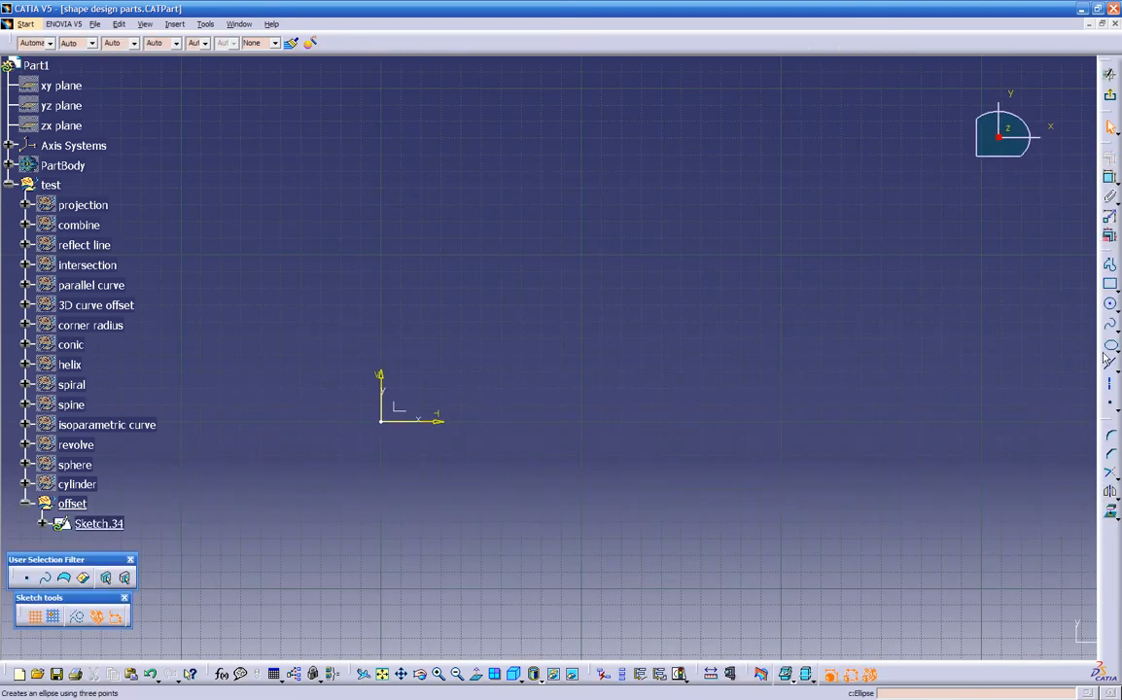
{"action": "left_click", "coordinate": [1111, 267]}
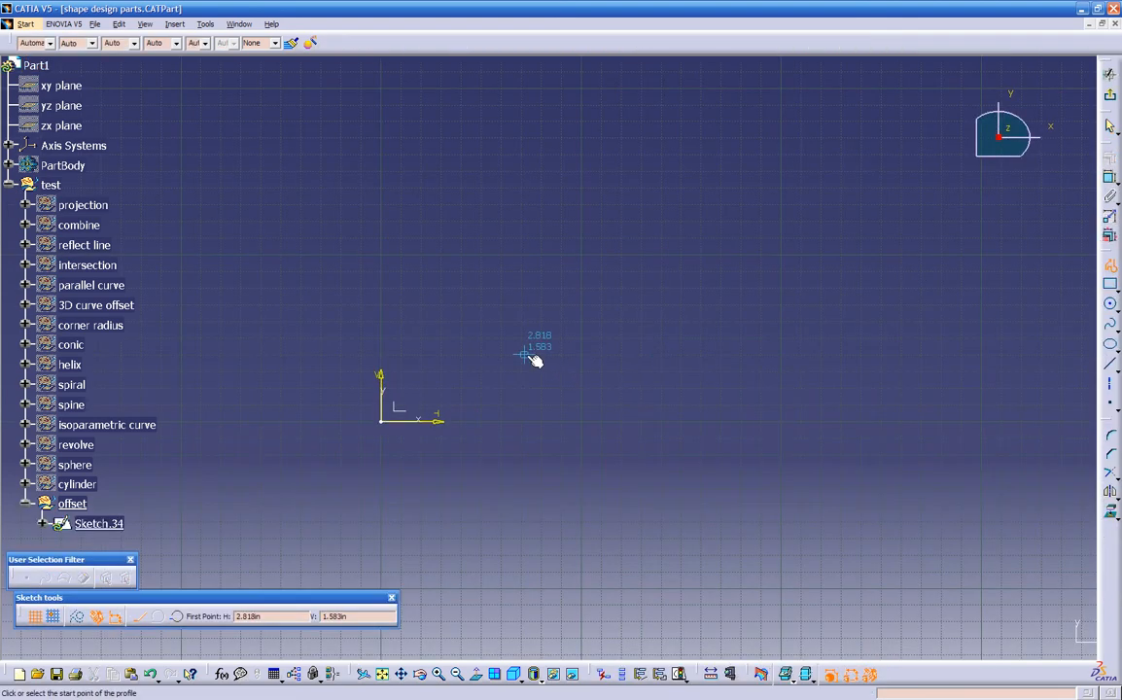
{"action": "left_click", "coordinate": [486, 354]}
{"action": "left_click", "coordinate": [695, 354]}
{"action": "left_click", "coordinate": [778, 385]}
{"action": "middle_click_drag", "start_coordinate": [962, 424], "coordinate": [715, 400]}
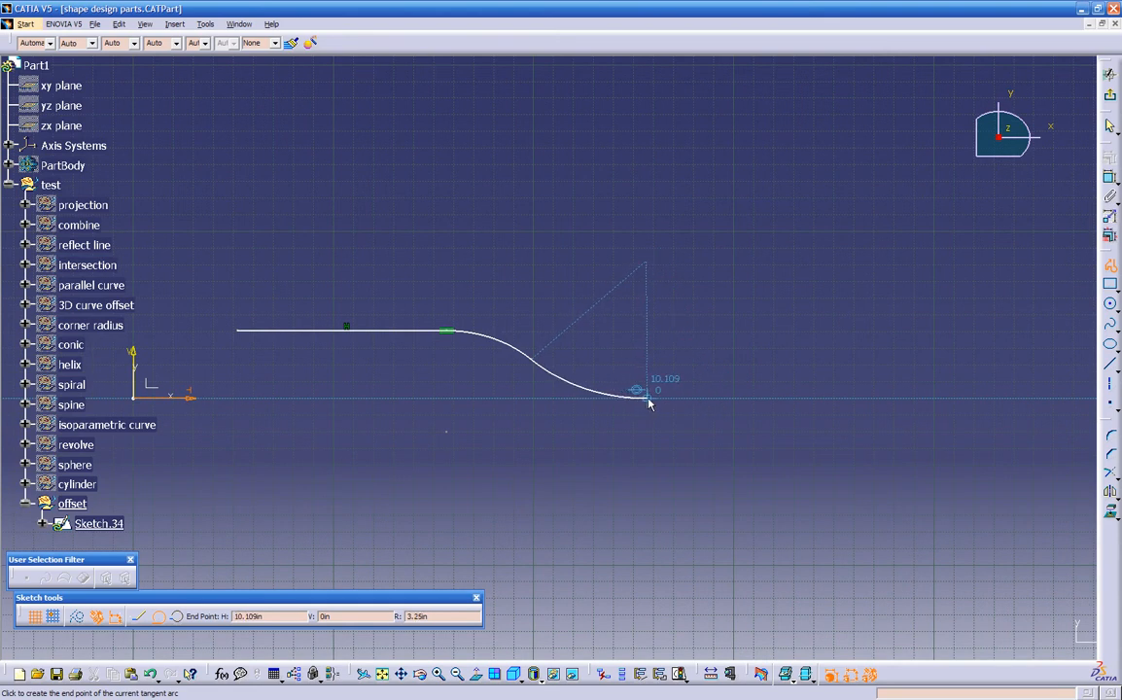
{"action": "left_click", "coordinate": [651, 401]}
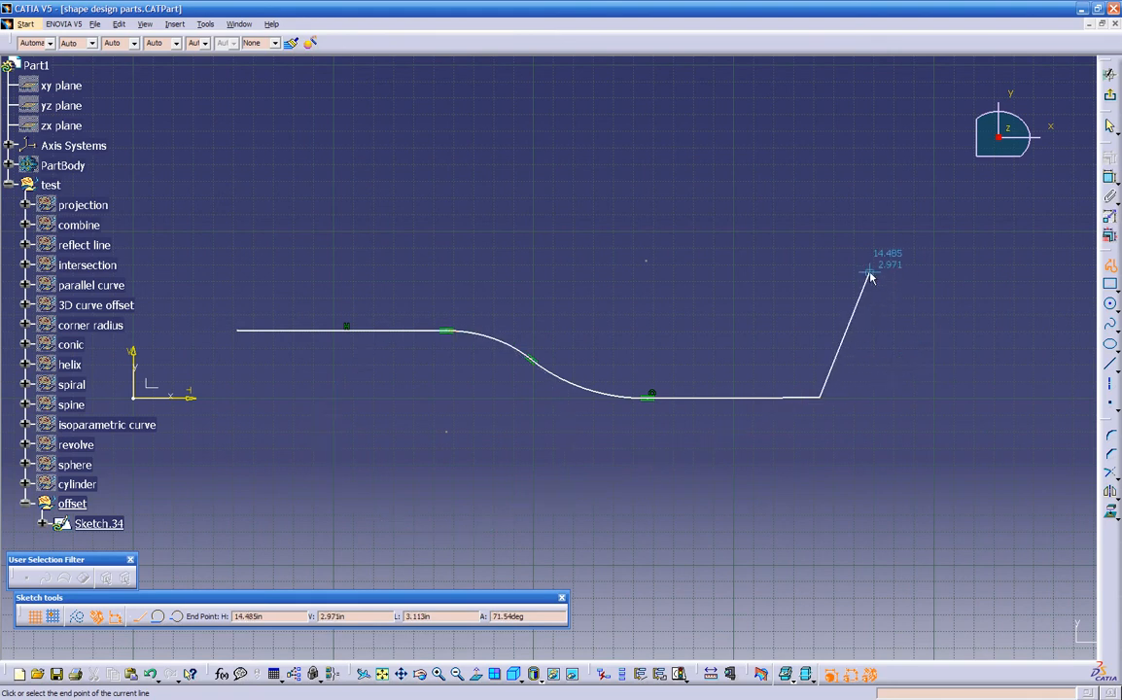
{"action": "left_click", "coordinate": [1110, 73]}
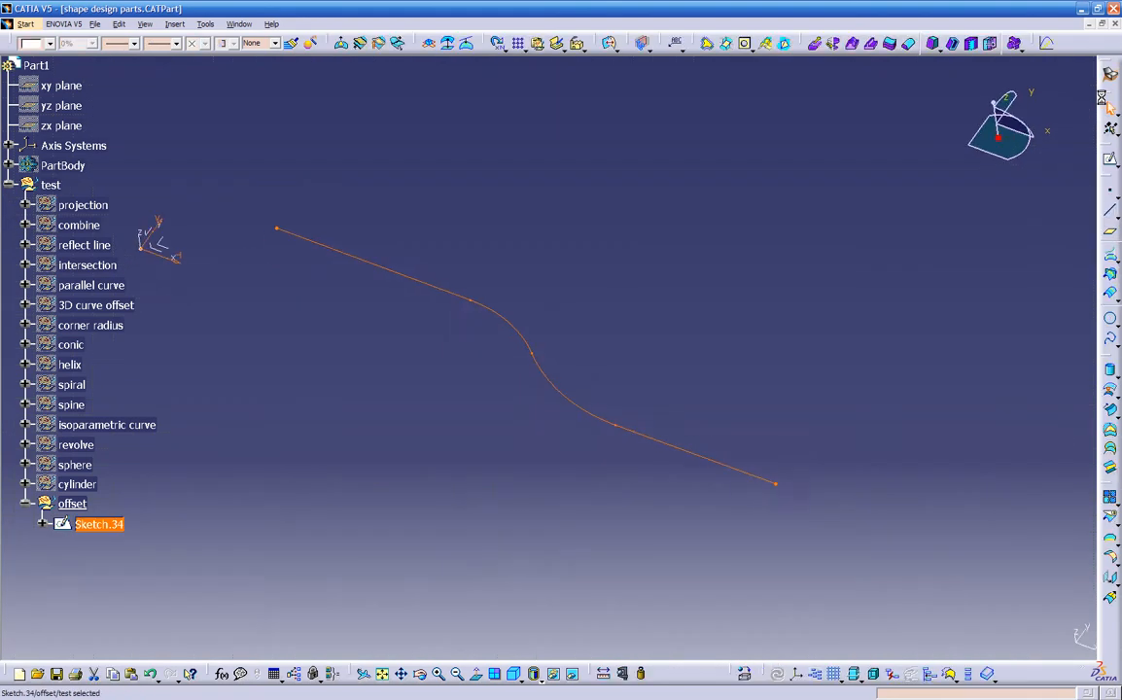
- Disassemble the sketched profile into separate curves using the All Cells mode, and hide the original sketch
{"action": "middle_click_drag", "start_coordinate": [678, 315], "coordinate": [393, 446]}
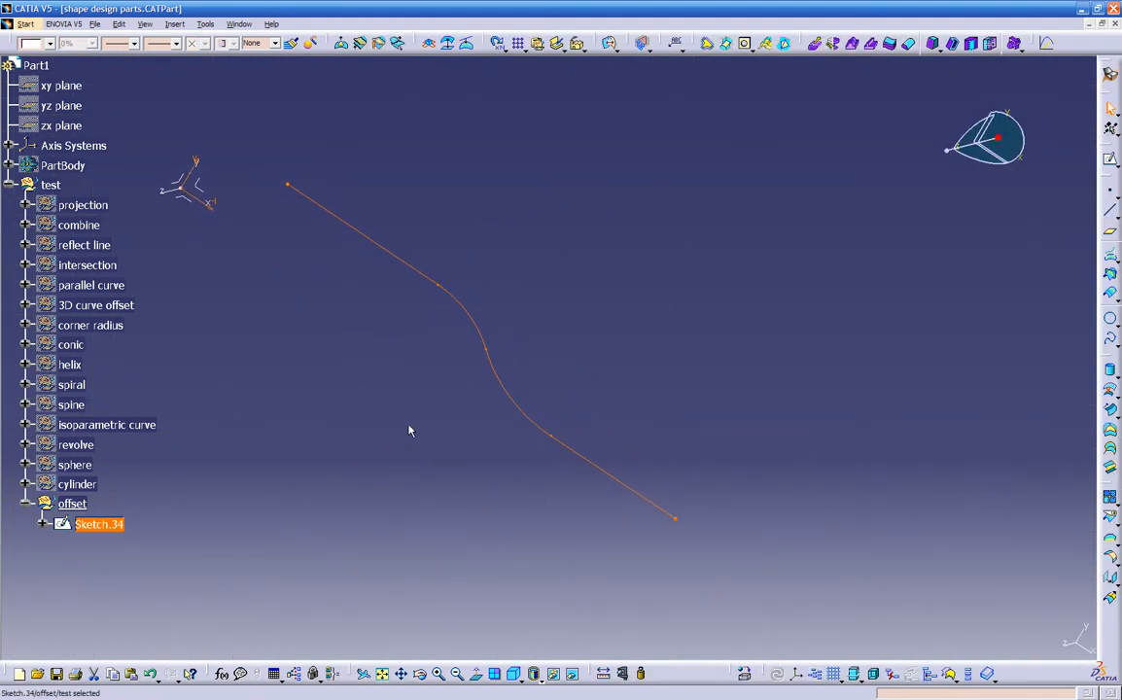
{"action": "middle_click_drag", "start_coordinate": [488, 293], "coordinate": [486, 342]}
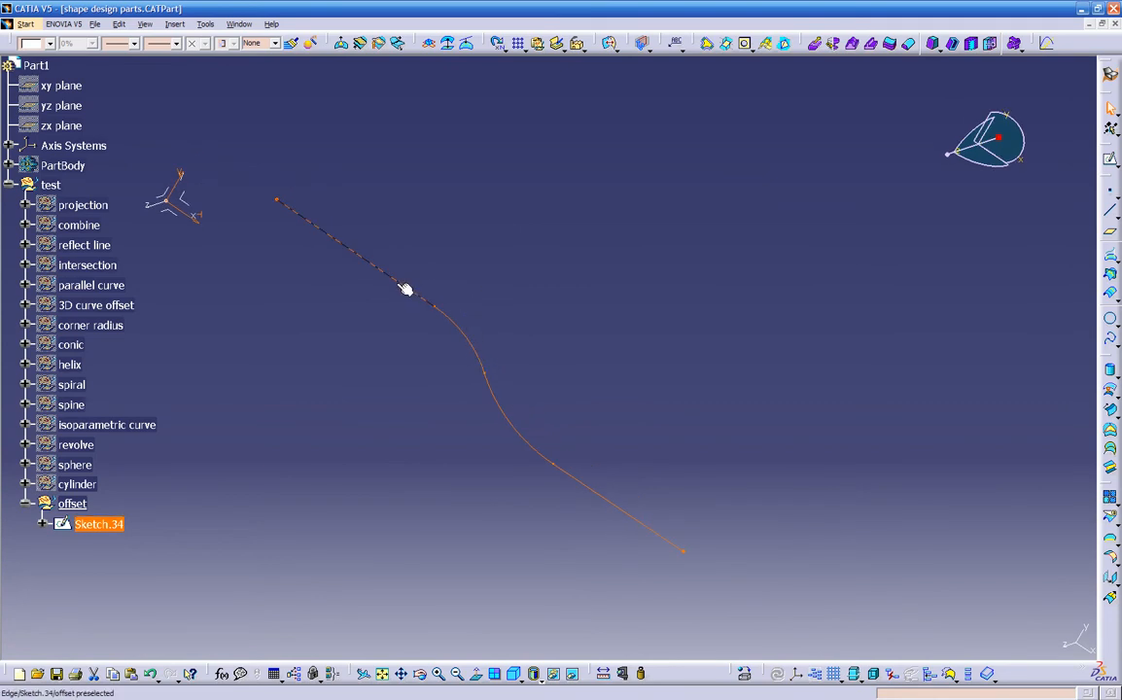
{"action": "left_click", "coordinate": [483, 271]}
{"action": "left_click", "coordinate": [416, 297]}
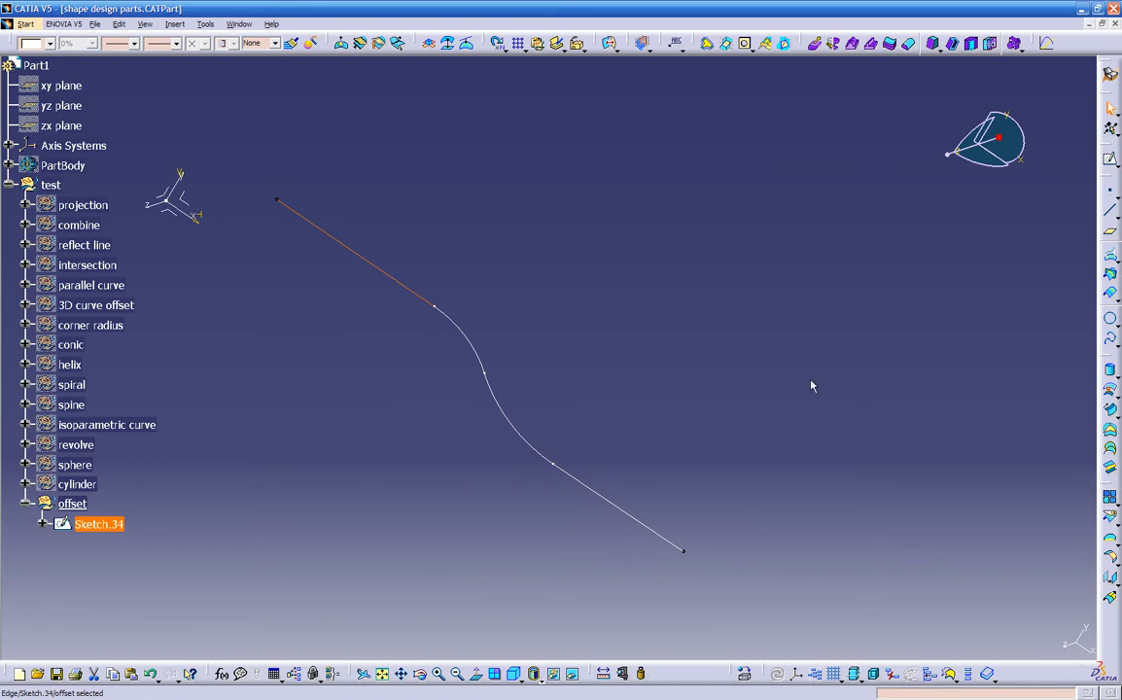
{"action": "left_click", "coordinate": [1112, 518]}
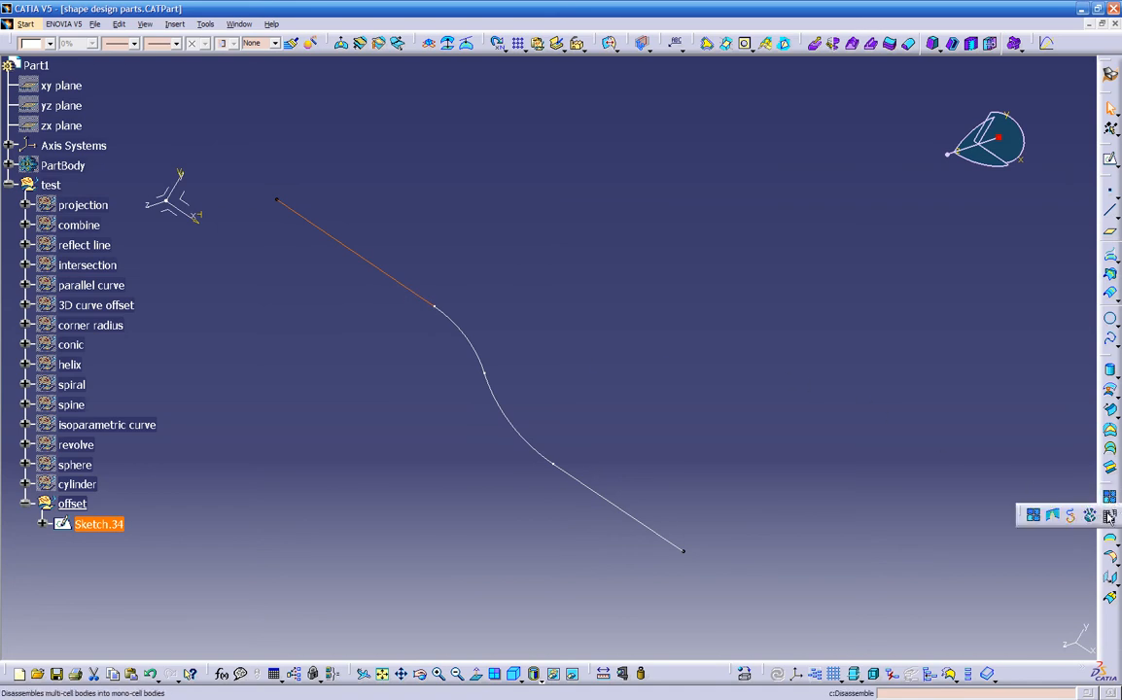
{"action": "left_click", "coordinate": [1110, 517]}
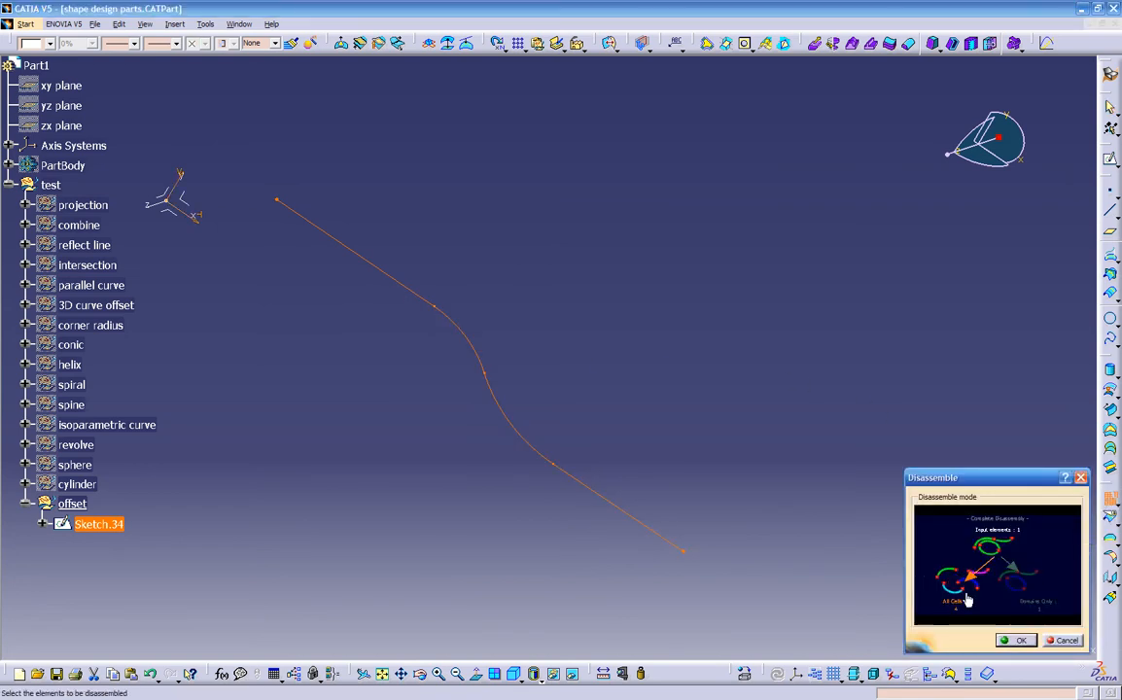
{"action": "left_click", "coordinate": [1015, 640]}
{"action": "middle_click_drag", "start_coordinate": [752, 318], "coordinate": [744, 323]}
{"action": "right_click", "coordinate": [116, 524]}
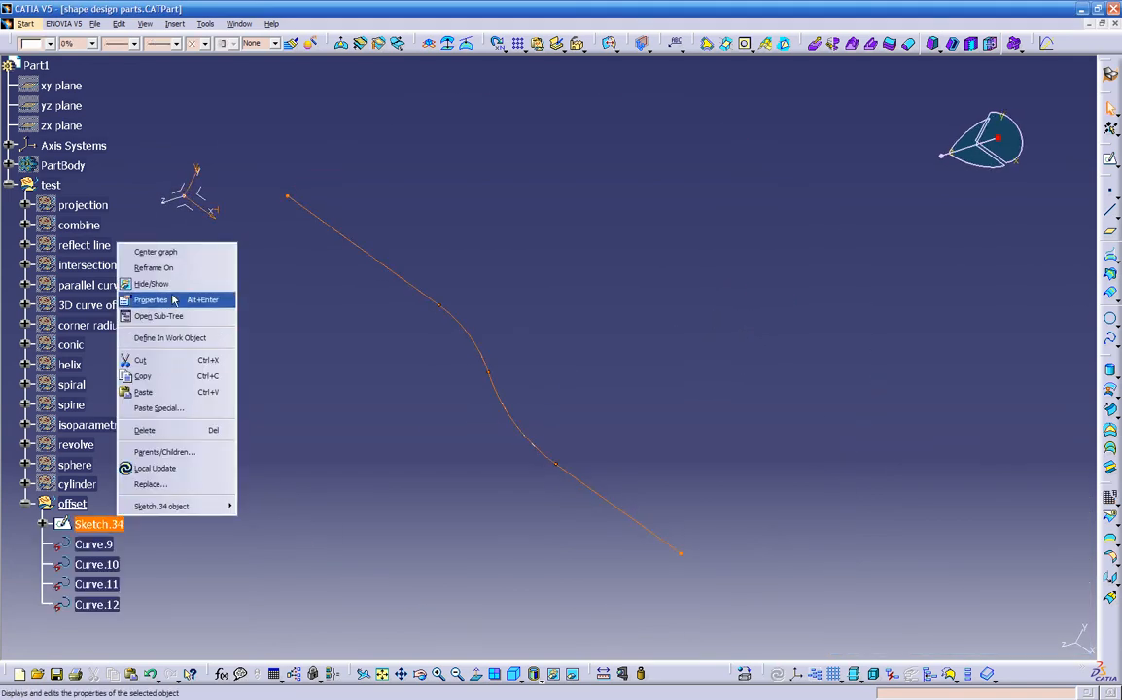
{"action": "left_click", "coordinate": [175, 285]}
- Join the two middle arc curves of the profile into a single curve
{"action": "mouse_move", "coordinate": [364, 509]}
{"action": "middle_mouse_down"}
{"action": "mouse_move", "coordinate": [470, 517]}
{"action": "mouse_move", "coordinate": [533, 485]}
{"action": "middle_mouse_up"}
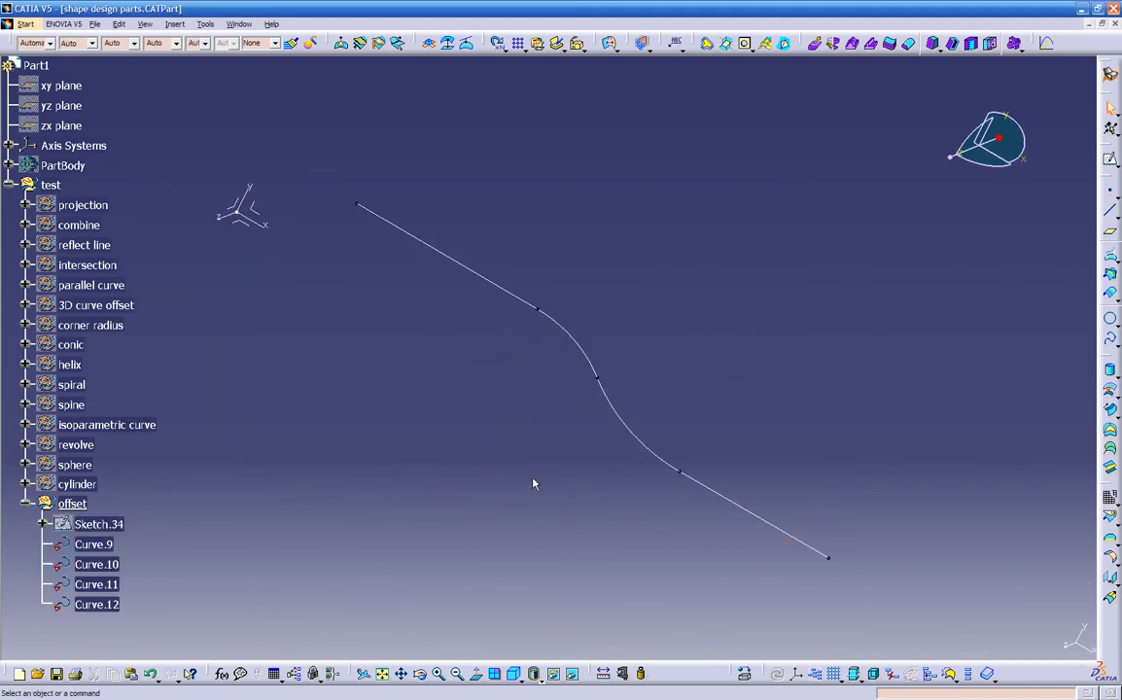
{"action": "left_click", "coordinate": [600, 408]}
{"action": "left_click", "coordinate": [593, 353], "text": "ctrl"}
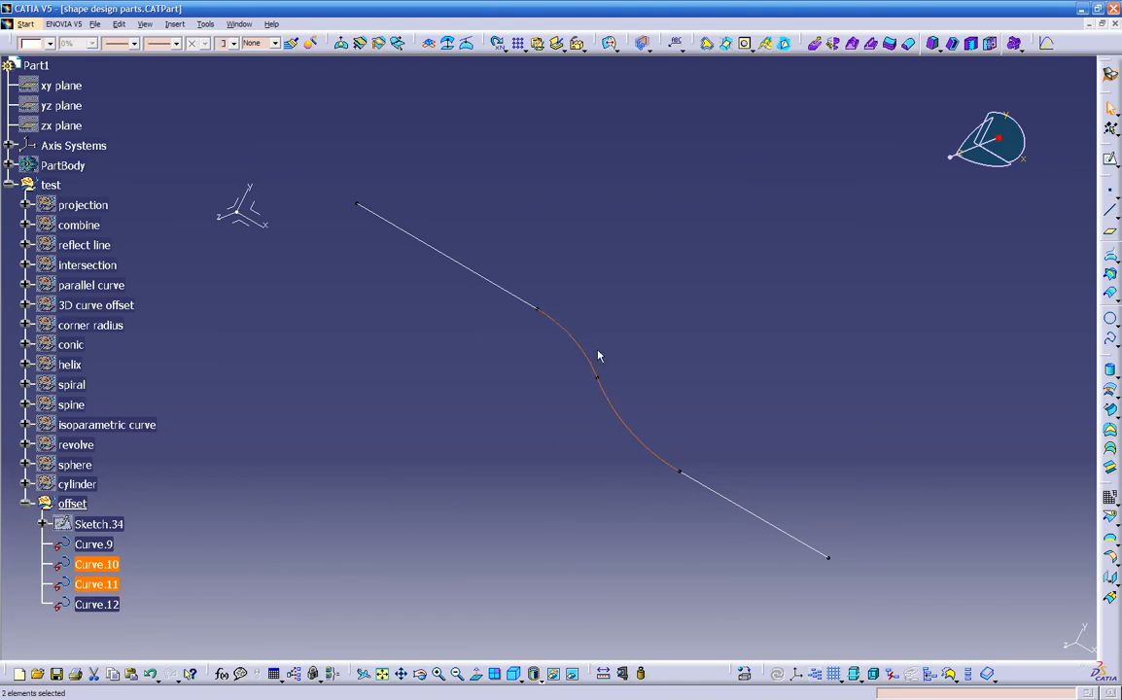
{"action": "left_click", "coordinate": [1115, 501]}
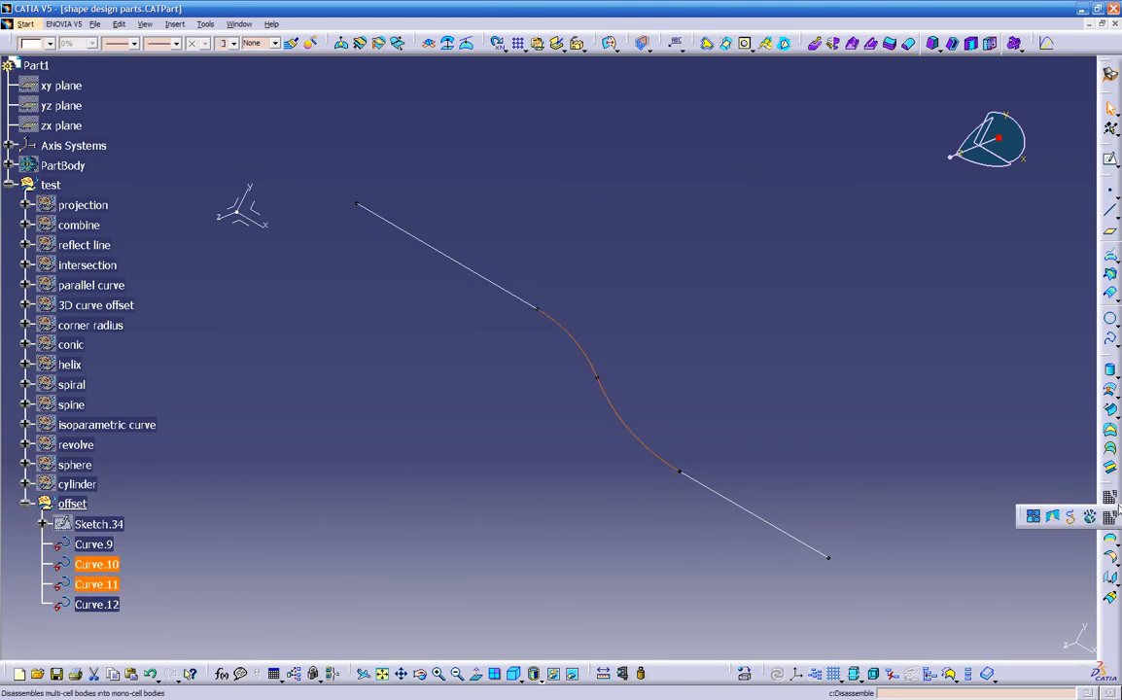
{"action": "left_click", "coordinate": [1031, 514]}
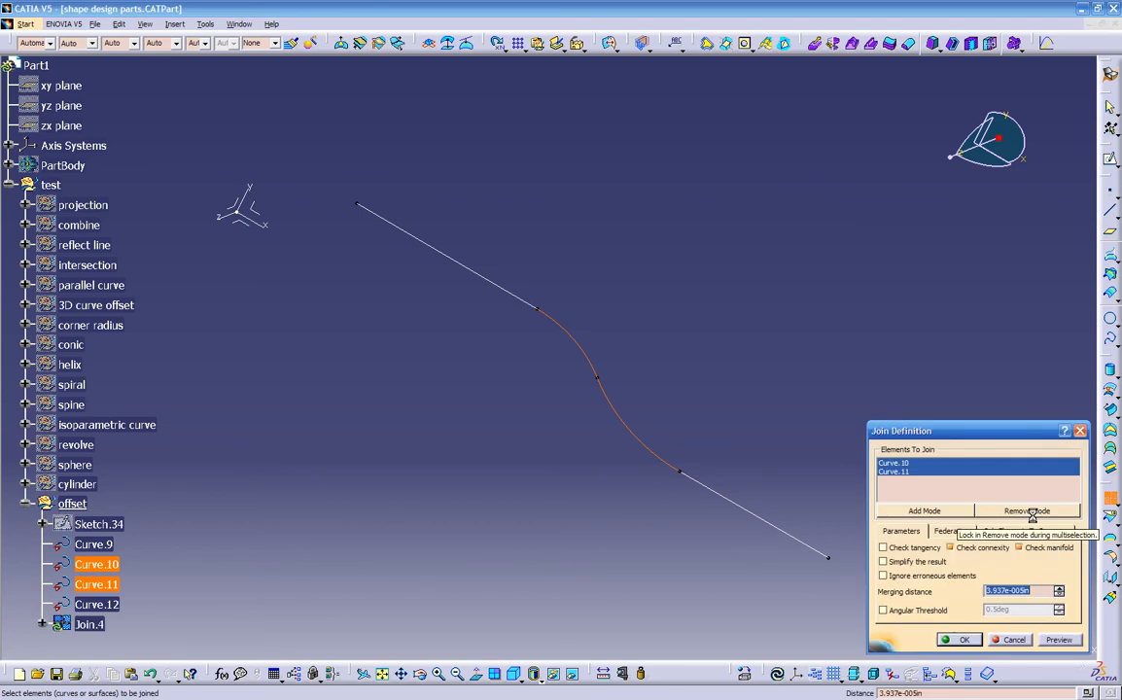
{"action": "left_click", "coordinate": [1052, 640]}
{"action": "left_click", "coordinate": [960, 640]}
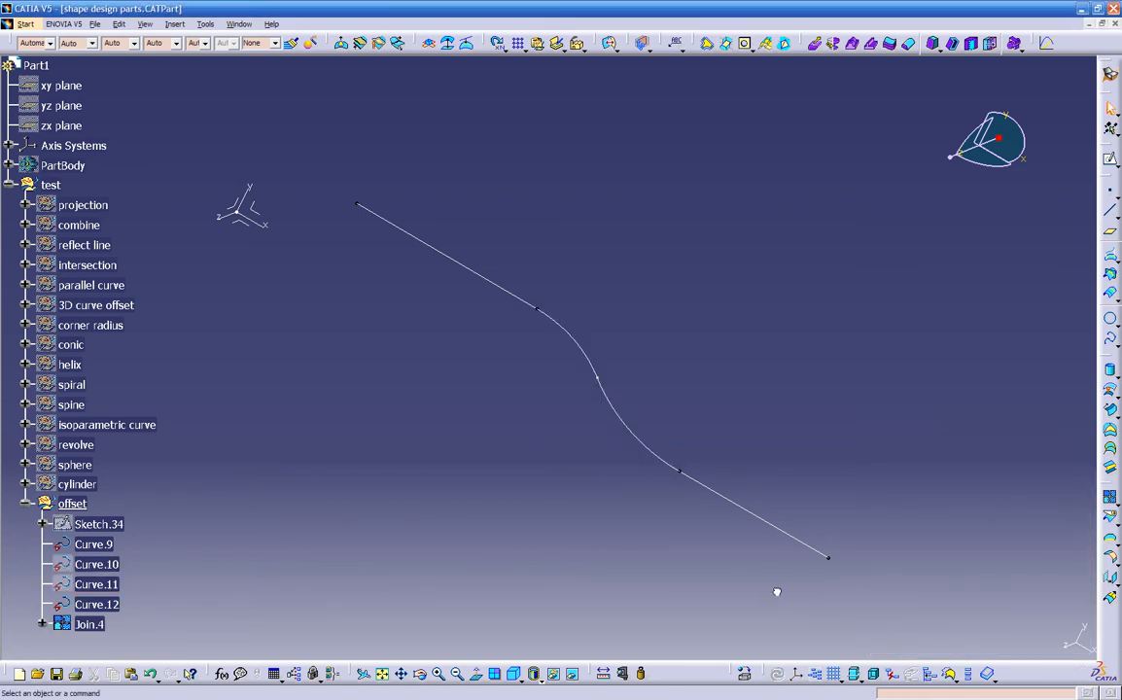
- Translate the two straight curves and the joined arcs together by 2 in, using the XY plane as the direction
{"action": "middle_click_drag", "start_coordinate": [478, 284], "coordinate": [475, 287]}
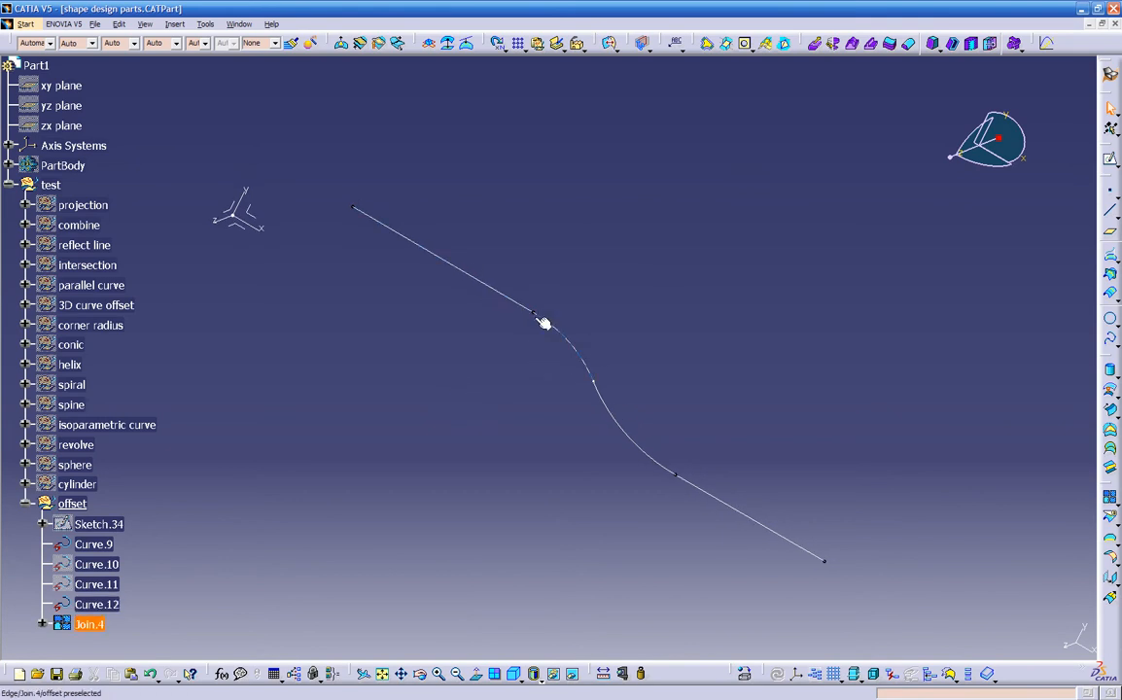
{"action": "middle_click_drag", "start_coordinate": [444, 364], "coordinate": [392, 349]}
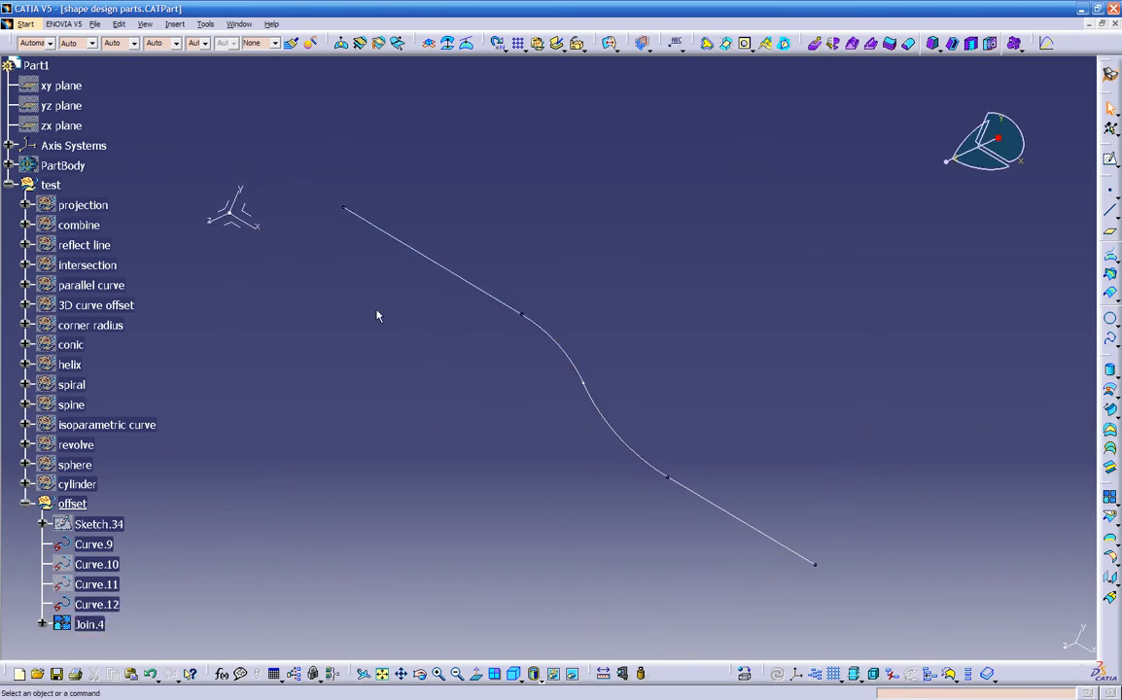
{"action": "left_click_drag", "start_coordinate": [316, 172], "coordinate": [909, 594]}
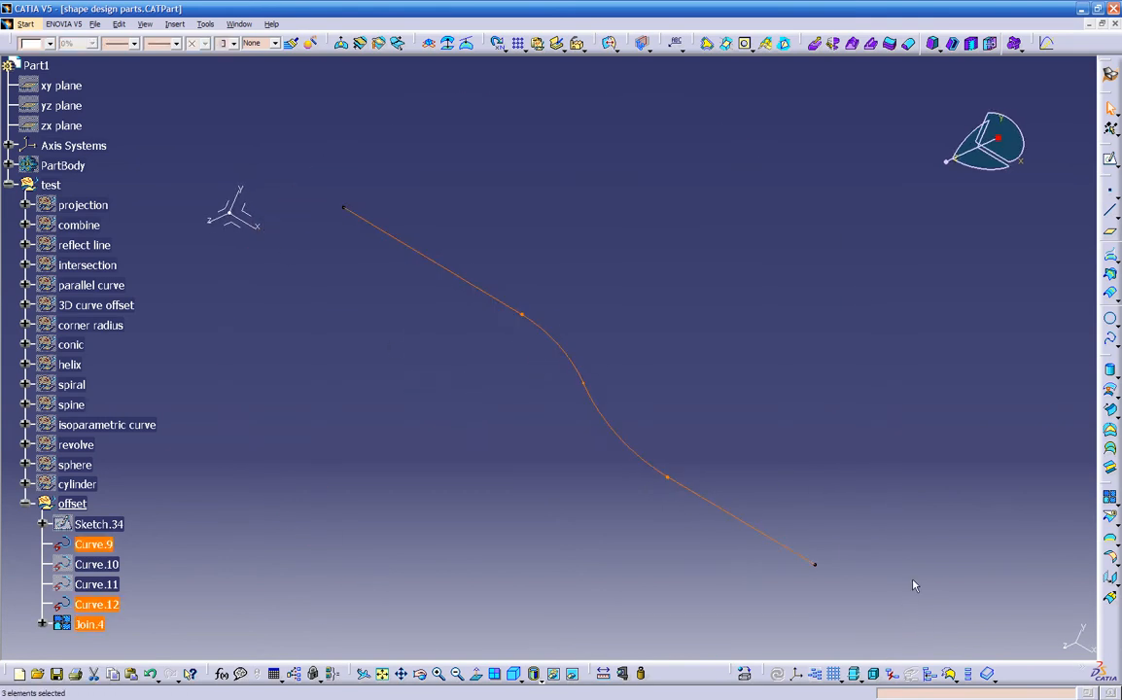
{"action": "left_click", "coordinate": [1110, 579]}
{"action": "left_click", "coordinate": [233, 212]}
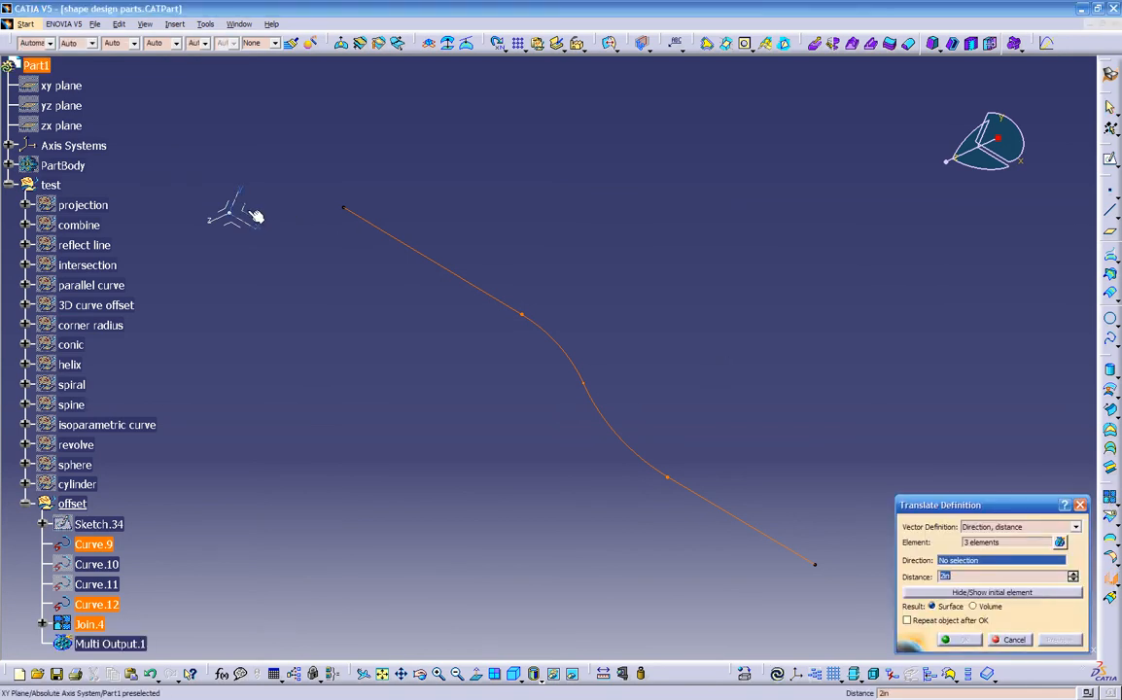
{"action": "middle_click_drag", "start_coordinate": [358, 380], "coordinate": [452, 450]}
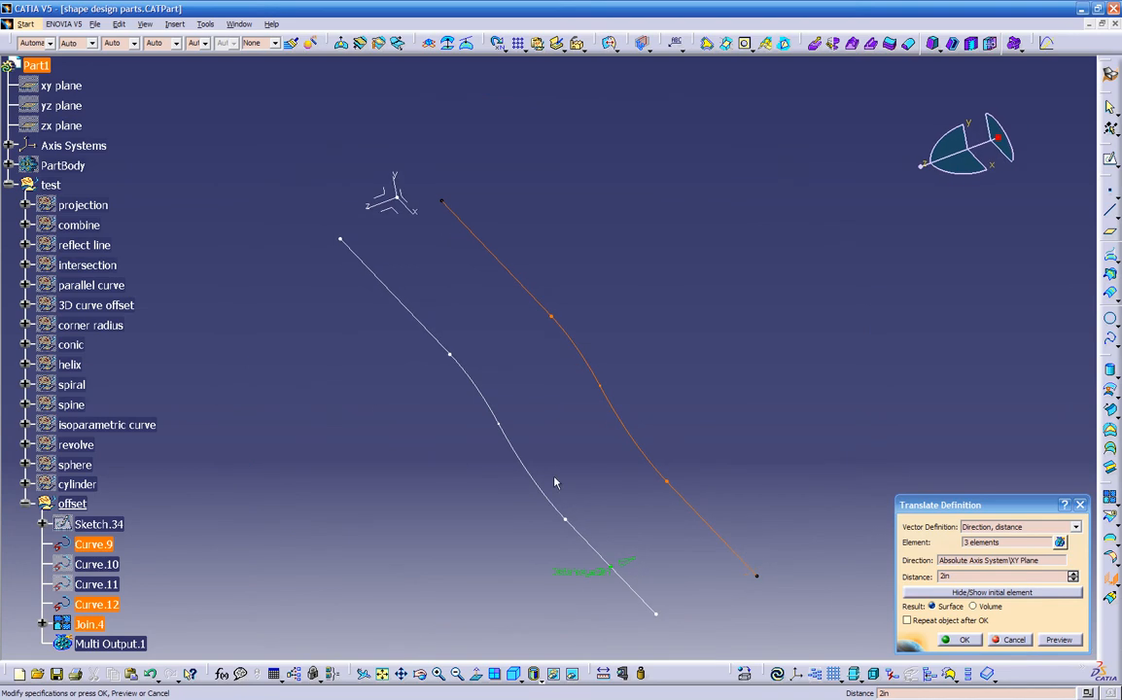
{"action": "left_click", "coordinate": [959, 640]}
- Create a blend surface between the translated and original straight curves at the end farthest from the origin
{"action": "middle_click_drag", "start_coordinate": [587, 477], "coordinate": [698, 480]}
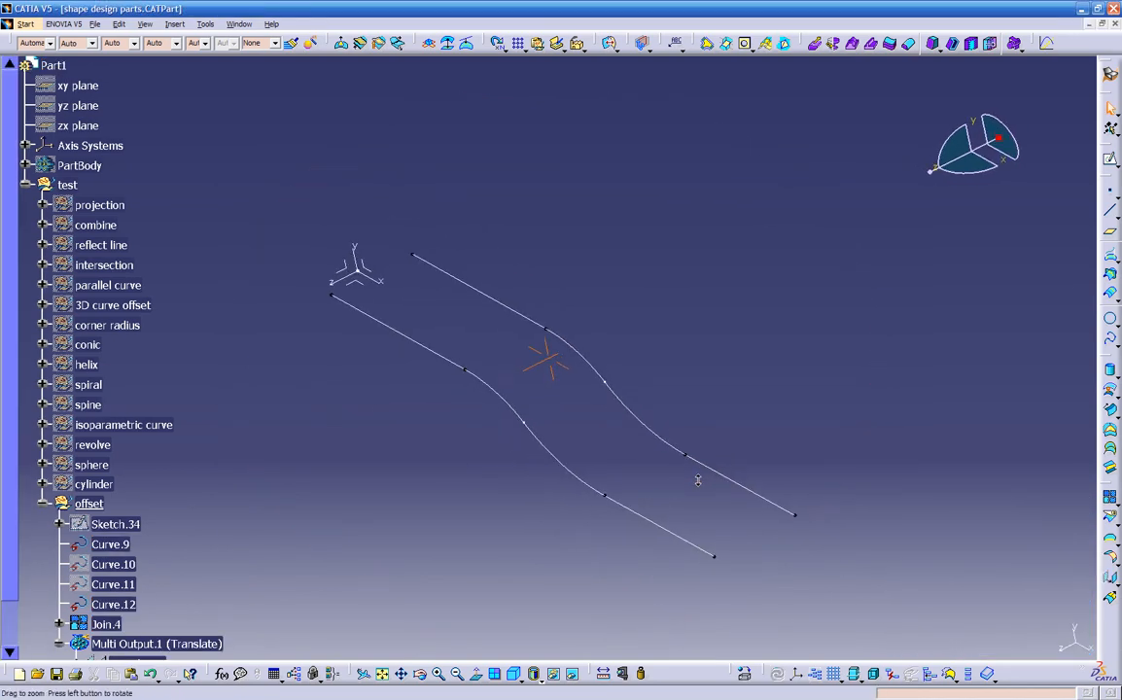
{"action": "left_click", "coordinate": [666, 533]}
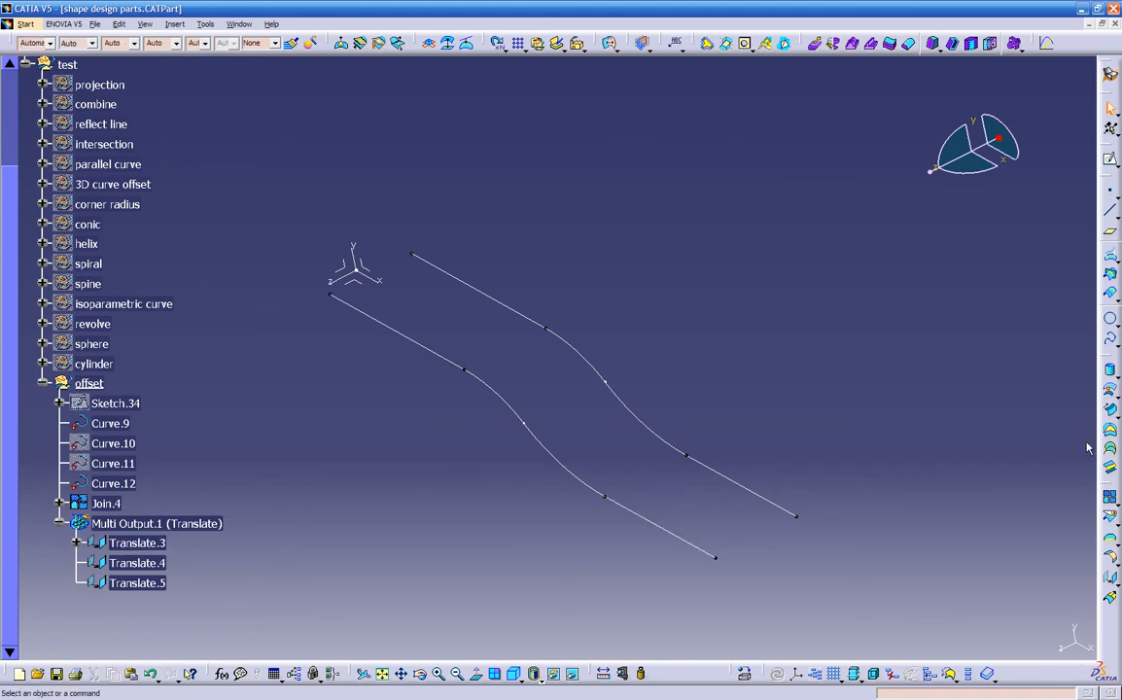
{"action": "left_click", "coordinate": [674, 540]}
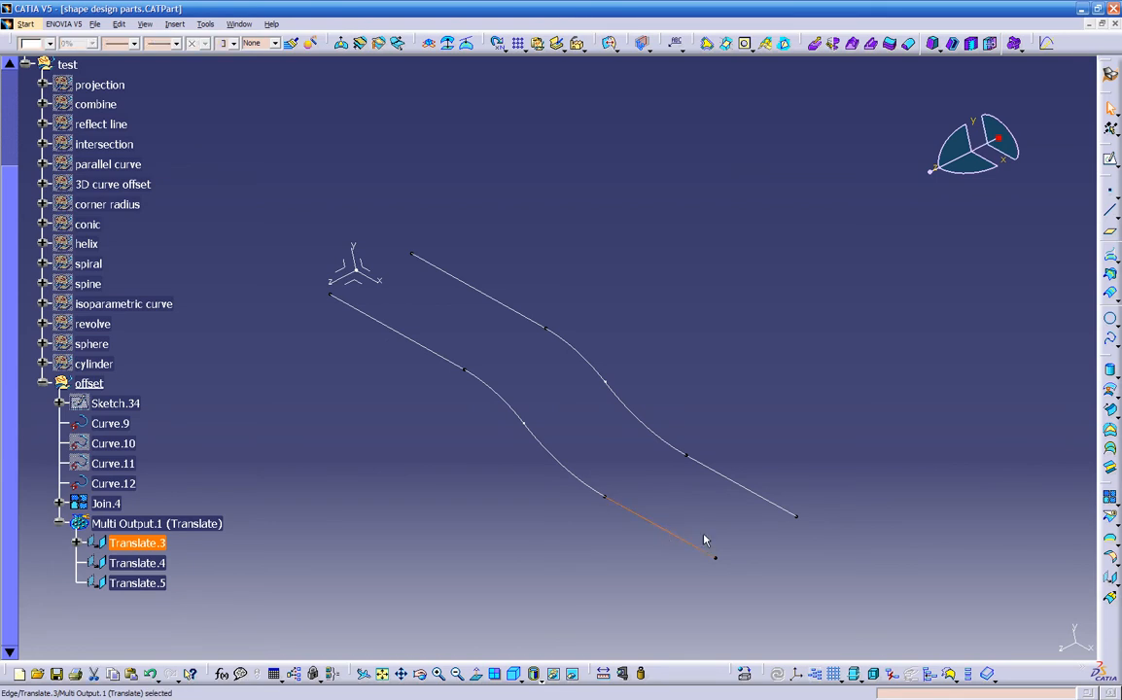
{"action": "left_click", "coordinate": [1111, 468]}
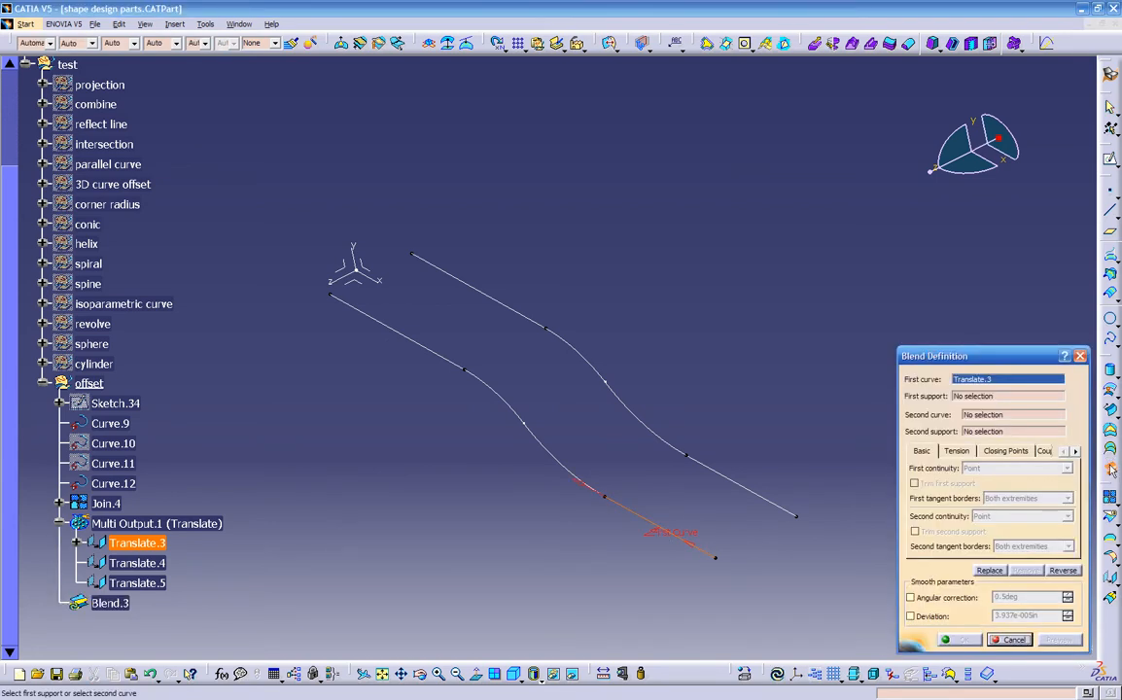
{"action": "left_click", "coordinate": [769, 501]}
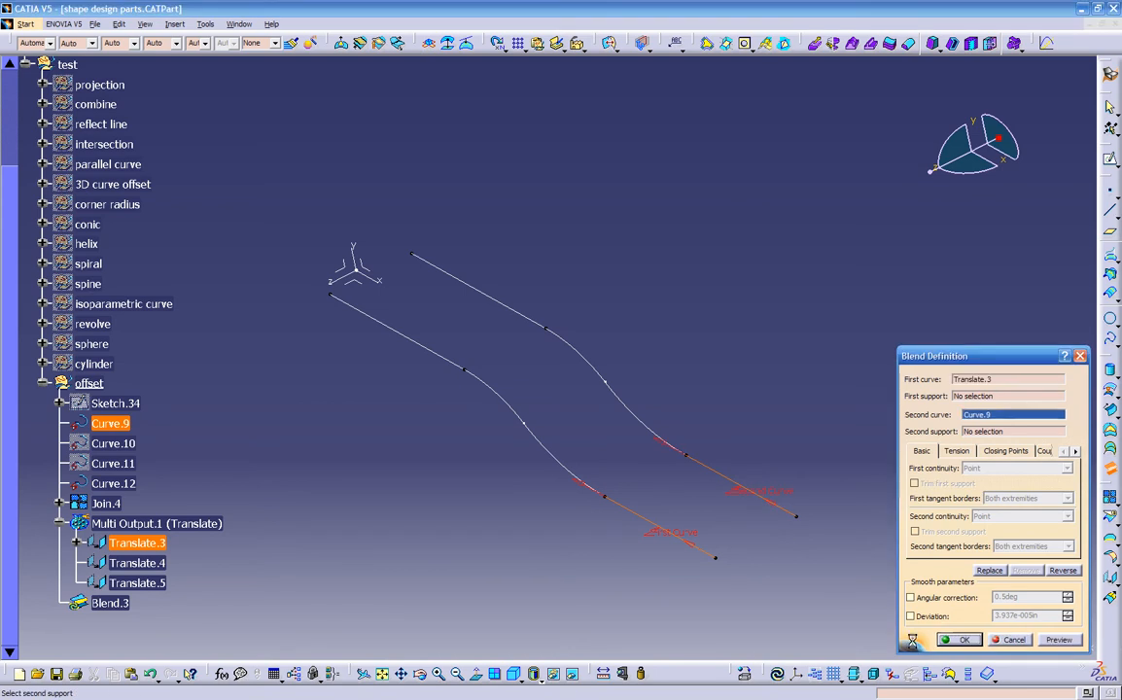
{"action": "left_click", "coordinate": [958, 639]}
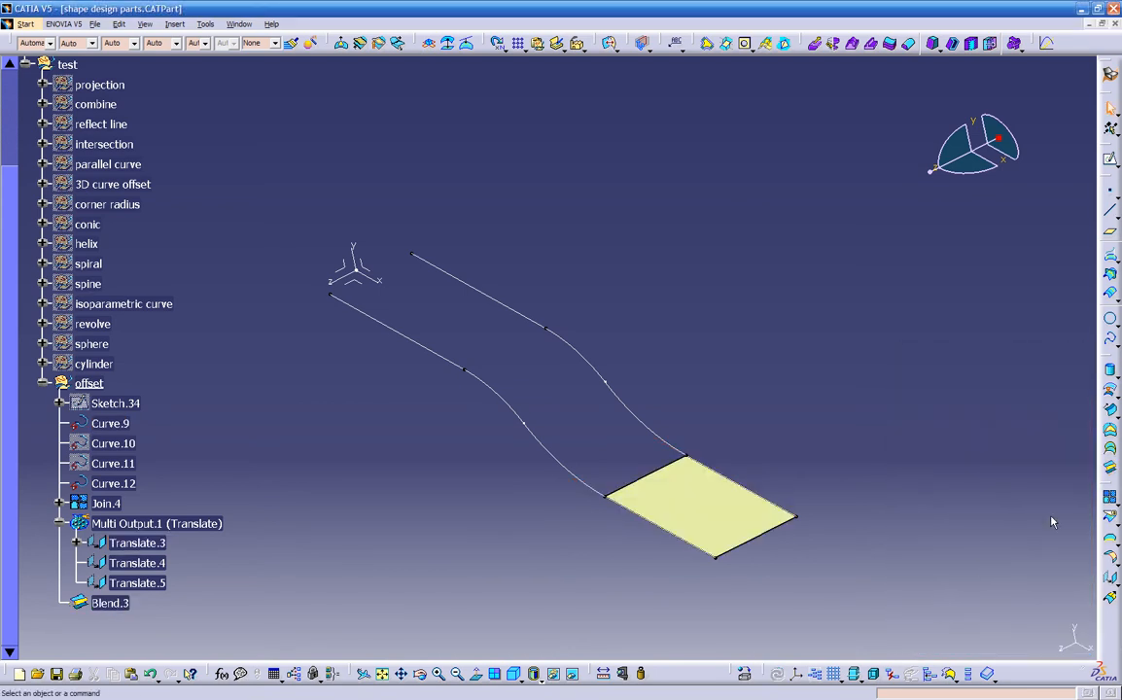
- Create a blend surface between the translated S-shaped curve and the original joined arcs
{"action": "left_click", "coordinate": [1111, 468]}
{"action": "left_click", "coordinate": [584, 483]}
{"action": "left_click", "coordinate": [605, 390]}
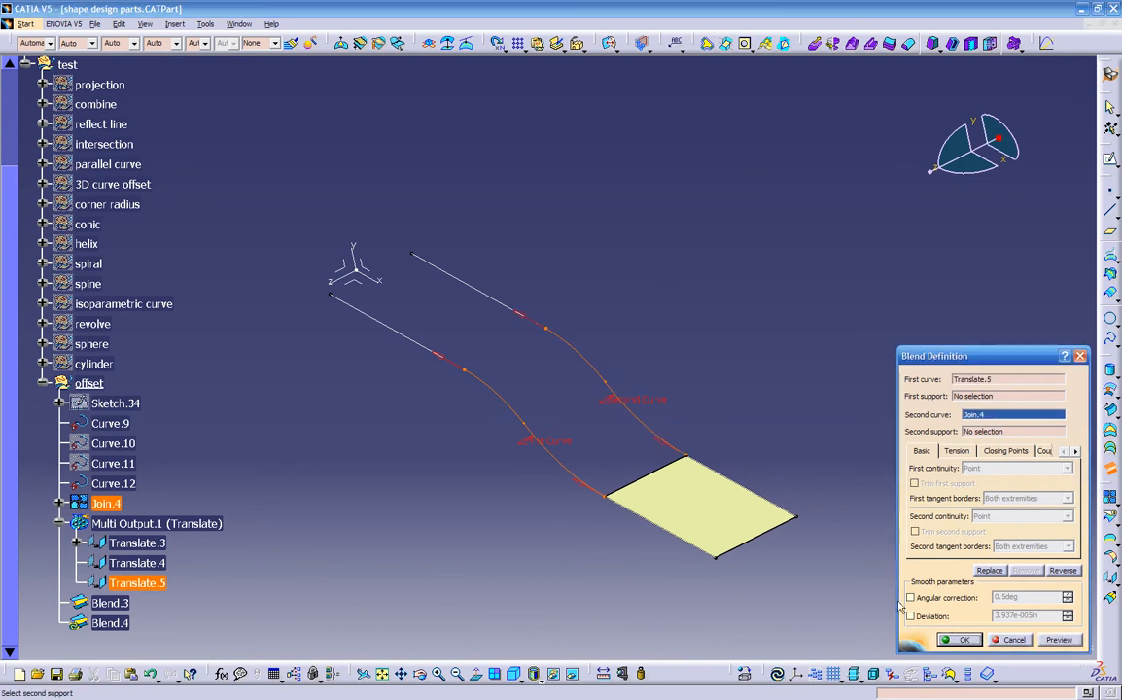
{"action": "left_click", "coordinate": [958, 639]}
- Create a blend surface between the translated and original straight curves at the end nearest the origin
{"action": "left_click", "coordinate": [1110, 469]}
{"action": "left_click", "coordinate": [400, 335]}
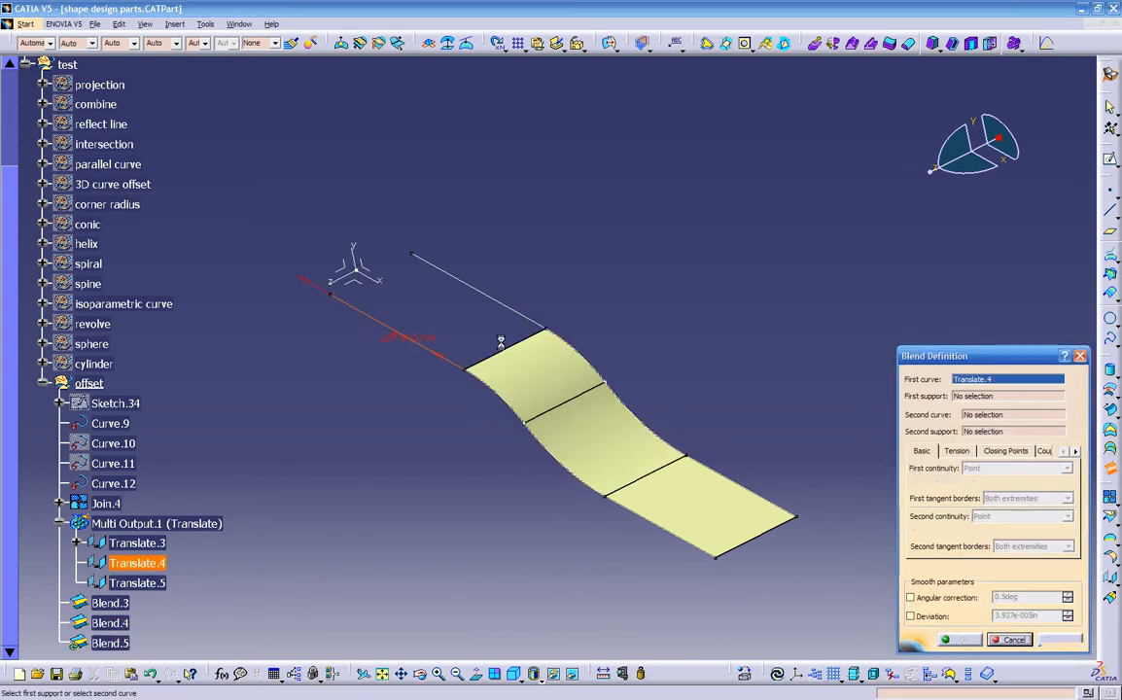
{"action": "left_click", "coordinate": [492, 291]}
{"action": "left_click", "coordinate": [948, 639]}
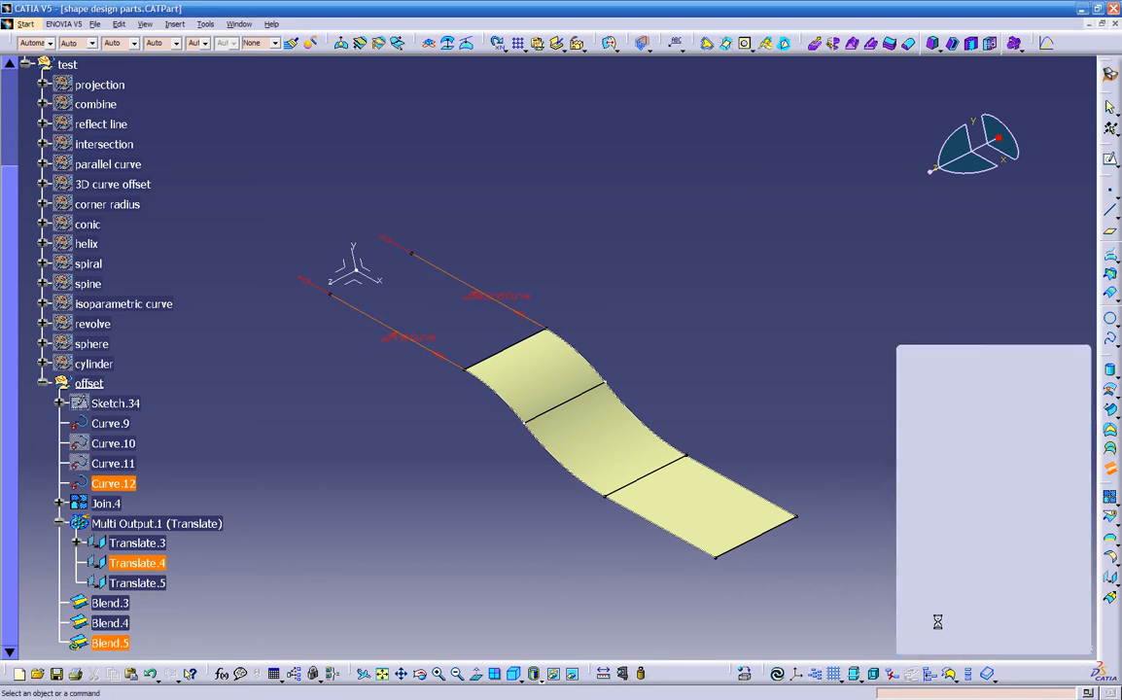
- Join the three blend surfaces into a single surface
{"action": "middle_click_drag", "start_coordinate": [478, 522], "coordinate": [498, 504]}
{"action": "scroll", "coordinate": [389, 486], "scroll_direction": "down", "scroll_amount": 2}
{"action": "left_click", "coordinate": [109, 482]}
{"action": "left_click", "coordinate": [109, 502]}
{"action": "left_click", "coordinate": [109, 523]}
{"action": "left_click", "coordinate": [393, 448]}
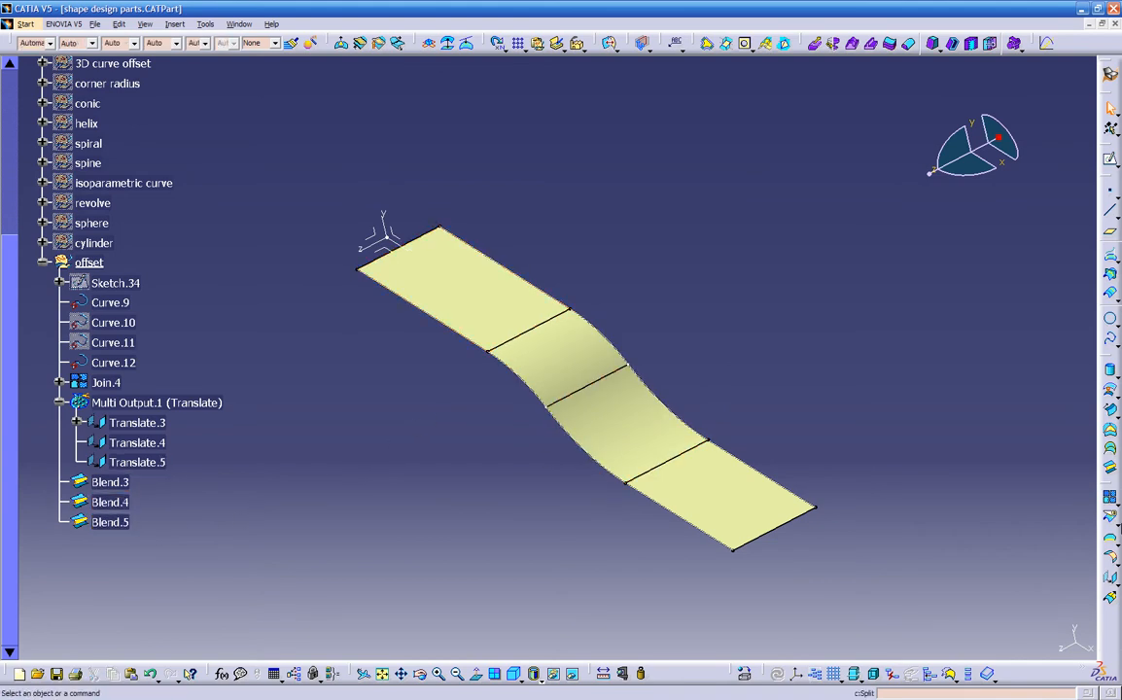
{"action": "left_click", "coordinate": [1111, 499]}
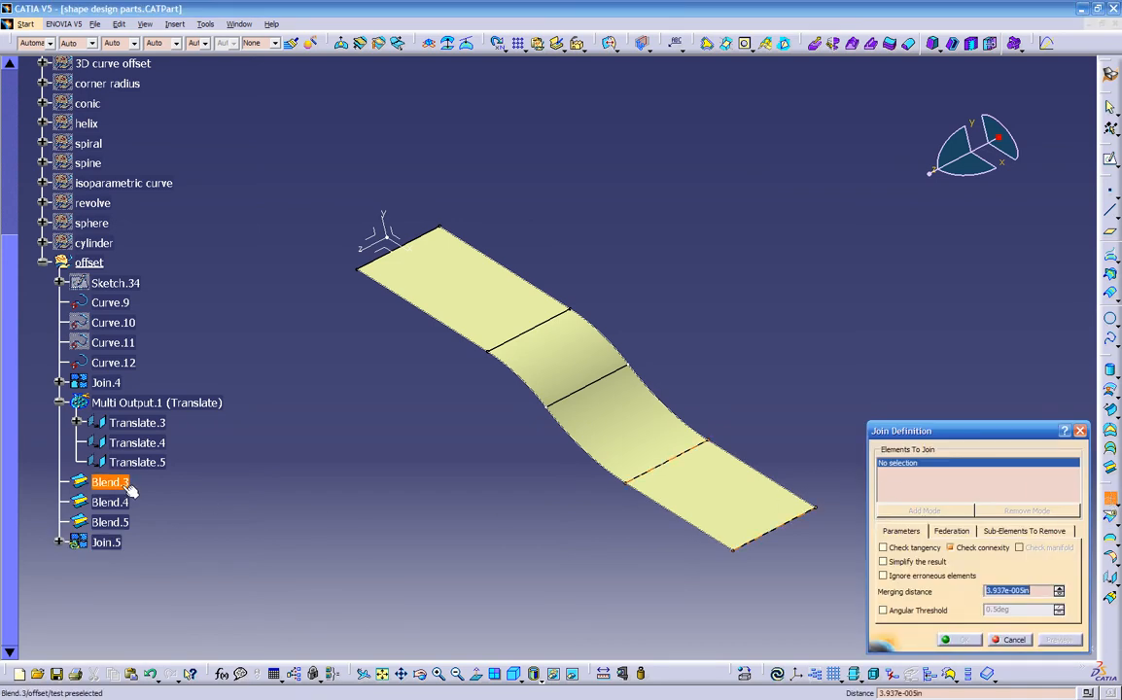
{"action": "left_click", "coordinate": [122, 484]}
{"action": "left_click", "coordinate": [112, 502]}
{"action": "left_click", "coordinate": [112, 522]}
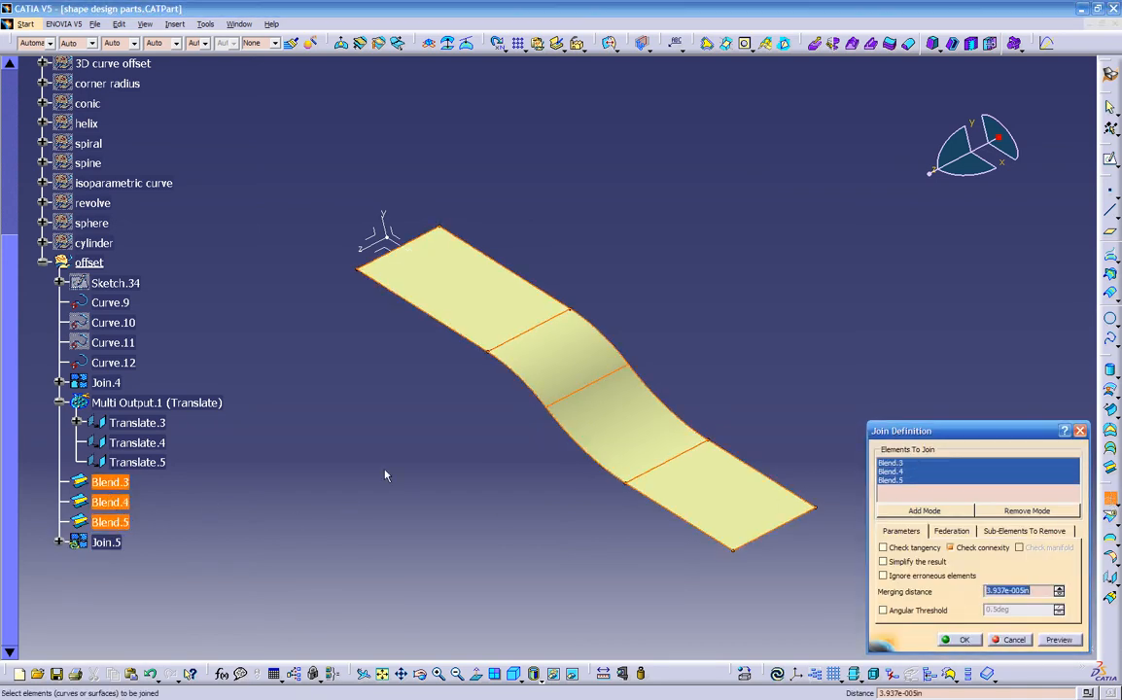
{"action": "left_click", "coordinate": [965, 639]}
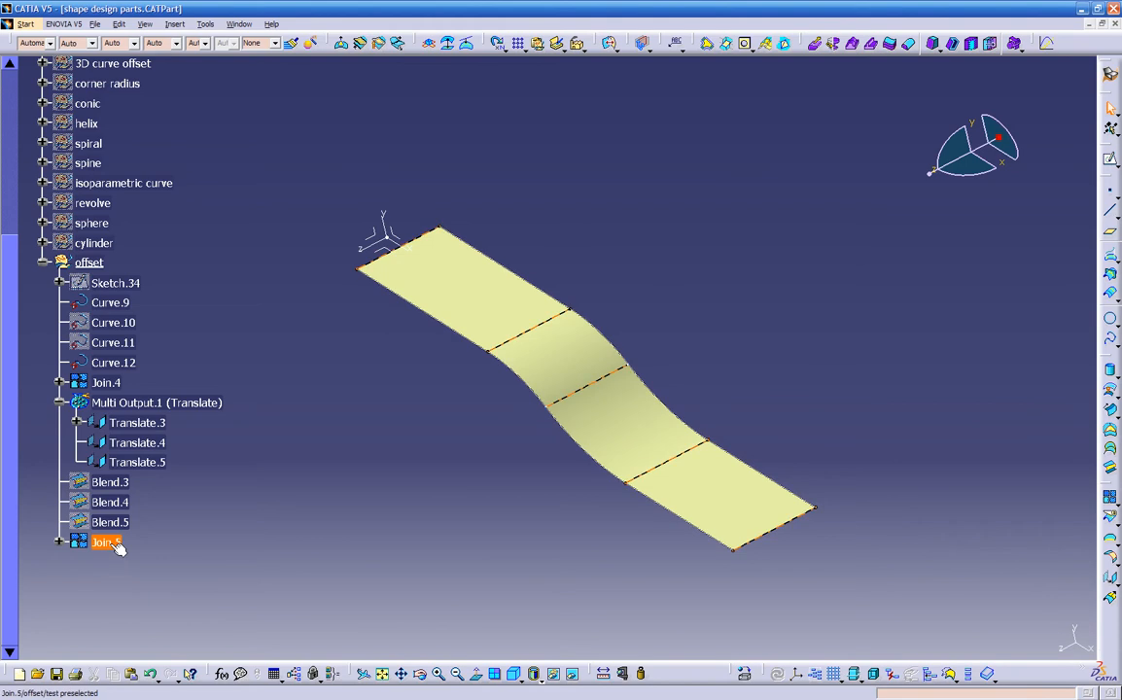
- Show the three original blend surfaces that the join has hidden
{"action": "left_click", "coordinate": [110, 522]}
{"action": "left_click", "coordinate": [123, 481], "text": "ctrl"}
{"action": "right_click", "coordinate": [119, 481]}
{"action": "left_click", "coordinate": [218, 547]}
{"action": "right_click", "coordinate": [125, 508]}
{"action": "left_click", "coordinate": [155, 273]}
- Color the joined surface purple and hide it so that only the separate blend surfaces are displayed
{"action": "left_click", "coordinate": [113, 543]}
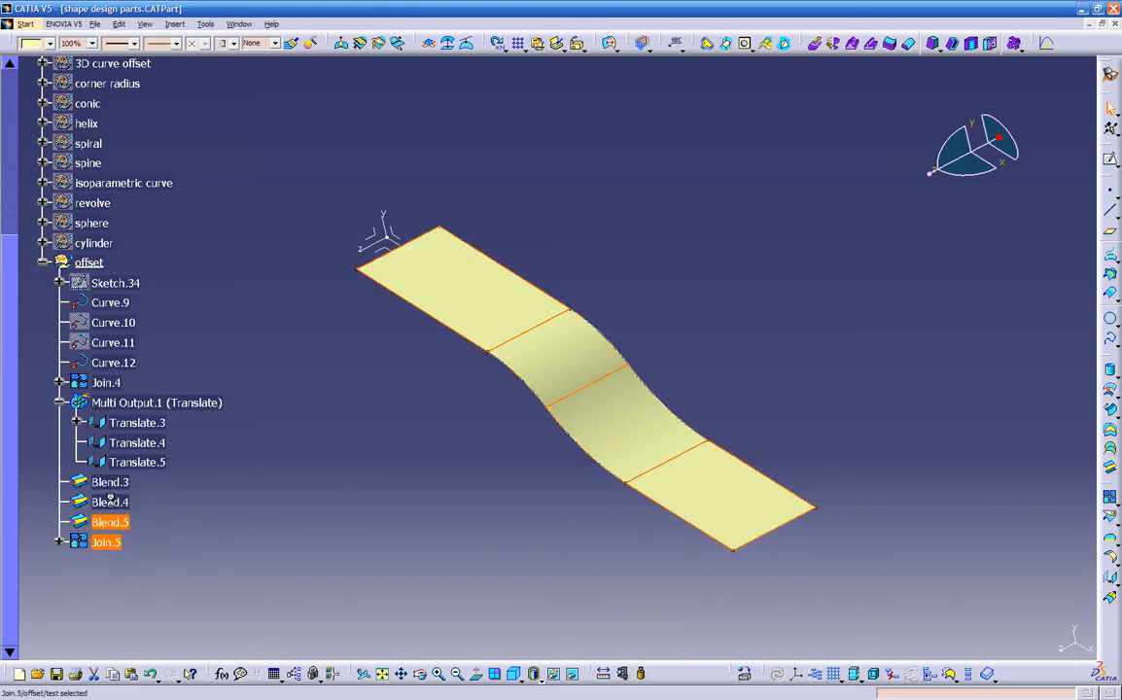
{"action": "left_click", "coordinate": [48, 43]}
{"action": "left_click", "coordinate": [47, 157]}
{"action": "middle_click_drag", "start_coordinate": [371, 232], "coordinate": [457, 545]}
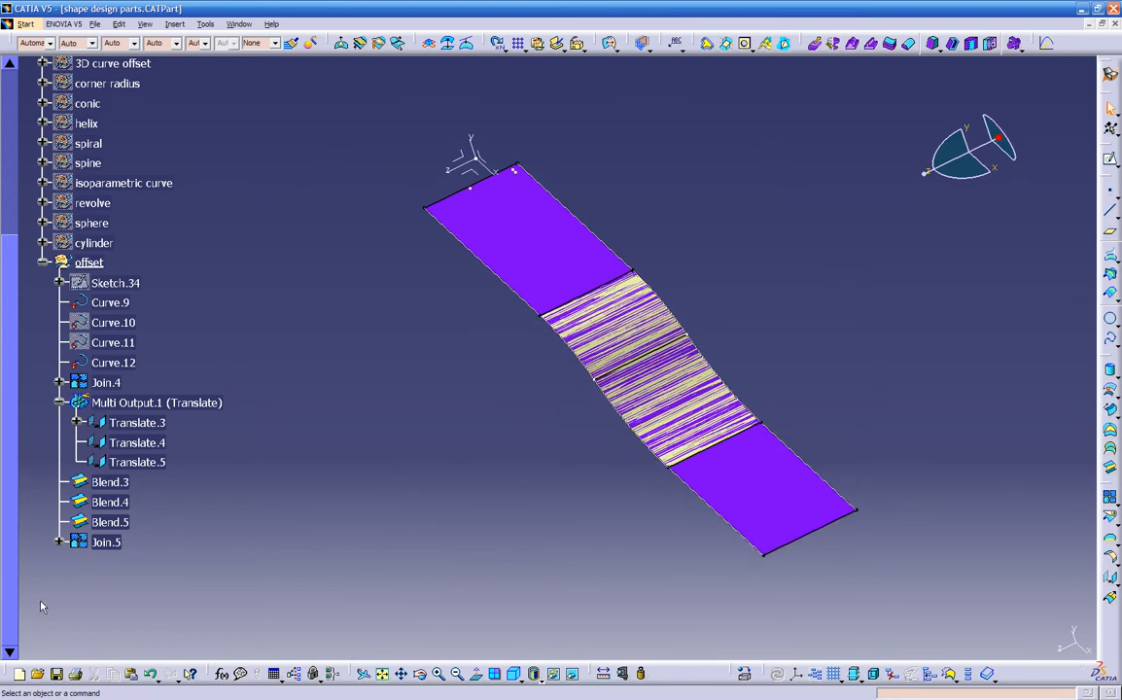
{"action": "right_click", "coordinate": [85, 545]}
{"action": "left_click", "coordinate": [155, 313]}
{"action": "middle_click_drag", "start_coordinate": [363, 510], "coordinate": [383, 531]}
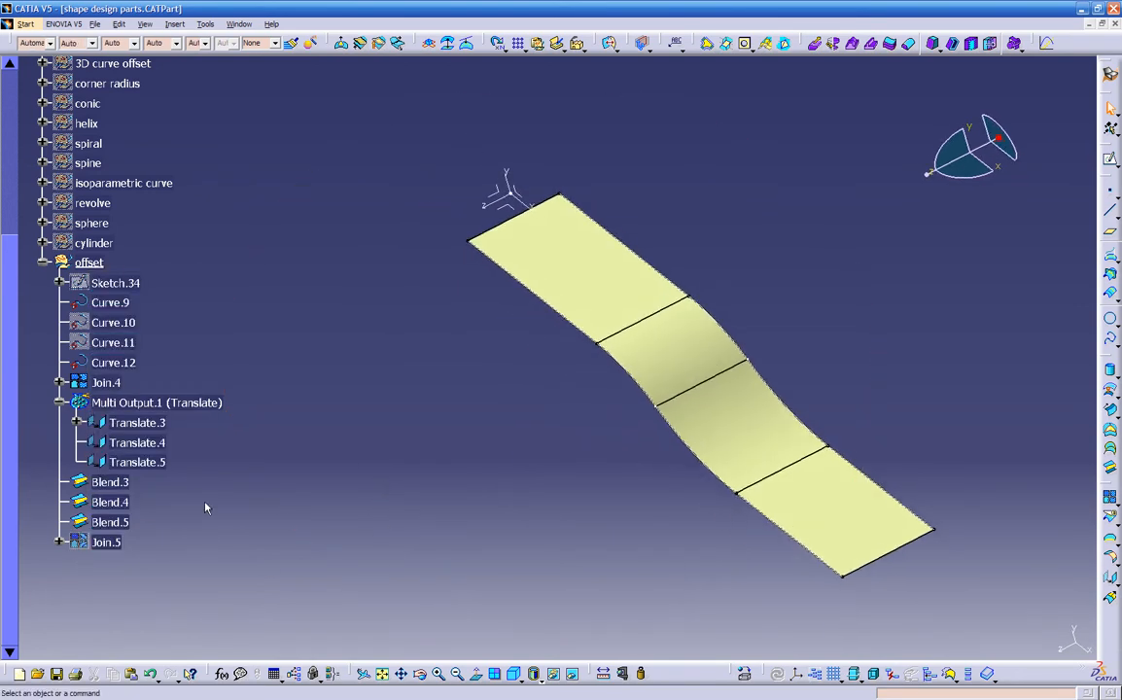
- Color the two flat blend surfaces at either end of the strip dark green
{"action": "left_click", "coordinate": [121, 484]}
{"action": "left_click", "coordinate": [112, 523], "text": "ctrl"}
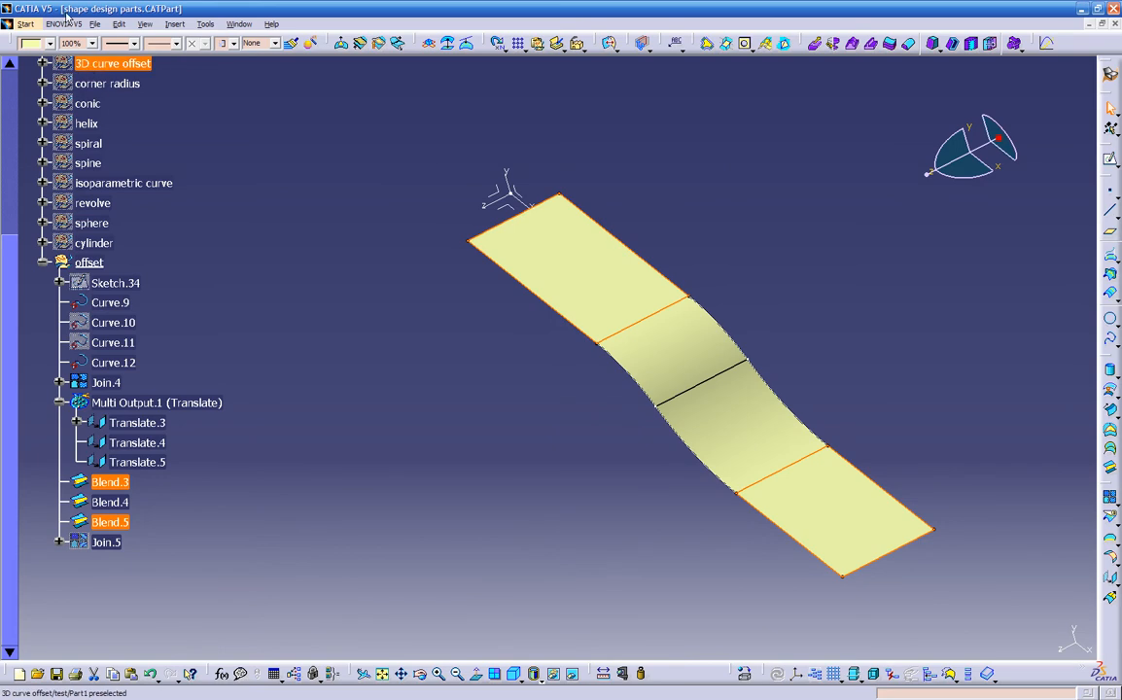
{"action": "left_click", "coordinate": [49, 44]}
{"action": "left_click", "coordinate": [39, 183]}
{"action": "left_click", "coordinate": [326, 290]}
- Color the S-shaped blend surface in the middle magenta
{"action": "left_click", "coordinate": [110, 501]}
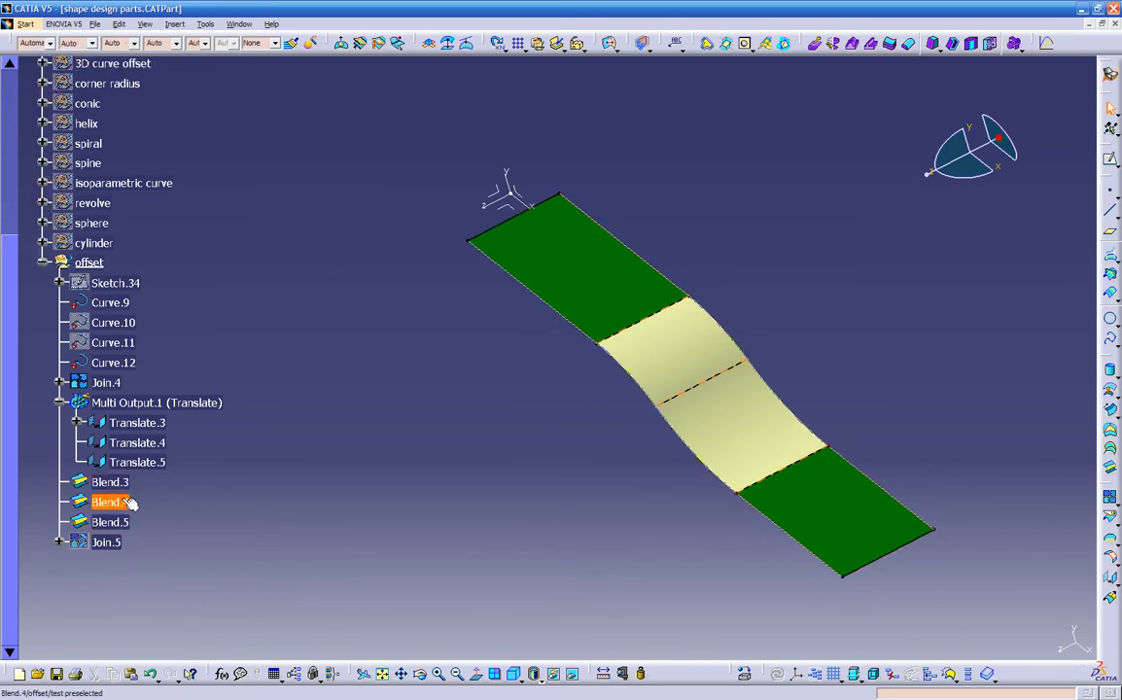
{"action": "left_click", "coordinate": [48, 44]}
{"action": "left_click", "coordinate": [37, 137]}
{"action": "middle_click_drag", "start_coordinate": [266, 240], "coordinate": [457, 364]}
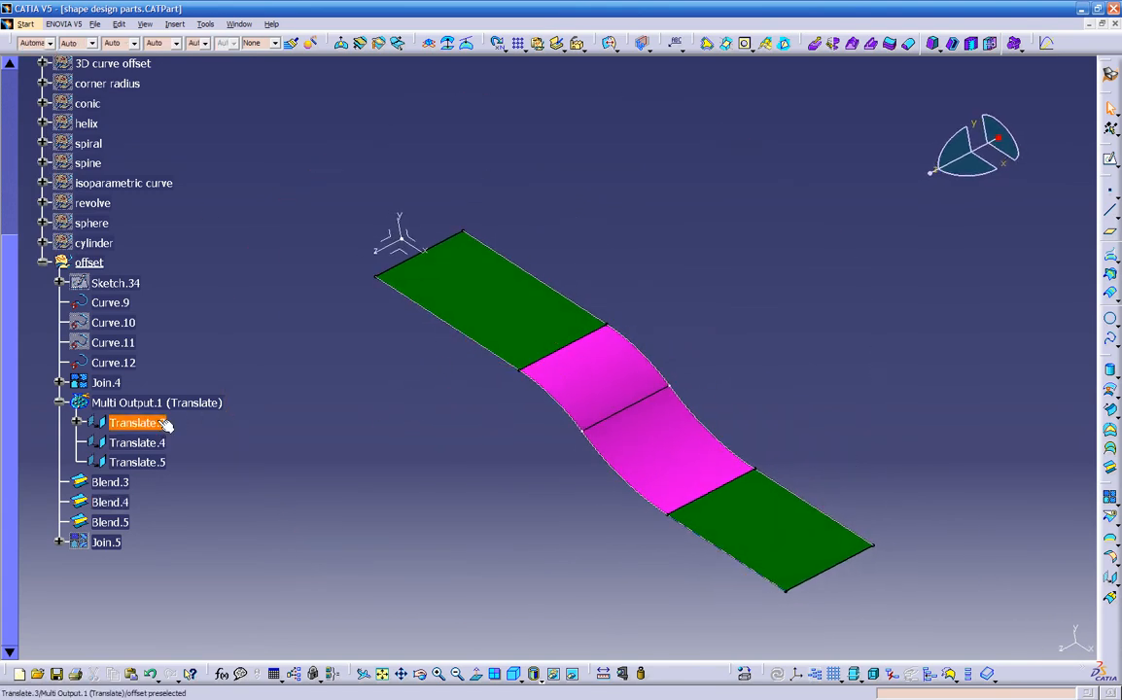
{"action": "middle_click_drag", "start_coordinate": [325, 420], "coordinate": [580, 389]}
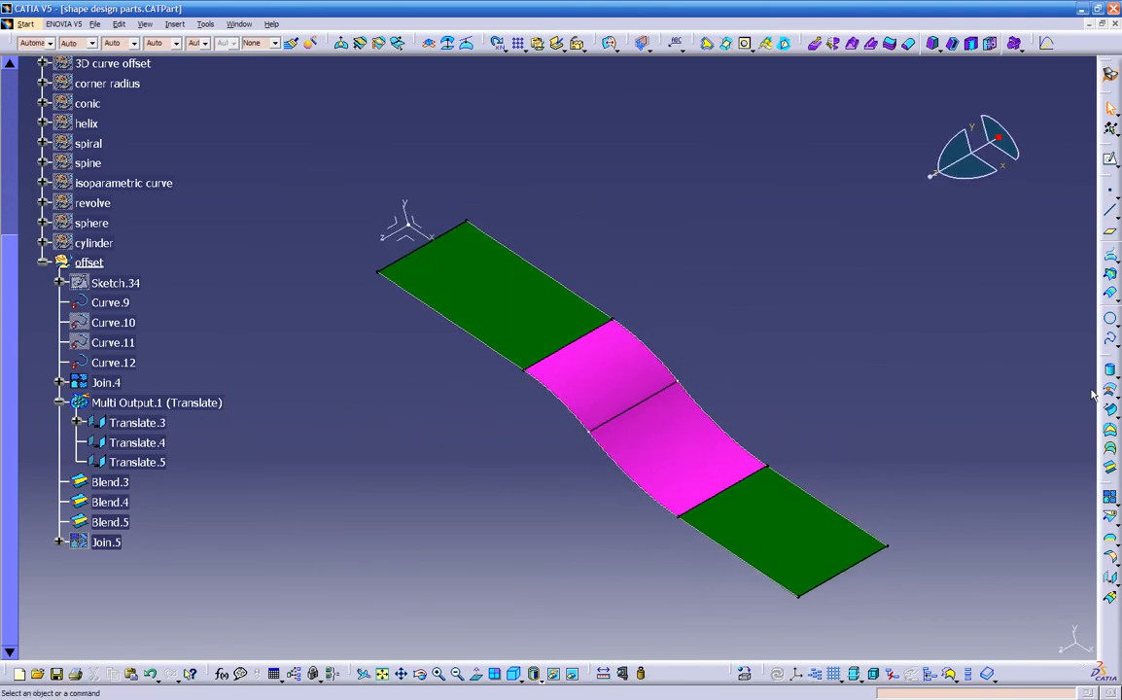
- Start a variable offset of the joined surface, with the three blend surfaces as sub-parts in order from the origin outward
{"action": "left_click", "coordinate": [1115, 412]}
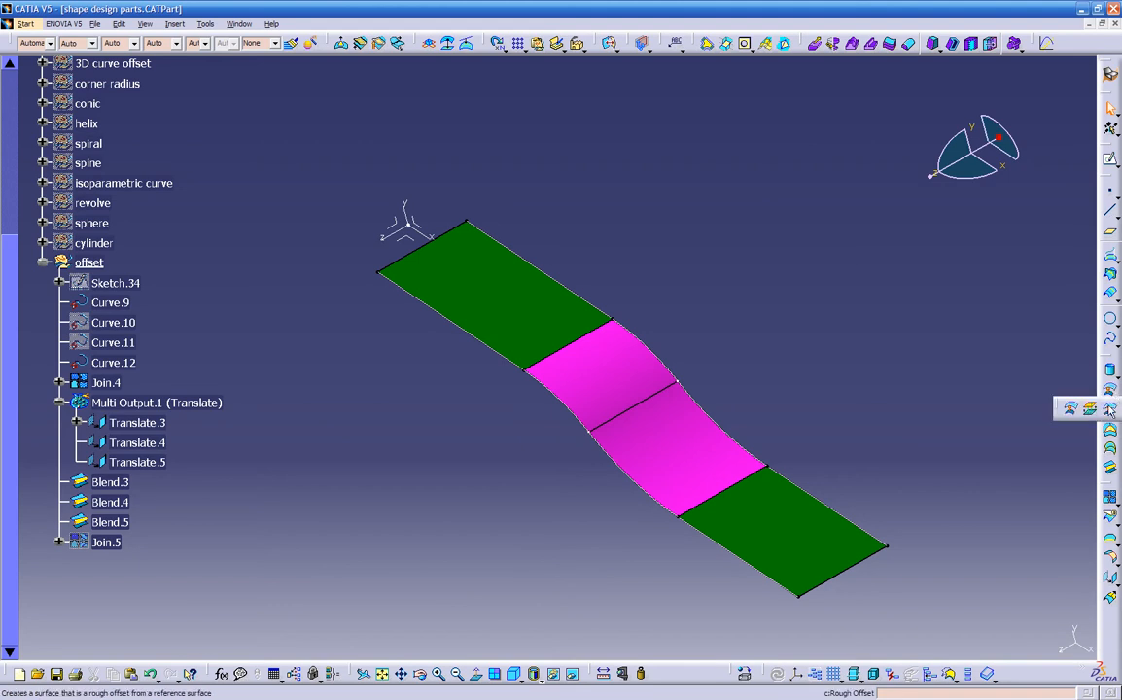
{"action": "left_click", "coordinate": [1091, 410]}
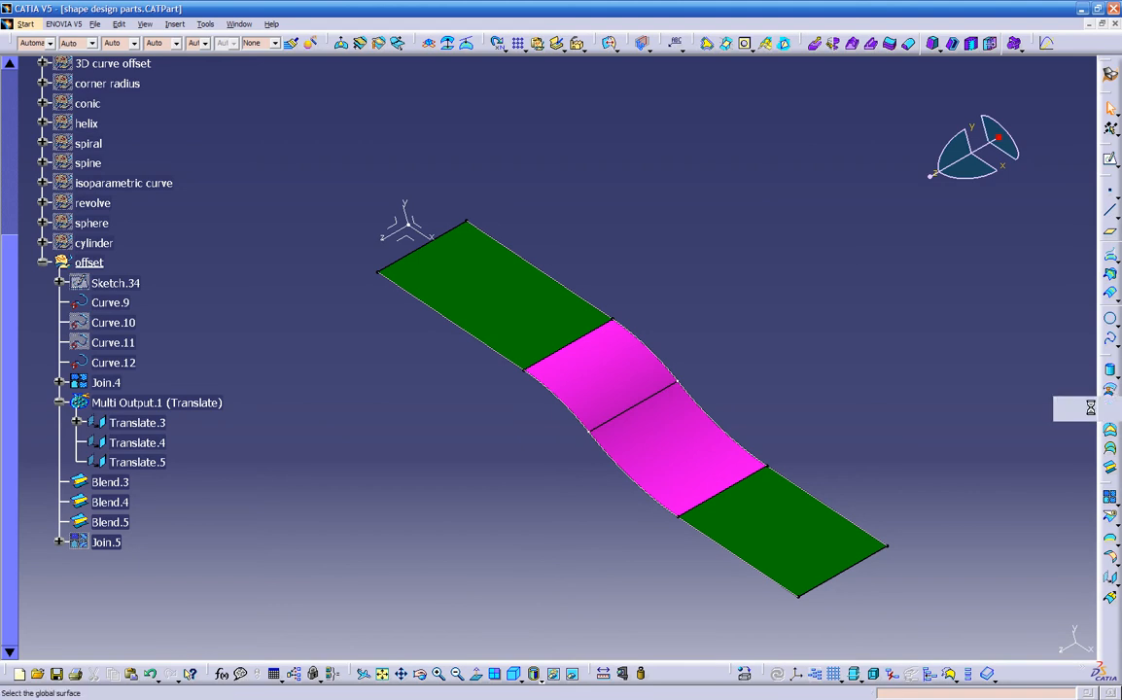
{"action": "left_click", "coordinate": [106, 544]}
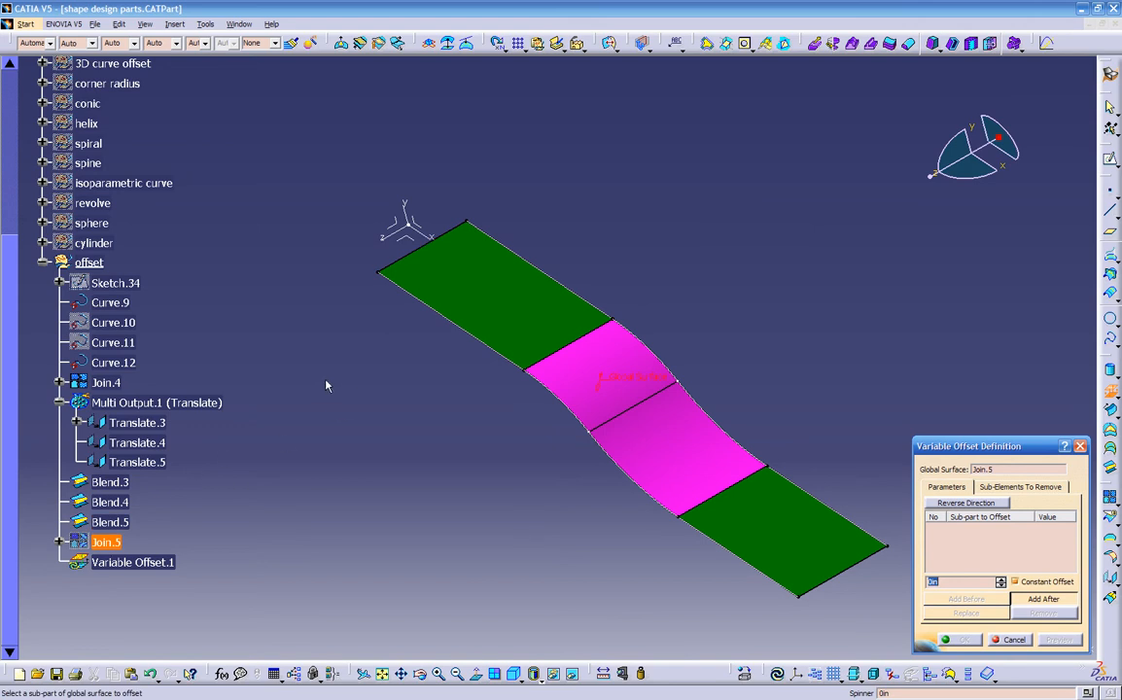
{"action": "left_click", "coordinate": [452, 284]}
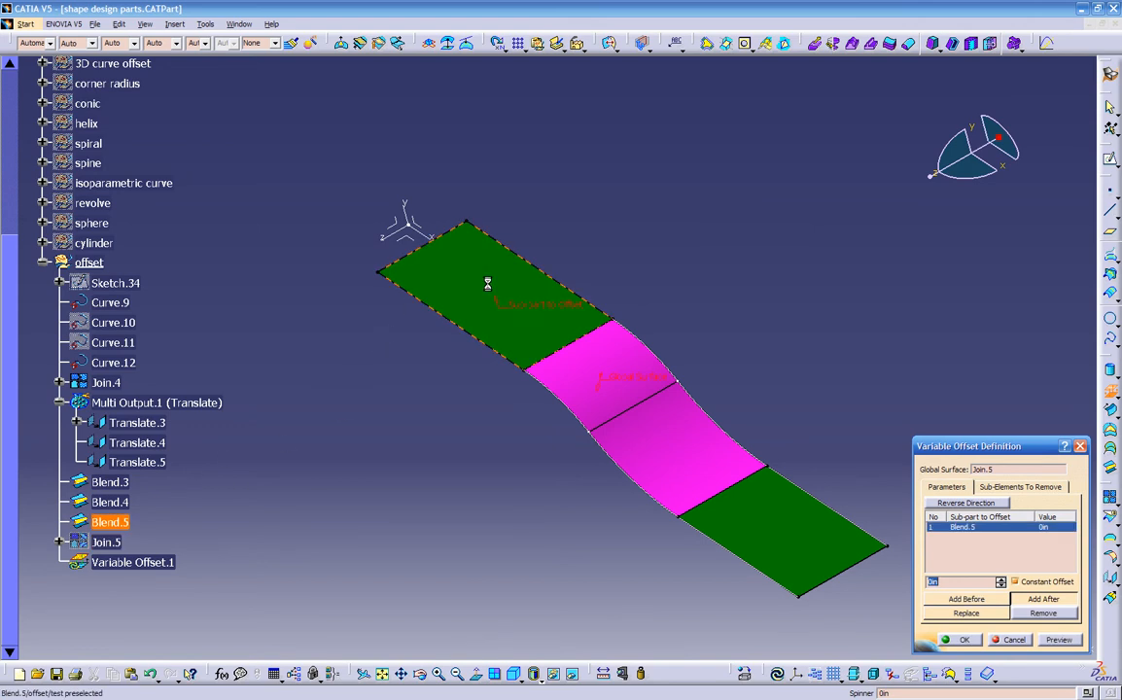
{"action": "left_click", "coordinate": [591, 370]}
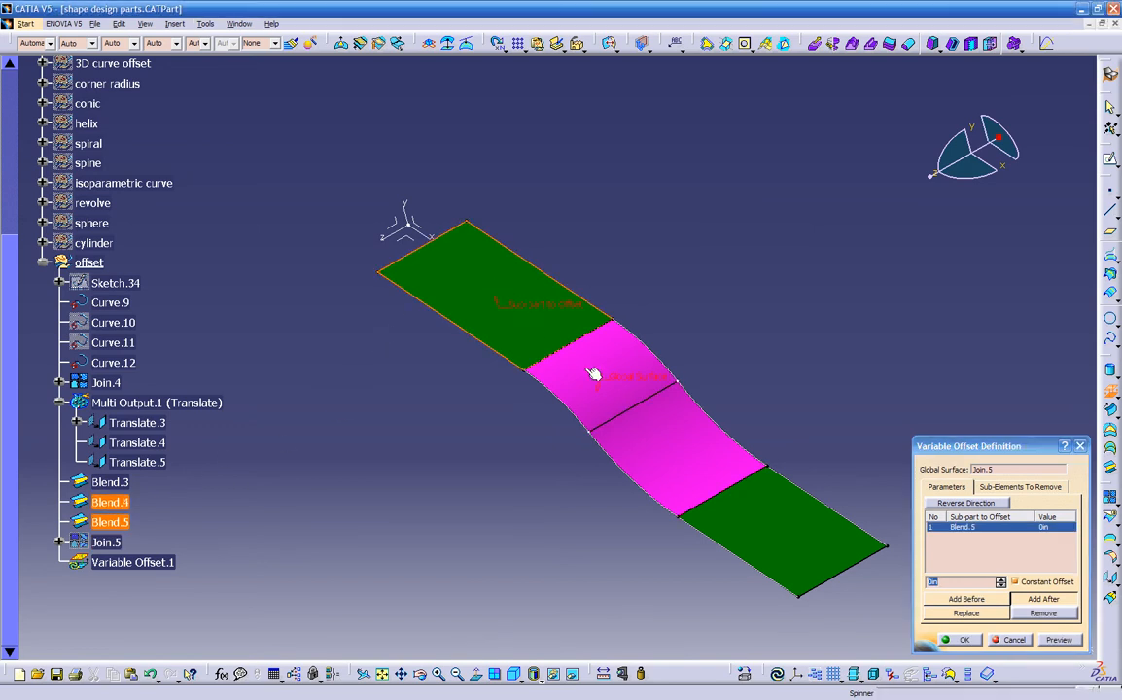
{"action": "left_click", "coordinate": [778, 534]}
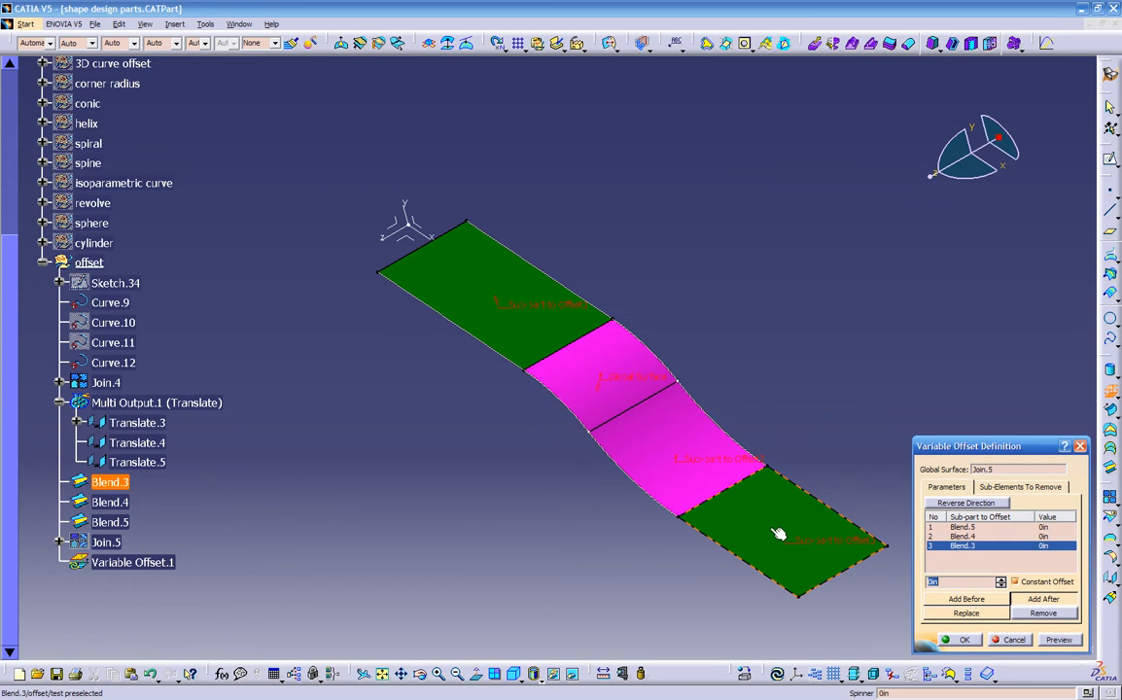
- Set constant offsets of 0.1 in for the flat sub-part nearest the origin and 0.2 in for the farthest one
{"action": "left_click", "coordinate": [1043, 527]}
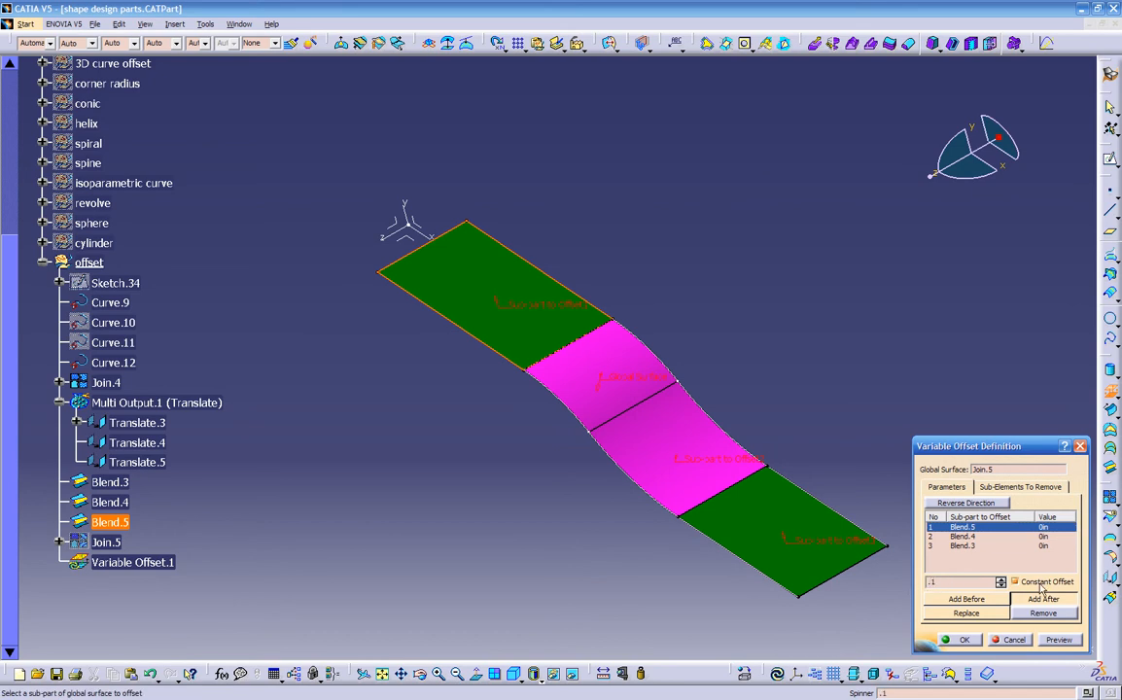
{"action": "key", "text": "Return"}
{"action": "left_click", "coordinate": [1044, 548]}
{"action": "left_click_drag", "start_coordinate": [957, 583], "coordinate": [862, 584]}
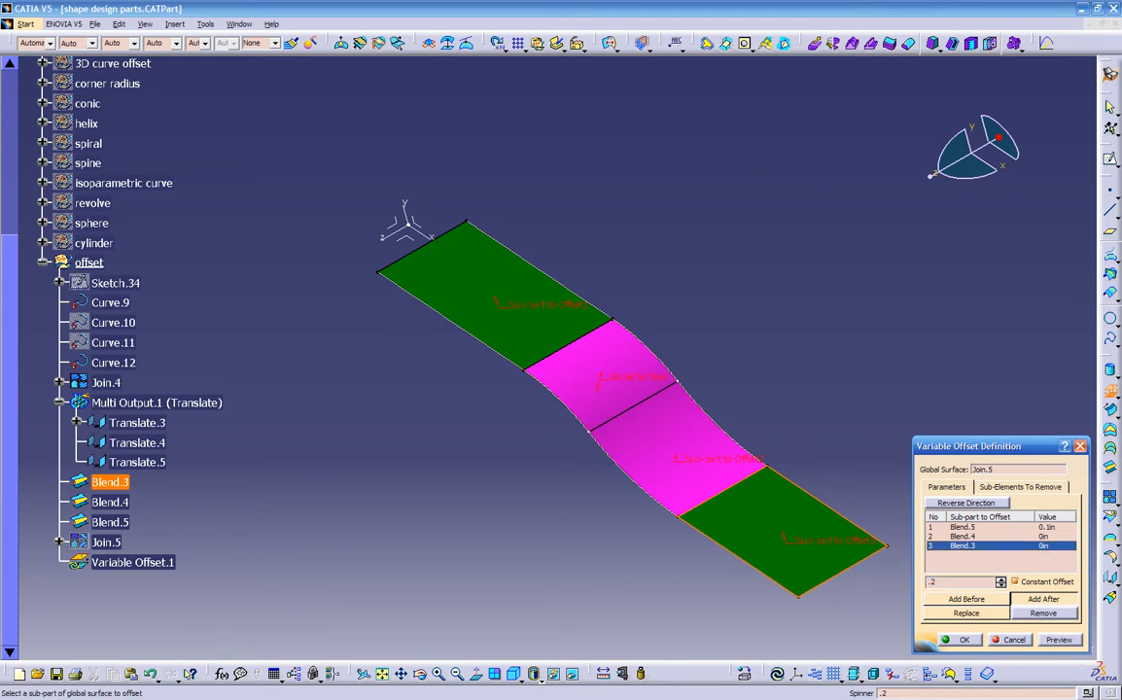
{"action": "key", "text": "Return"}
- Make the offset of the S-shaped middle sub-part variable instead of constant and preview the surface from the side
{"action": "left_click", "coordinate": [976, 541]}
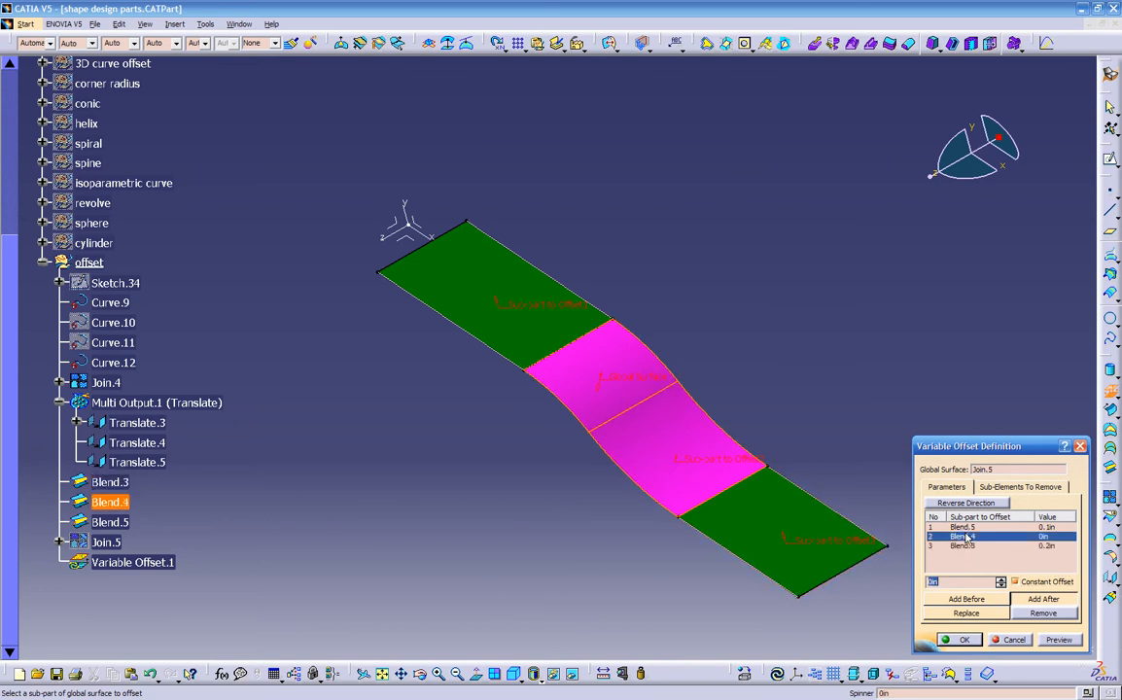
{"action": "middle_click_drag", "start_coordinate": [721, 498], "coordinate": [744, 418]}
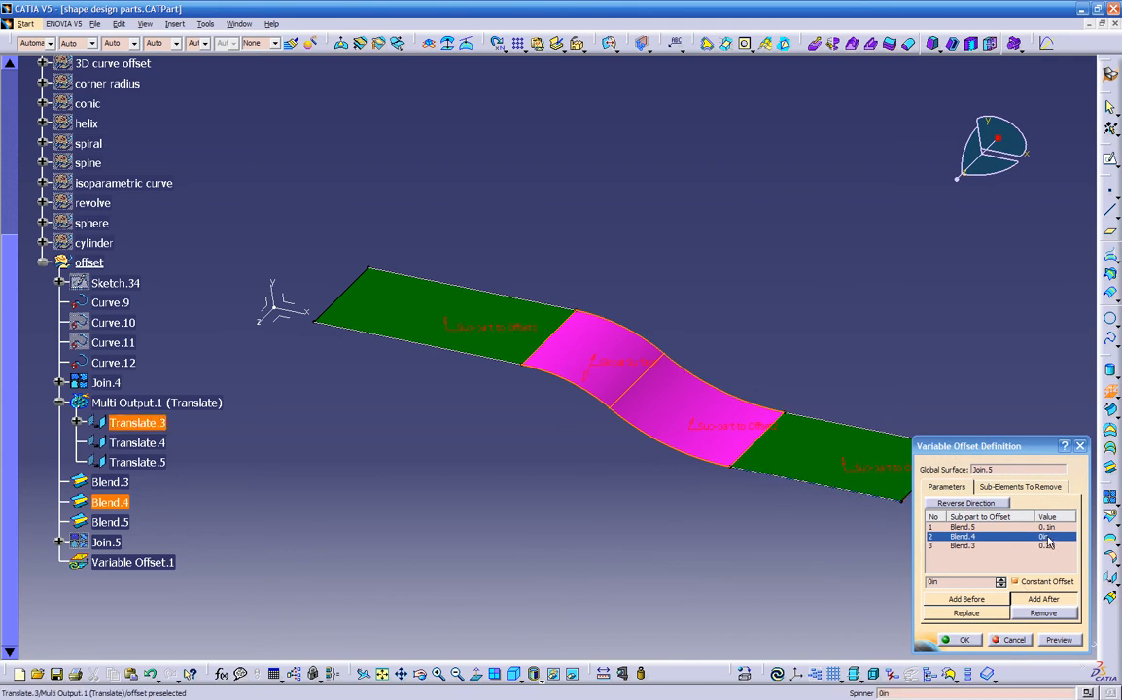
{"action": "left_click", "coordinate": [1017, 581]}
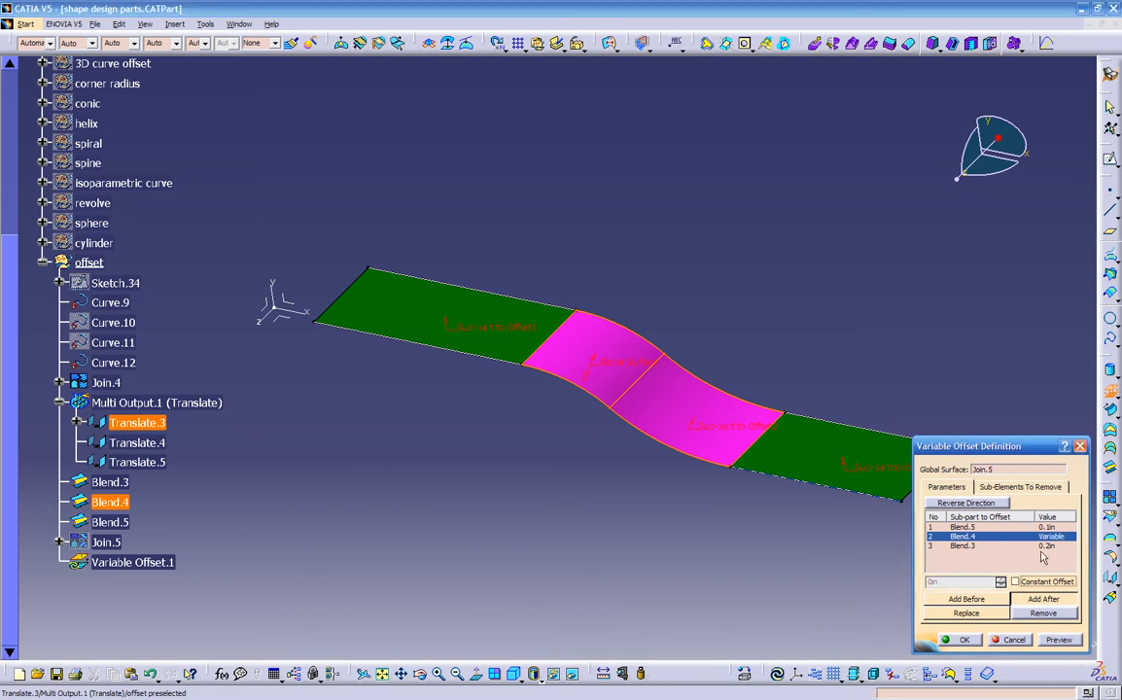
{"action": "left_click", "coordinate": [1058, 639]}
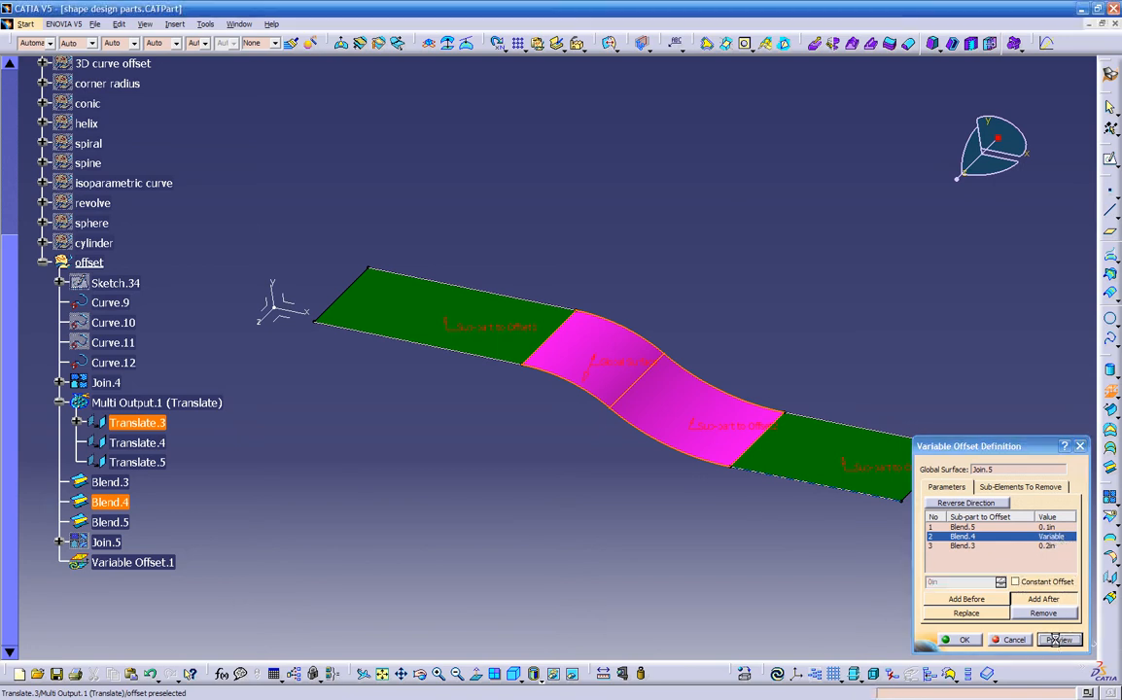
{"action": "middle_click_drag", "start_coordinate": [472, 451], "coordinate": [726, 209]}
{"action": "middle_click_drag", "start_coordinate": [639, 577], "coordinate": [574, 518]}
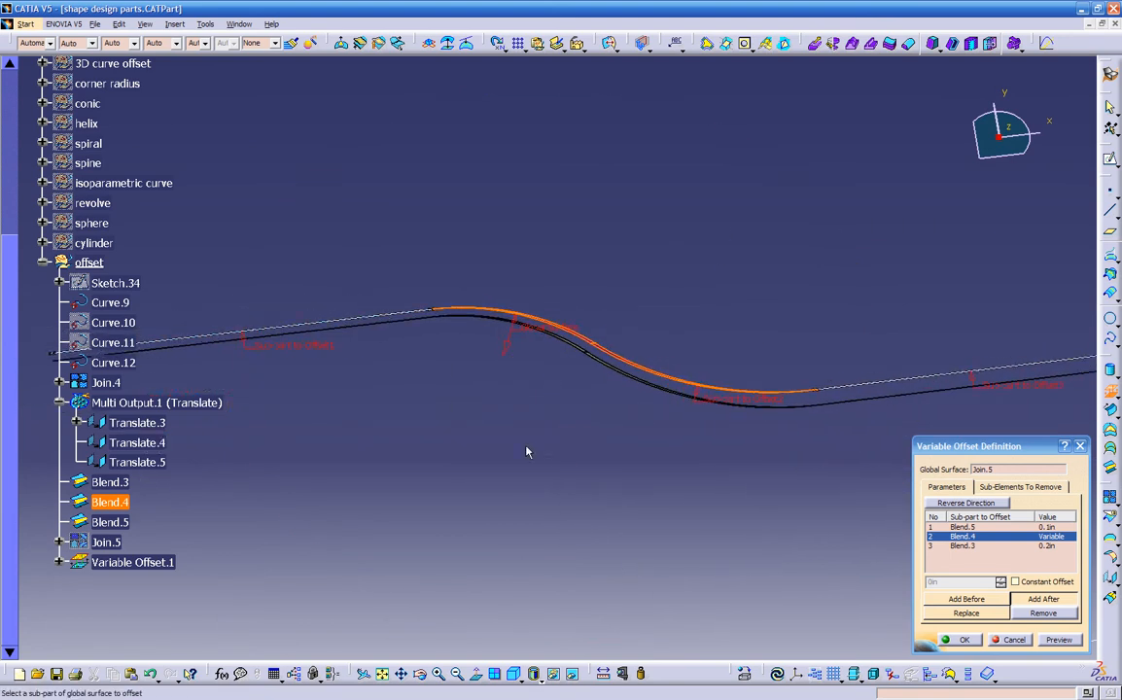
- Reverse the offset direction to the opposite side of the joined surface and refresh the preview
{"action": "scroll", "coordinate": [649, 481], "scroll_direction": "up", "scroll_amount": 1}
{"action": "middle_click_drag", "start_coordinate": [649, 481], "coordinate": [428, 487]}
{"action": "middle_click_drag", "start_coordinate": [575, 411], "coordinate": [453, 378]}
{"action": "left_click", "coordinate": [414, 406]}
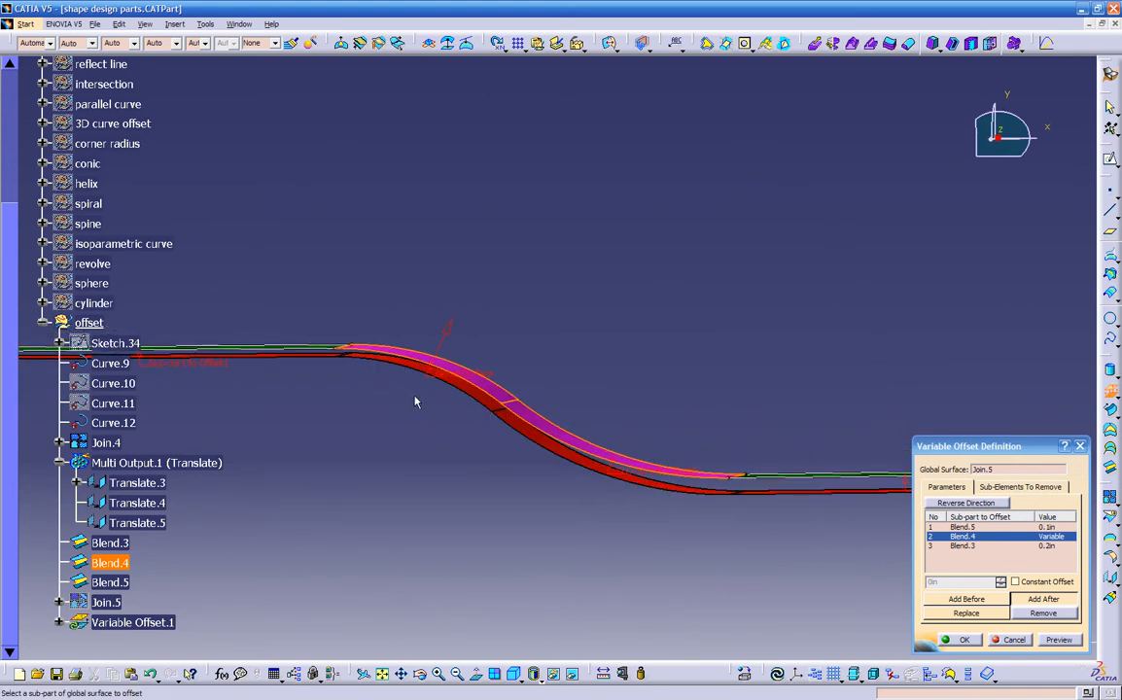
{"action": "left_click", "coordinate": [1054, 641]}
{"action": "mouse_move", "coordinate": [463, 471]}
{"action": "middle_mouse_down"}
{"action": "mouse_move", "coordinate": [543, 400]}
{"action": "mouse_move", "coordinate": [494, 476]}
{"action": "middle_mouse_up"}
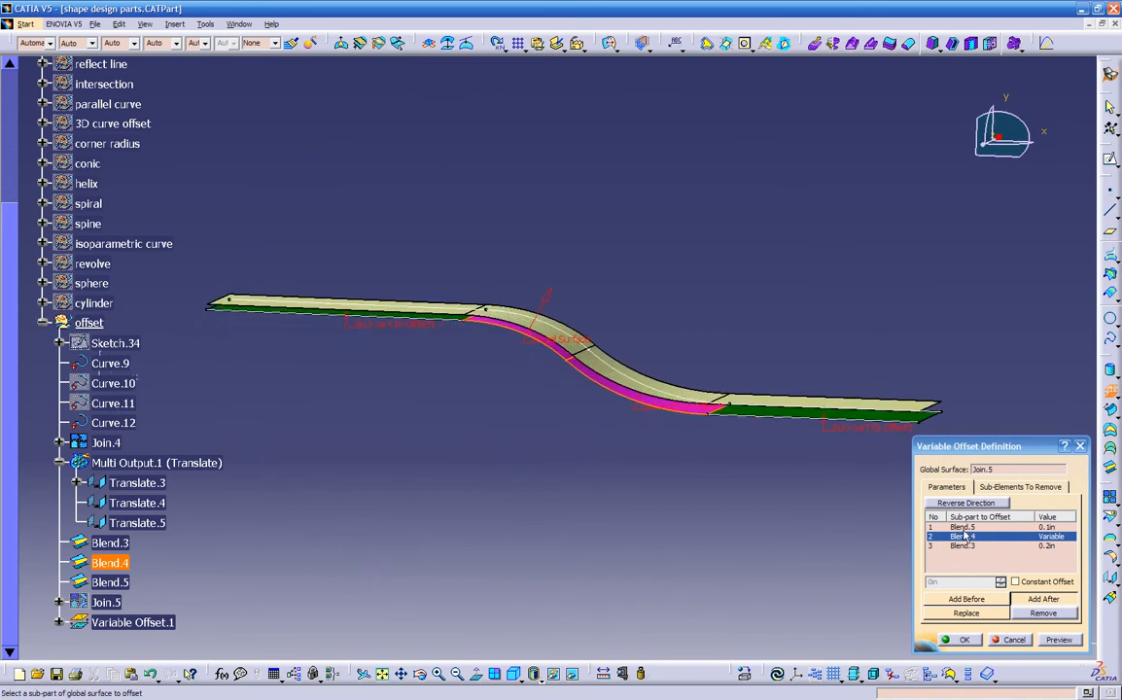
- Set the offset of the flat sub-part farthest from the origin to 0.3 in and create the variable offset surface
{"action": "left_click", "coordinate": [1002, 547]}
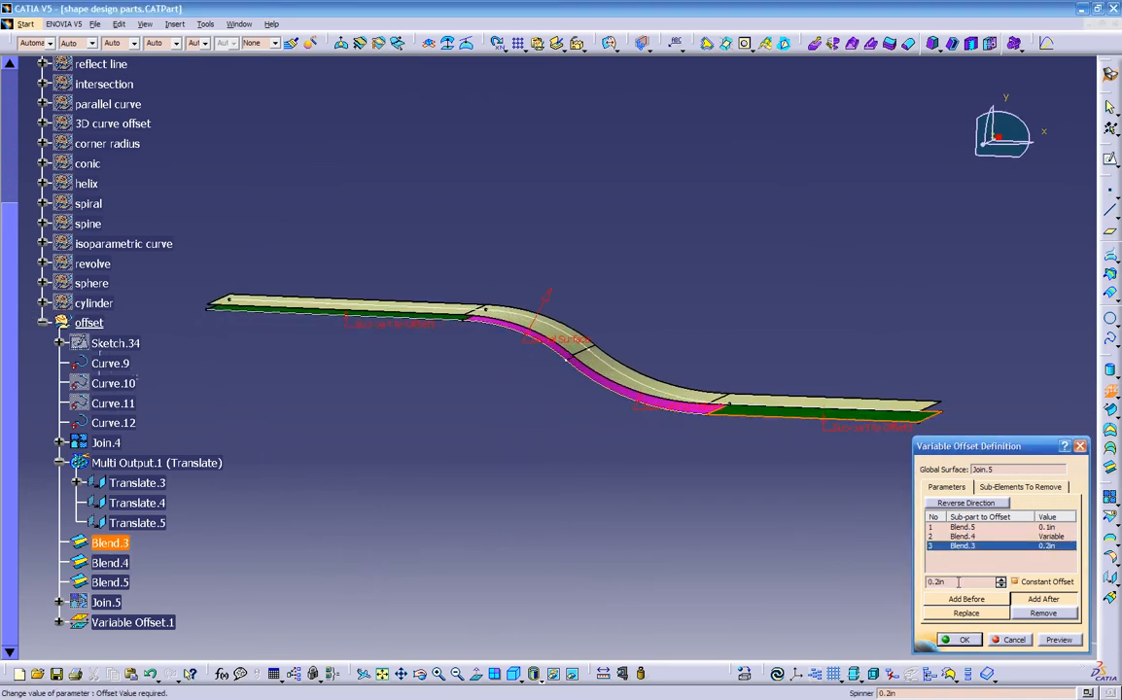
{"action": "type", "text": ".3"}
{"action": "key", "text": "Return"}
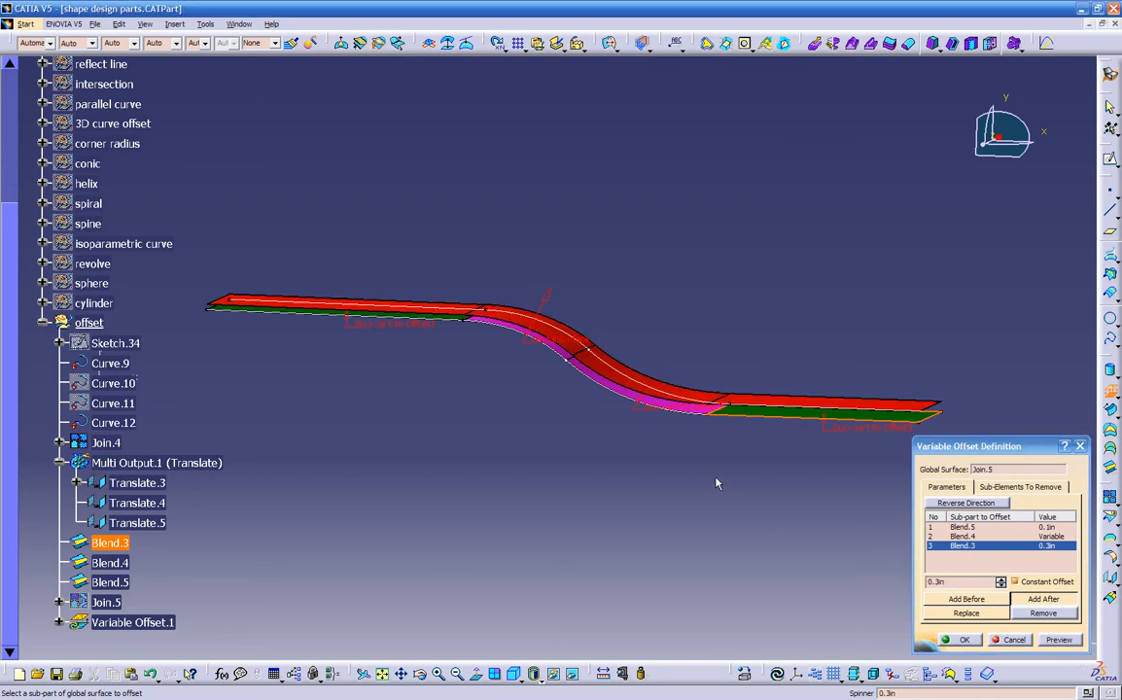
{"action": "left_click", "coordinate": [1055, 641]}
{"action": "middle_click_drag", "start_coordinate": [534, 460], "coordinate": [432, 489]}
{"action": "left_click", "coordinate": [959, 641]}
{"action": "middle_click_drag", "start_coordinate": [606, 491], "coordinate": [585, 466]}
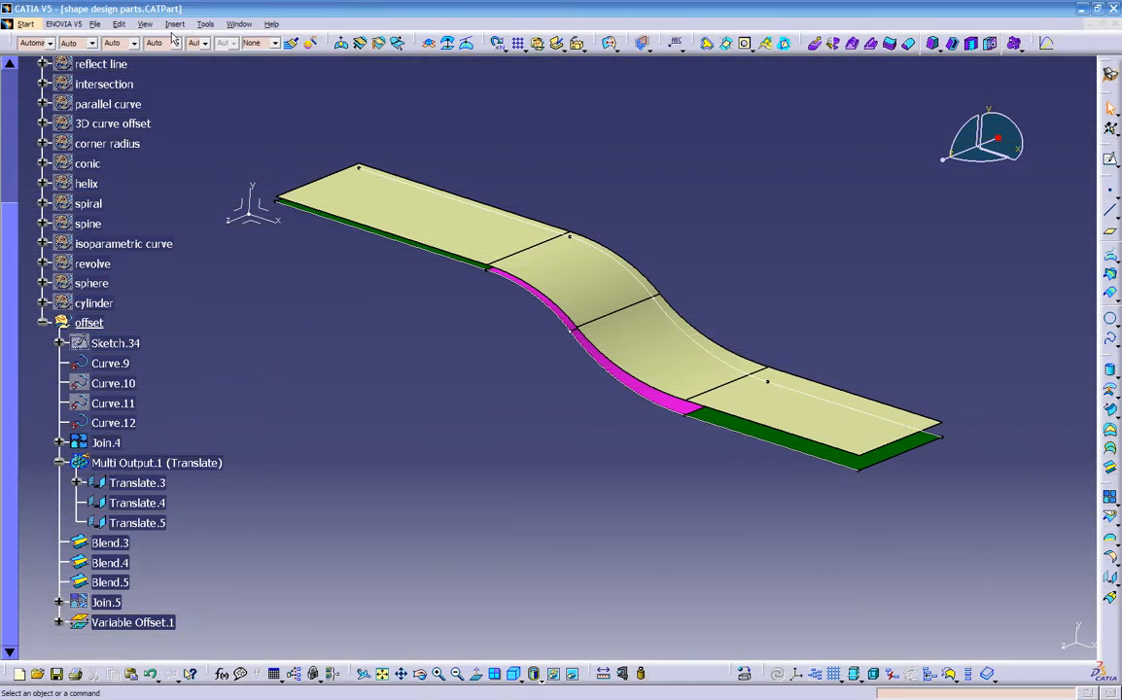
- Hide the offset geometrical set and collapse its branch in the specification tree
{"action": "right_click", "coordinate": [82, 323]}
{"action": "left_click", "coordinate": [119, 358]}
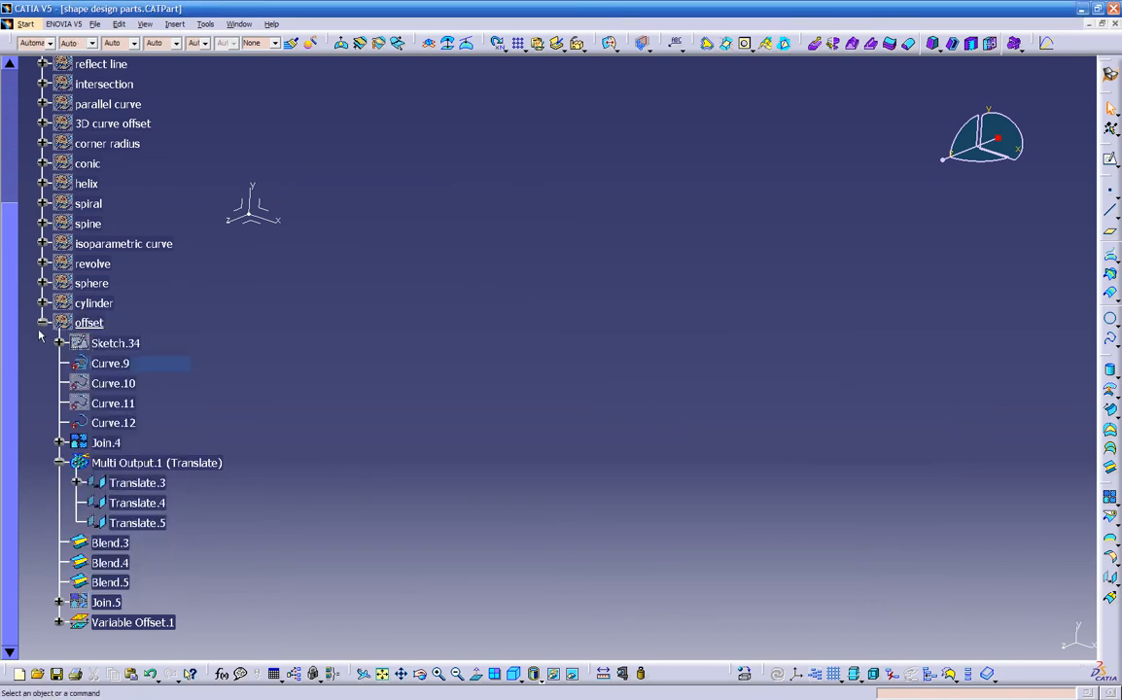
{"action": "left_click", "coordinate": [43, 322]}
{"action": "left_click", "coordinate": [173, 29]}
{"action": "left_click", "coordinate": [180, 84]}
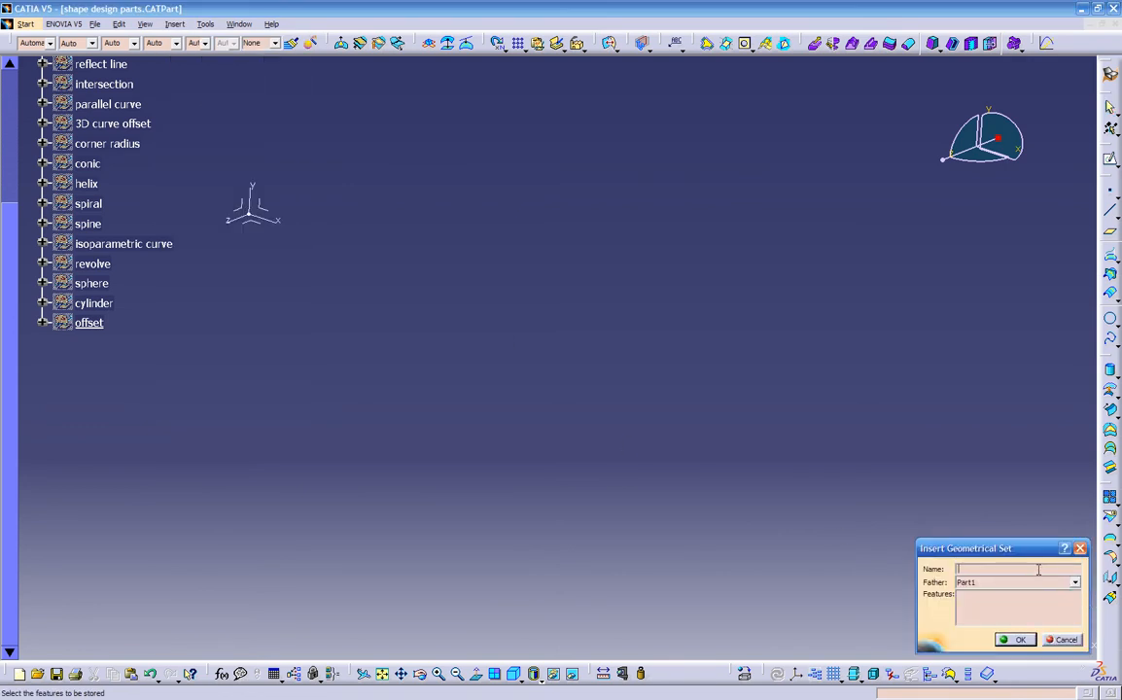
{"action": "left_click", "coordinate": [1064, 640]}
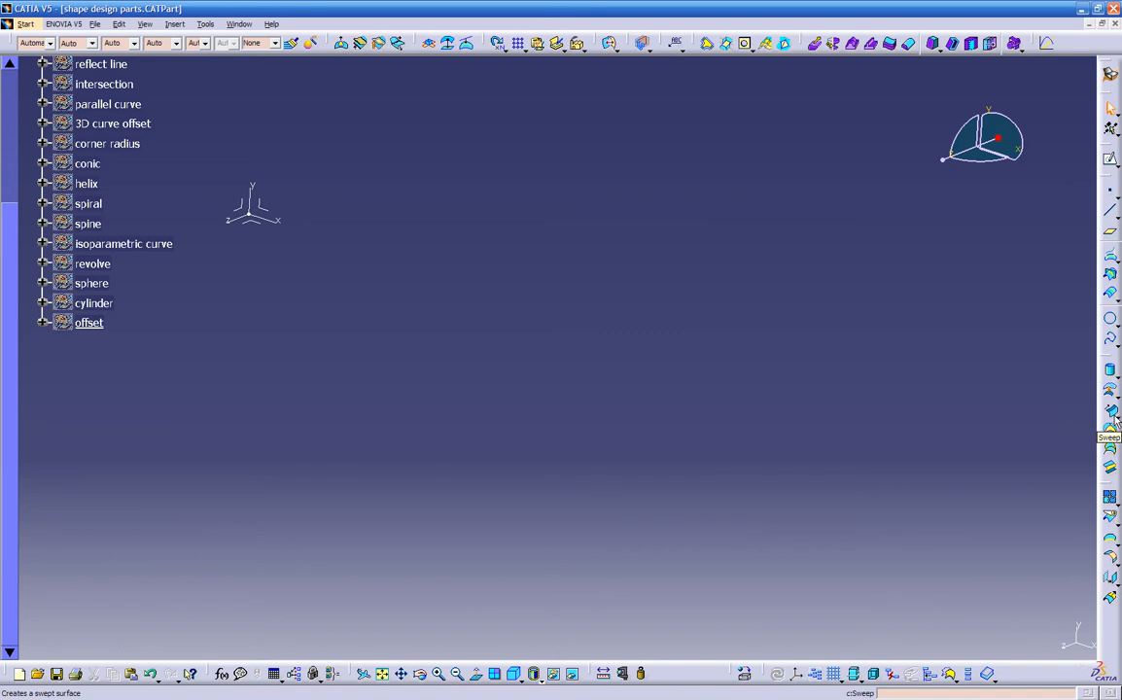
- Insert a new geometrical set named sweep with test as its father
{"action": "left_click", "coordinate": [174, 24]}
{"action": "left_click", "coordinate": [197, 90]}
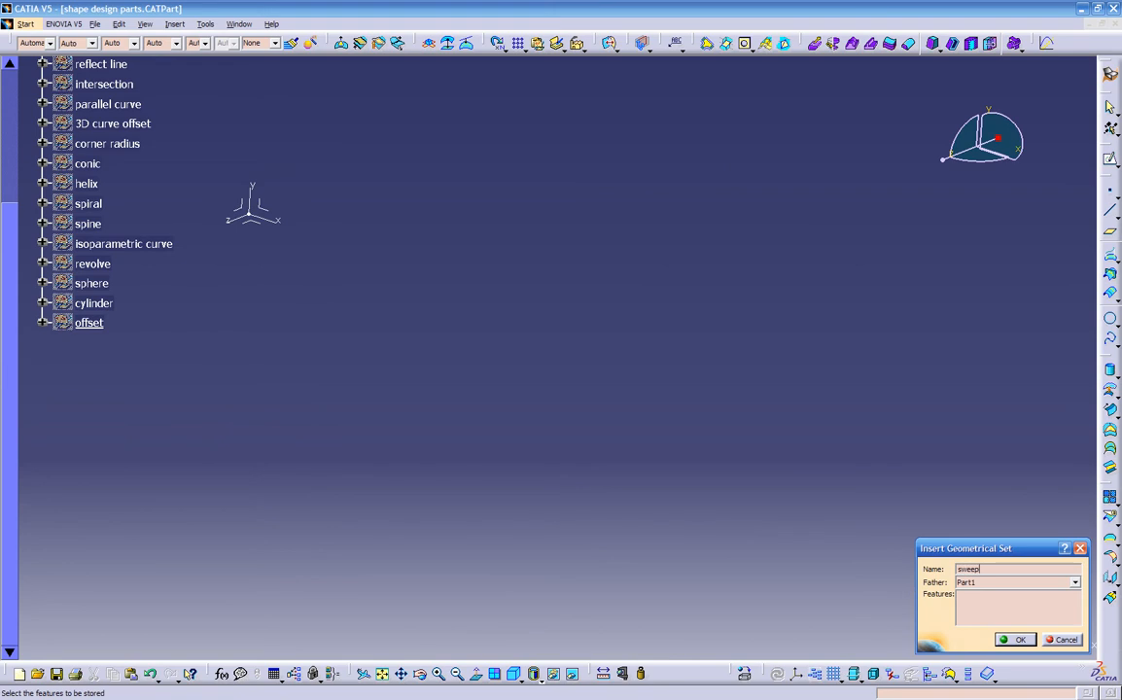
{"action": "left_click", "coordinate": [1058, 600]}
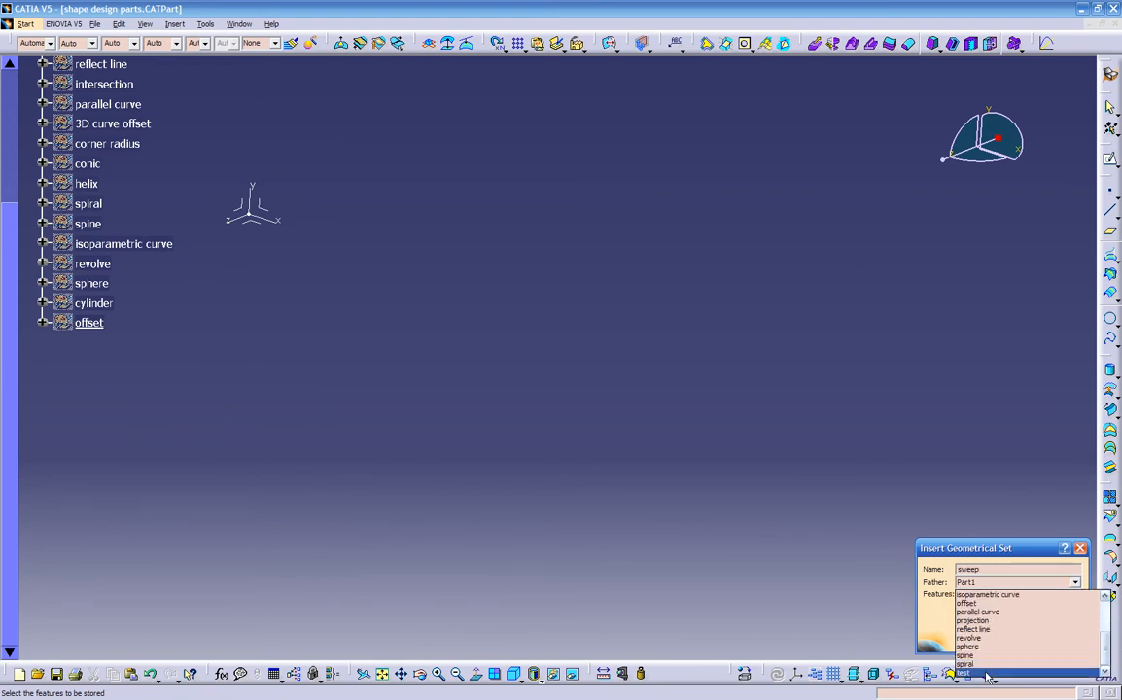
{"action": "left_click", "coordinate": [987, 674]}
{"action": "left_click", "coordinate": [1015, 642]}
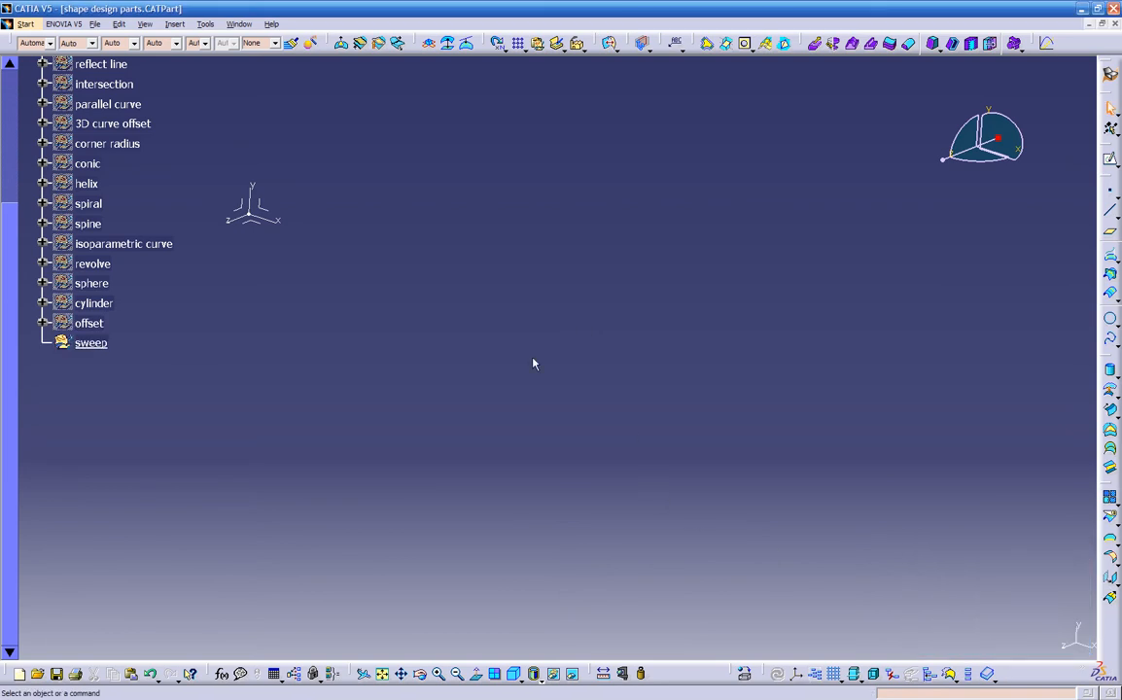
- Open a new sketch on the YZ plane of the absolute axis system
{"action": "middle_click_drag", "start_coordinate": [327, 352], "coordinate": [519, 413]}
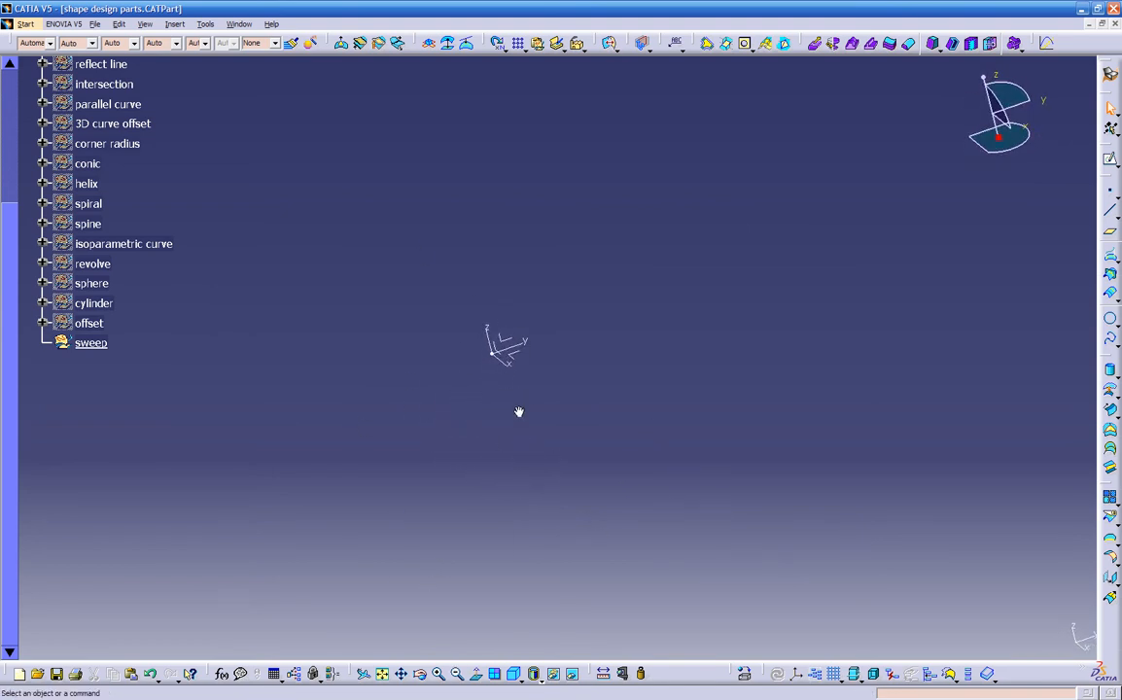
{"action": "left_click", "coordinate": [504, 343]}
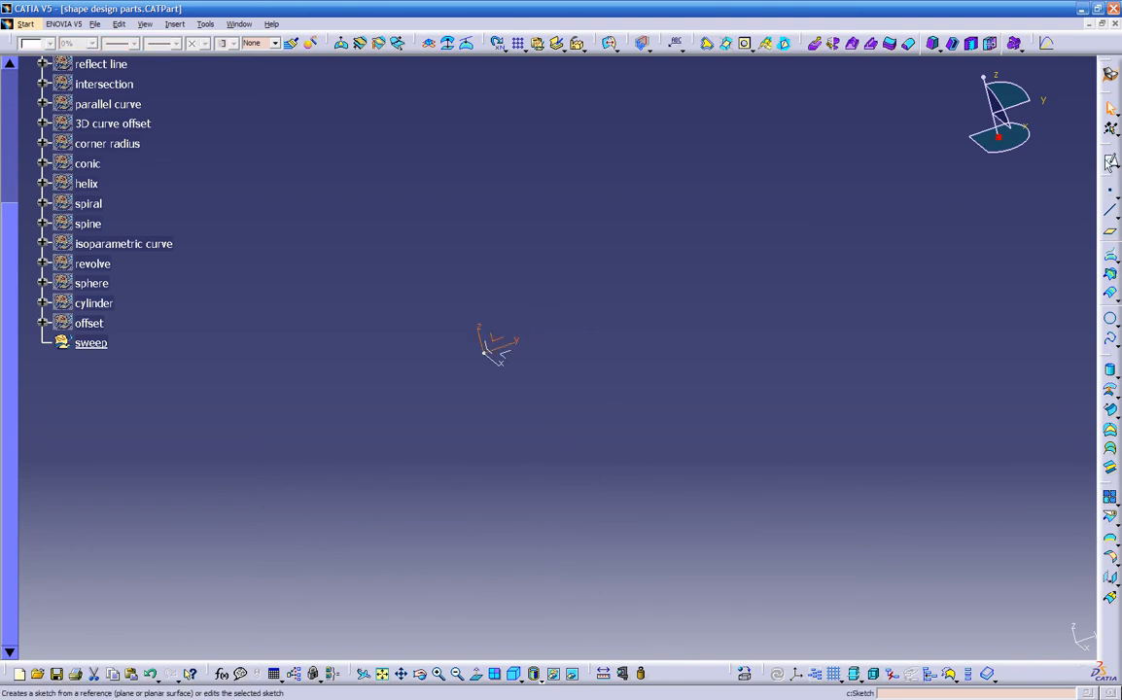
{"action": "left_click", "coordinate": [1110, 162]}
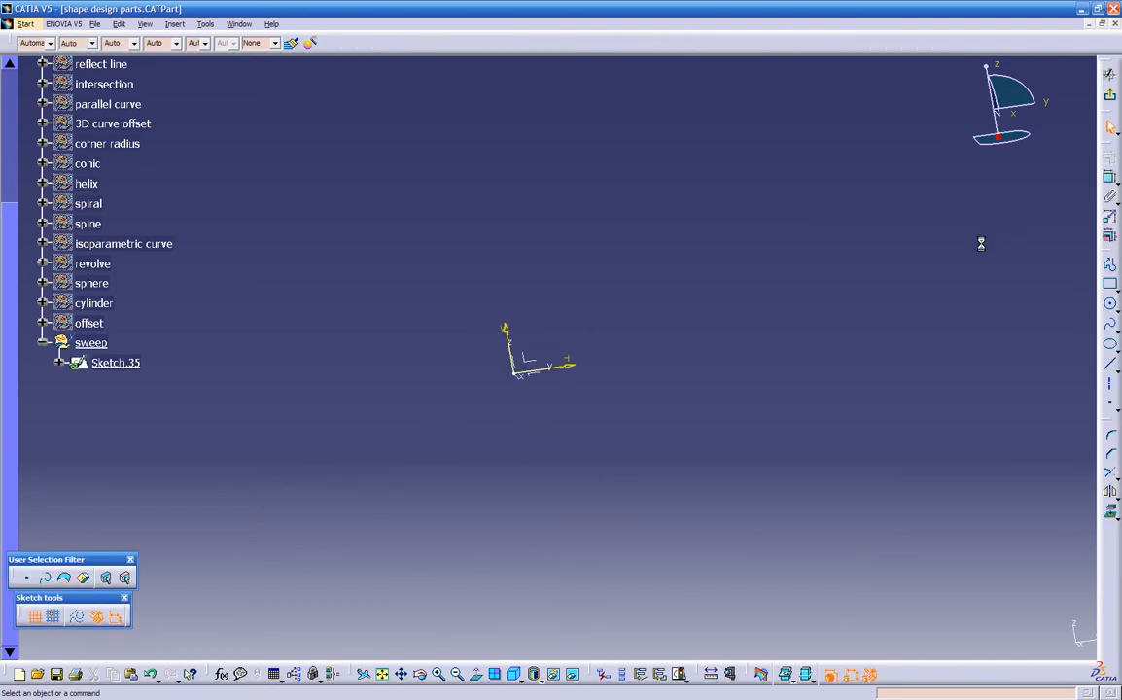
- Draw an arched spline from the origin through about H 11 in, V 1.4 in, ending on the horizontal axis, and exit the sketch
{"action": "left_click", "coordinate": [1112, 323]}
{"action": "left_click", "coordinate": [1114, 306]}
{"action": "left_click", "coordinate": [1115, 375]}
{"action": "left_click", "coordinate": [1112, 324]}
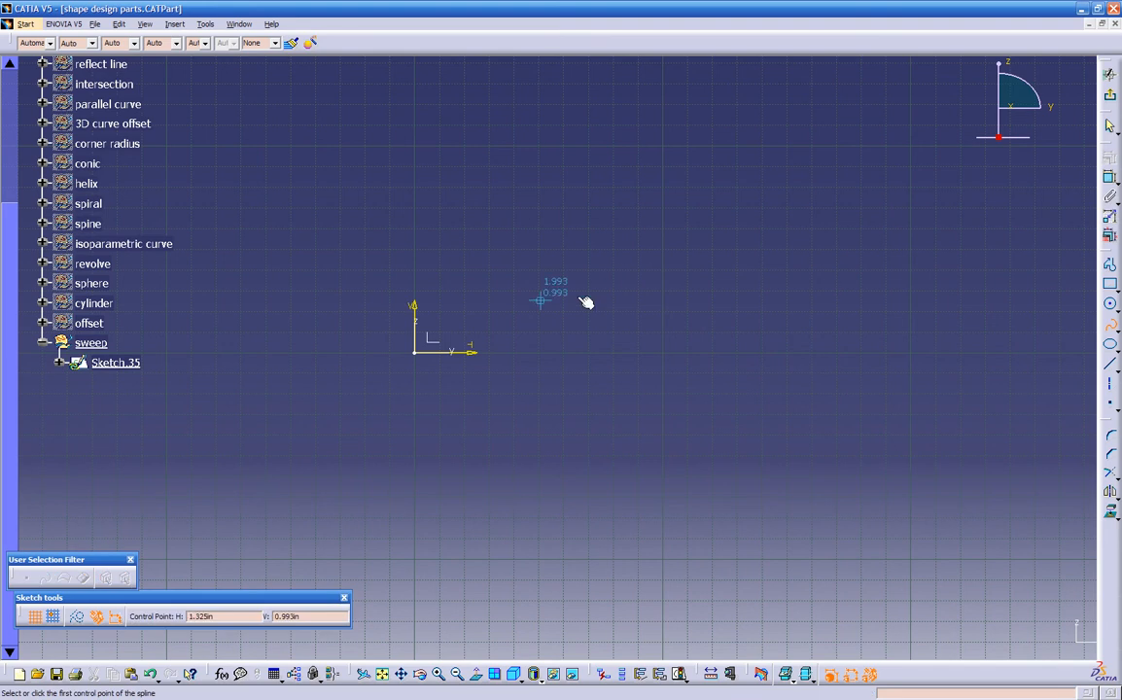
{"action": "left_click", "coordinate": [415, 352]}
{"action": "left_click", "coordinate": [493, 208]}
{"action": "left_click", "coordinate": [612, 124]}
{"action": "middle_click_drag", "start_coordinate": [612, 124], "coordinate": [613, 183]}
{"action": "left_click", "coordinate": [678, 236]}
{"action": "left_click", "coordinate": [736, 263]}
{"action": "left_click", "coordinate": [840, 317]}
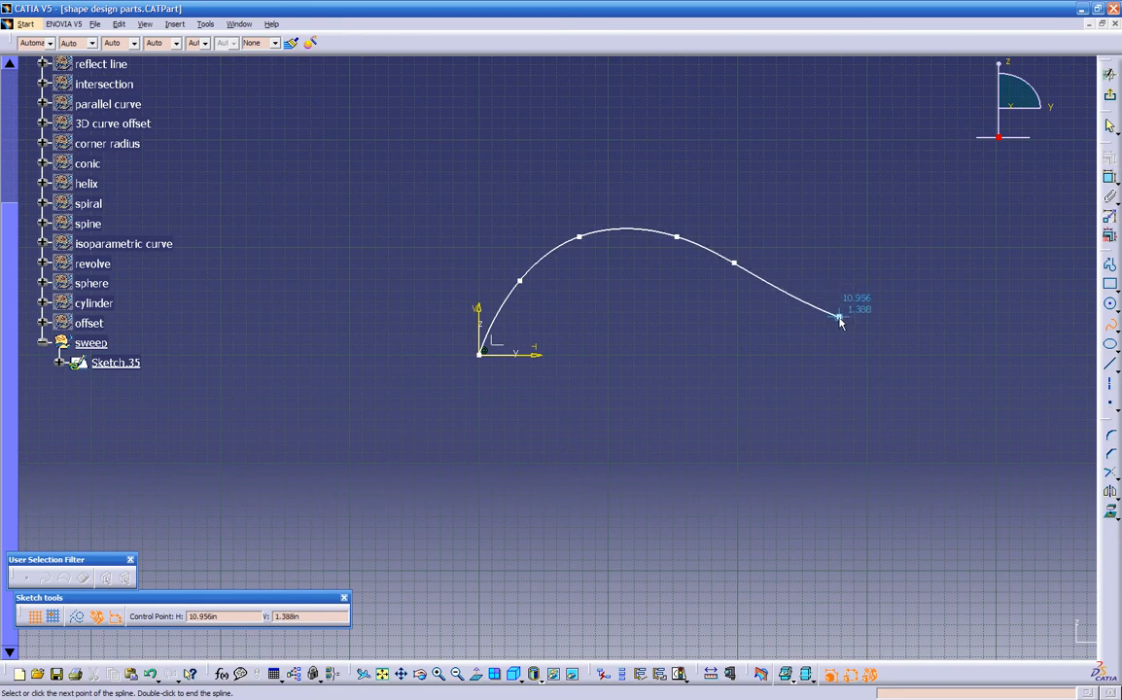
{"action": "left_click", "coordinate": [872, 355]}
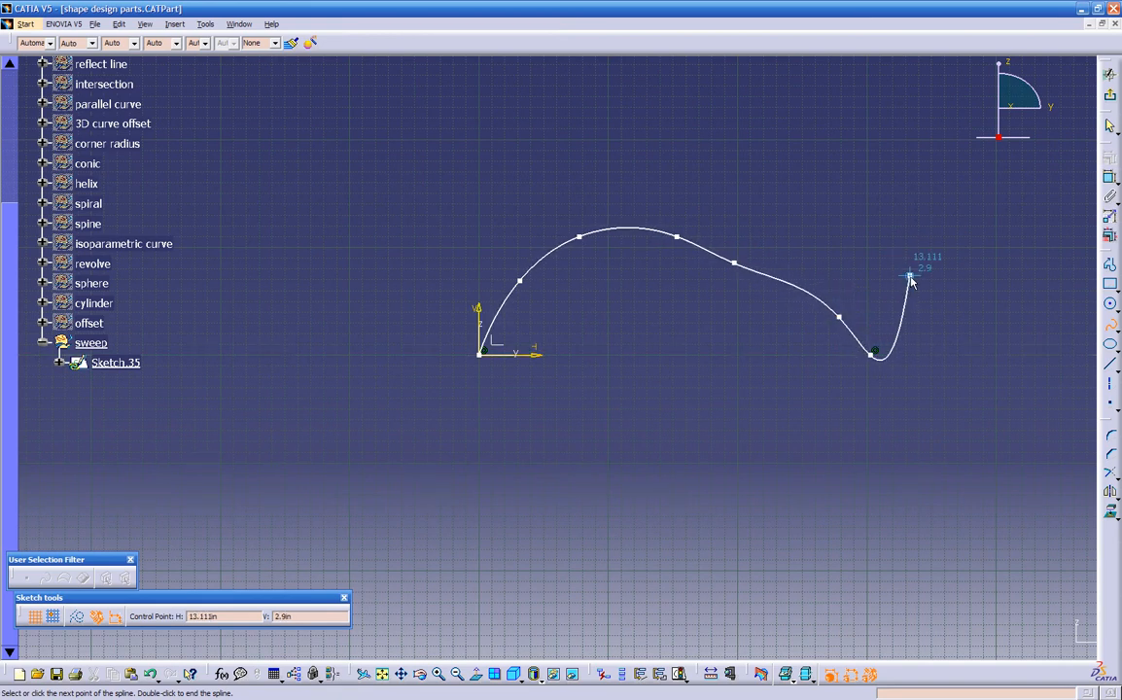
{"action": "key", "text": "Escape"}
{"action": "middle_click_drag", "start_coordinate": [787, 200], "coordinate": [890, 310]}
{"action": "left_click", "coordinate": [1110, 75]}
- Open a new sketch on the XY plane of the absolute axis system
{"action": "middle_click_drag", "start_coordinate": [767, 374], "coordinate": [525, 348]}
{"action": "left_click", "coordinate": [458, 321]}
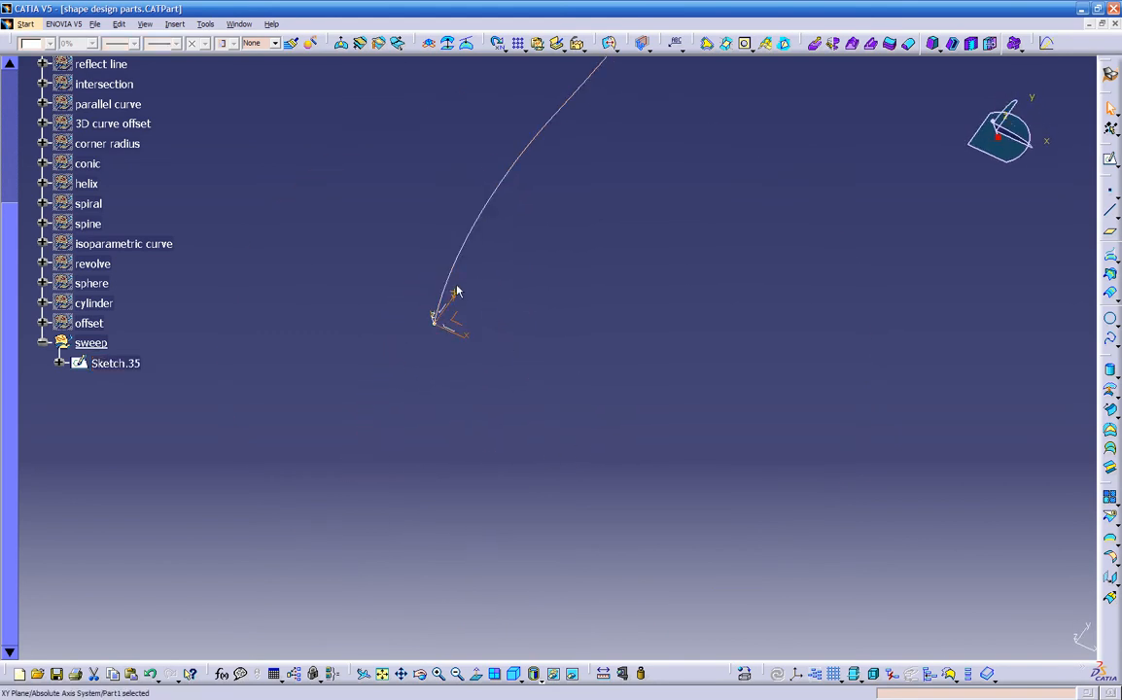
{"action": "middle_click_drag", "start_coordinate": [473, 338], "coordinate": [454, 211]}
{"action": "middle_click_drag", "start_coordinate": [374, 274], "coordinate": [494, 365]}
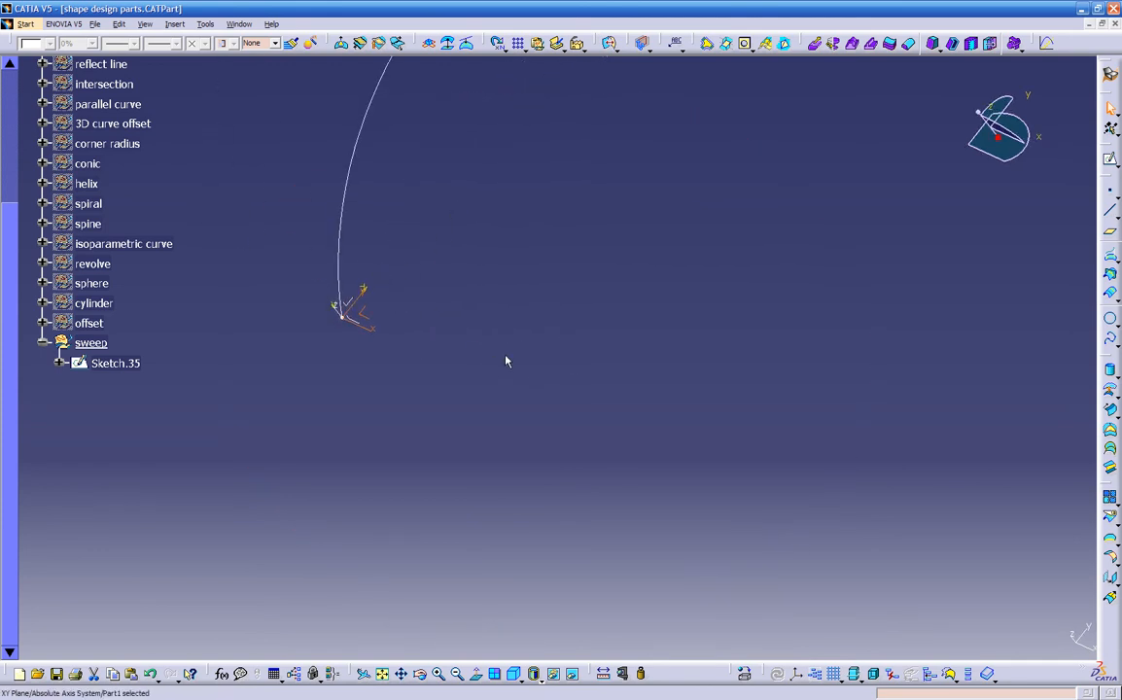
{"action": "left_click", "coordinate": [1108, 160]}
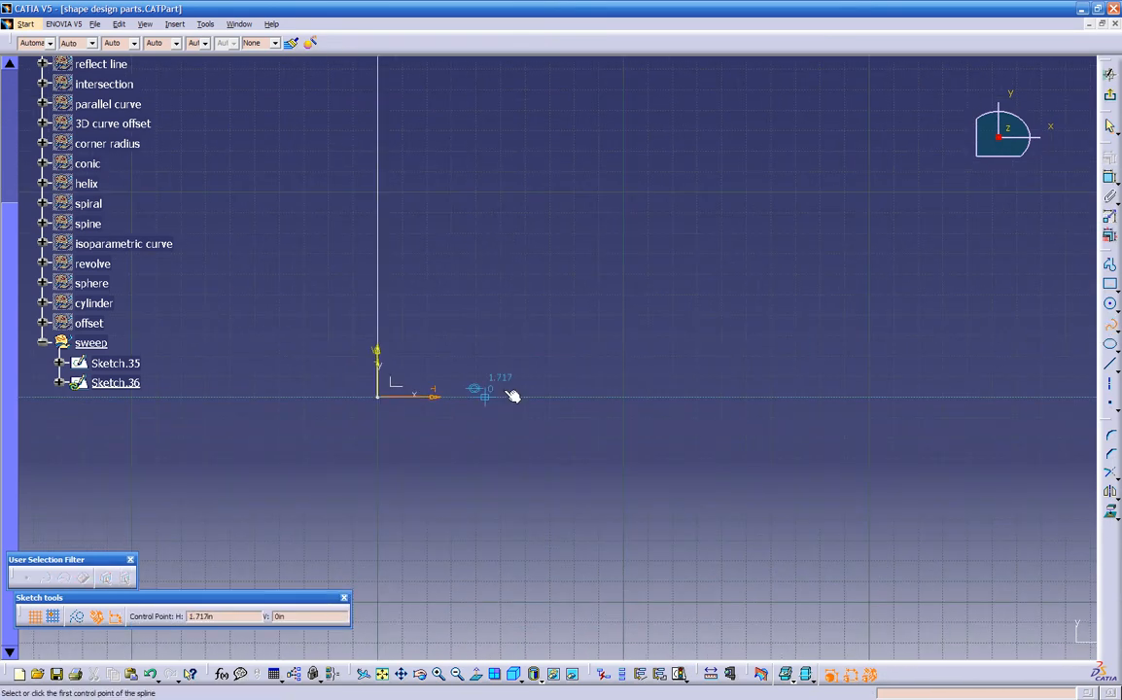
- Draw a four-point arched spline from the origin to a point on the horizontal axis and exit the sketch
{"action": "left_click", "coordinate": [379, 398]}
{"action": "left_click", "coordinate": [558, 307]}
{"action": "middle_click_drag", "start_coordinate": [843, 303], "coordinate": [831, 350]}
{"action": "left_click", "coordinate": [901, 345]}
{"action": "middle_click_drag", "start_coordinate": [901, 345], "coordinate": [617, 318]}
{"action": "left_click", "coordinate": [620, 345]}
{"action": "key", "text": "Escape"}
{"action": "mouse_move", "coordinate": [554, 408]}
{"action": "middle_mouse_down"}
{"action": "mouse_move", "coordinate": [523, 493]}
{"action": "mouse_move", "coordinate": [451, 225]}
{"action": "middle_mouse_up"}
{"action": "mouse_move", "coordinate": [685, 411]}
{"action": "middle_mouse_down"}
{"action": "mouse_move", "coordinate": [659, 444]}
{"action": "mouse_move", "coordinate": [592, 443]}
{"action": "middle_mouse_up"}
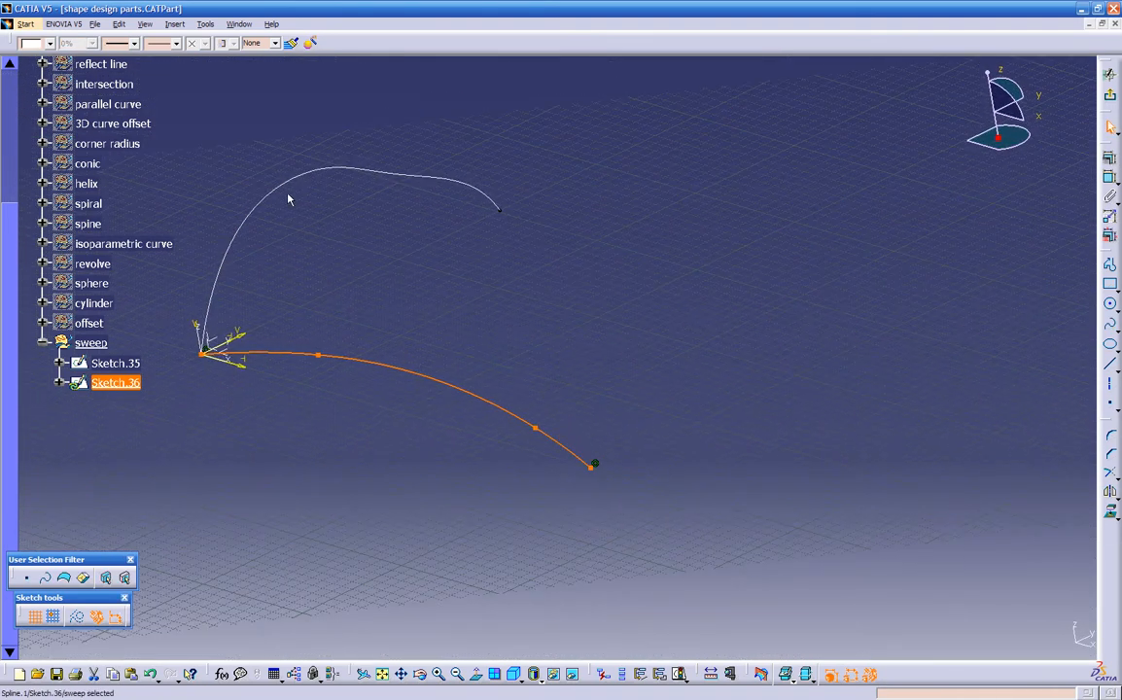
{"action": "middle_click_drag", "start_coordinate": [746, 369], "coordinate": [778, 418]}
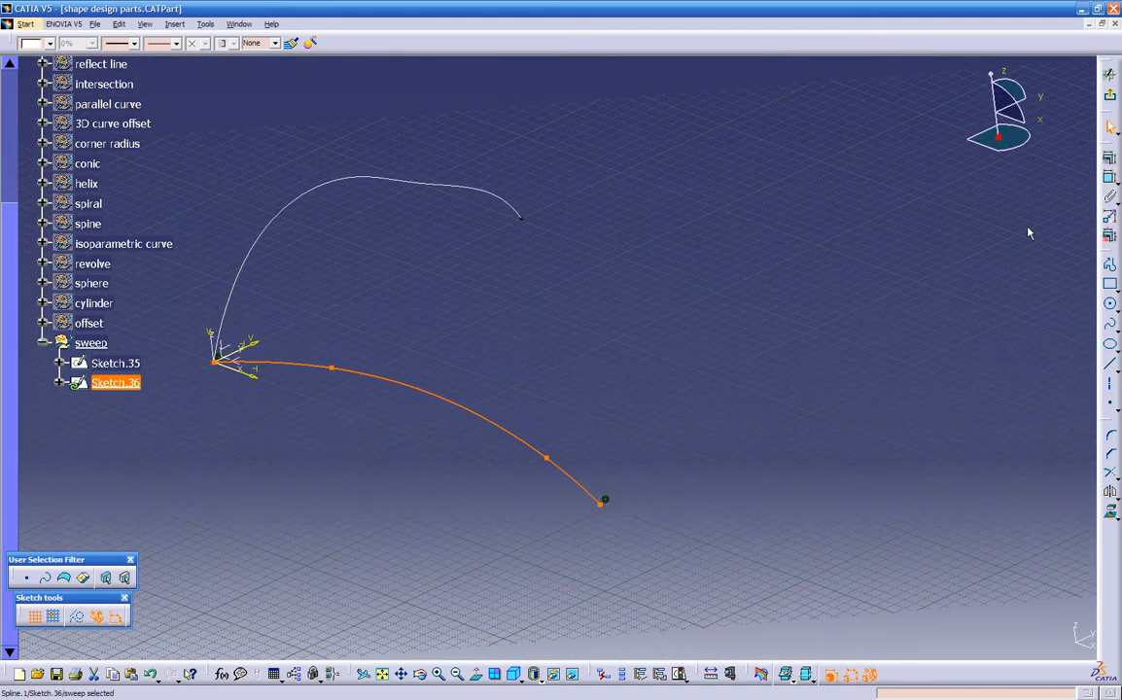
{"action": "left_click", "coordinate": [1110, 95]}
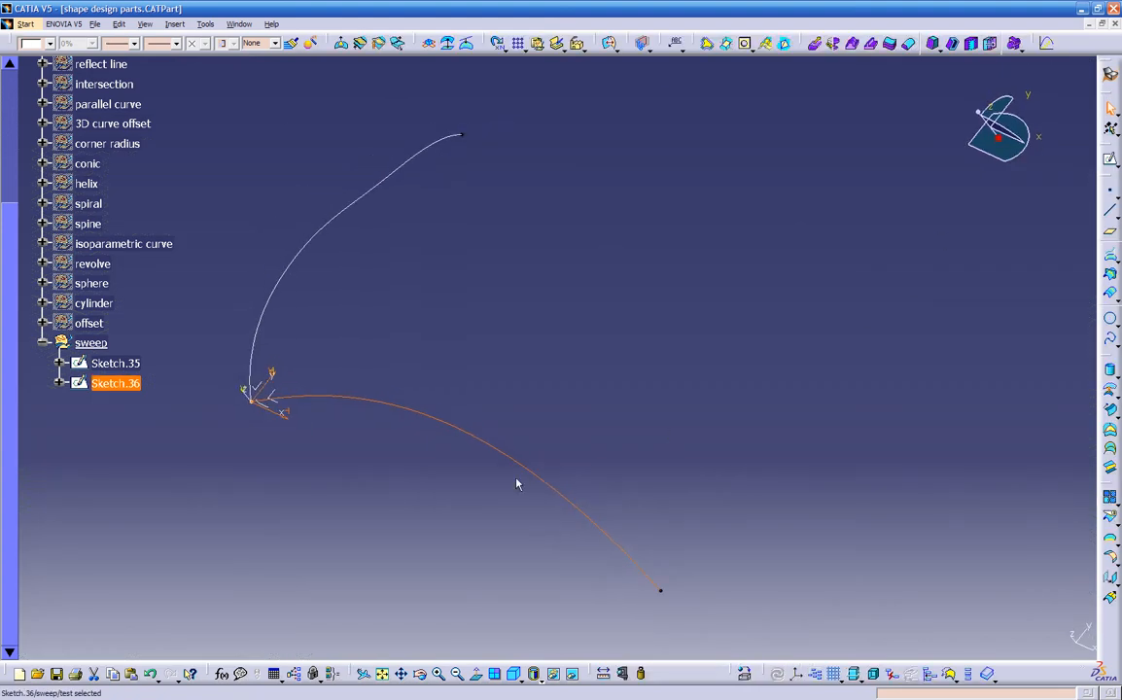
{"action": "left_click", "coordinate": [423, 534]}
{"action": "mouse_move", "coordinate": [423, 534]}
{"action": "middle_mouse_down"}
{"action": "mouse_move", "coordinate": [383, 353]}
{"action": "mouse_move", "coordinate": [326, 270]}
{"action": "mouse_move", "coordinate": [504, 333]}
{"action": "middle_mouse_up"}
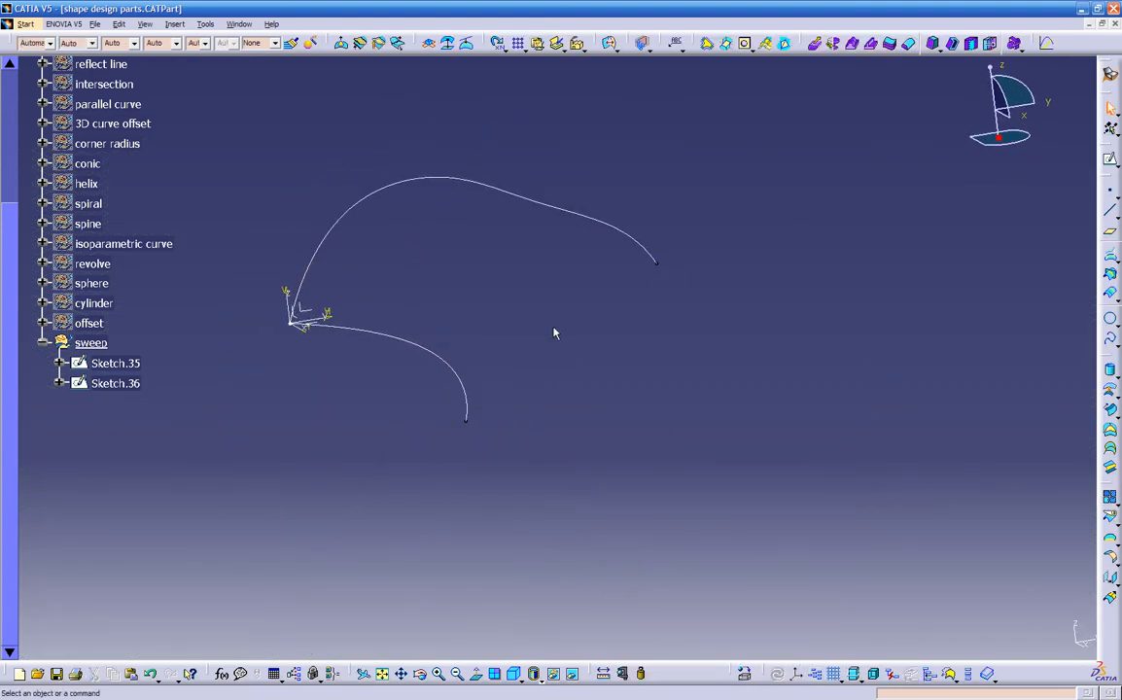
- Reopen the YZ-plane sketch, break its spline between the last two control points and delete the end piece
{"action": "double_click", "coordinate": [582, 220]}
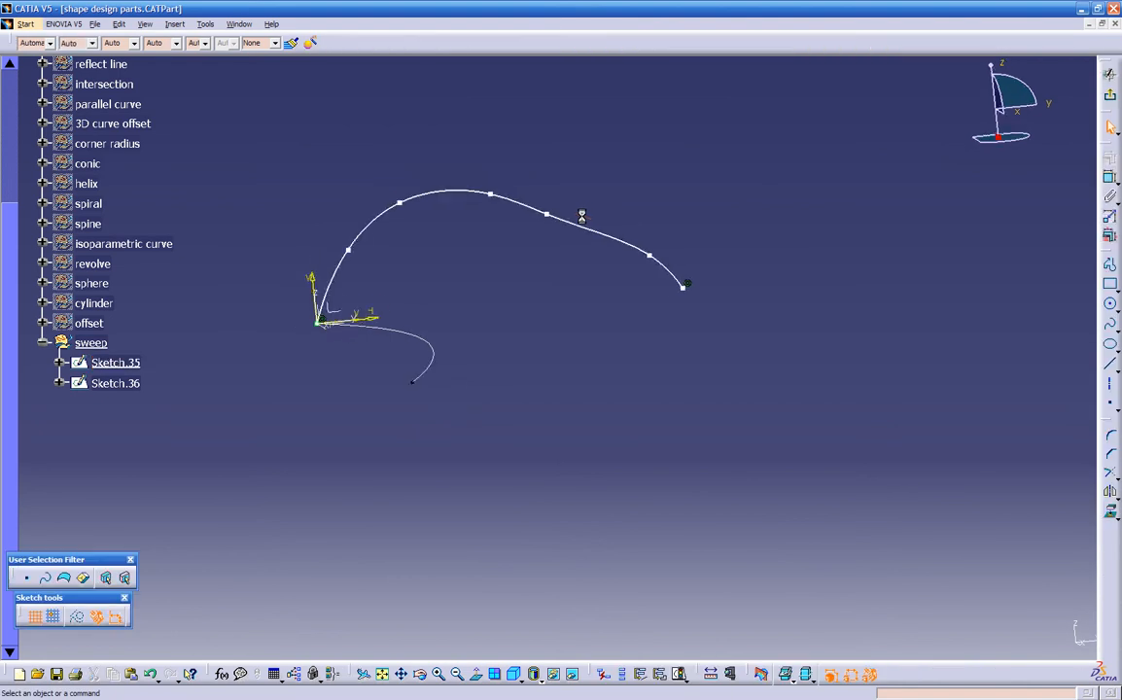
{"action": "mouse_move", "coordinate": [600, 317]}
{"action": "middle_mouse_down"}
{"action": "mouse_move", "coordinate": [676, 257]}
{"action": "mouse_move", "coordinate": [678, 239]}
{"action": "middle_mouse_up"}
{"action": "middle_click_drag", "start_coordinate": [666, 295], "coordinate": [490, 461]}
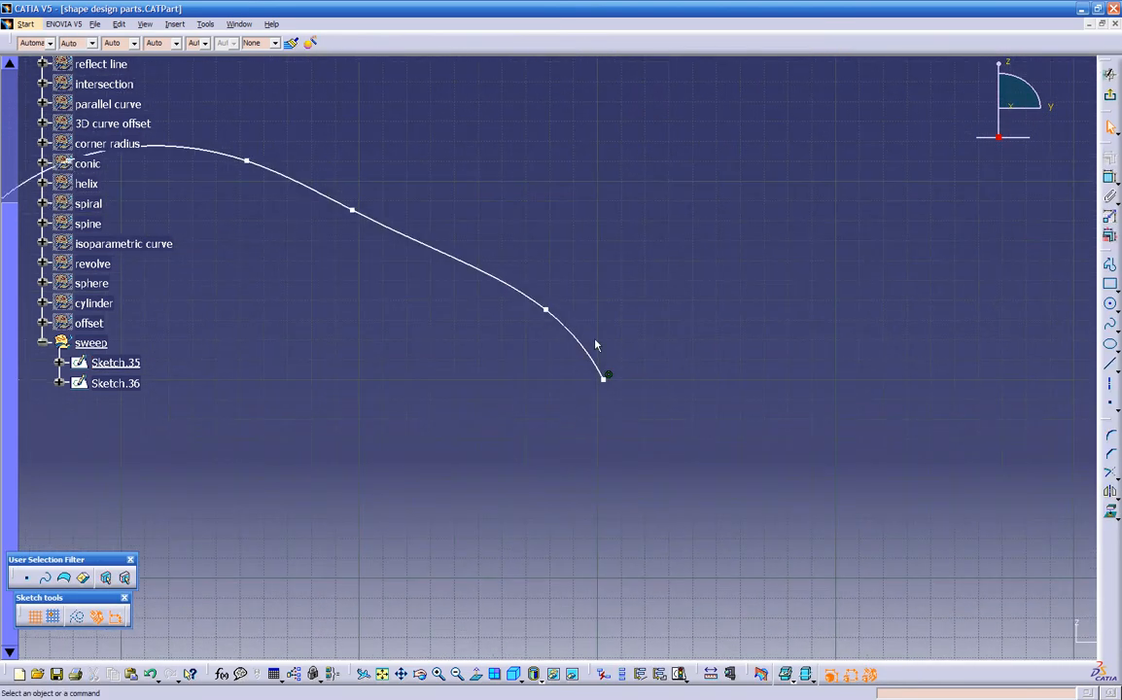
{"action": "left_click", "coordinate": [1117, 479]}
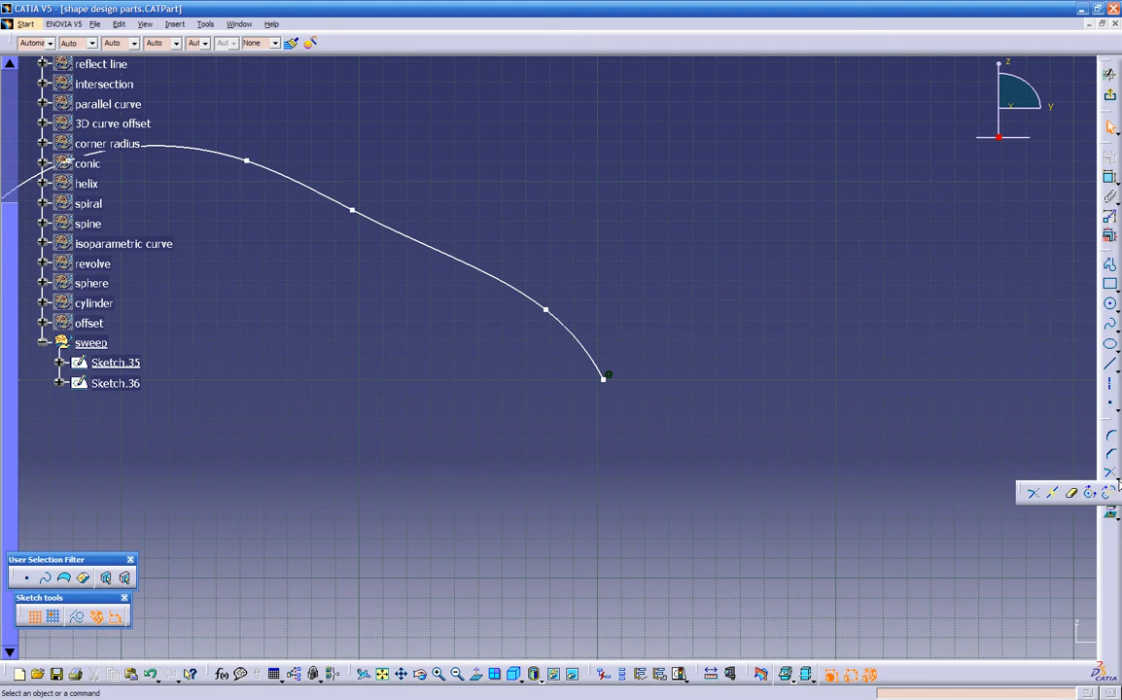
{"action": "left_click", "coordinate": [1055, 494]}
{"action": "left_click", "coordinate": [569, 328]}
{"action": "left_click", "coordinate": [567, 324]}
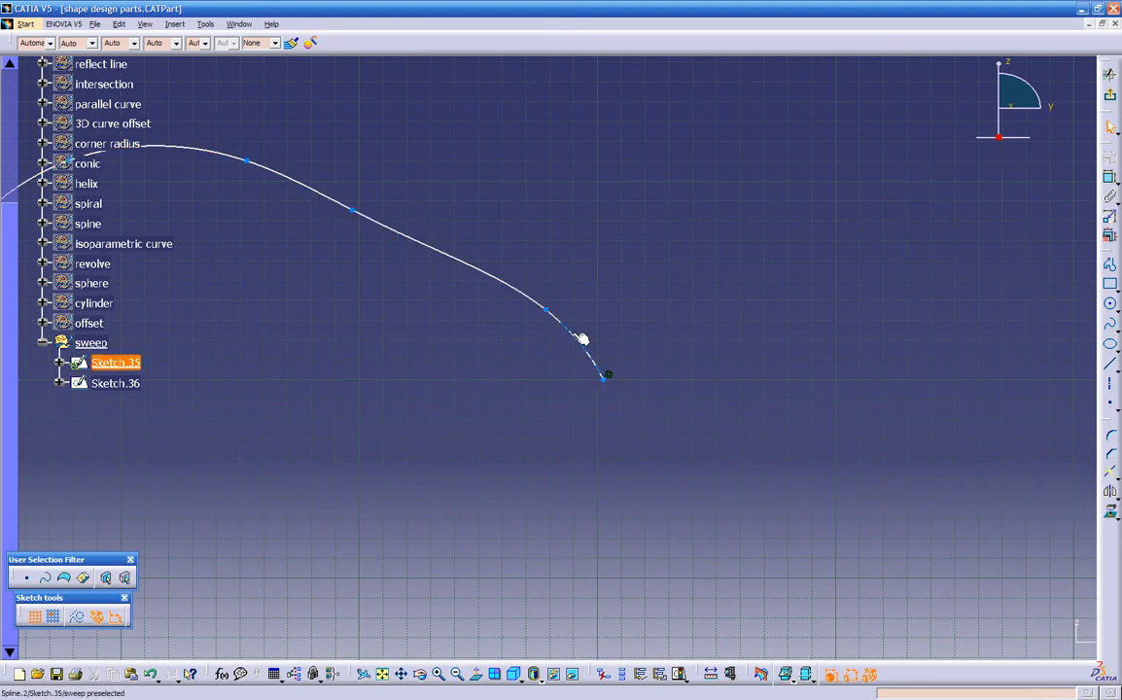
{"action": "left_click", "coordinate": [591, 355]}
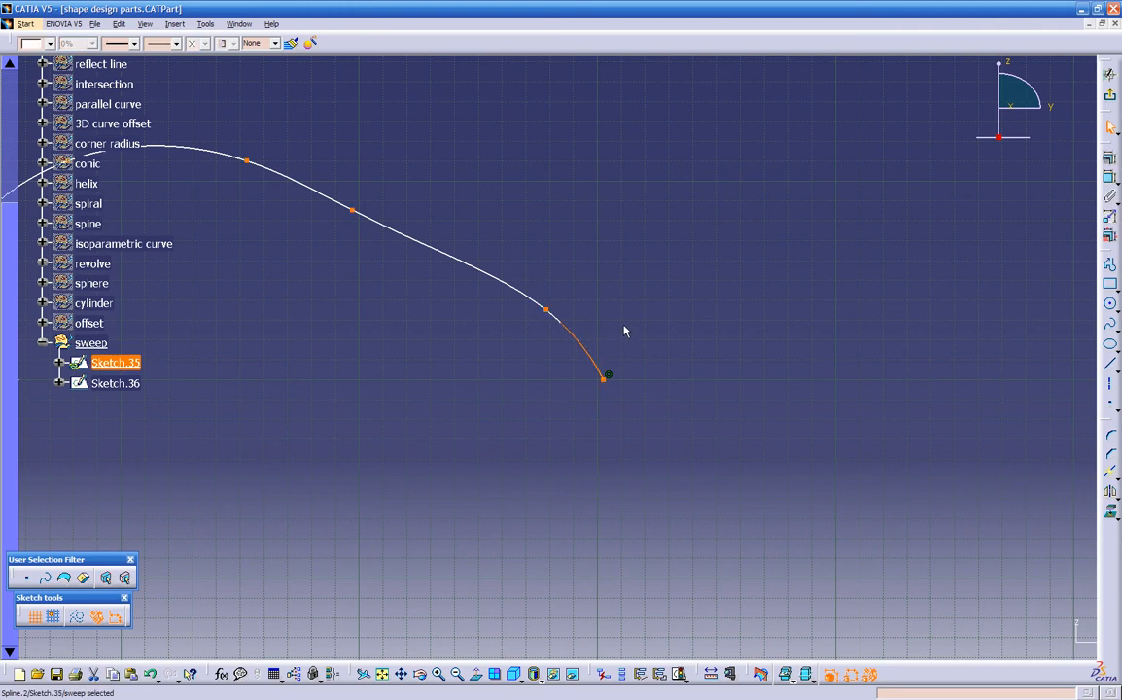
{"action": "key", "text": "Delete"}
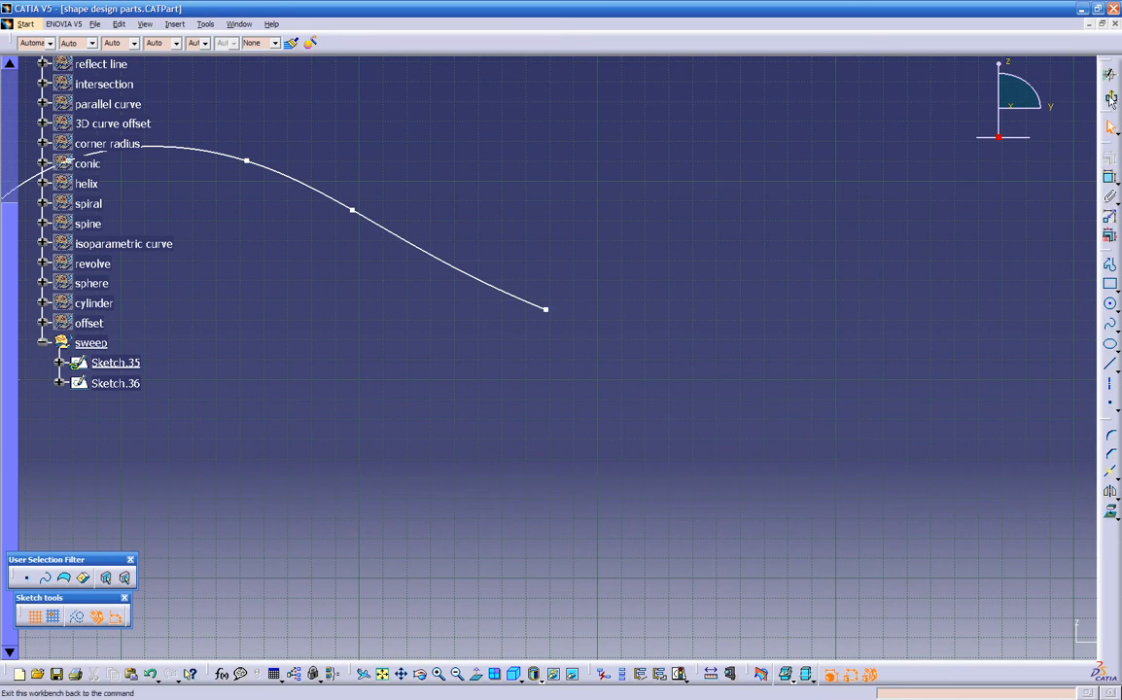
- Move the control point before the shortened spline's end upward to round the curve, and exit the sketch
{"action": "left_click_drag", "start_coordinate": [351, 210], "coordinate": [366, 183]}
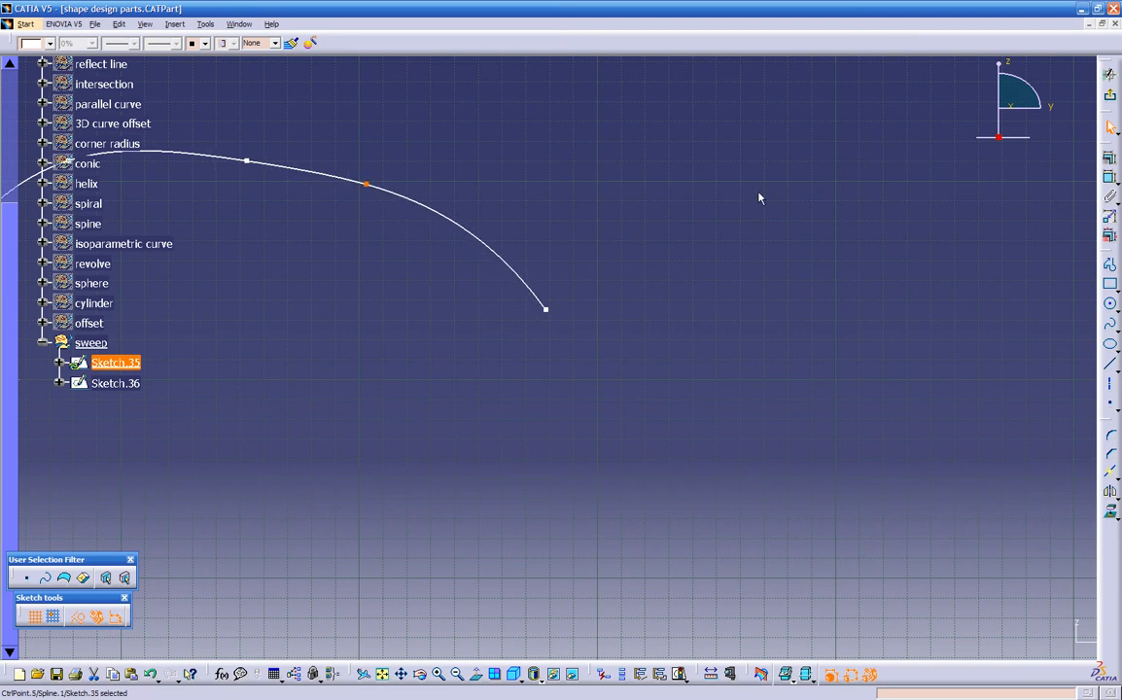
{"action": "left_click", "coordinate": [1109, 94]}
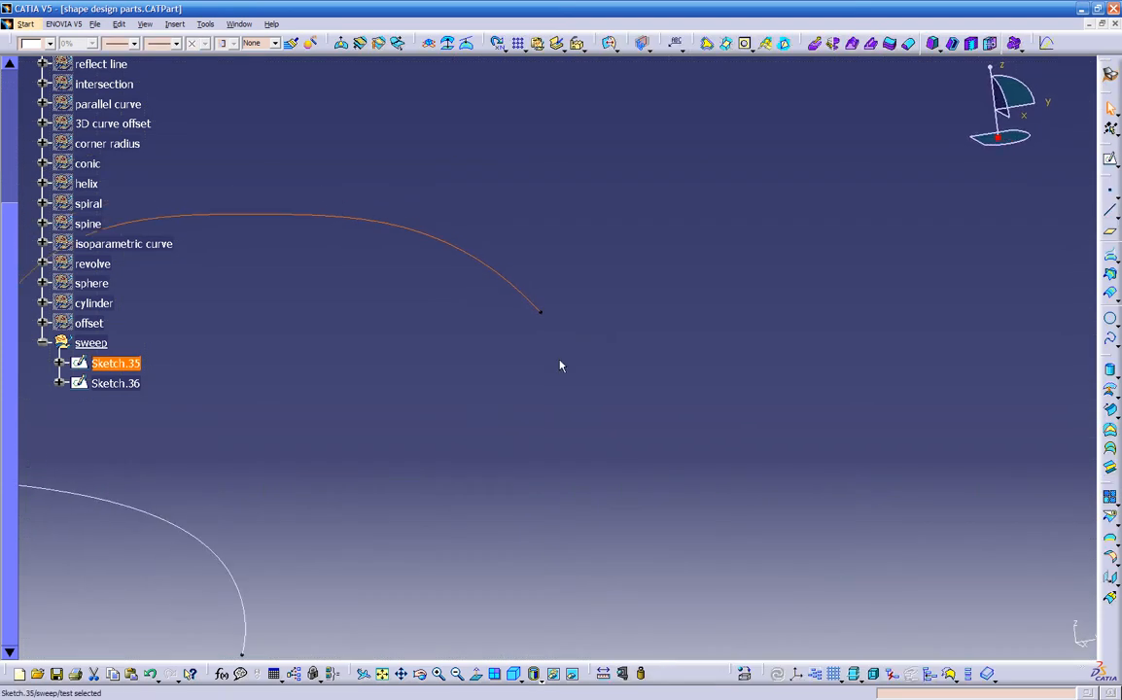
{"action": "mouse_move", "coordinate": [521, 425]}
{"action": "middle_mouse_down"}
{"action": "mouse_move", "coordinate": [522, 446]}
{"action": "mouse_move", "coordinate": [392, 328]}
{"action": "mouse_move", "coordinate": [373, 370]}
{"action": "mouse_move", "coordinate": [331, 378]}
{"action": "middle_mouse_up"}
{"action": "middle_click_drag", "start_coordinate": [588, 332], "coordinate": [590, 359]}
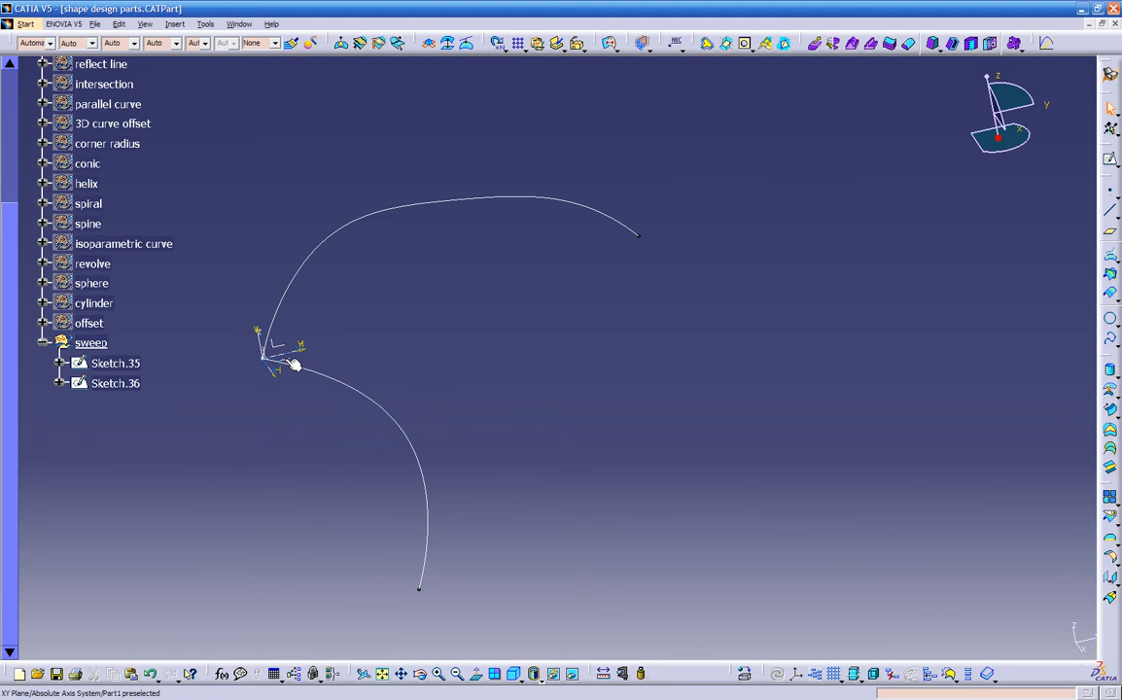
{"action": "mouse_move", "coordinate": [282, 370]}
{"action": "middle_mouse_down"}
{"action": "mouse_move", "coordinate": [526, 475]}
{"action": "mouse_move", "coordinate": [423, 516]}
{"action": "middle_mouse_up"}
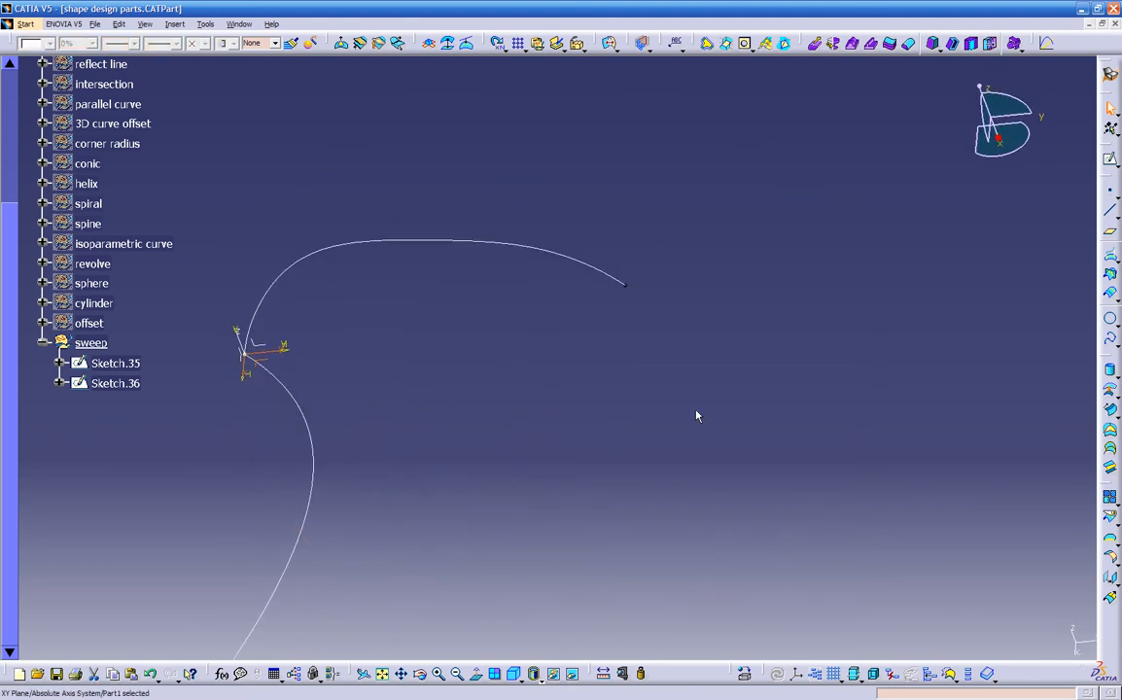
{"action": "left_click", "coordinate": [1111, 232]}
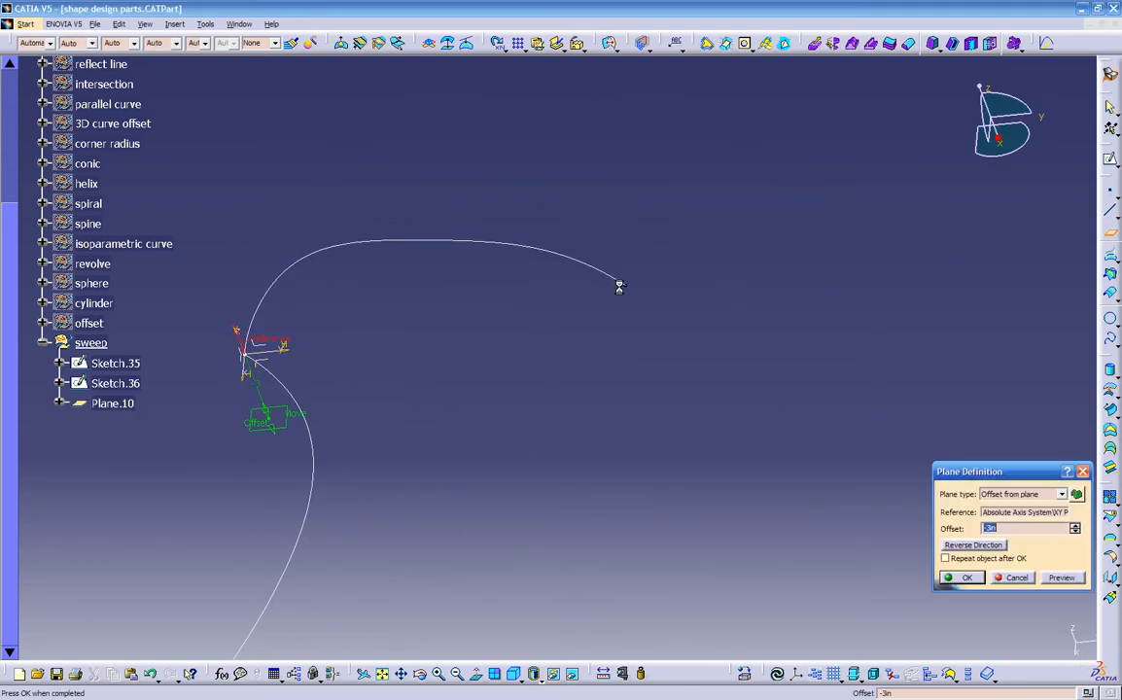
{"action": "left_click", "coordinate": [633, 290]}
{"action": "mouse_move", "coordinate": [524, 393]}
{"action": "middle_mouse_down"}
{"action": "mouse_move", "coordinate": [493, 281]}
{"action": "mouse_move", "coordinate": [512, 188]}
{"action": "mouse_move", "coordinate": [517, 199]}
{"action": "middle_mouse_up"}
{"action": "middle_click_drag", "start_coordinate": [474, 328], "coordinate": [480, 330]}
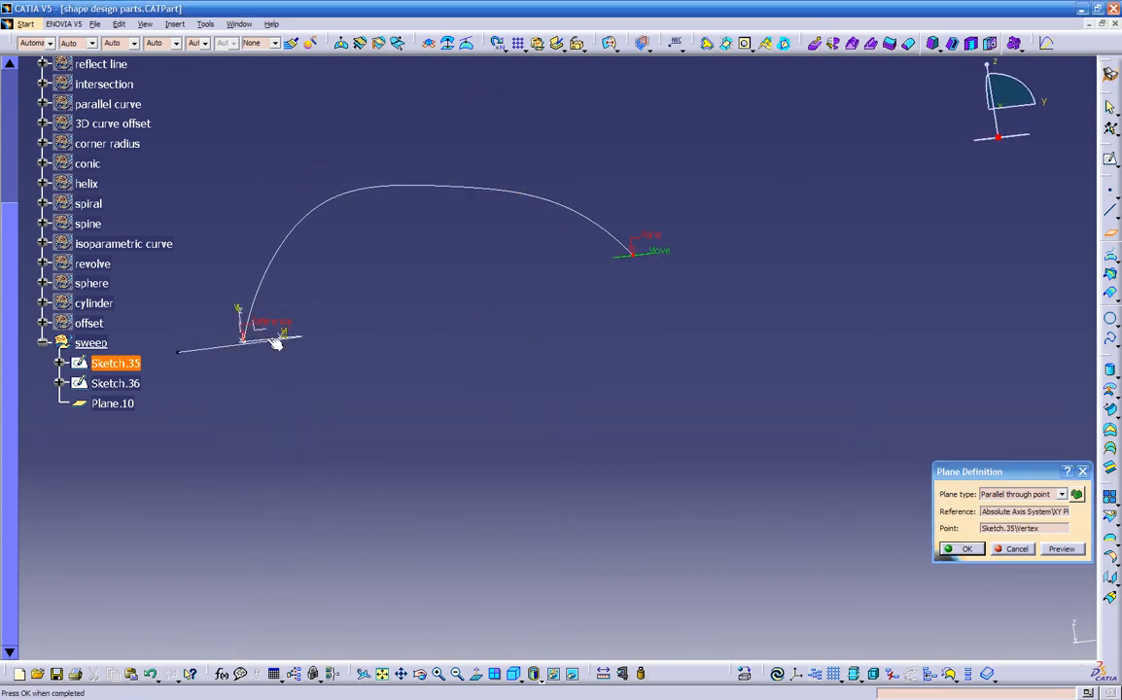
{"action": "middle_click_drag", "start_coordinate": [623, 285], "coordinate": [678, 482]}
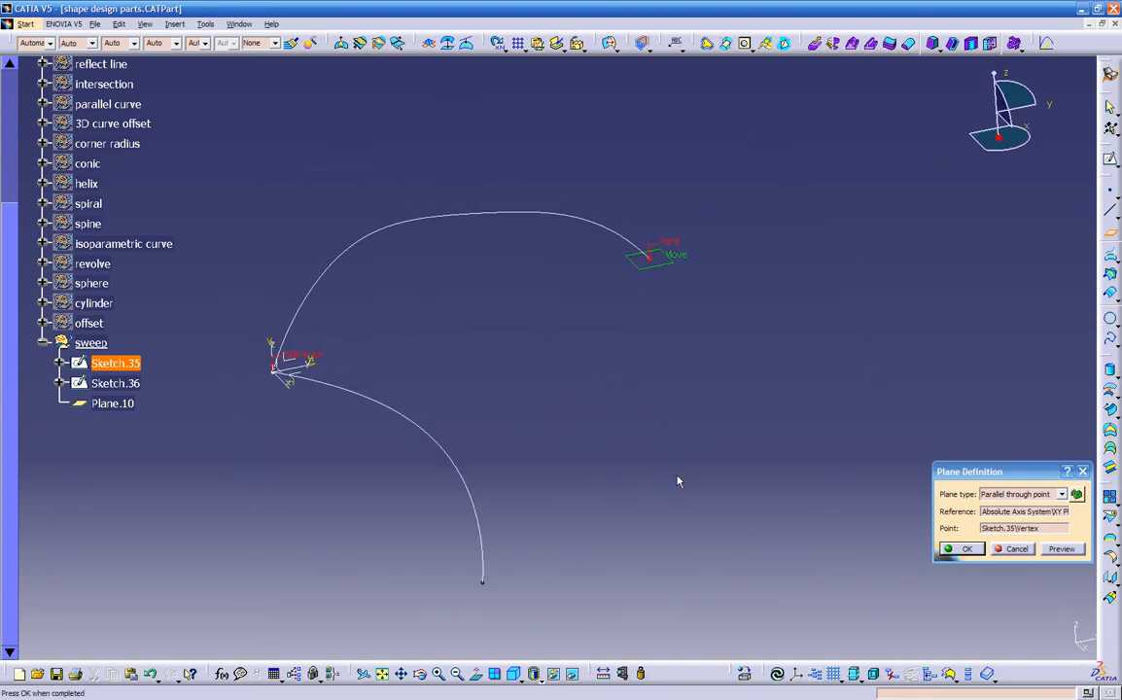
{"action": "left_click", "coordinate": [1017, 548]}
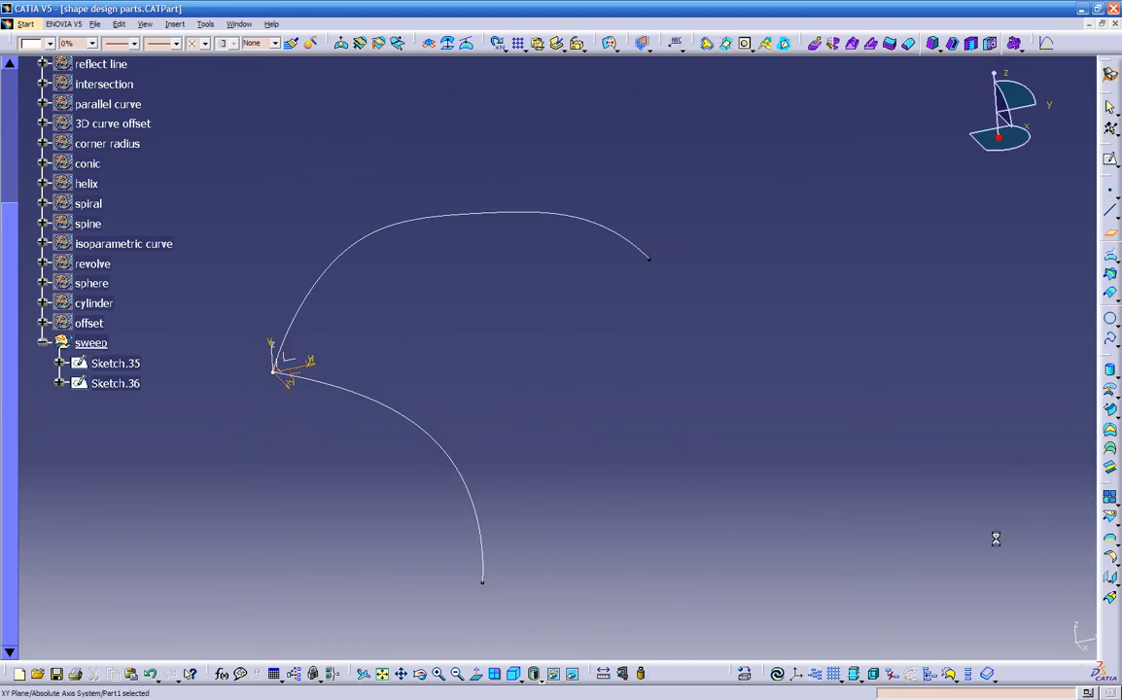
- Create a Parallel through point plane referencing the XY plane and passing through the free end of the YZ-plane spline
{"action": "left_click", "coordinate": [1110, 237]}
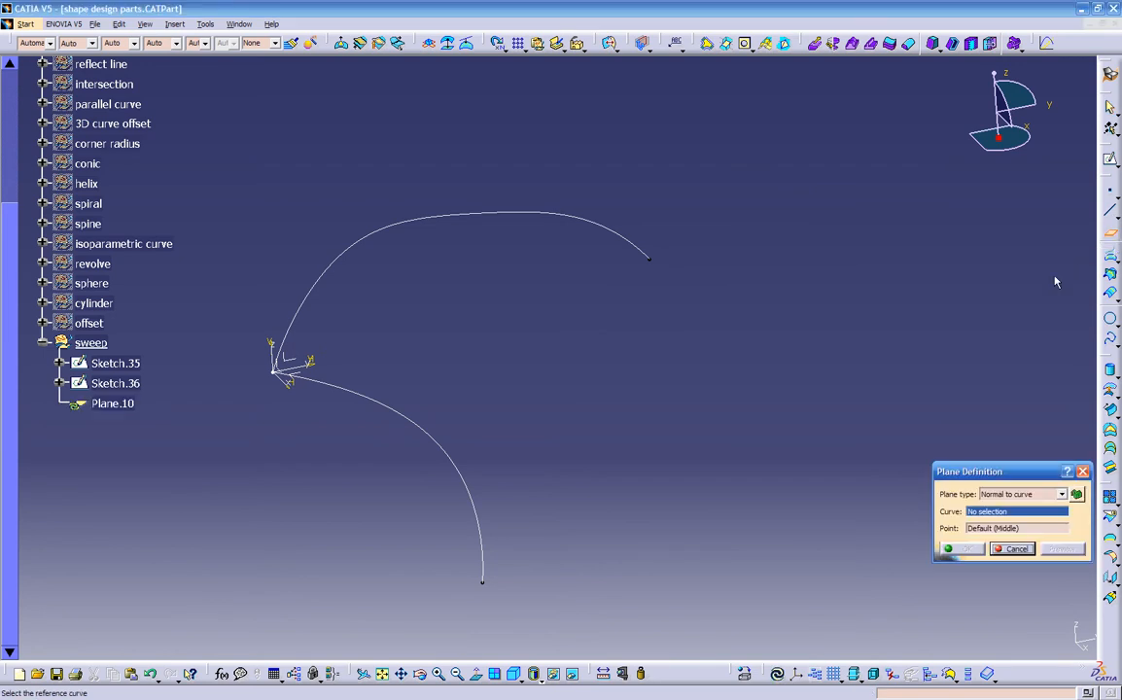
{"action": "left_click", "coordinate": [1002, 496]}
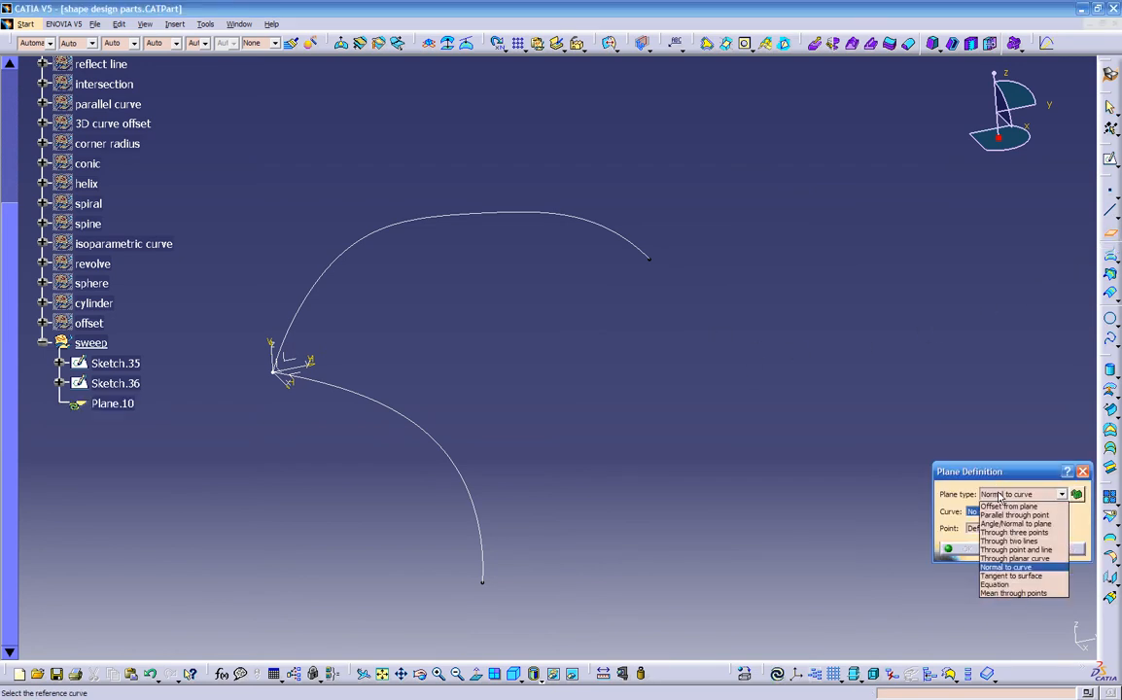
{"action": "left_click", "coordinate": [994, 516]}
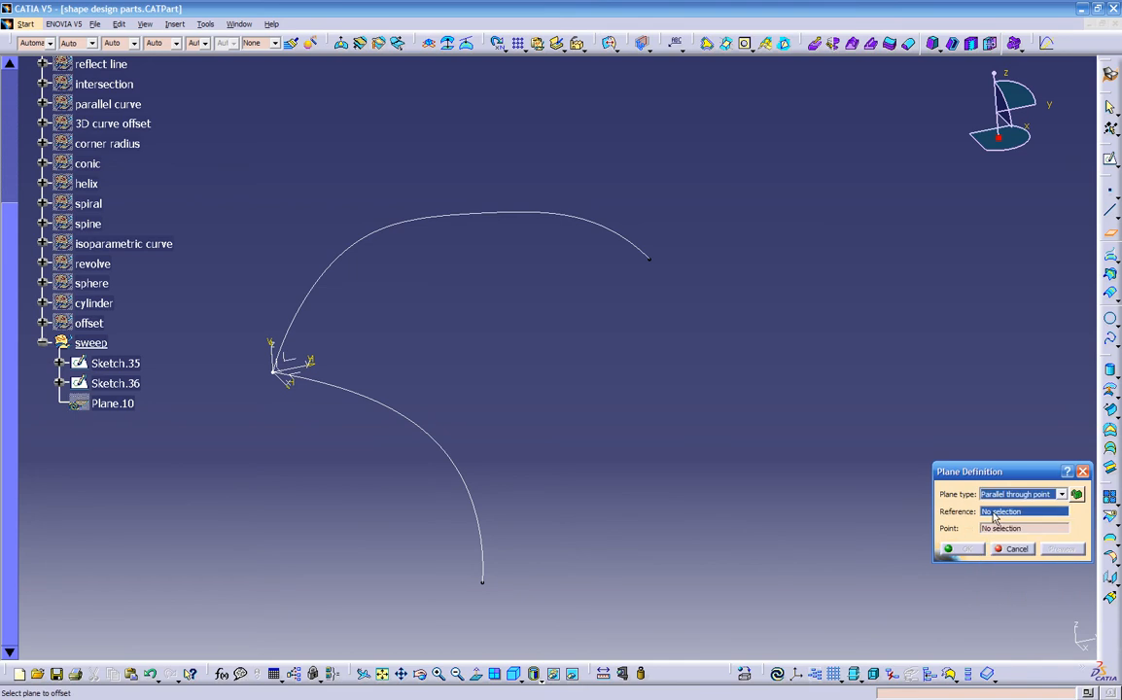
{"action": "left_click", "coordinate": [297, 374]}
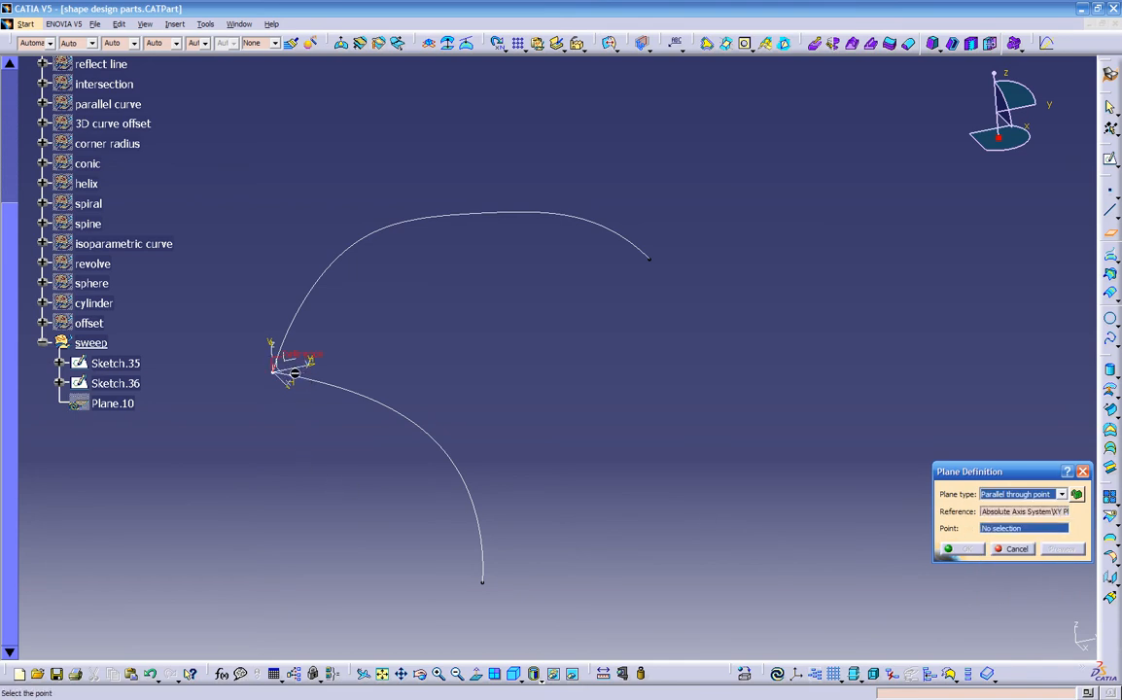
{"action": "left_click", "coordinate": [649, 258]}
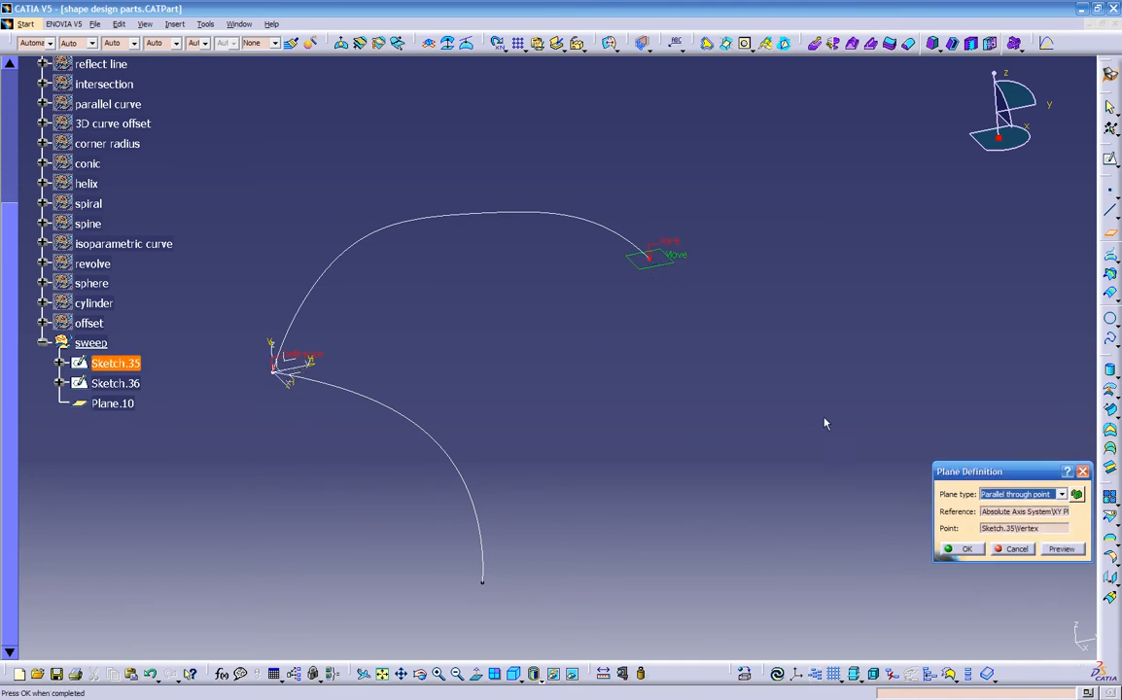
{"action": "left_click", "coordinate": [963, 549]}
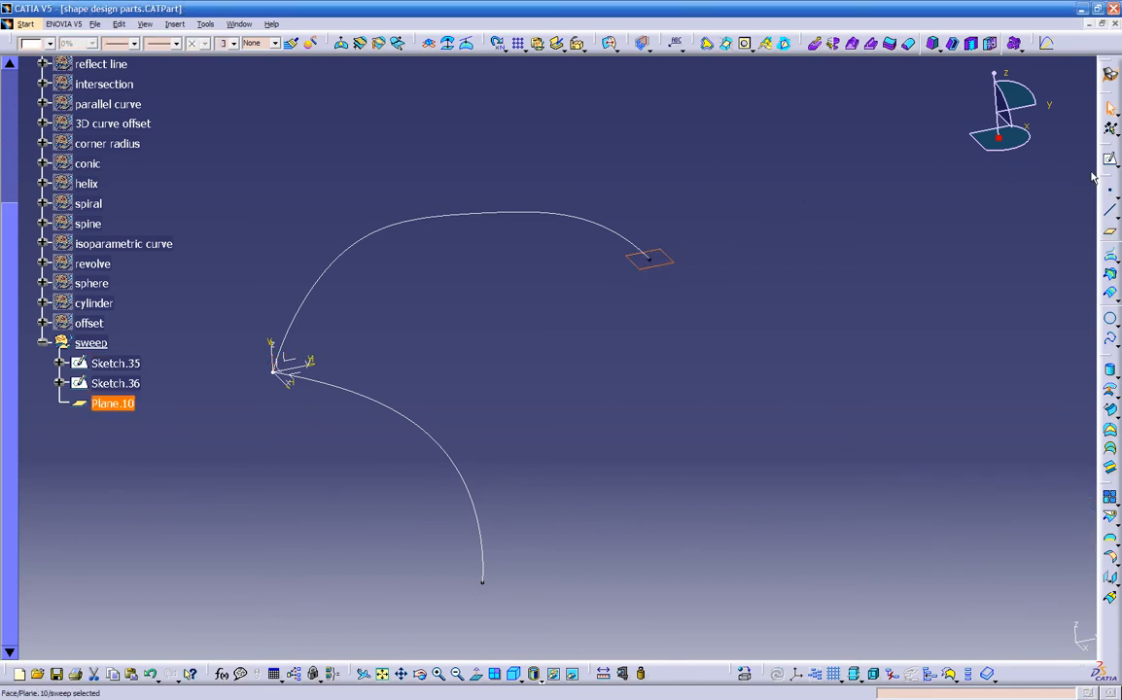
- Sketch on the plane at the YZ-plane spline's free end, project that endpoint into the sketch, and reopen it after exiting
{"action": "left_click", "coordinate": [1110, 159]}
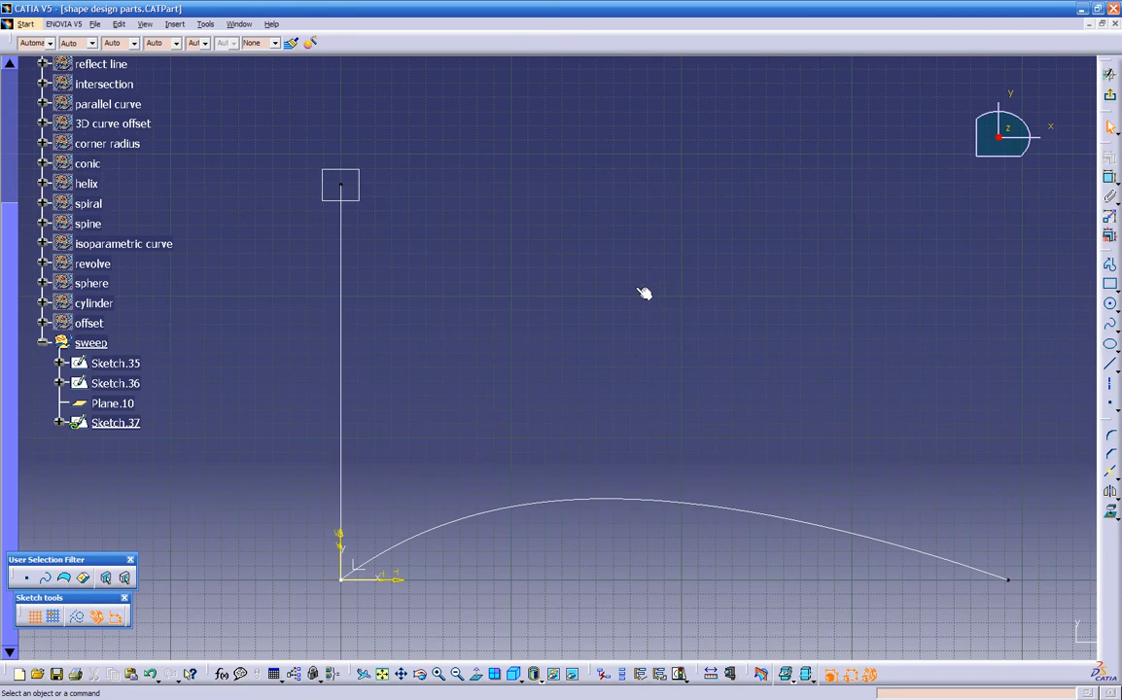
{"action": "left_click", "coordinate": [1110, 326]}
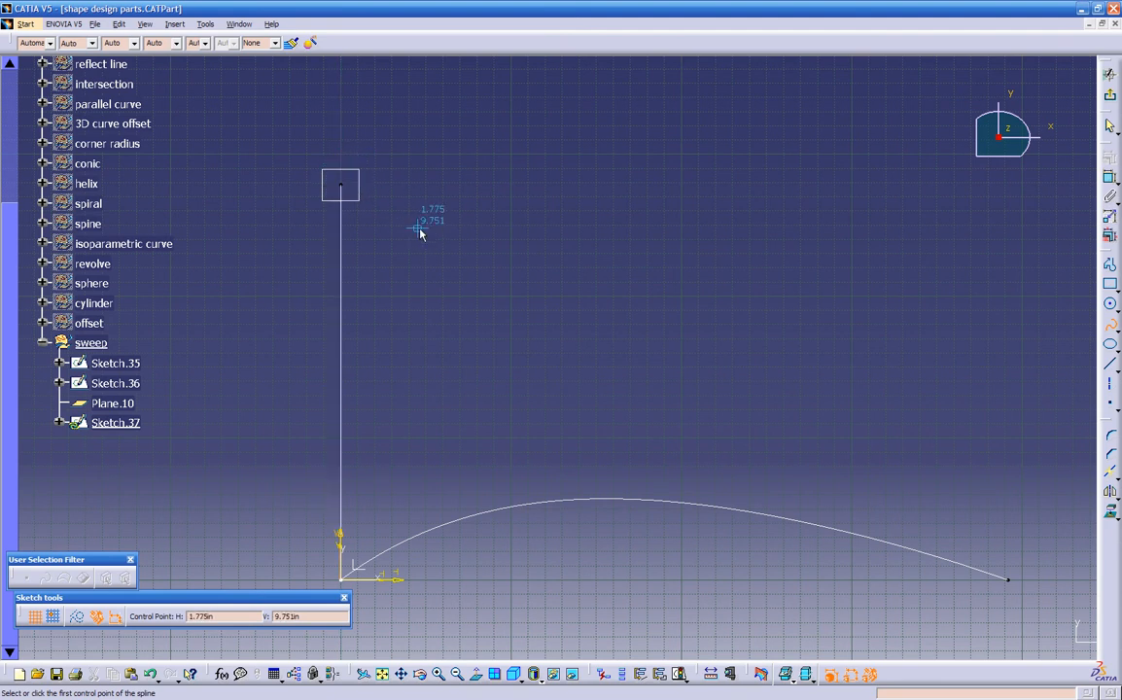
{"action": "key", "text": "Escape"}
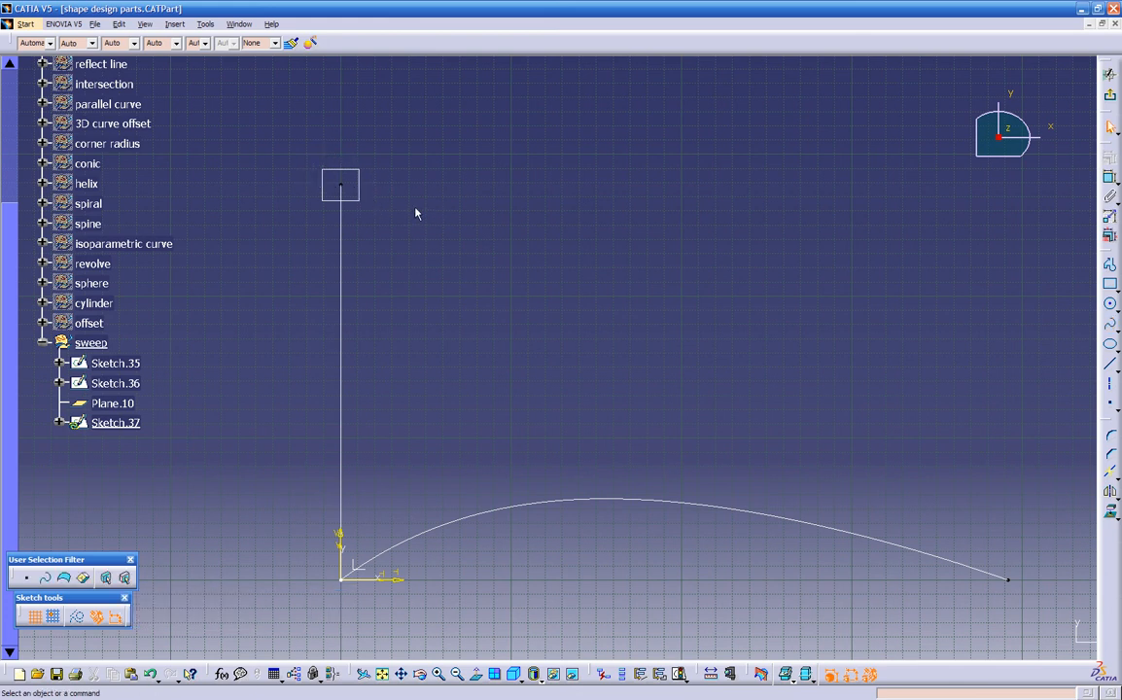
{"action": "left_click", "coordinate": [340, 188]}
{"action": "middle_click_drag", "start_coordinate": [399, 262], "coordinate": [302, 252]}
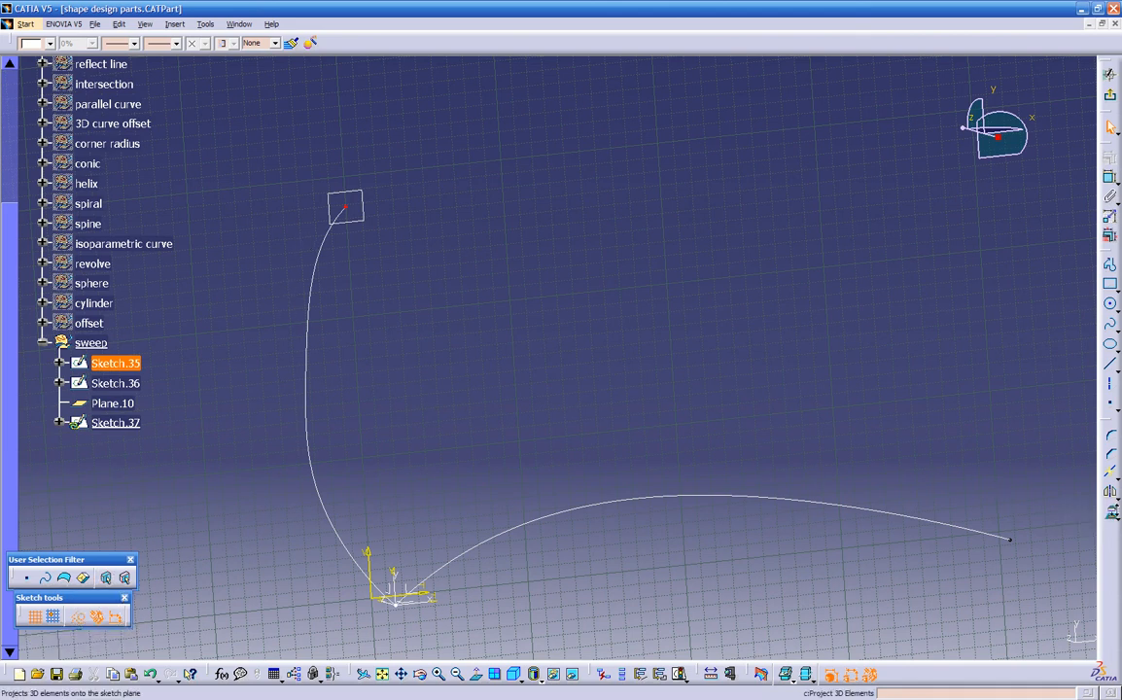
{"action": "left_click", "coordinate": [1112, 516]}
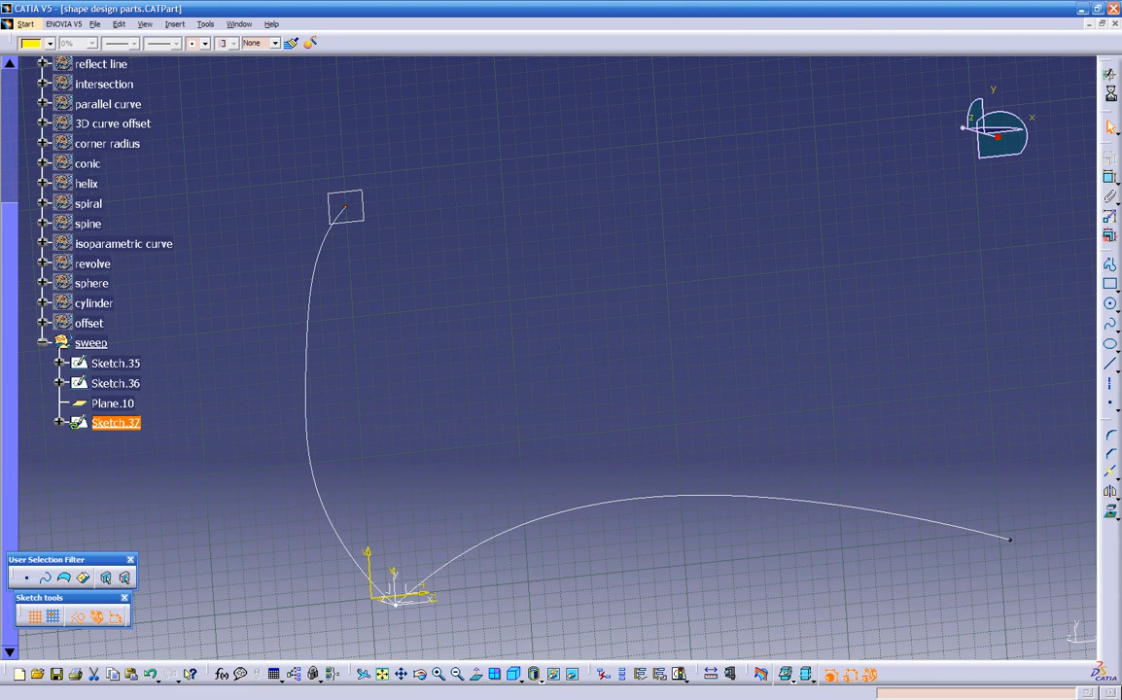
{"action": "left_click", "coordinate": [1110, 95]}
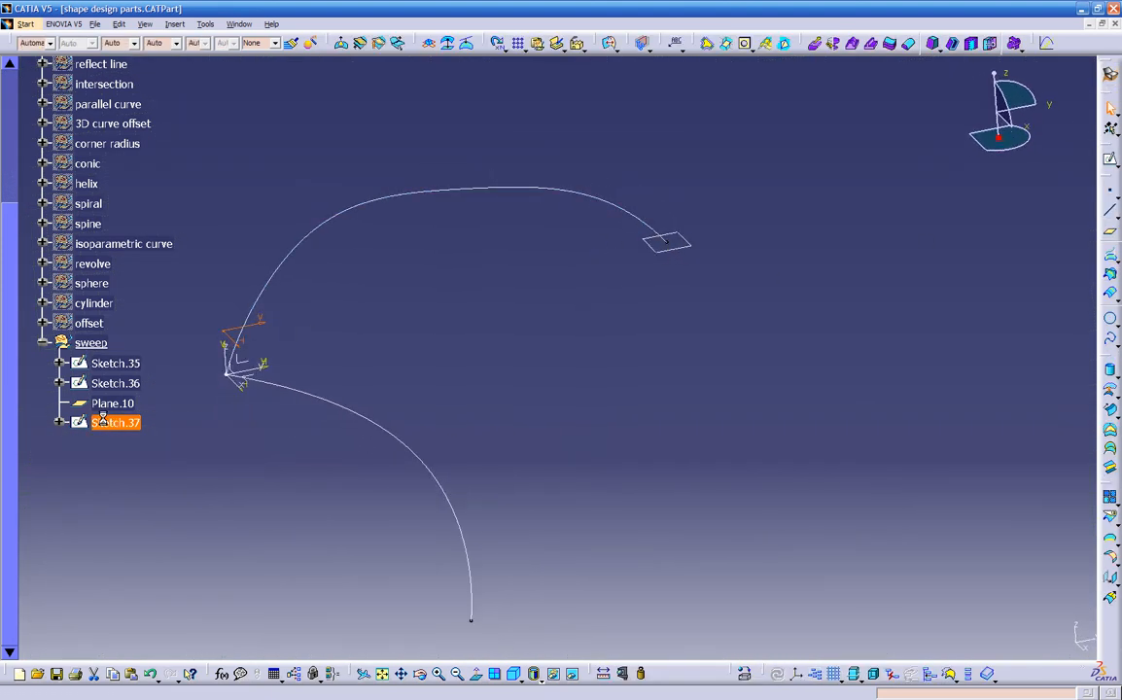
{"action": "middle_click_drag", "start_coordinate": [399, 249], "coordinate": [406, 285]}
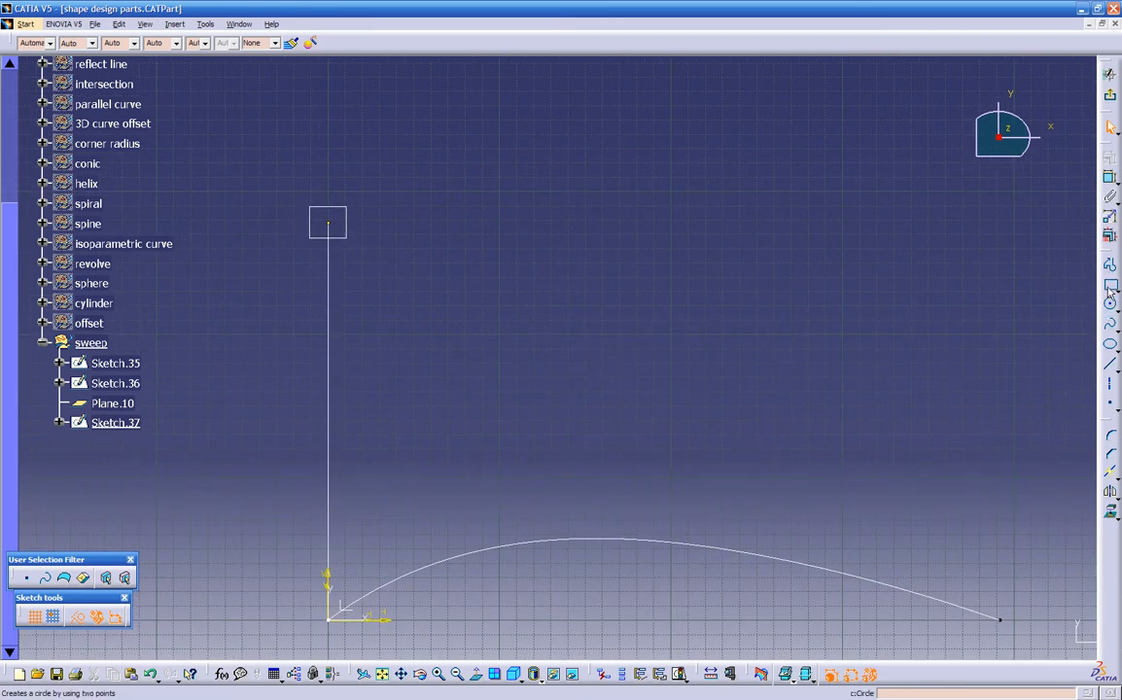
- Try to draw a short three-point spline starting at the projected point, and remove it
{"action": "left_click", "coordinate": [1110, 323]}
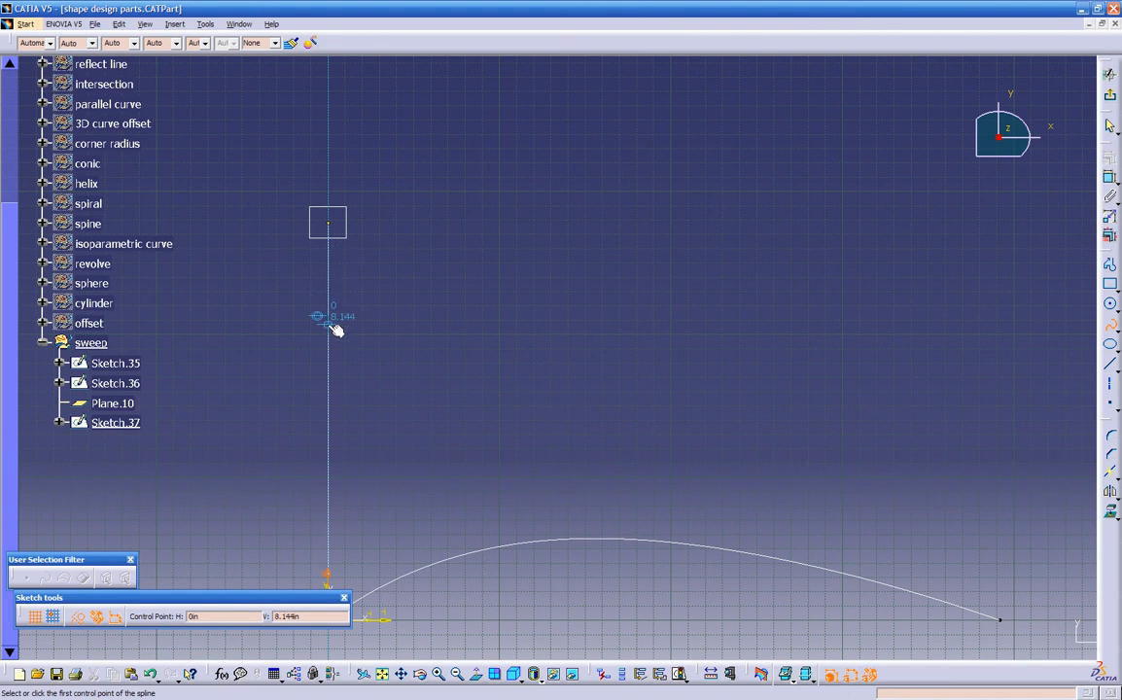
{"action": "middle_click_drag", "start_coordinate": [358, 398], "coordinate": [422, 317]}
{"action": "middle_click_drag", "start_coordinate": [401, 261], "coordinate": [375, 300]}
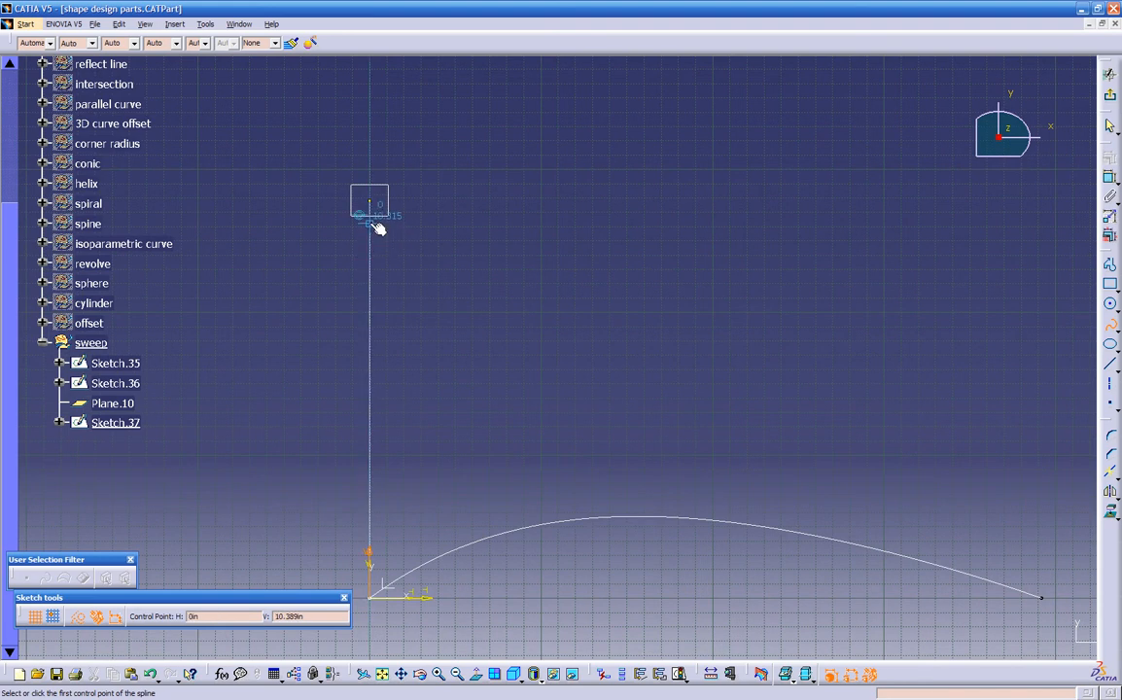
{"action": "mouse_move", "coordinate": [388, 229]}
{"action": "middle_mouse_down"}
{"action": "mouse_move", "coordinate": [295, 253]}
{"action": "mouse_move", "coordinate": [316, 230]}
{"action": "mouse_move", "coordinate": [306, 212]}
{"action": "mouse_move", "coordinate": [404, 230]}
{"action": "middle_mouse_up"}
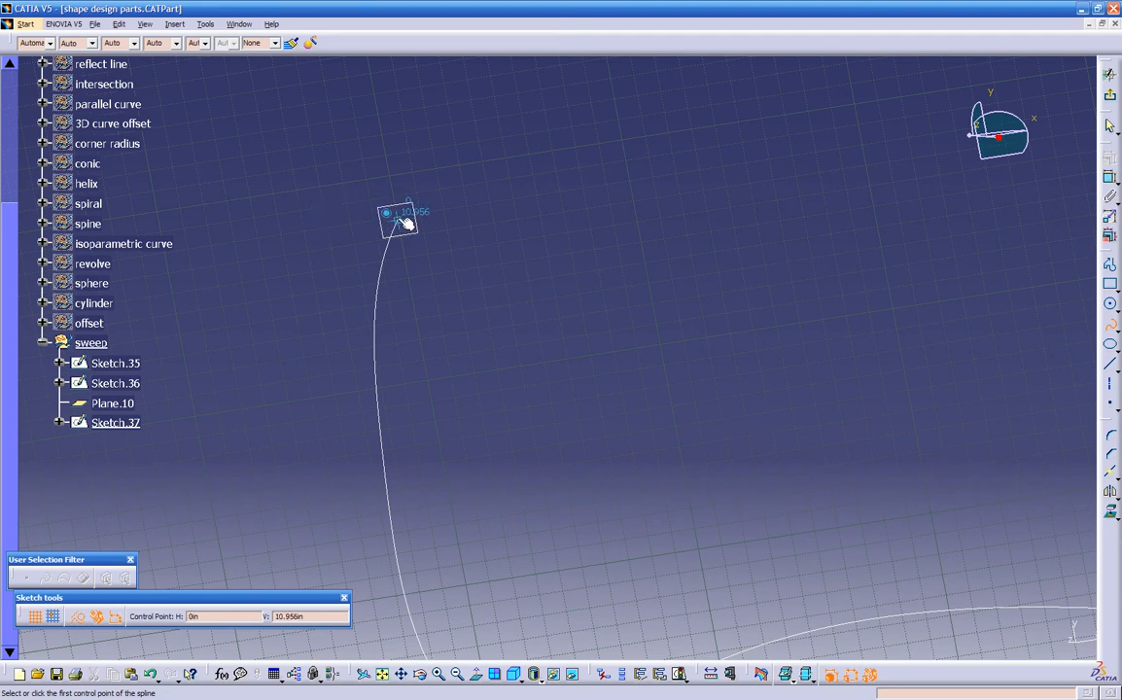
{"action": "left_click", "coordinate": [399, 220]}
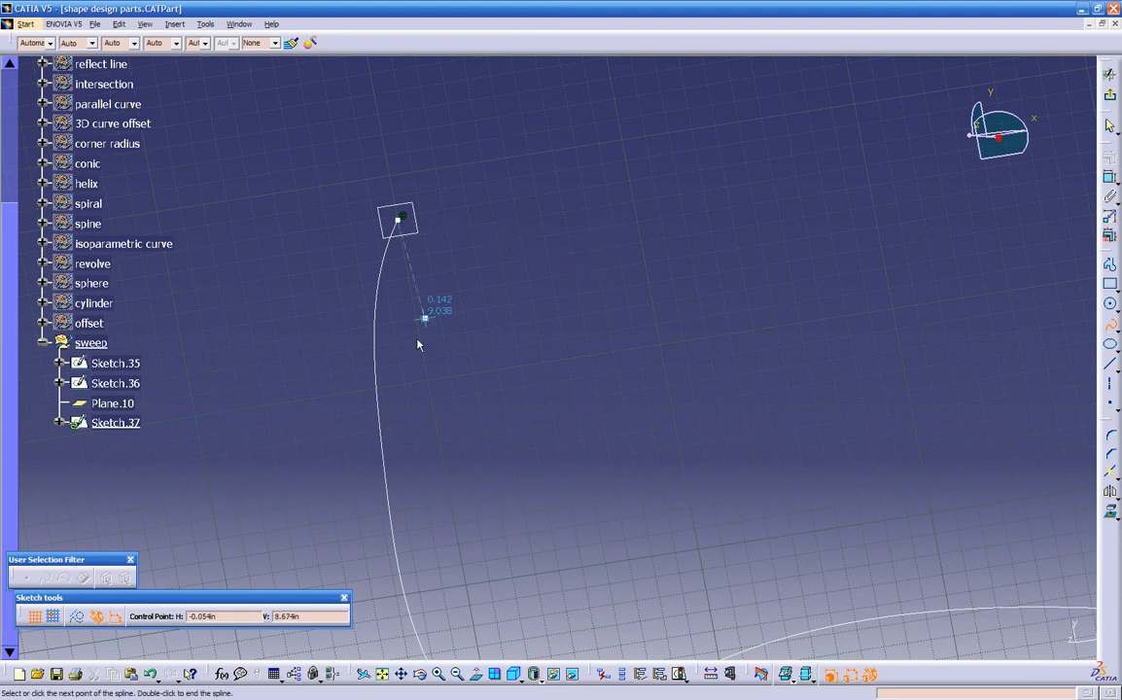
{"action": "left_click", "coordinate": [477, 674]}
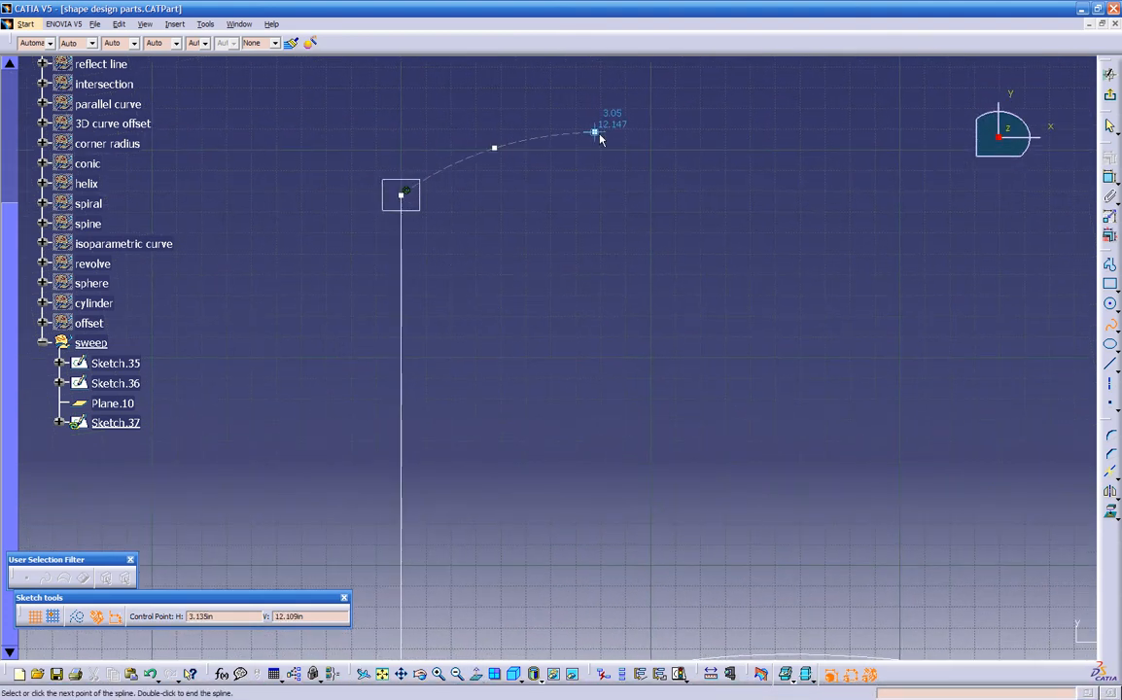
{"action": "middle_click_drag", "start_coordinate": [600, 136], "coordinate": [597, 151]}
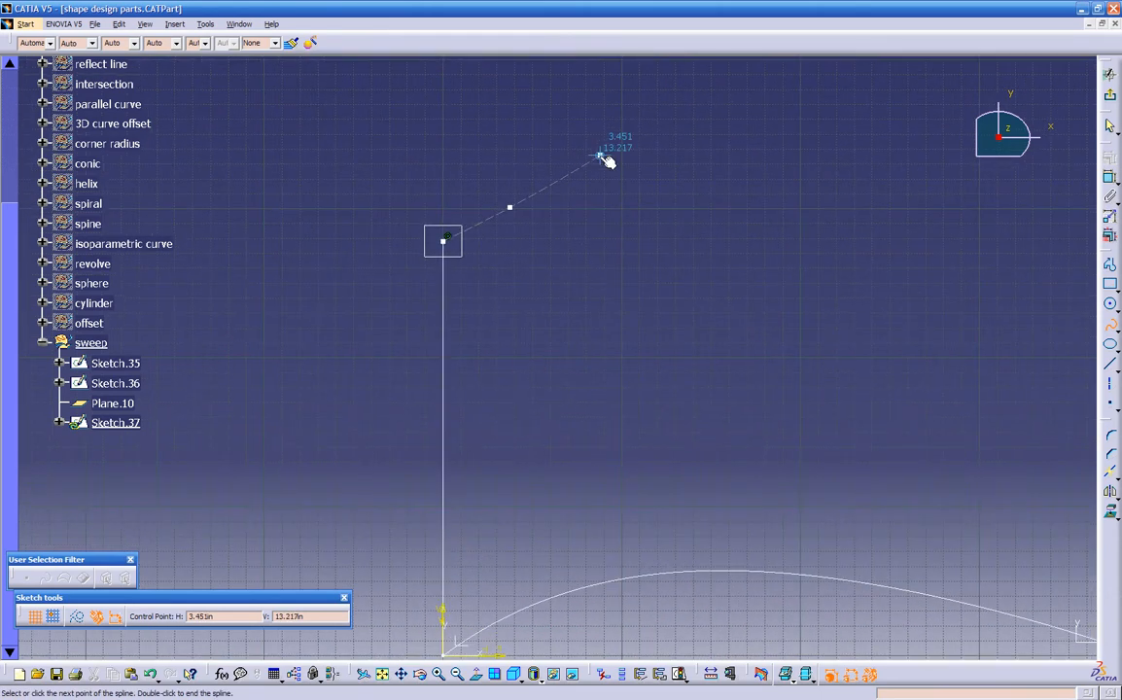
{"action": "key", "text": "Escape"}
{"action": "left_click", "coordinate": [635, 264]}
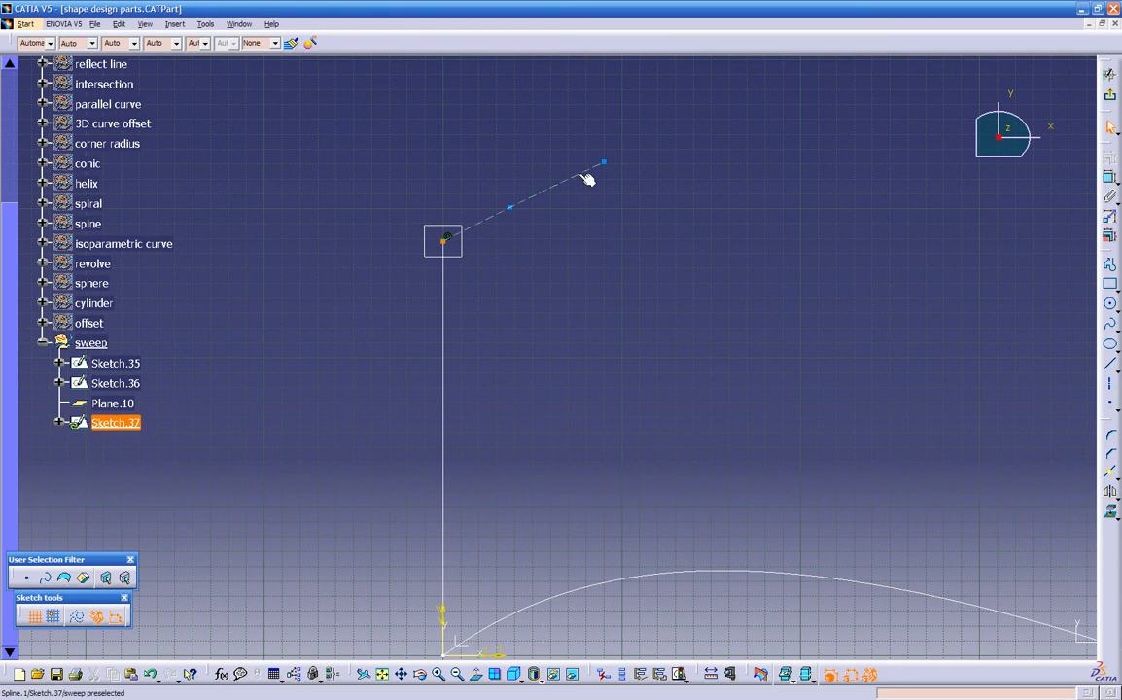
{"action": "key", "text": "Escape"}
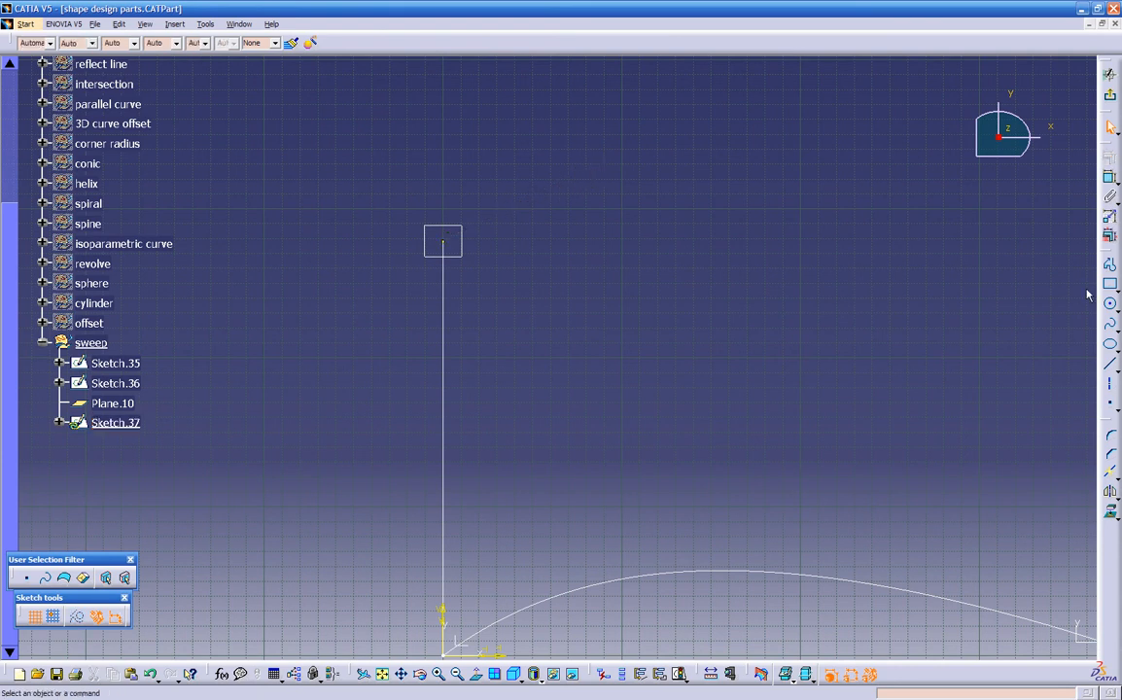
- Draw a wavy five-point spline from the projected point, ending slightly beyond the XY-plane spline's free end, and exit the sketch
{"action": "left_click", "coordinate": [1109, 327]}
{"action": "left_click", "coordinate": [445, 240]}
{"action": "left_click", "coordinate": [659, 201]}
{"action": "mouse_move", "coordinate": [718, 205]}
{"action": "middle_mouse_down"}
{"action": "mouse_move", "coordinate": [707, 278]}
{"action": "mouse_move", "coordinate": [592, 242]}
{"action": "middle_mouse_up"}
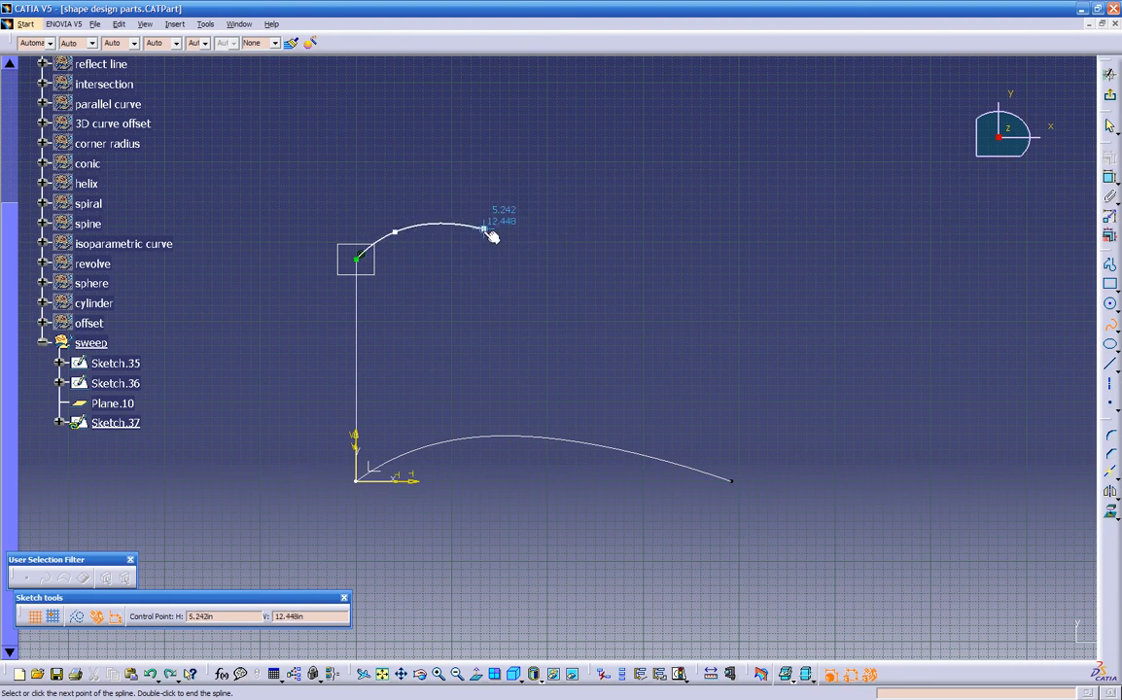
{"action": "left_click", "coordinate": [598, 269]}
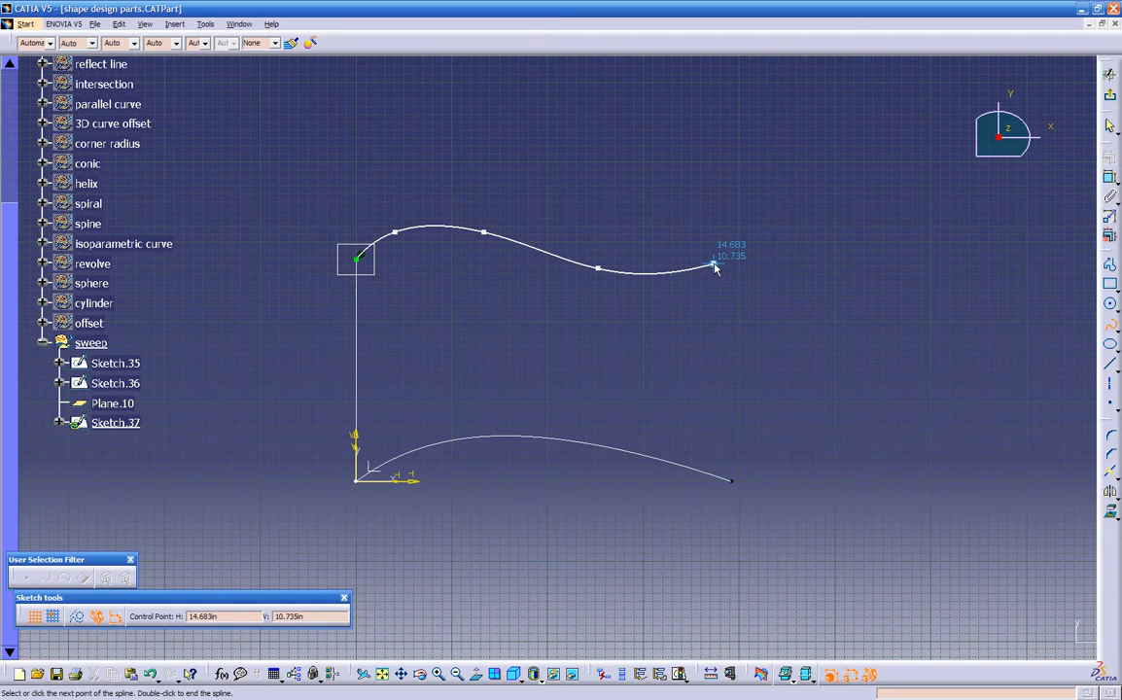
{"action": "left_click", "coordinate": [769, 257]}
{"action": "key", "text": "Escape"}
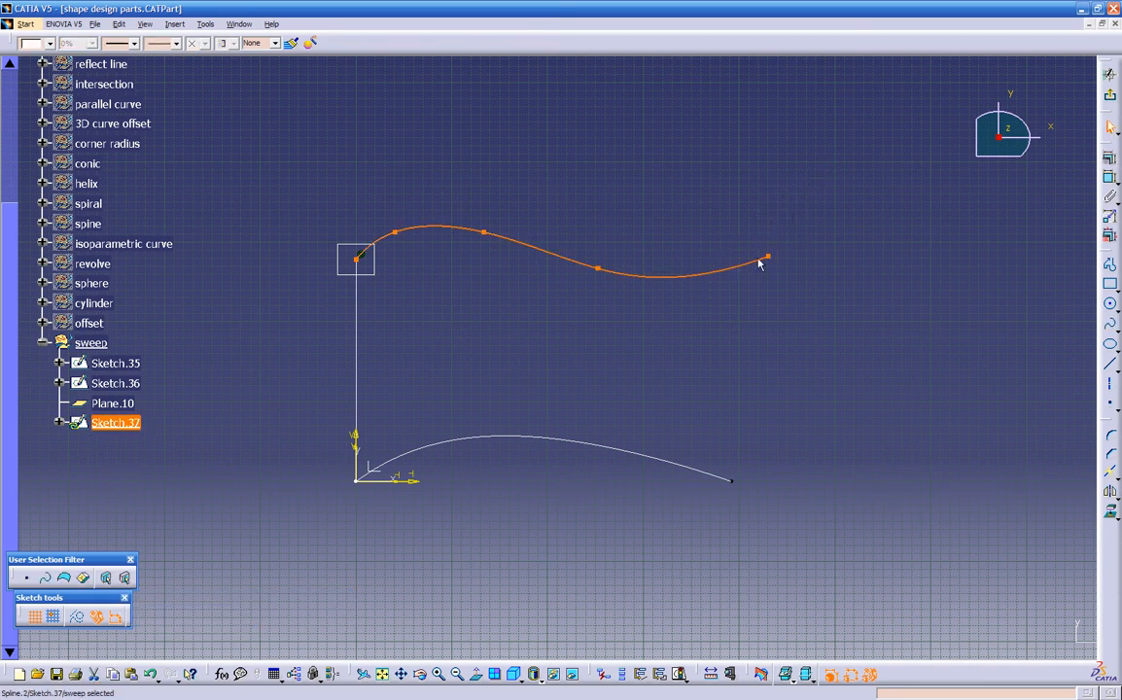
{"action": "left_click", "coordinate": [549, 336]}
{"action": "middle_click_drag", "start_coordinate": [550, 335], "coordinate": [515, 165]}
{"action": "mouse_move", "coordinate": [601, 426]}
{"action": "middle_mouse_down"}
{"action": "mouse_move", "coordinate": [457, 389]}
{"action": "mouse_move", "coordinate": [450, 341]}
{"action": "mouse_move", "coordinate": [649, 489]}
{"action": "mouse_move", "coordinate": [712, 601]}
{"action": "mouse_move", "coordinate": [584, 566]}
{"action": "mouse_move", "coordinate": [534, 481]}
{"action": "mouse_move", "coordinate": [351, 482]}
{"action": "mouse_move", "coordinate": [671, 525]}
{"action": "middle_mouse_up"}
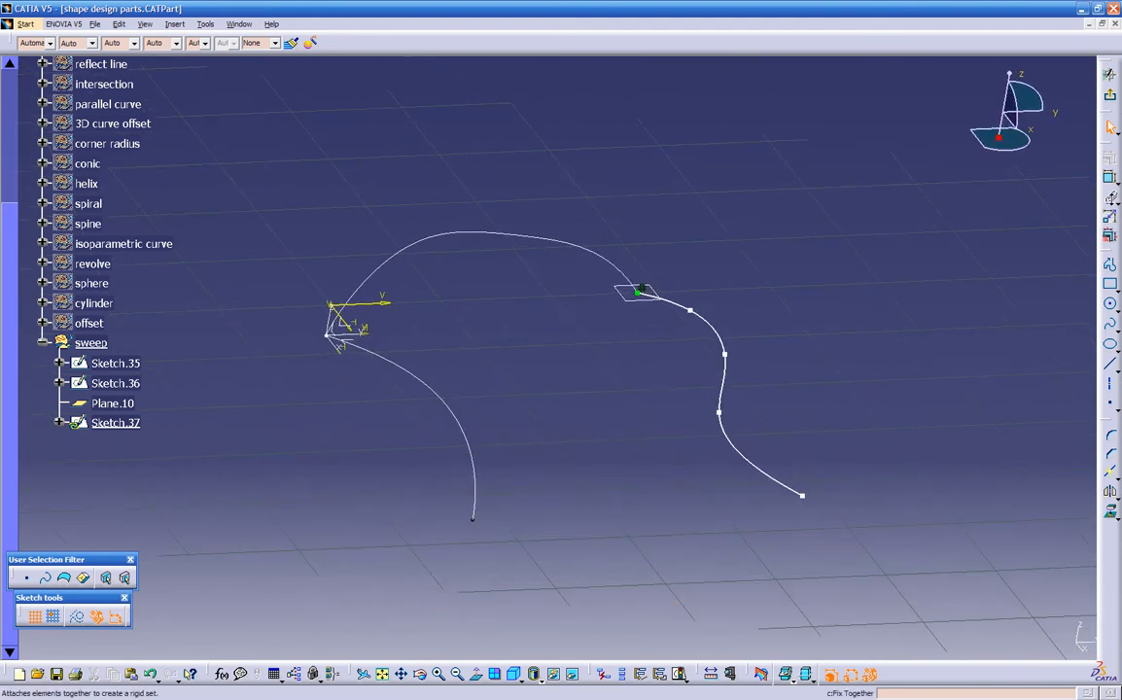
{"action": "left_click", "coordinate": [1111, 97]}
- Create a Normal to curve plane on the XY-plane spline through the vertex at its free end
{"action": "left_click", "coordinate": [588, 381]}
{"action": "mouse_move", "coordinate": [549, 410]}
{"action": "middle_mouse_down"}
{"action": "mouse_move", "coordinate": [526, 399]}
{"action": "mouse_move", "coordinate": [699, 456]}
{"action": "mouse_move", "coordinate": [741, 446]}
{"action": "mouse_move", "coordinate": [571, 485]}
{"action": "mouse_move", "coordinate": [503, 474]}
{"action": "mouse_move", "coordinate": [594, 445]}
{"action": "mouse_move", "coordinate": [588, 359]}
{"action": "mouse_move", "coordinate": [762, 344]}
{"action": "mouse_move", "coordinate": [791, 321]}
{"action": "mouse_move", "coordinate": [794, 301]}
{"action": "middle_mouse_up"}
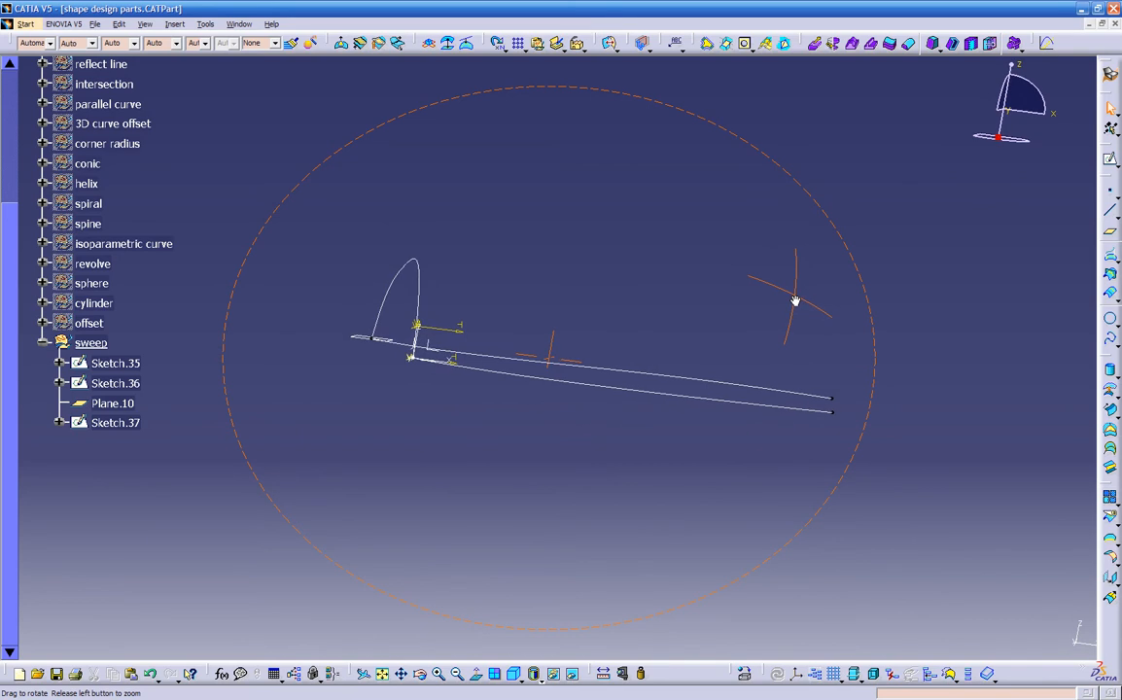
{"action": "mouse_move", "coordinate": [894, 345]}
{"action": "middle_mouse_down"}
{"action": "mouse_move", "coordinate": [871, 460]}
{"action": "mouse_move", "coordinate": [724, 437]}
{"action": "mouse_move", "coordinate": [748, 375]}
{"action": "mouse_move", "coordinate": [726, 272]}
{"action": "mouse_move", "coordinate": [639, 260]}
{"action": "mouse_move", "coordinate": [601, 298]}
{"action": "mouse_move", "coordinate": [592, 430]}
{"action": "mouse_move", "coordinate": [640, 432]}
{"action": "mouse_move", "coordinate": [543, 366]}
{"action": "mouse_move", "coordinate": [736, 451]}
{"action": "mouse_move", "coordinate": [873, 405]}
{"action": "middle_mouse_up"}
{"action": "mouse_move", "coordinate": [613, 417]}
{"action": "middle_mouse_down"}
{"action": "mouse_move", "coordinate": [564, 453]}
{"action": "mouse_move", "coordinate": [409, 469]}
{"action": "mouse_move", "coordinate": [220, 358]}
{"action": "mouse_move", "coordinate": [404, 442]}
{"action": "mouse_move", "coordinate": [747, 465]}
{"action": "mouse_move", "coordinate": [680, 439]}
{"action": "middle_mouse_up"}
{"action": "left_click", "coordinate": [680, 438]}
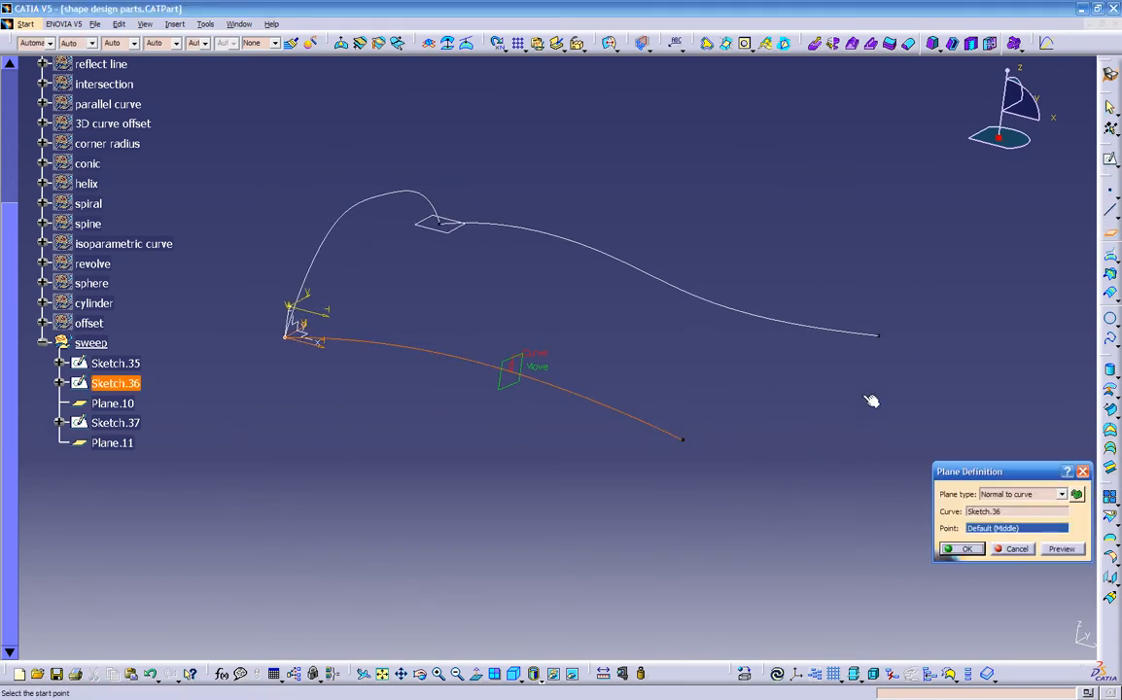
{"action": "left_click", "coordinate": [688, 440]}
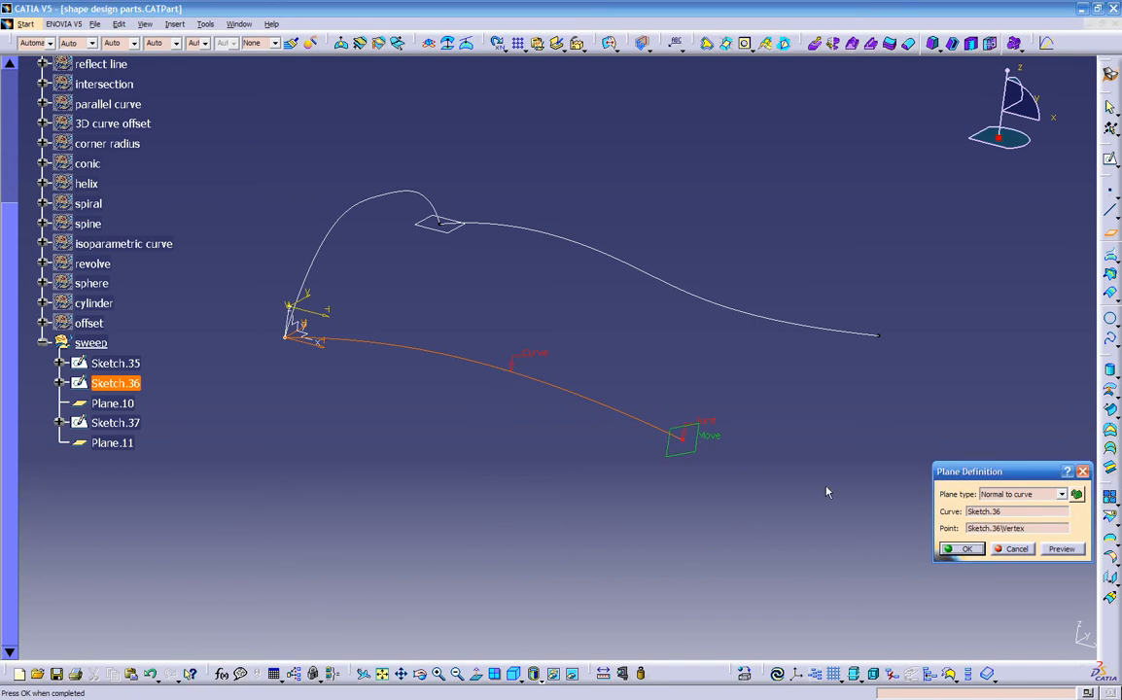
{"action": "left_click", "coordinate": [962, 550]}
{"action": "middle_click_drag", "start_coordinate": [932, 610], "coordinate": [616, 425]}
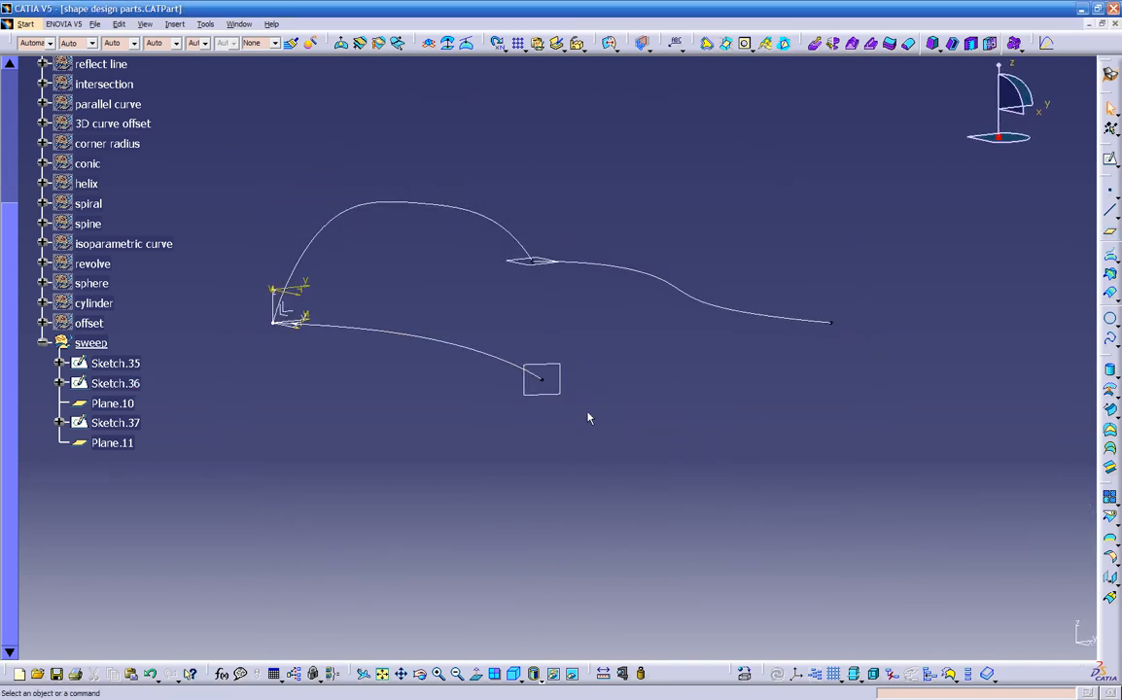
{"action": "left_click", "coordinate": [558, 396]}
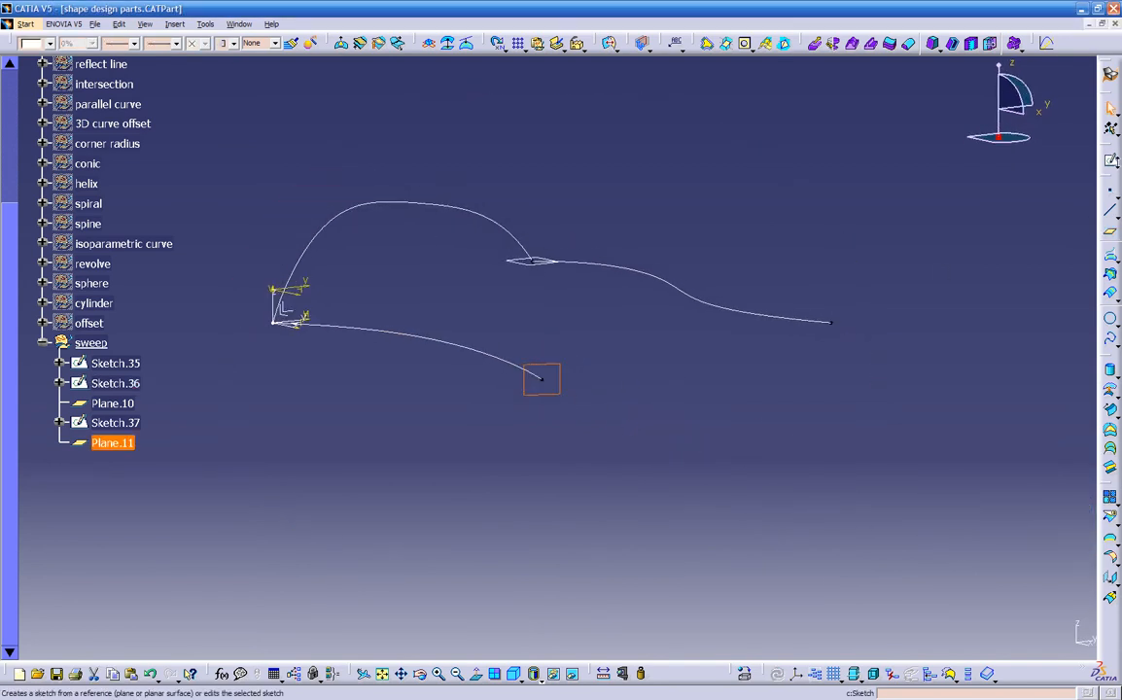
{"action": "left_click", "coordinate": [1115, 162]}
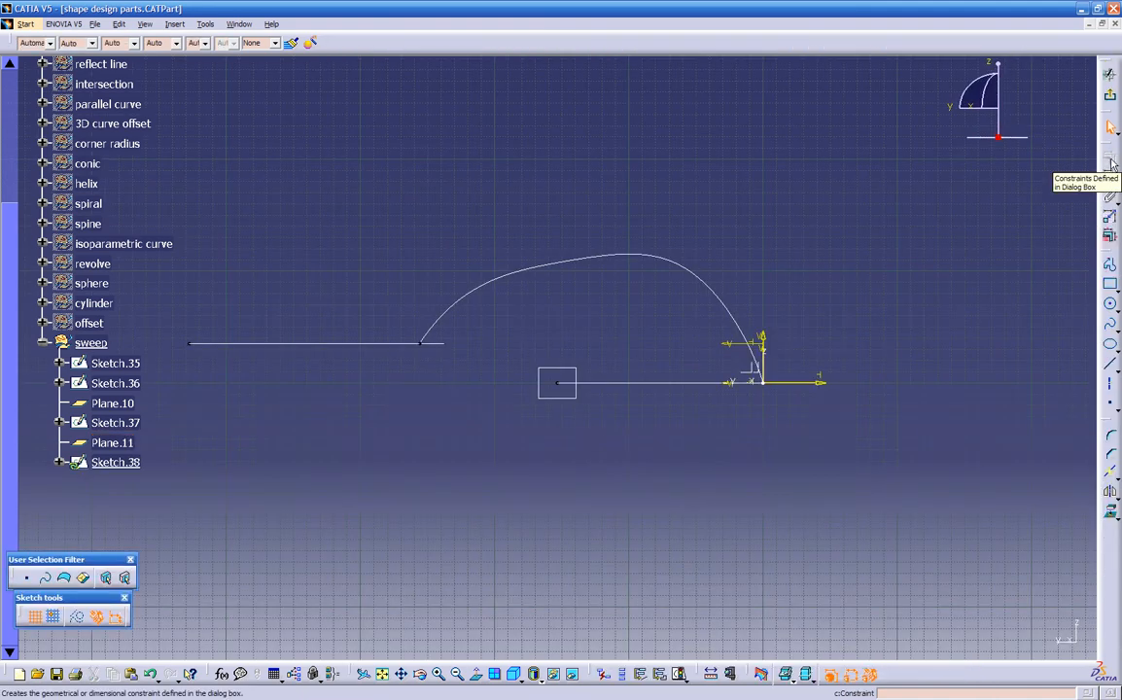
{"action": "mouse_move", "coordinate": [581, 370]}
{"action": "middle_mouse_down"}
{"action": "mouse_move", "coordinate": [564, 394]}
{"action": "mouse_move", "coordinate": [578, 347]}
{"action": "mouse_move", "coordinate": [564, 416]}
{"action": "middle_mouse_up"}
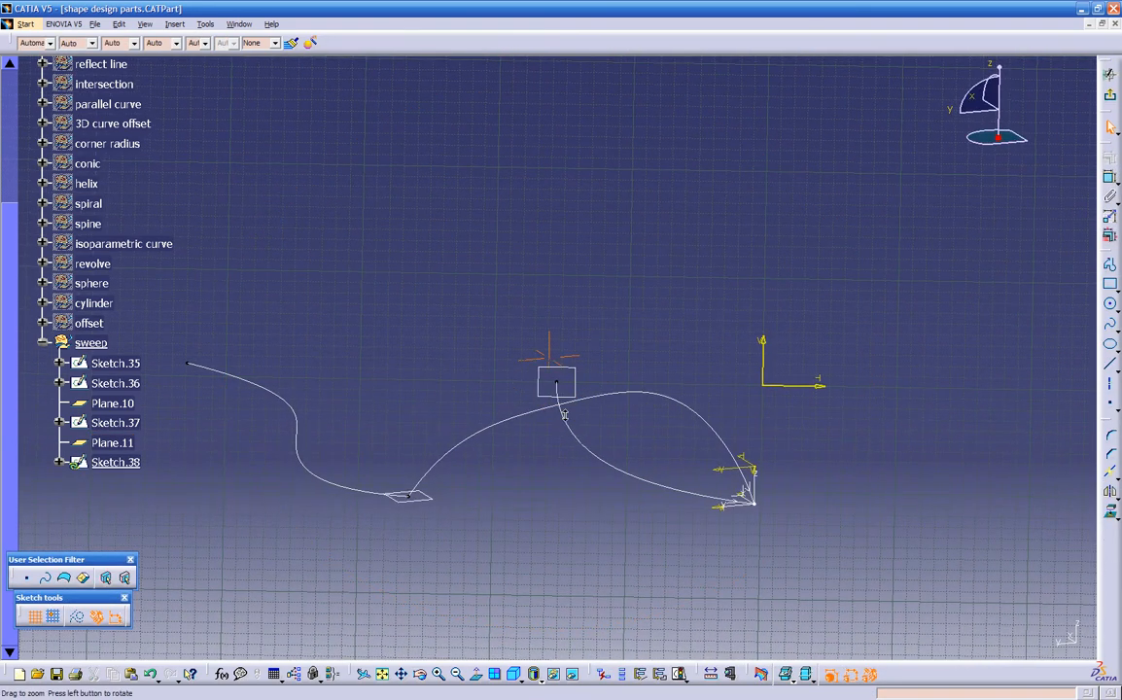
{"action": "left_click", "coordinate": [477, 675]}
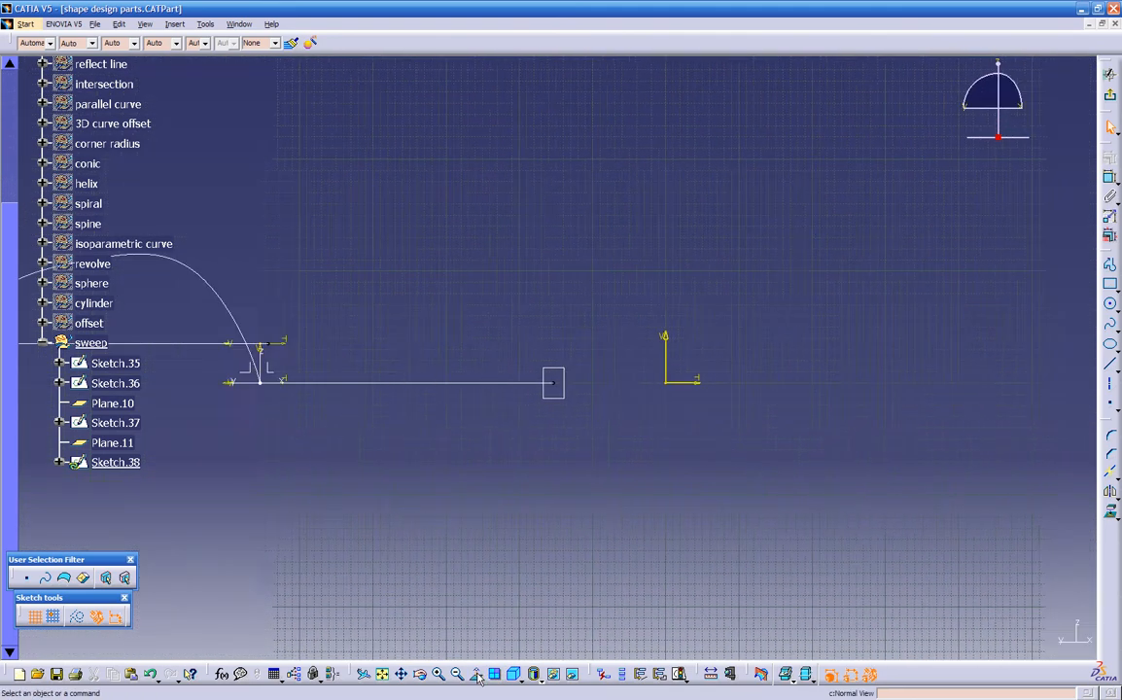
{"action": "middle_click_drag", "start_coordinate": [536, 390], "coordinate": [543, 505]}
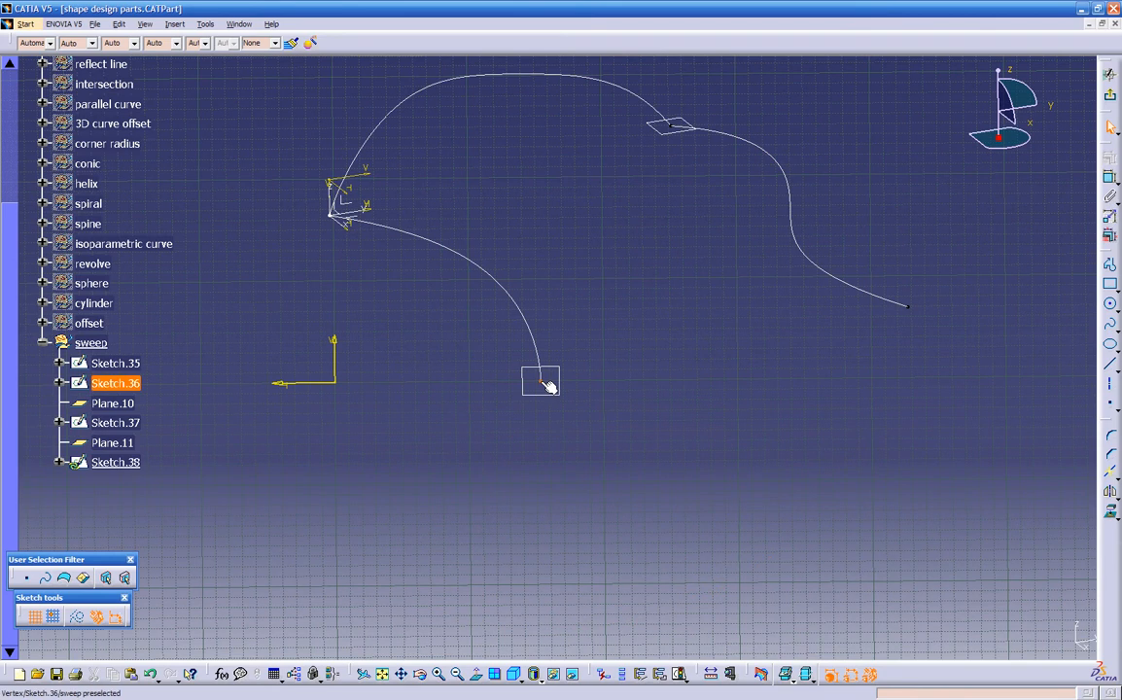
{"action": "middle_click_drag", "start_coordinate": [513, 465], "coordinate": [815, 490]}
{"action": "mouse_move", "coordinate": [612, 420]}
{"action": "middle_mouse_down"}
{"action": "mouse_move", "coordinate": [618, 454]}
{"action": "mouse_move", "coordinate": [661, 439]}
{"action": "mouse_move", "coordinate": [628, 413]}
{"action": "middle_mouse_up"}
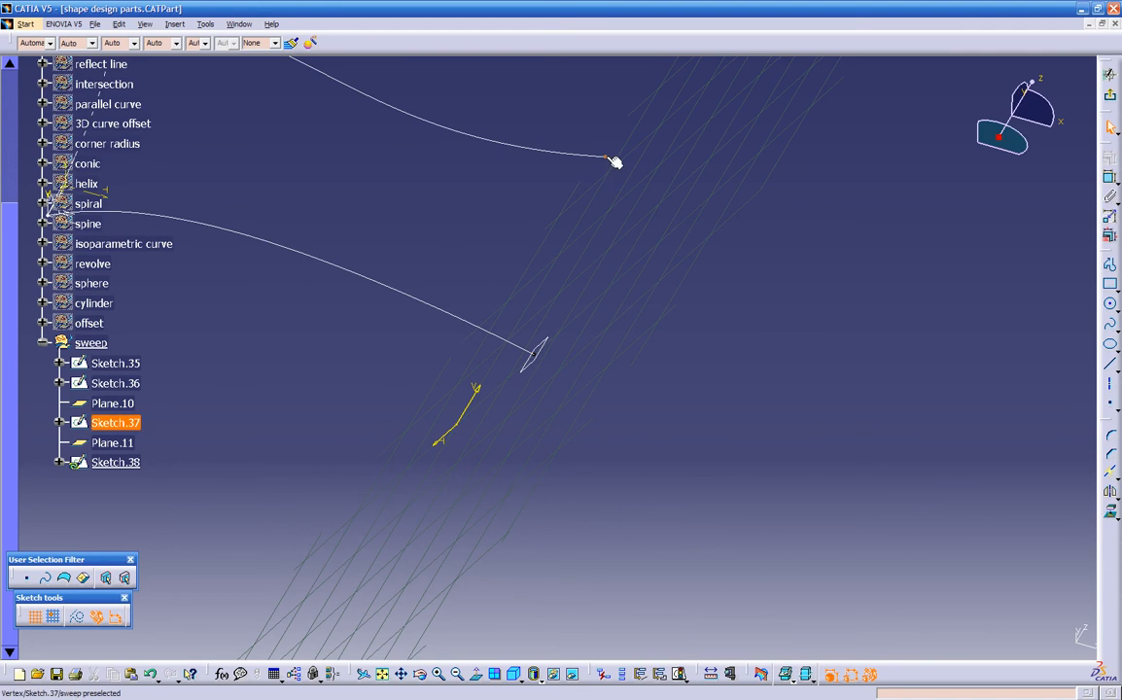
{"action": "middle_click_drag", "start_coordinate": [545, 391], "coordinate": [1036, 207]}
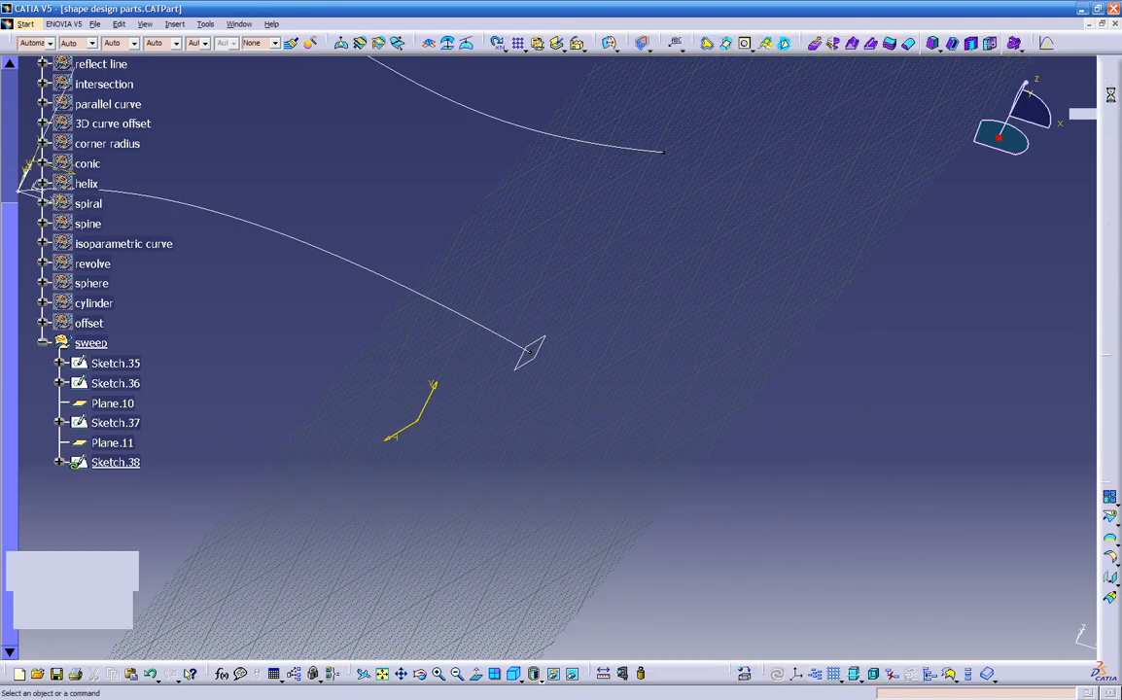
- Create a Point-Point line from the XY-plane spline's free end to the wavy spline's free end
{"action": "mouse_move", "coordinate": [580, 320]}
{"action": "middle_mouse_down"}
{"action": "mouse_move", "coordinate": [703, 410]}
{"action": "mouse_move", "coordinate": [556, 356]}
{"action": "mouse_move", "coordinate": [531, 478]}
{"action": "mouse_move", "coordinate": [582, 464]}
{"action": "mouse_move", "coordinate": [636, 372]}
{"action": "mouse_move", "coordinate": [651, 368]}
{"action": "mouse_move", "coordinate": [621, 369]}
{"action": "mouse_move", "coordinate": [636, 456]}
{"action": "mouse_move", "coordinate": [1011, 245]}
{"action": "middle_mouse_up"}
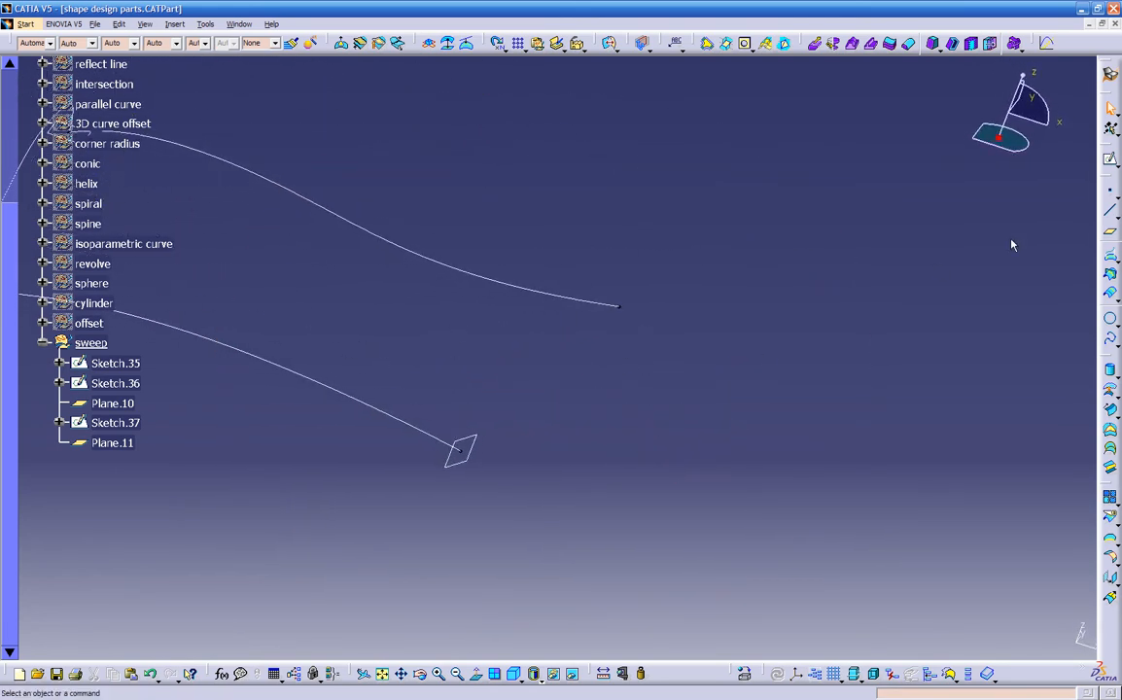
{"action": "left_click", "coordinate": [1114, 216]}
{"action": "left_click", "coordinate": [463, 449]}
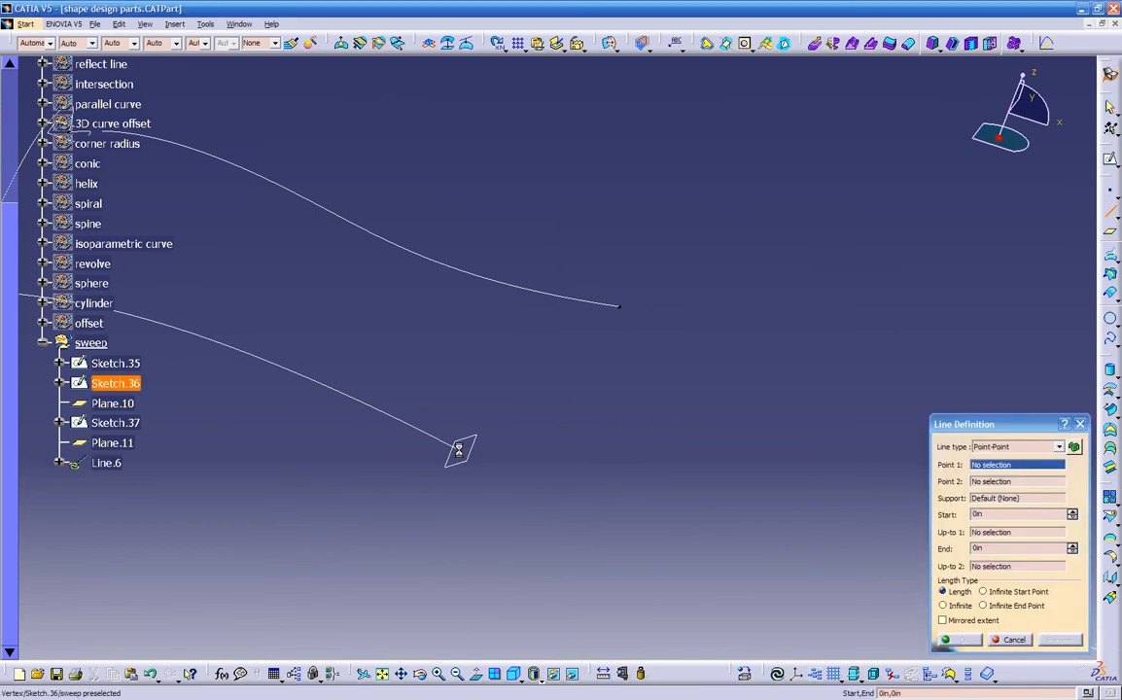
{"action": "left_click", "coordinate": [622, 309]}
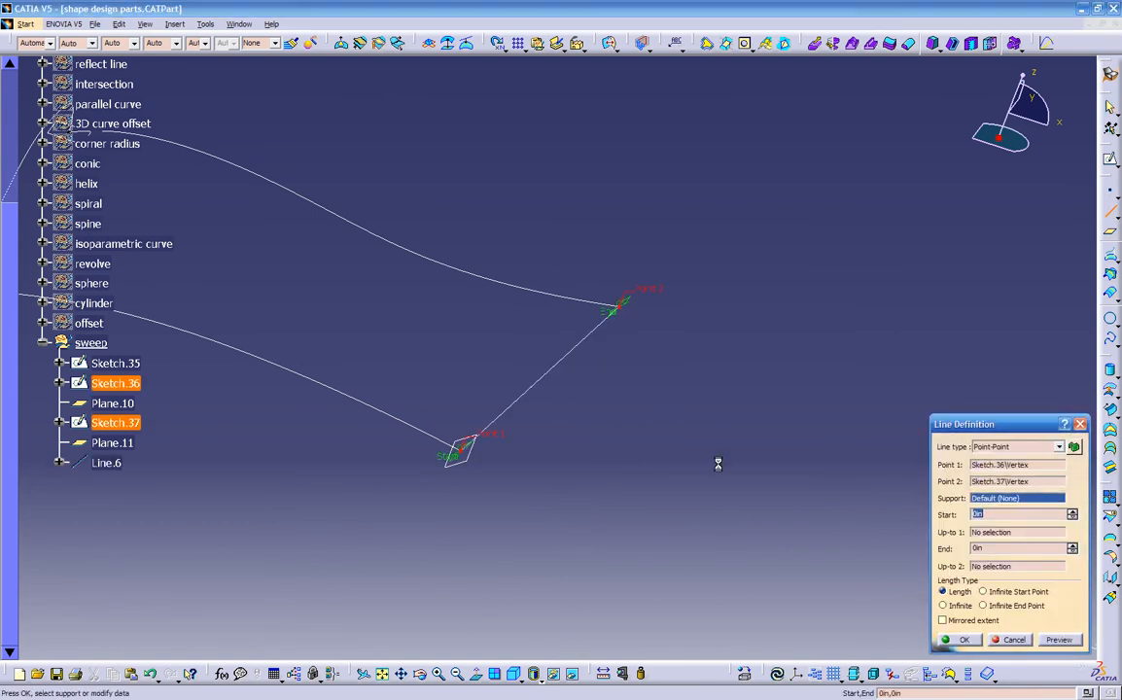
{"action": "left_click", "coordinate": [948, 639]}
- Create a reference point on the plane normal to the XY-plane spline's free end, above the connecting line's midsection
{"action": "mouse_move", "coordinate": [759, 526]}
{"action": "middle_mouse_down"}
{"action": "mouse_move", "coordinate": [581, 439]}
{"action": "mouse_move", "coordinate": [720, 402]}
{"action": "mouse_move", "coordinate": [714, 421]}
{"action": "mouse_move", "coordinate": [762, 426]}
{"action": "mouse_move", "coordinate": [605, 420]}
{"action": "mouse_move", "coordinate": [483, 480]}
{"action": "mouse_move", "coordinate": [612, 458]}
{"action": "mouse_move", "coordinate": [614, 474]}
{"action": "mouse_move", "coordinate": [574, 479]}
{"action": "mouse_move", "coordinate": [600, 474]}
{"action": "mouse_move", "coordinate": [574, 659]}
{"action": "mouse_move", "coordinate": [565, 513]}
{"action": "mouse_move", "coordinate": [534, 534]}
{"action": "mouse_move", "coordinate": [727, 234]}
{"action": "mouse_move", "coordinate": [774, 263]}
{"action": "mouse_move", "coordinate": [589, 288]}
{"action": "mouse_move", "coordinate": [686, 314]}
{"action": "mouse_move", "coordinate": [676, 321]}
{"action": "mouse_move", "coordinate": [531, 321]}
{"action": "mouse_move", "coordinate": [682, 310]}
{"action": "mouse_move", "coordinate": [766, 356]}
{"action": "mouse_move", "coordinate": [762, 340]}
{"action": "mouse_move", "coordinate": [681, 352]}
{"action": "mouse_move", "coordinate": [731, 348]}
{"action": "mouse_move", "coordinate": [793, 363]}
{"action": "mouse_move", "coordinate": [716, 364]}
{"action": "mouse_move", "coordinate": [625, 335]}
{"action": "mouse_move", "coordinate": [599, 481]}
{"action": "mouse_move", "coordinate": [579, 441]}
{"action": "mouse_move", "coordinate": [596, 309]}
{"action": "mouse_move", "coordinate": [573, 321]}
{"action": "middle_mouse_up"}
{"action": "mouse_move", "coordinate": [642, 455]}
{"action": "middle_mouse_down"}
{"action": "mouse_move", "coordinate": [722, 381]}
{"action": "mouse_move", "coordinate": [679, 218]}
{"action": "mouse_move", "coordinate": [521, 436]}
{"action": "mouse_move", "coordinate": [569, 368]}
{"action": "middle_mouse_up"}
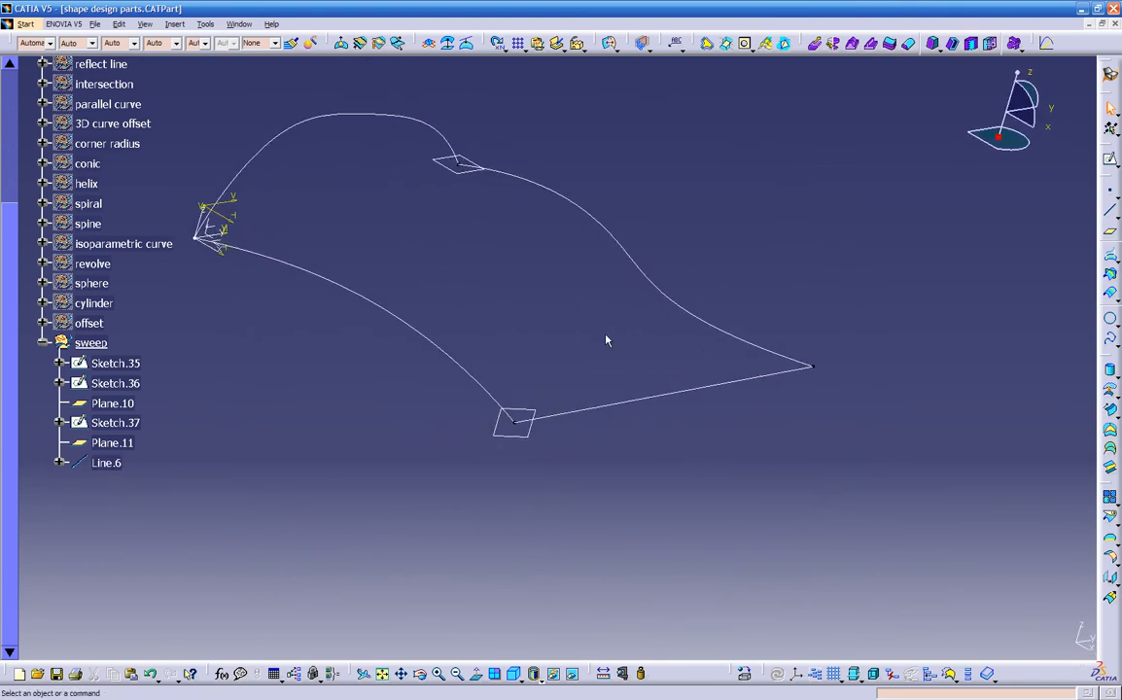
{"action": "left_click", "coordinate": [1111, 198]}
{"action": "left_click", "coordinate": [531, 436]}
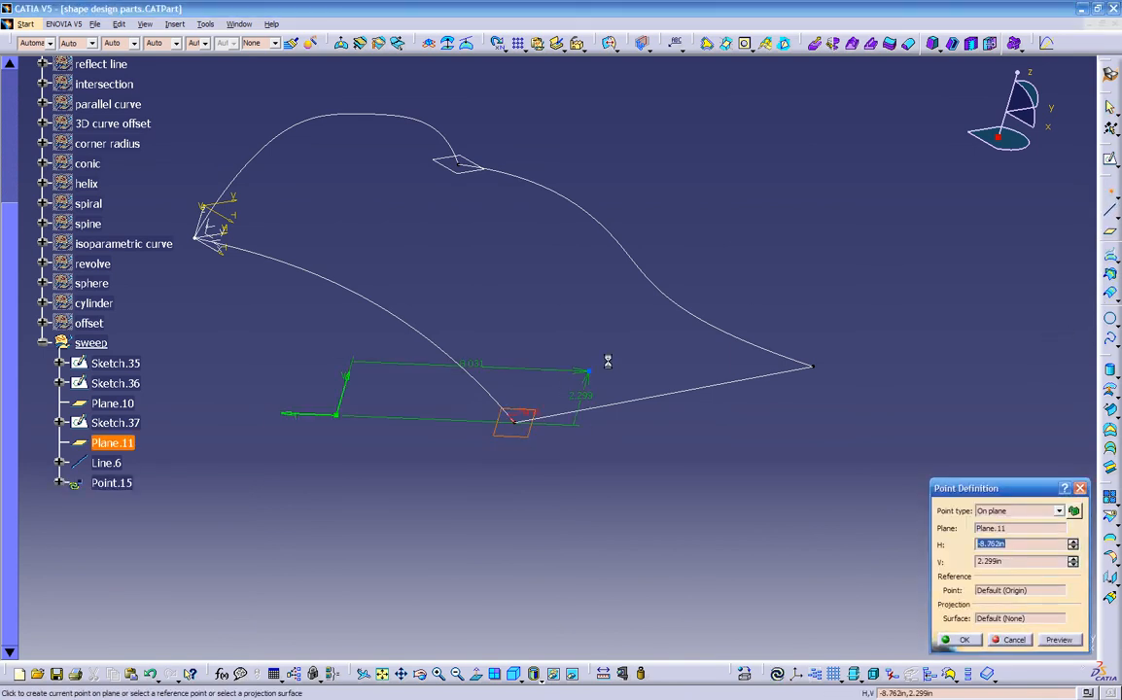
{"action": "middle_click_drag", "start_coordinate": [688, 324], "coordinate": [641, 471]}
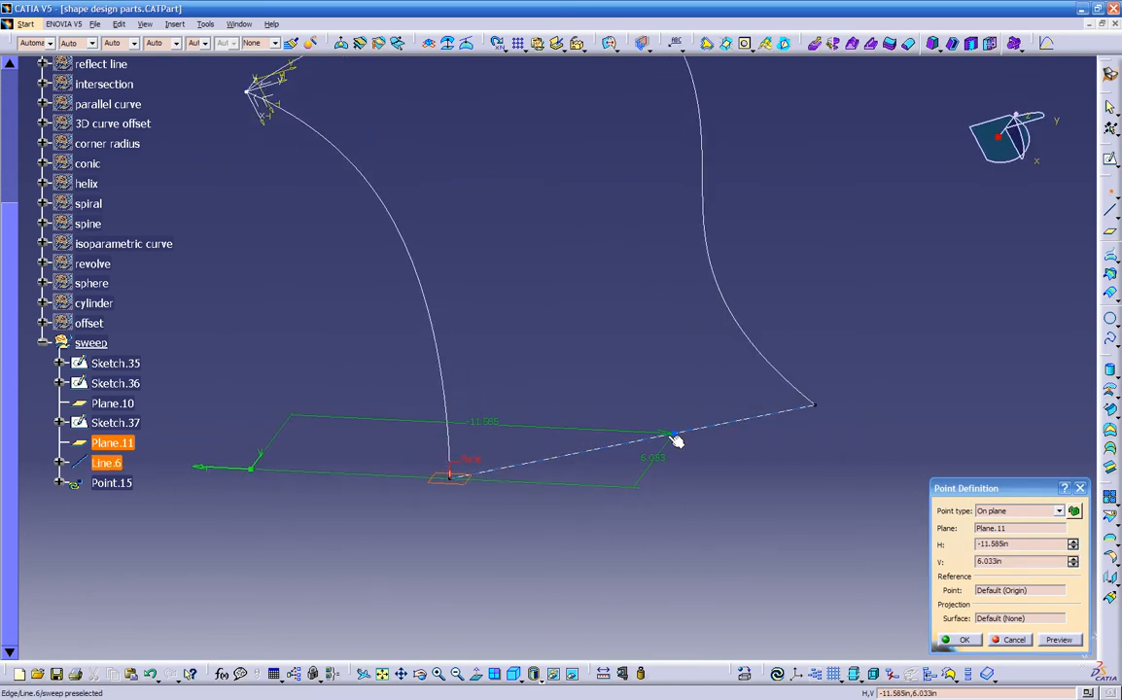
{"action": "left_click", "coordinate": [656, 462]}
{"action": "middle_click_drag", "start_coordinate": [597, 545], "coordinate": [672, 389]}
{"action": "middle_click_drag", "start_coordinate": [683, 438], "coordinate": [573, 375]}
- Create a Three points arc from the XY-plane spline's free end through the new reference point to the wavy spline's free end
{"action": "left_click", "coordinate": [1112, 340]}
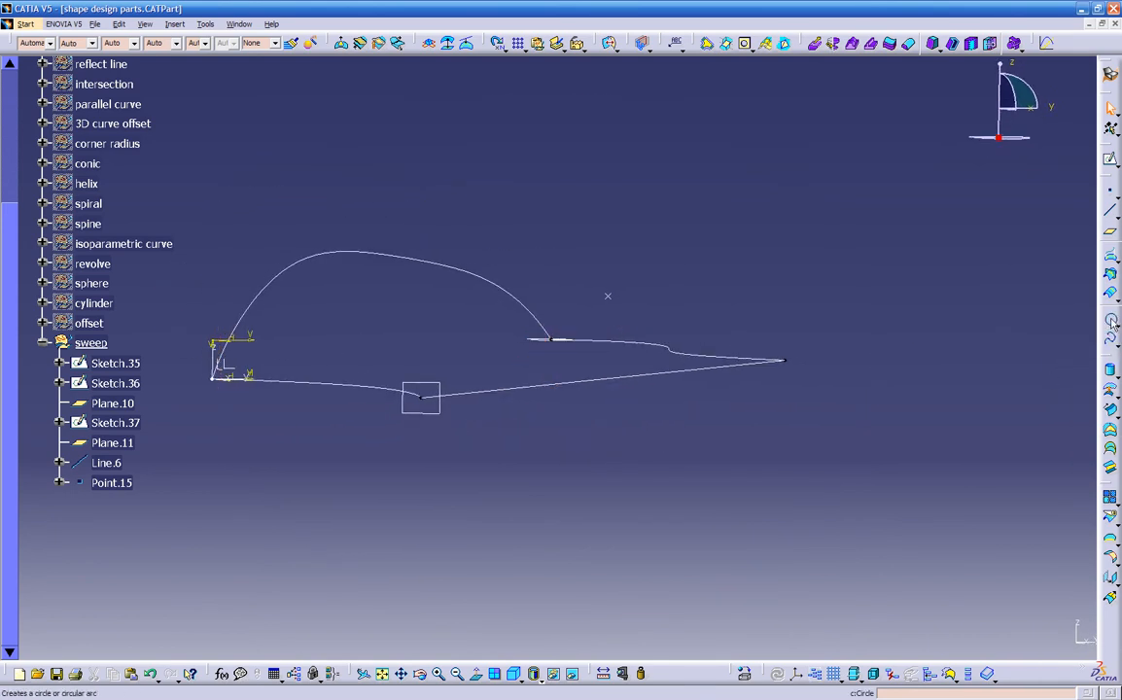
{"action": "left_click", "coordinate": [1112, 324]}
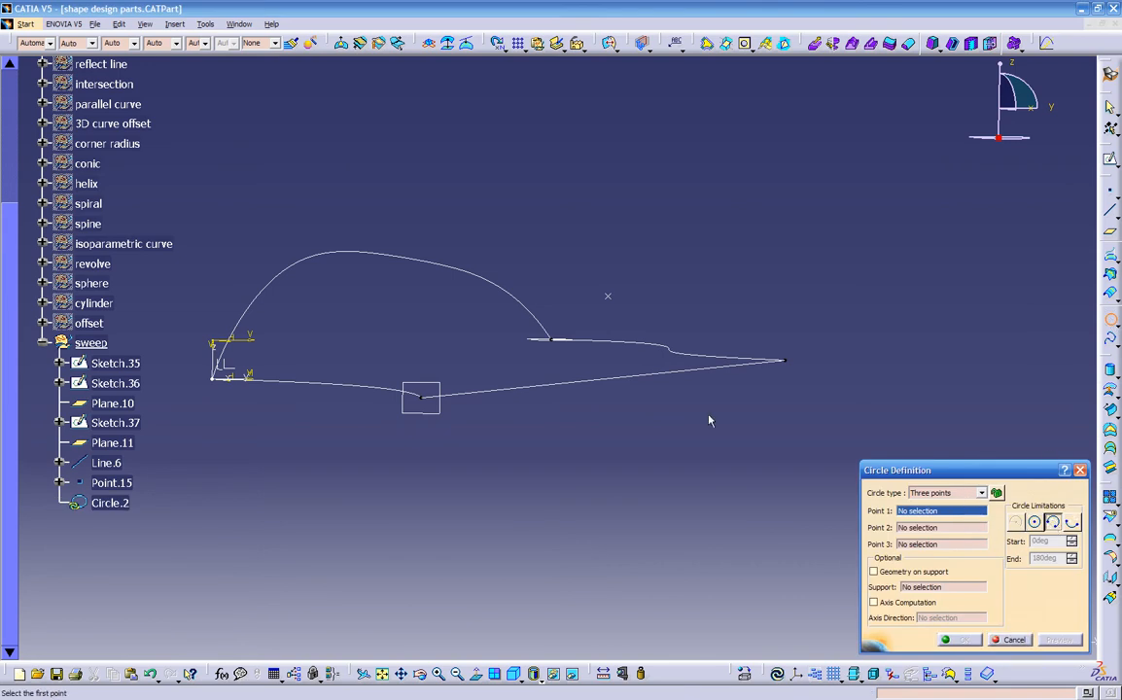
{"action": "left_click", "coordinate": [424, 400]}
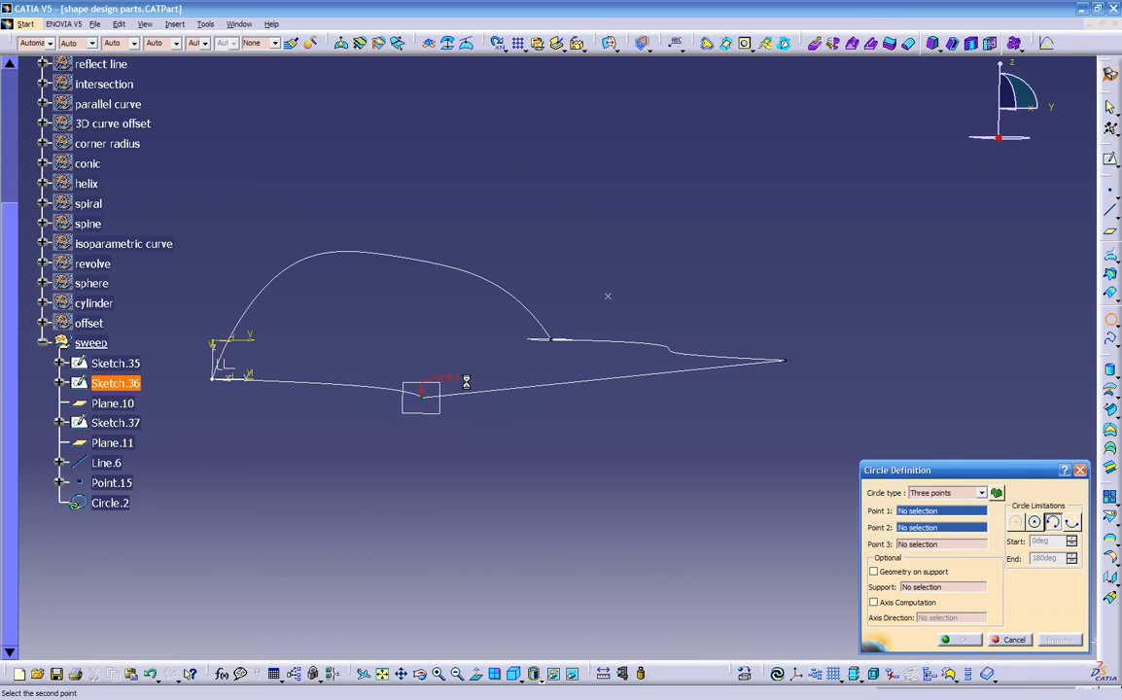
{"action": "left_click", "coordinate": [610, 296]}
{"action": "left_click", "coordinate": [787, 364]}
{"action": "mouse_move", "coordinate": [639, 369]}
{"action": "middle_mouse_down"}
{"action": "mouse_move", "coordinate": [801, 518]}
{"action": "mouse_move", "coordinate": [874, 422]}
{"action": "mouse_move", "coordinate": [782, 413]}
{"action": "mouse_move", "coordinate": [566, 456]}
{"action": "mouse_move", "coordinate": [657, 431]}
{"action": "mouse_move", "coordinate": [696, 437]}
{"action": "mouse_move", "coordinate": [739, 477]}
{"action": "middle_mouse_up"}
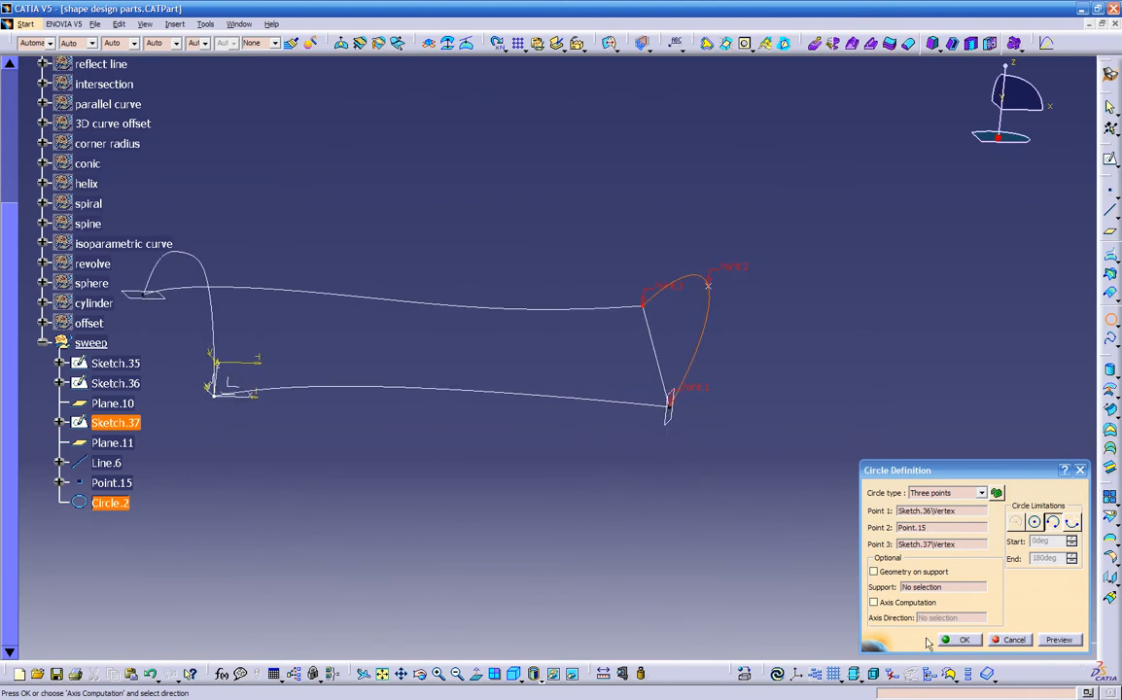
{"action": "left_click", "coordinate": [952, 638]}
- Try an affinity of the new arc with an X ratio of 2 and the absolute ZX plane as its XY plane
{"action": "middle_click_drag", "start_coordinate": [887, 531], "coordinate": [476, 433]}
{"action": "middle_click_drag", "start_coordinate": [531, 503], "coordinate": [579, 478]}
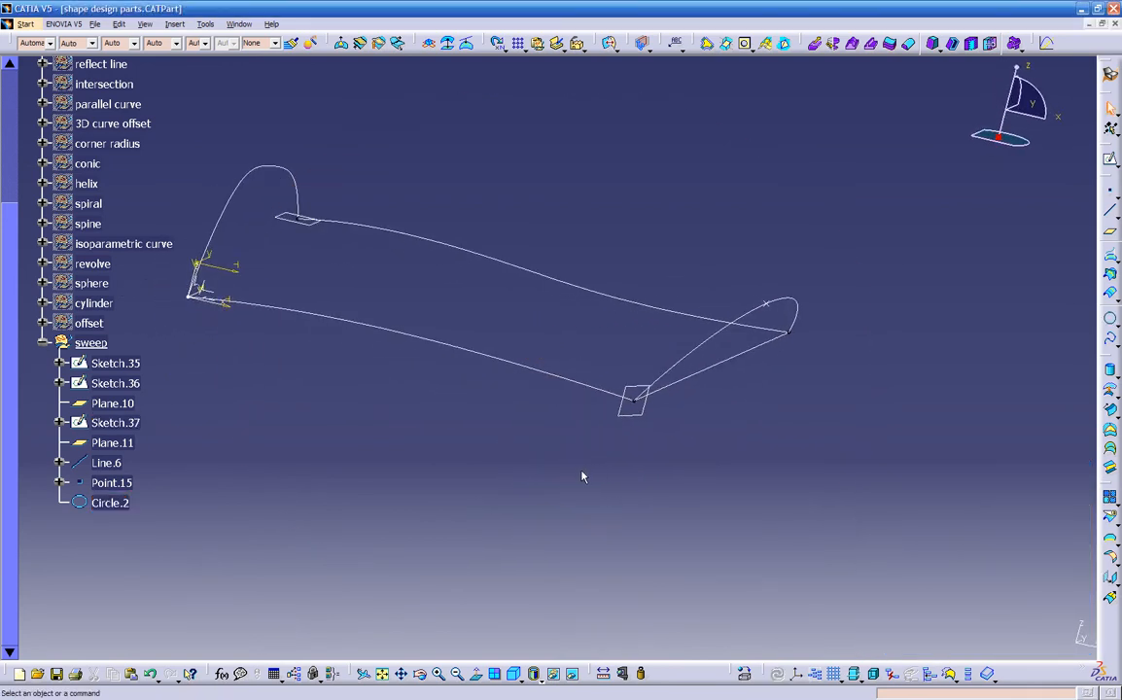
{"action": "left_click", "coordinate": [1118, 584]}
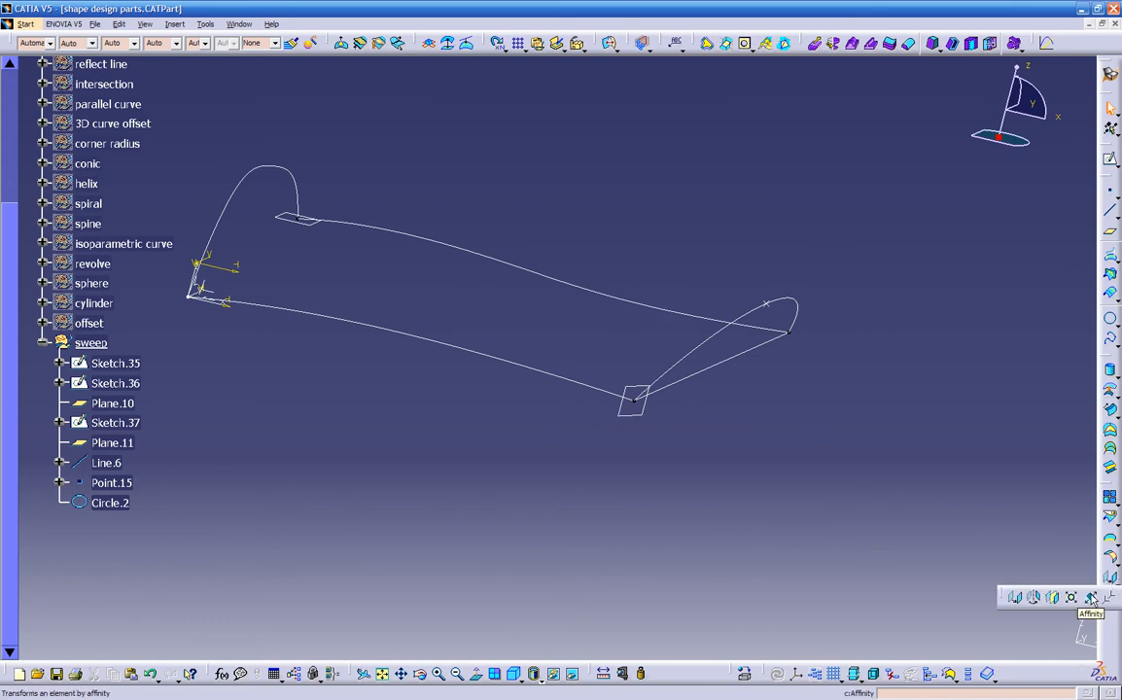
{"action": "left_click", "coordinate": [1091, 598]}
{"action": "mouse_move", "coordinate": [592, 431]}
{"action": "middle_mouse_down"}
{"action": "mouse_move", "coordinate": [629, 453]}
{"action": "mouse_move", "coordinate": [727, 467]}
{"action": "mouse_move", "coordinate": [730, 457]}
{"action": "middle_mouse_up"}
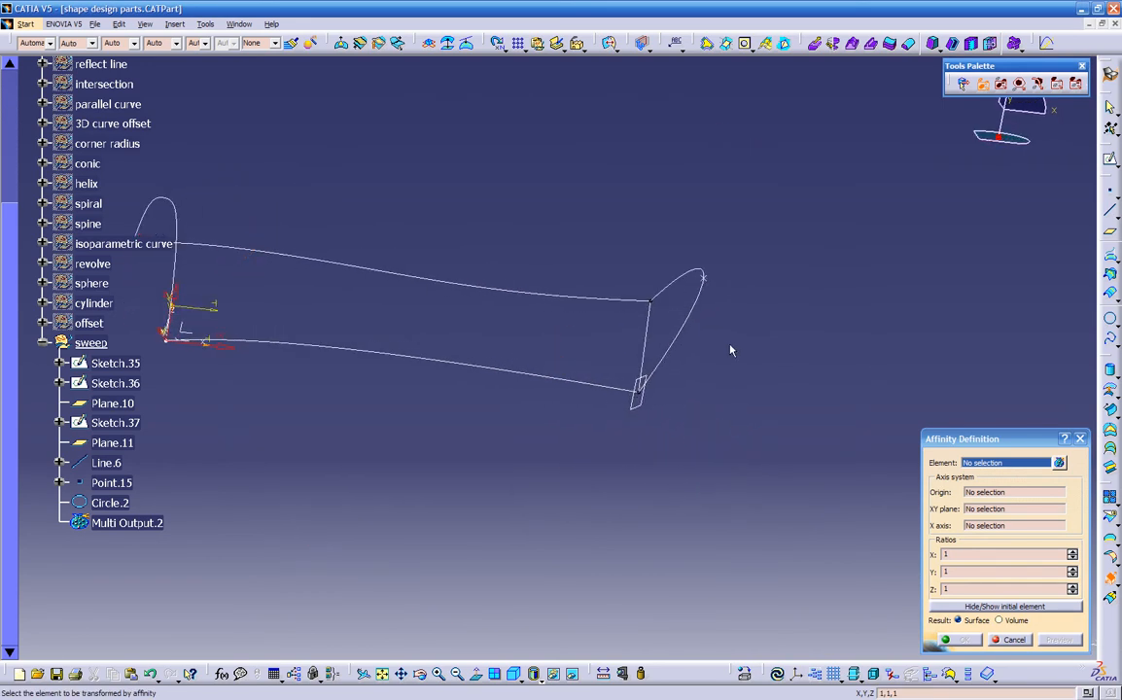
{"action": "left_click", "coordinate": [696, 322]}
{"action": "middle_click_drag", "start_coordinate": [543, 400], "coordinate": [627, 459]}
{"action": "middle_click_drag", "start_coordinate": [470, 463], "coordinate": [526, 469]}
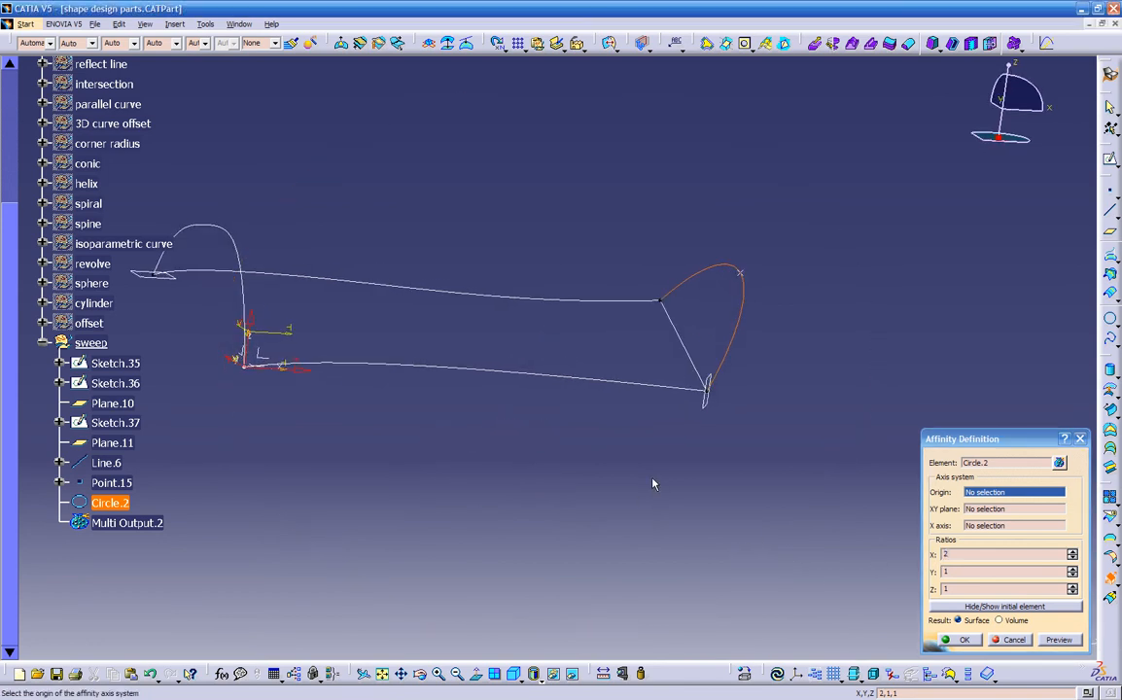
{"action": "left_click", "coordinate": [978, 514]}
{"action": "left_click", "coordinate": [264, 363]}
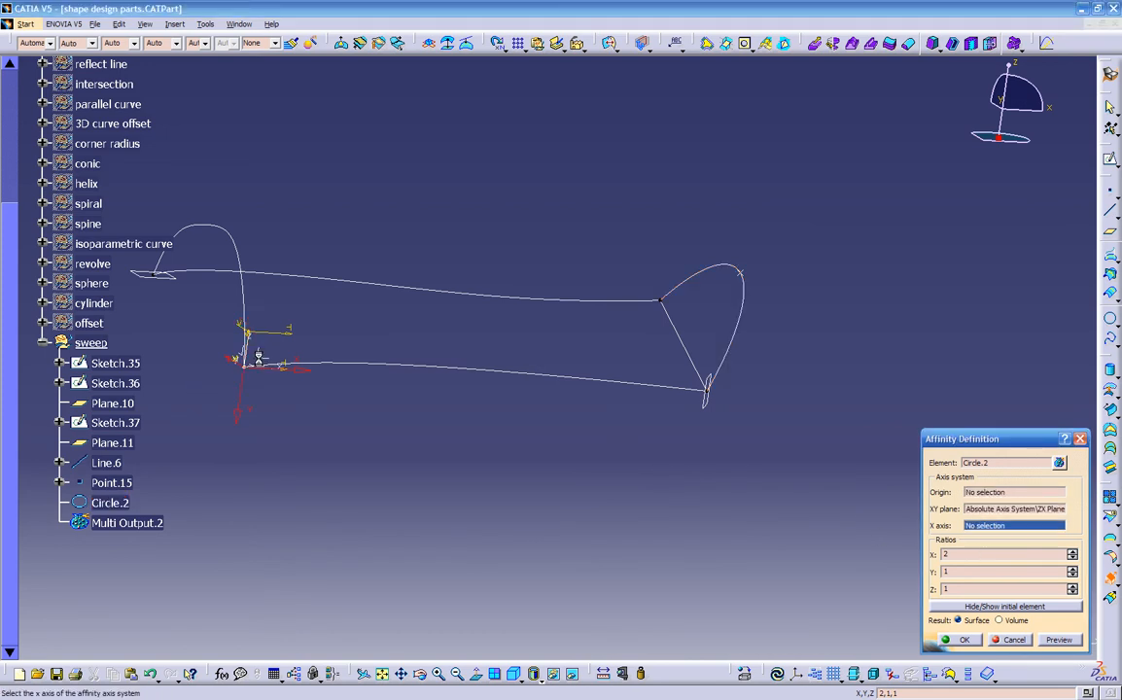
- Try the XY-plane spline's free end as the affinity's origin, and cancel the affinity
{"action": "middle_click_drag", "start_coordinate": [304, 396], "coordinate": [449, 468]}
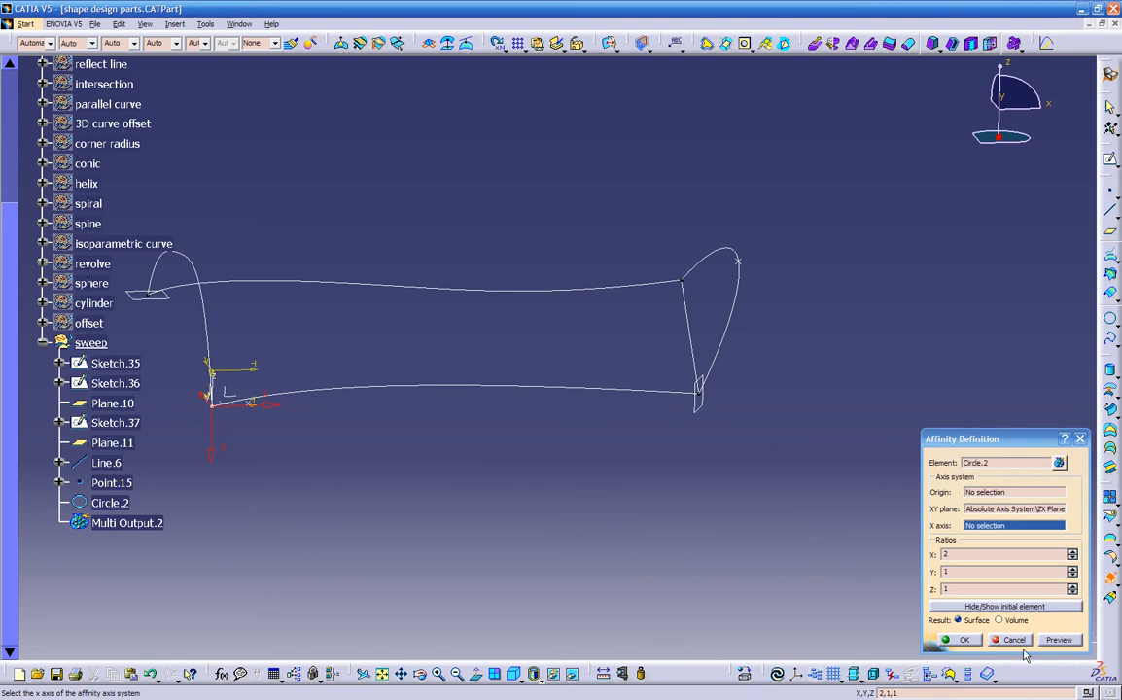
{"action": "middle_click_drag", "start_coordinate": [525, 441], "coordinate": [544, 467]}
{"action": "middle_click_drag", "start_coordinate": [388, 370], "coordinate": [246, 410]}
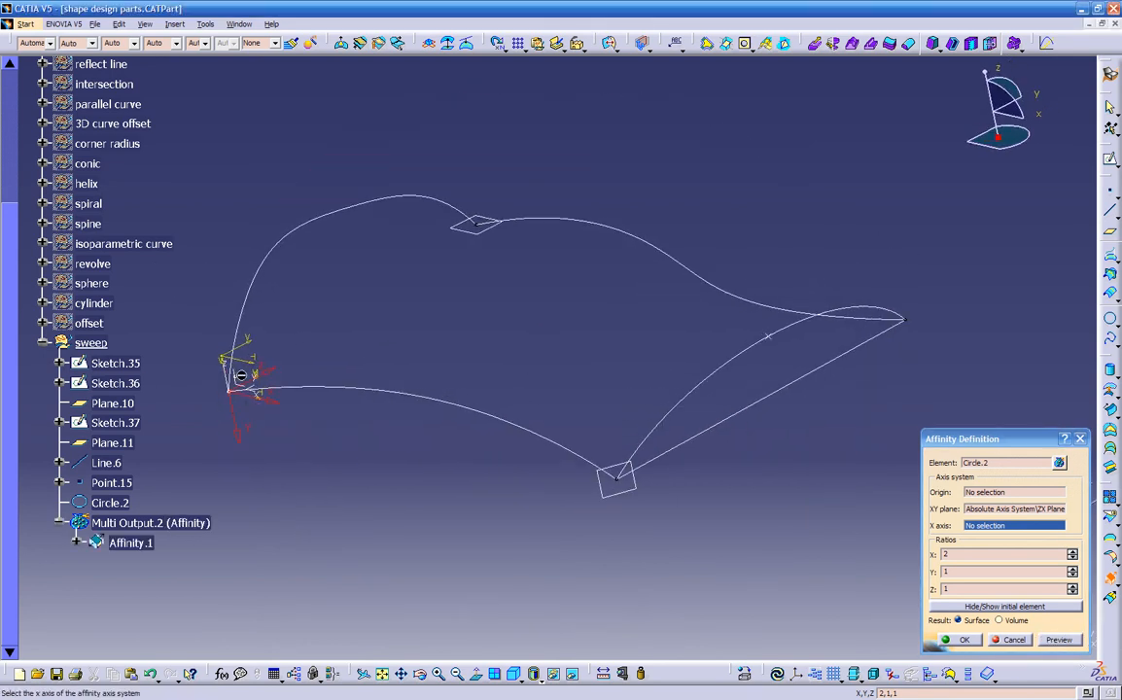
{"action": "middle_click_drag", "start_coordinate": [317, 399], "coordinate": [914, 486]}
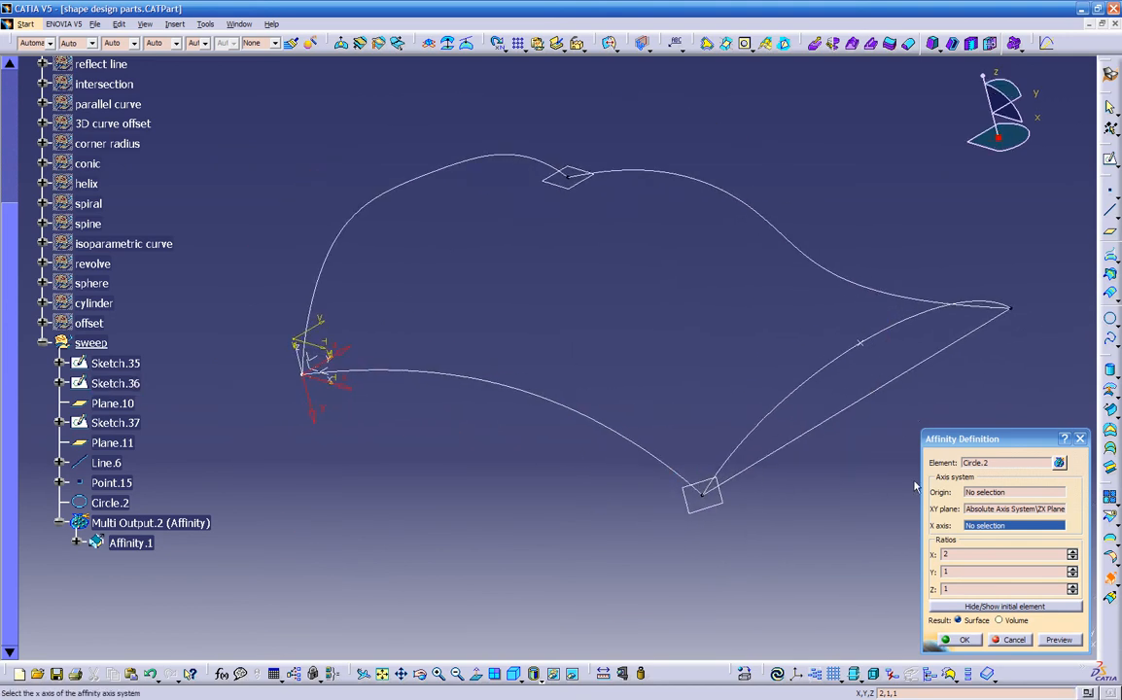
{"action": "left_click", "coordinate": [983, 493]}
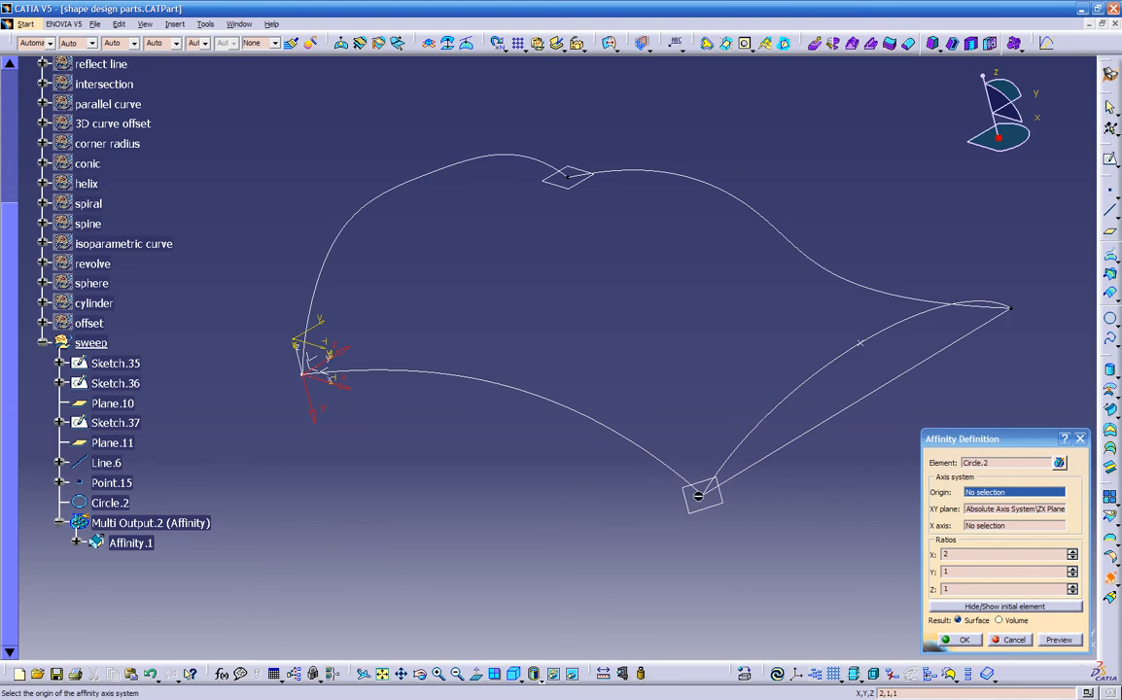
{"action": "left_click", "coordinate": [711, 500]}
{"action": "mouse_move", "coordinate": [711, 500]}
{"action": "middle_mouse_down"}
{"action": "mouse_move", "coordinate": [704, 521]}
{"action": "mouse_move", "coordinate": [807, 350]}
{"action": "mouse_move", "coordinate": [681, 444]}
{"action": "mouse_move", "coordinate": [561, 444]}
{"action": "mouse_move", "coordinate": [514, 426]}
{"action": "mouse_move", "coordinate": [594, 445]}
{"action": "middle_mouse_up"}
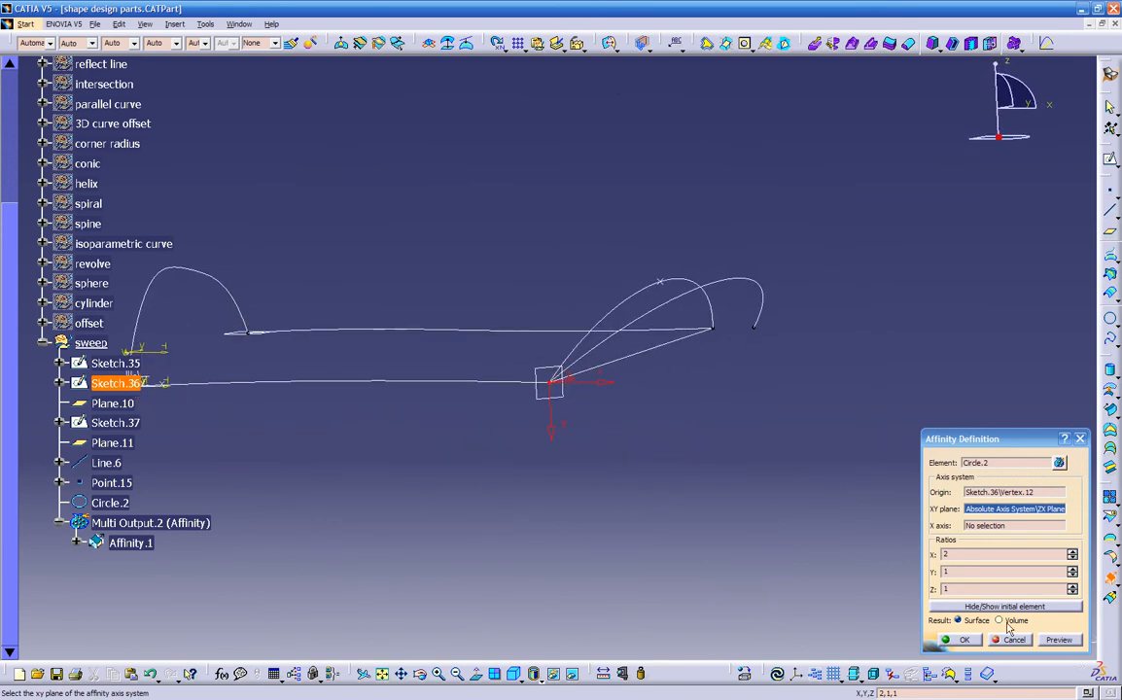
{"action": "left_click", "coordinate": [1014, 640]}
- Create a point at the middle of the line joining the two splines' free ends, with a curve length ratio of 0.5
{"action": "middle_click_drag", "start_coordinate": [696, 454], "coordinate": [655, 412]}
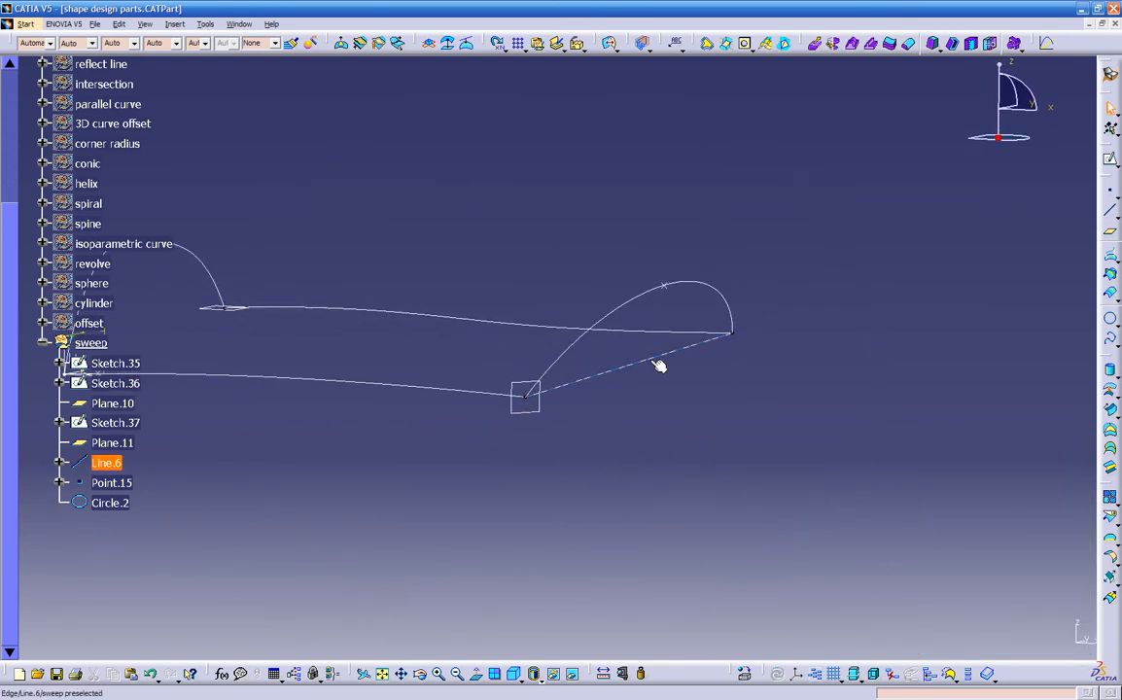
{"action": "left_click", "coordinate": [651, 361]}
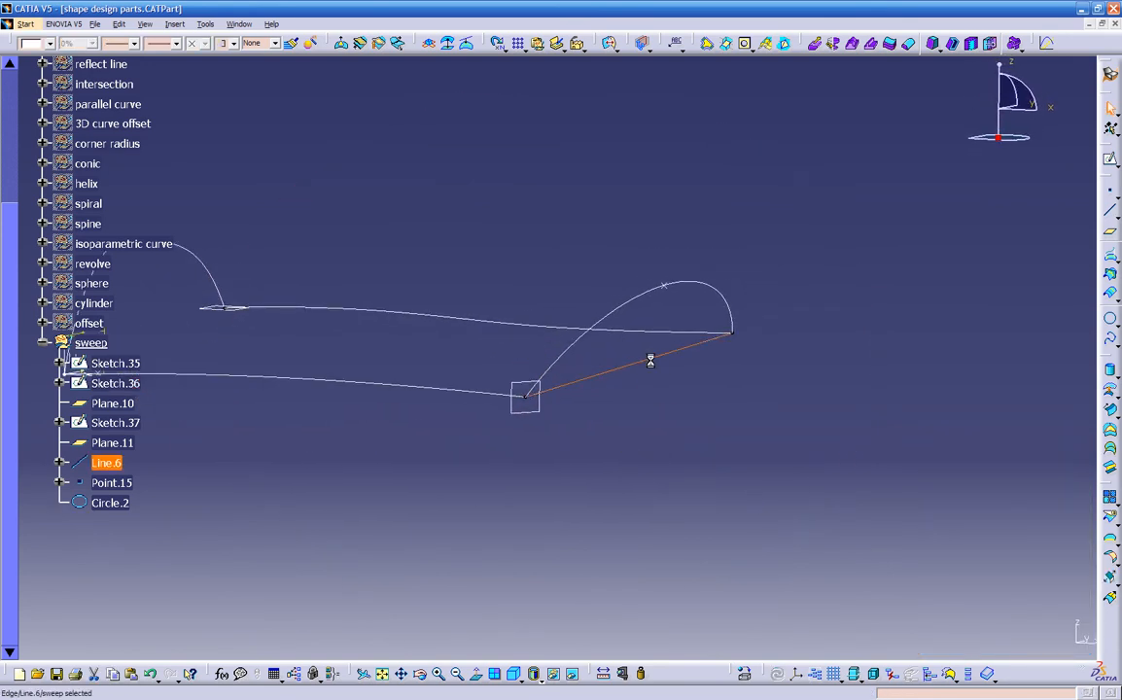
{"action": "left_click", "coordinate": [1111, 192]}
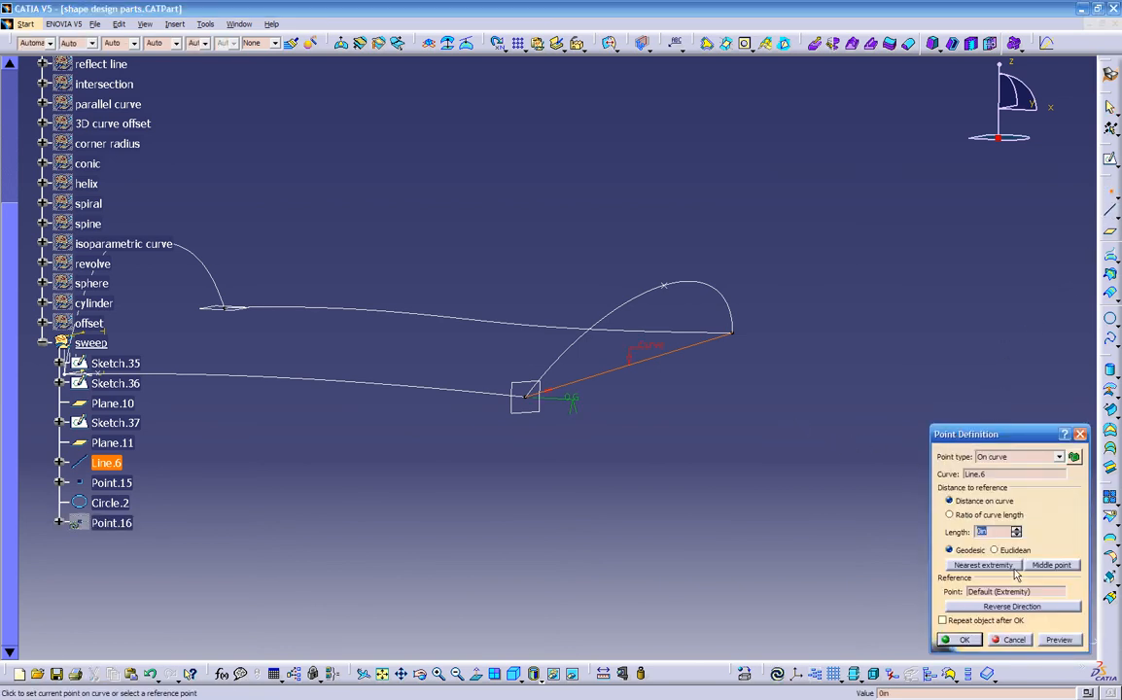
{"action": "left_click", "coordinate": [1051, 566]}
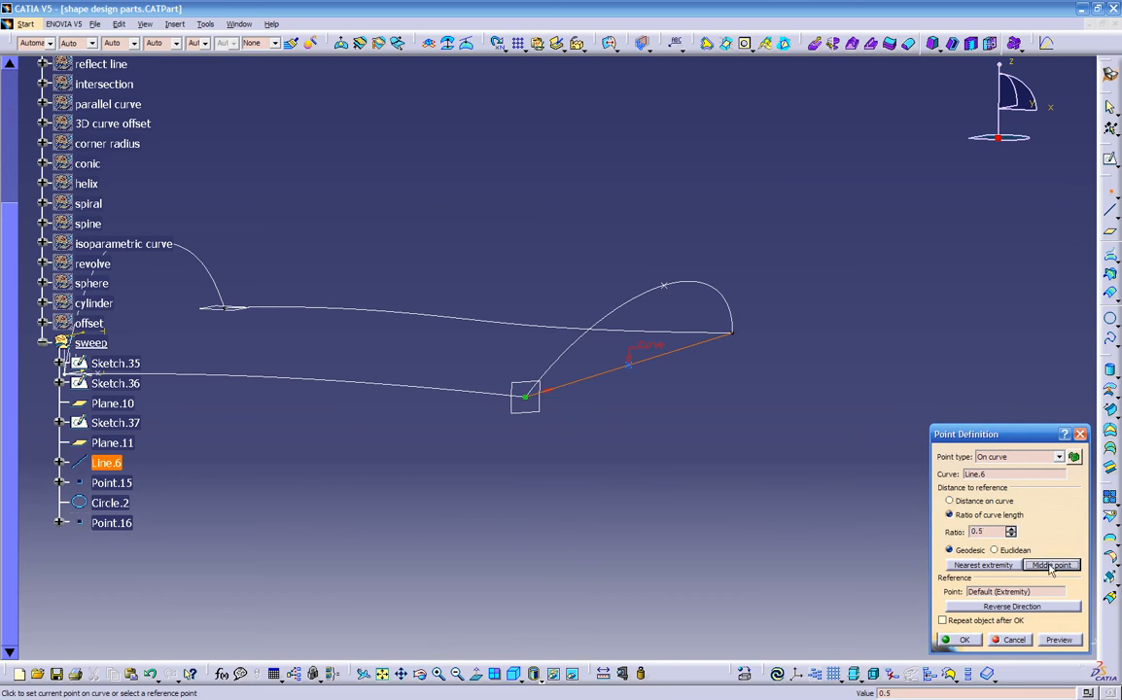
{"action": "left_click", "coordinate": [965, 640]}
- Try an affinity of the arc about the line's midpoint with an X ratio of 2
{"action": "middle_click_drag", "start_coordinate": [852, 559], "coordinate": [759, 472]}
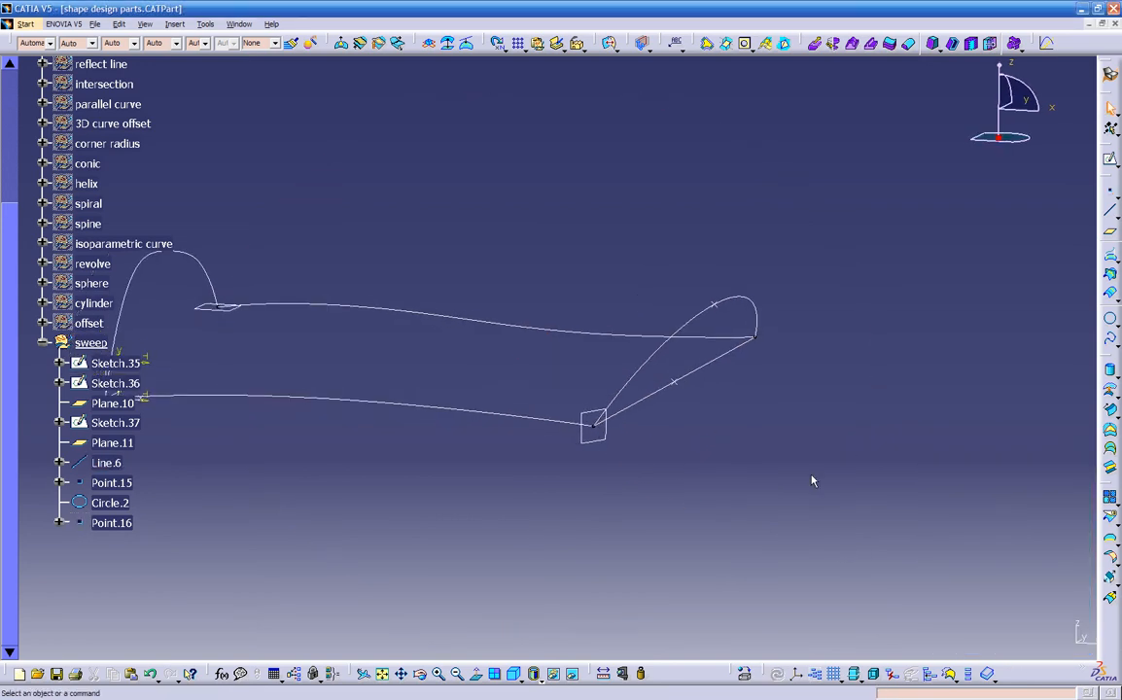
{"action": "left_click", "coordinate": [1110, 578]}
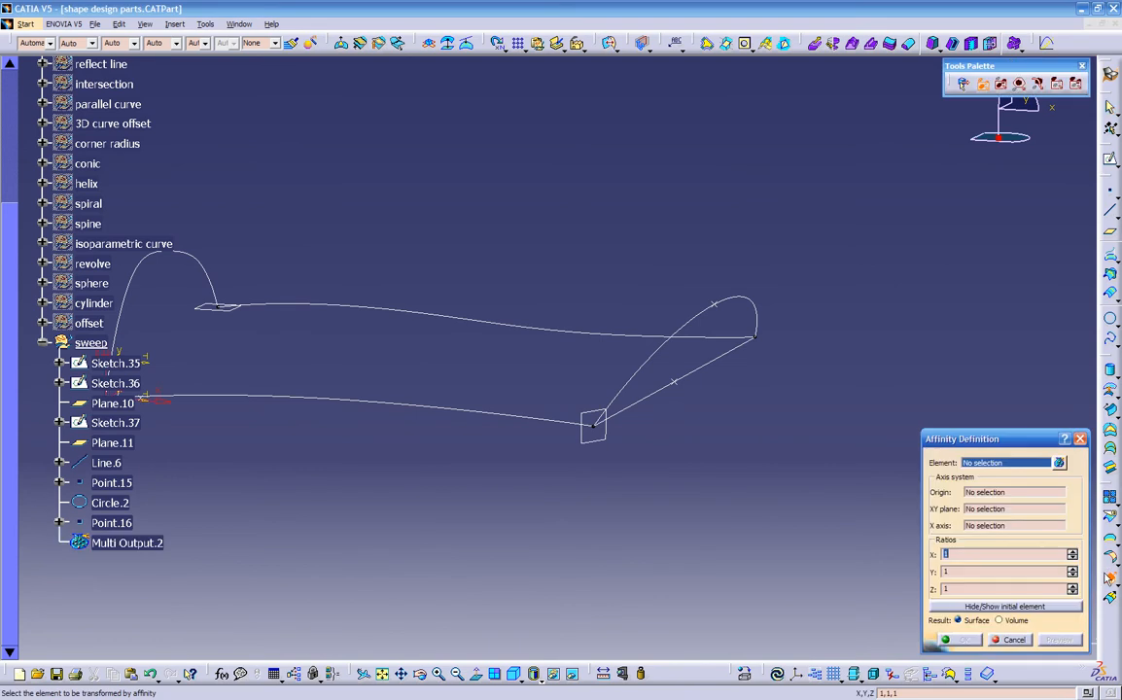
{"action": "left_click", "coordinate": [659, 352]}
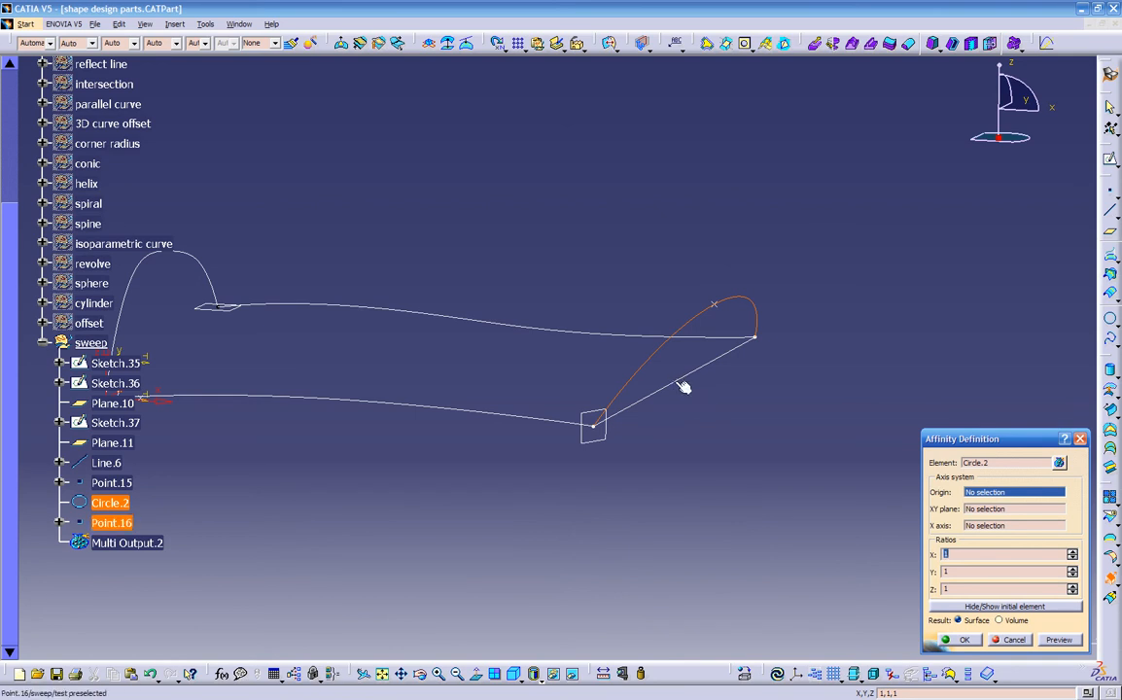
{"action": "left_click", "coordinate": [684, 388]}
{"action": "middle_click_drag", "start_coordinate": [679, 388], "coordinate": [768, 409]}
{"action": "left_click_drag", "start_coordinate": [955, 557], "coordinate": [875, 541]}
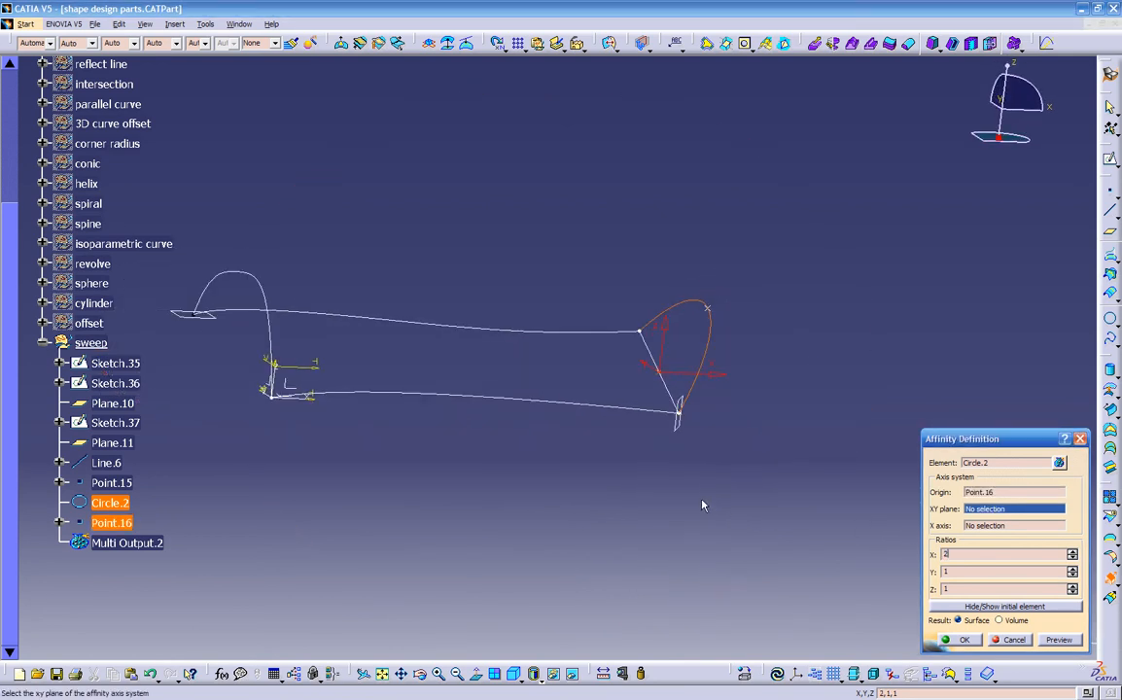
{"action": "type", "text": "2"}
{"action": "middle_click_drag", "start_coordinate": [689, 496], "coordinate": [572, 526]}
- Try affinity ratios of 2 and 1 for Y and 3 for Z, and cancel the affinity
{"action": "left_click", "coordinate": [965, 572]}
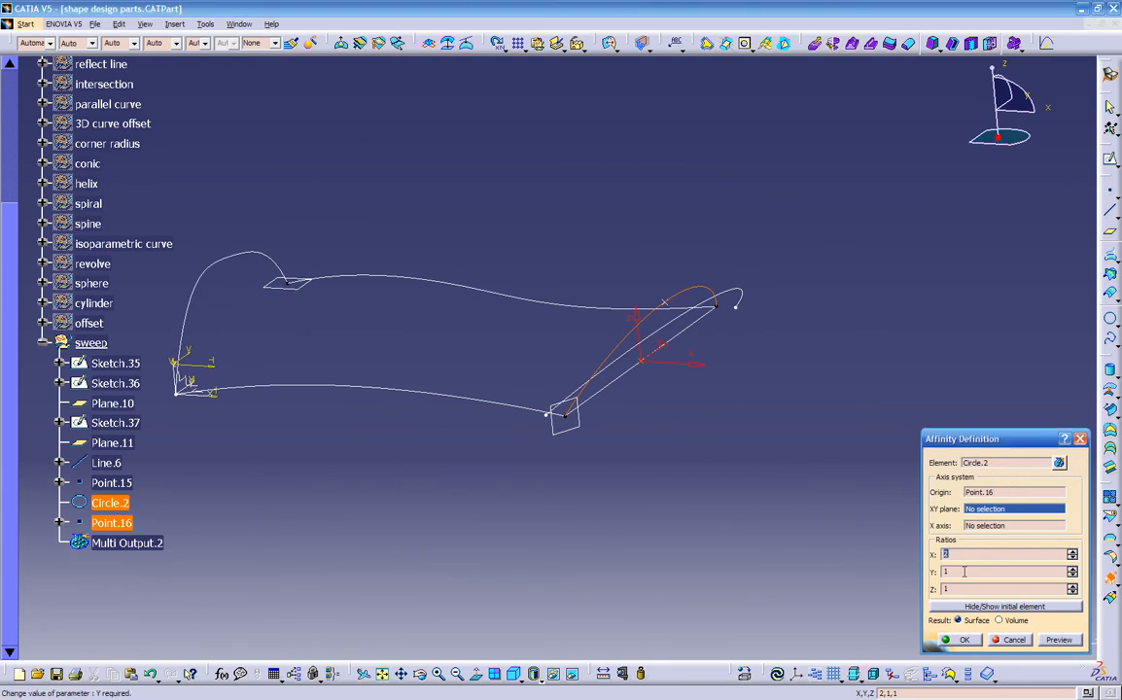
{"action": "type", "text": "2"}
{"action": "middle_click_drag", "start_coordinate": [663, 493], "coordinate": [601, 322]}
{"action": "left_click_drag", "start_coordinate": [967, 588], "coordinate": [886, 574]}
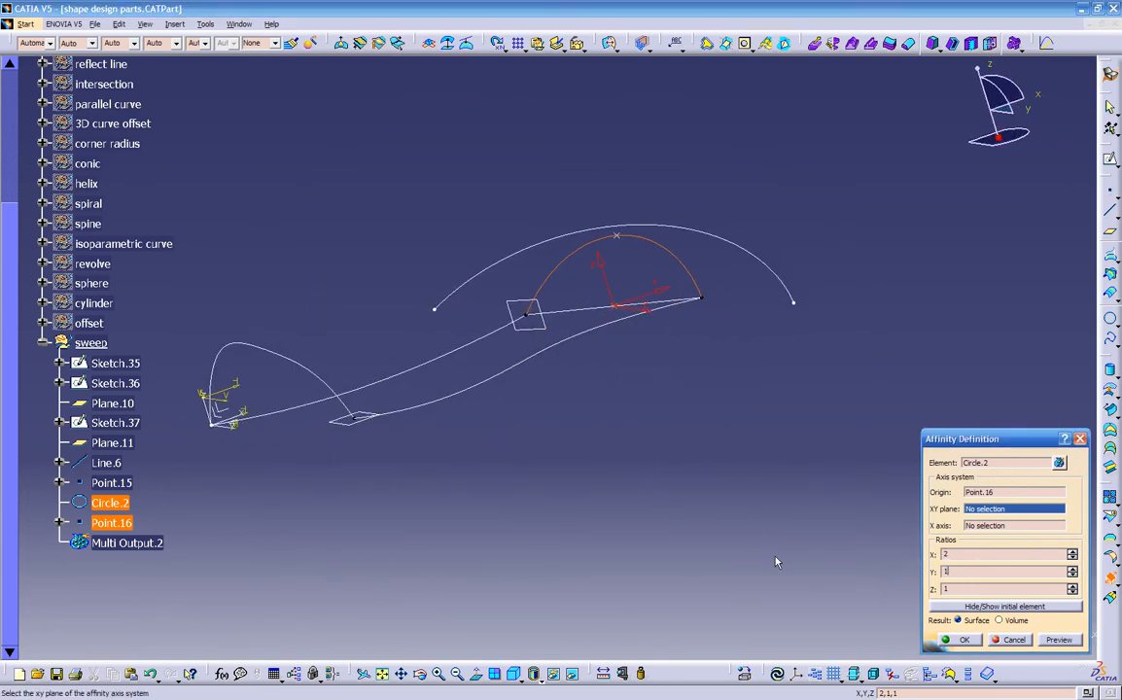
{"action": "type", "text": "1"}
{"action": "left_click_drag", "start_coordinate": [963, 588], "coordinate": [900, 591]}
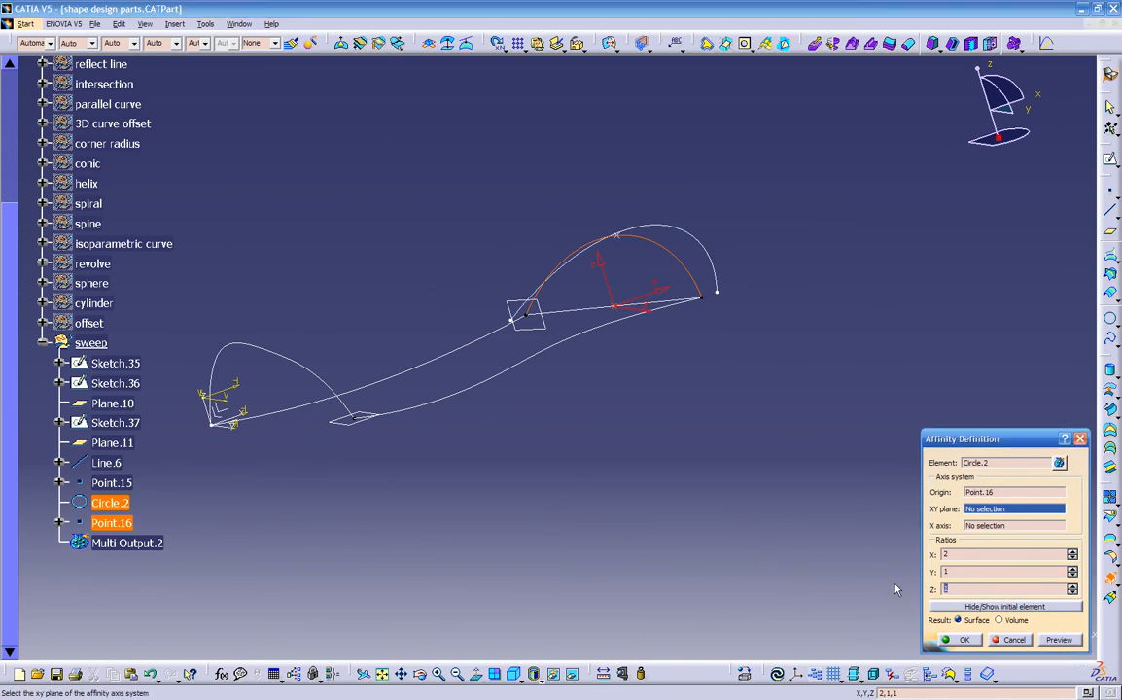
{"action": "type", "text": "3"}
{"action": "middle_click_drag", "start_coordinate": [687, 466], "coordinate": [557, 454]}
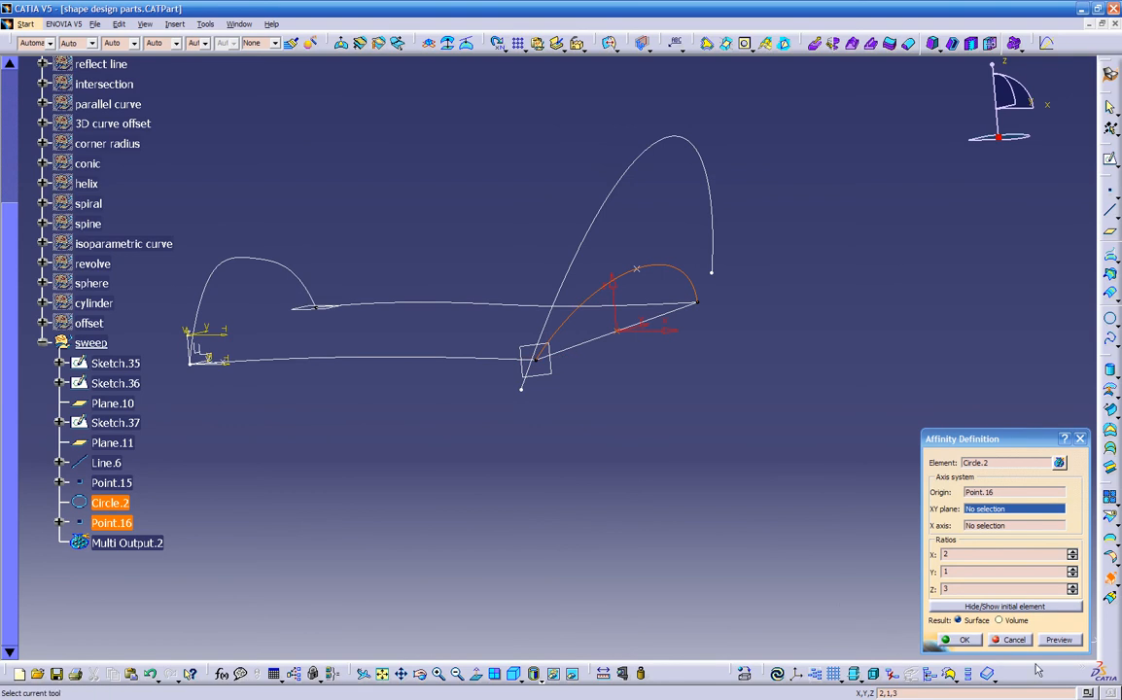
{"action": "left_click", "coordinate": [1015, 639]}
- Examine how the two end profiles compare when viewed along the X axis
{"action": "middle_click_drag", "start_coordinate": [766, 480], "coordinate": [562, 473]}
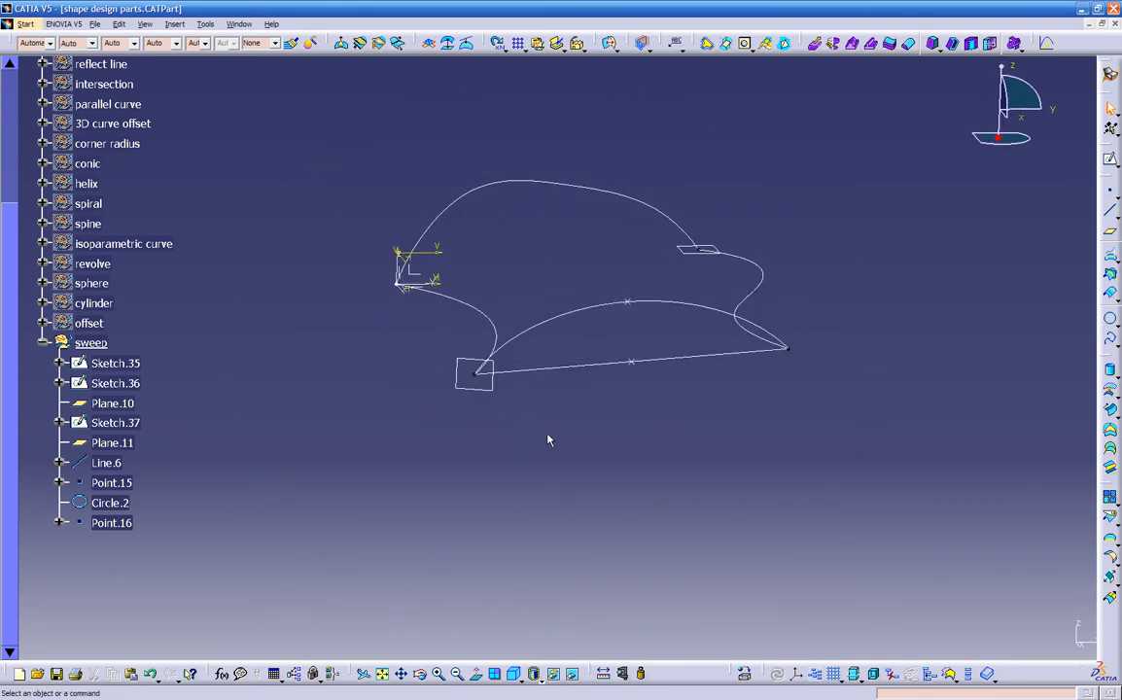
{"action": "middle_click_drag", "start_coordinate": [514, 358], "coordinate": [494, 286]}
{"action": "middle_click_drag", "start_coordinate": [816, 444], "coordinate": [706, 369]}
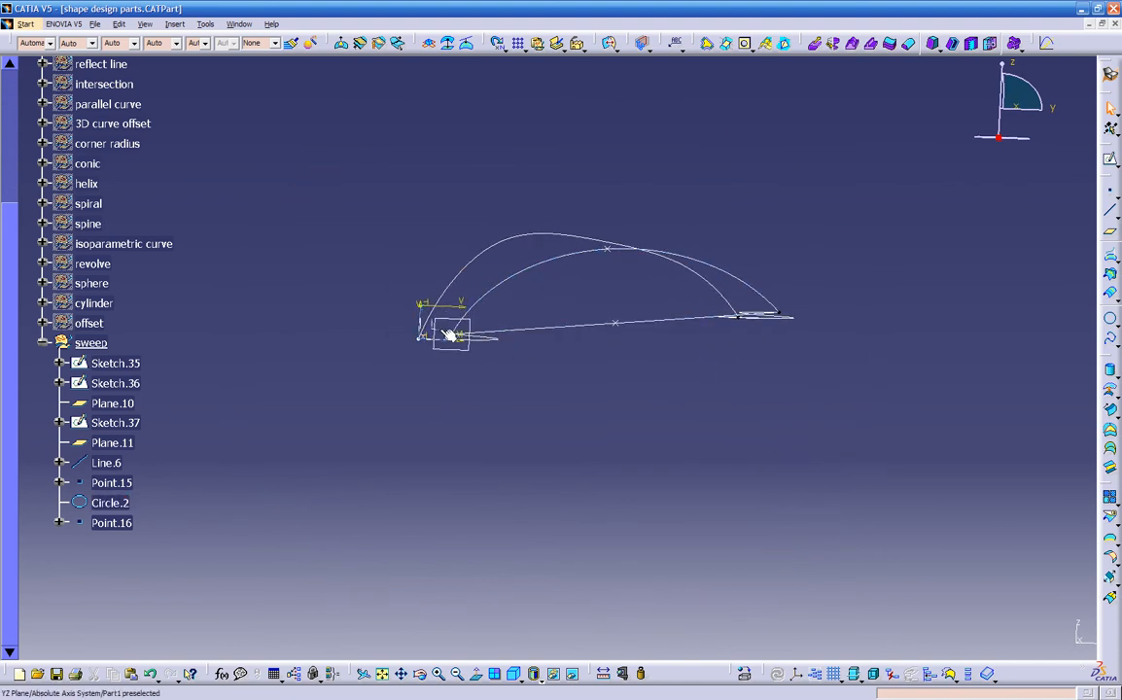
{"action": "left_click", "coordinate": [475, 674]}
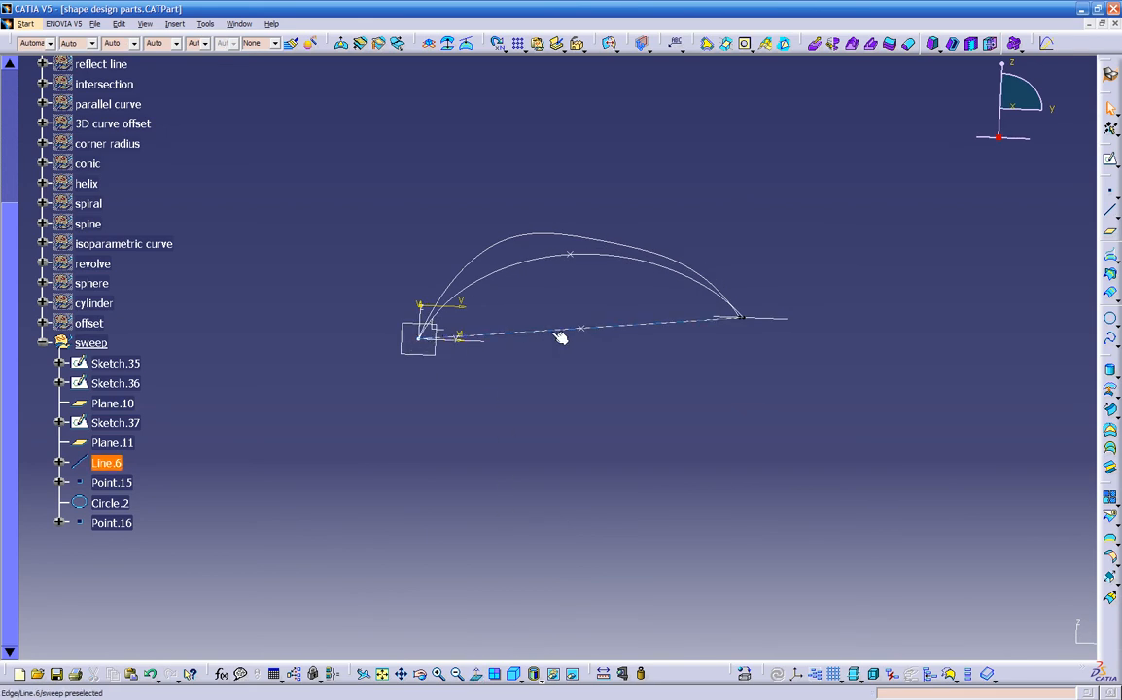
{"action": "left_click", "coordinate": [534, 673]}
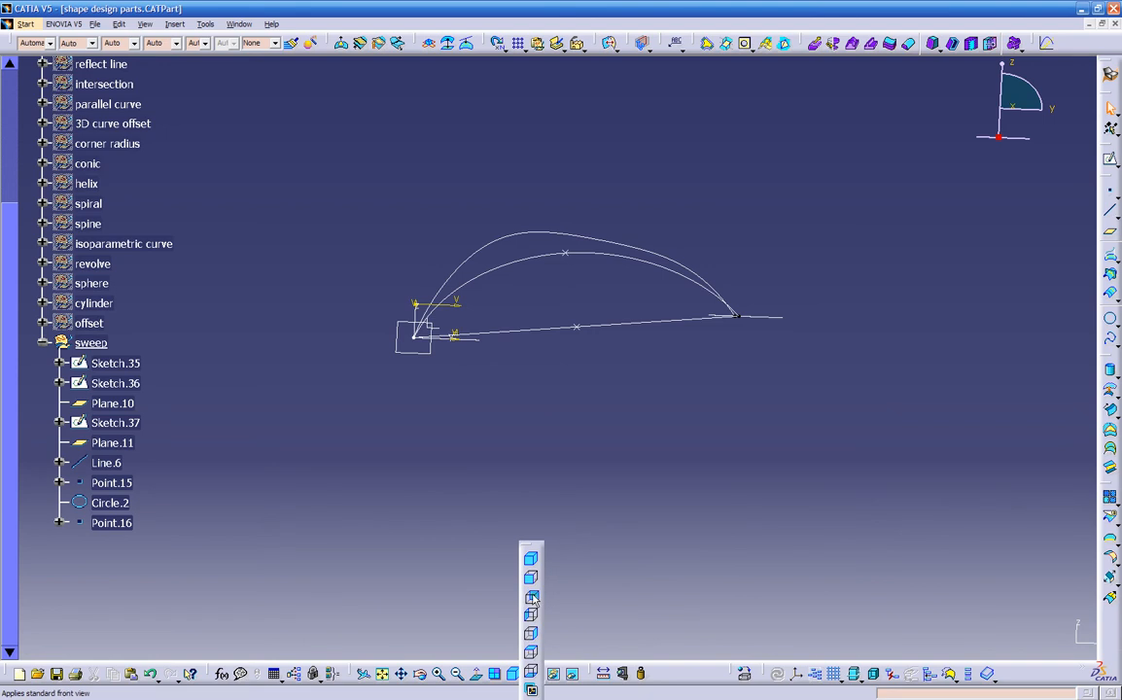
{"action": "left_click", "coordinate": [533, 599]}
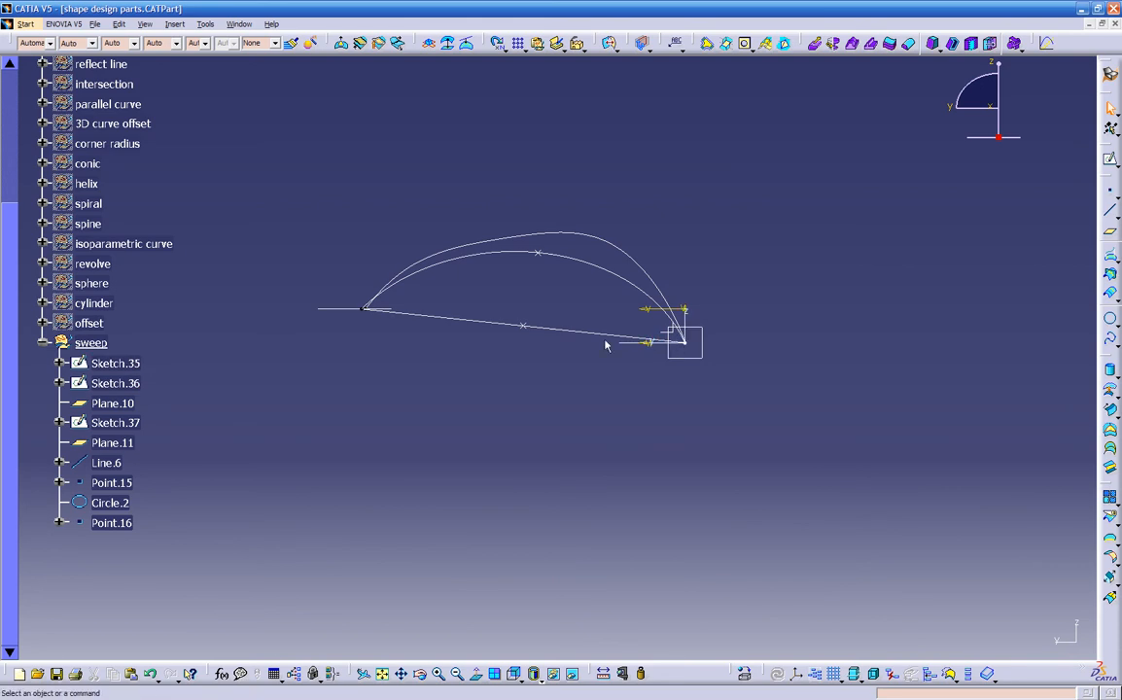
{"action": "mouse_move", "coordinate": [541, 409]}
{"action": "middle_mouse_down"}
{"action": "mouse_move", "coordinate": [639, 452]}
{"action": "mouse_move", "coordinate": [610, 458]}
{"action": "middle_mouse_up"}
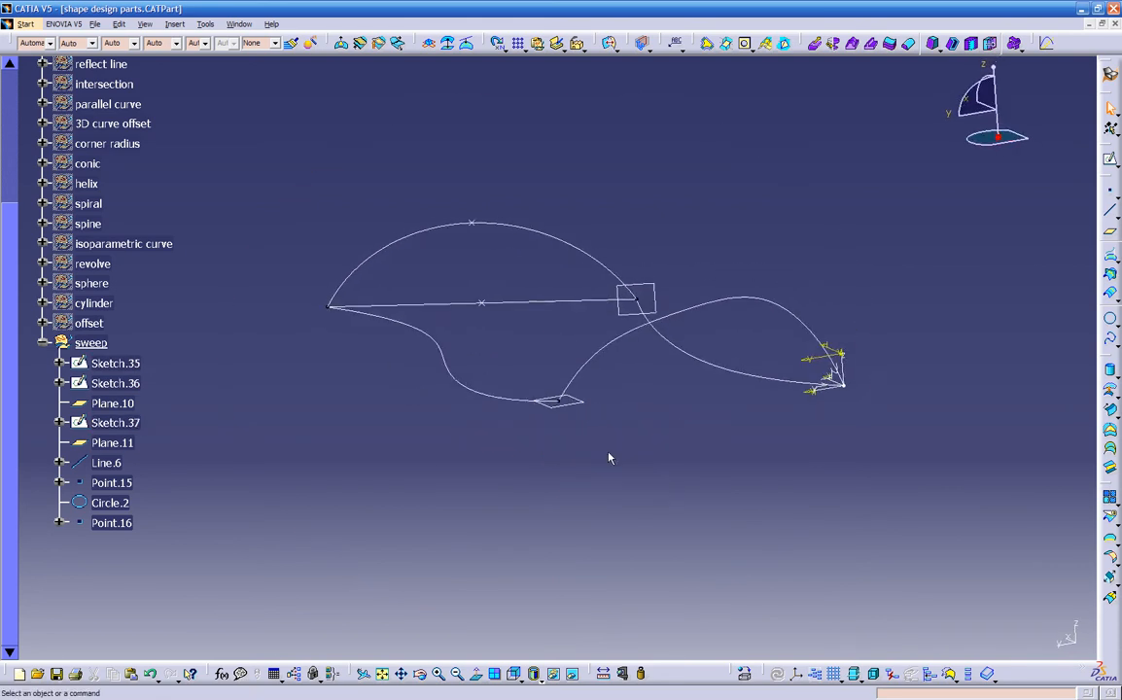
- Hide the line between the splines' free ends, its midpoint and the reference point on the arc
{"action": "right_click", "coordinate": [551, 308]}
{"action": "left_click", "coordinate": [573, 323]}
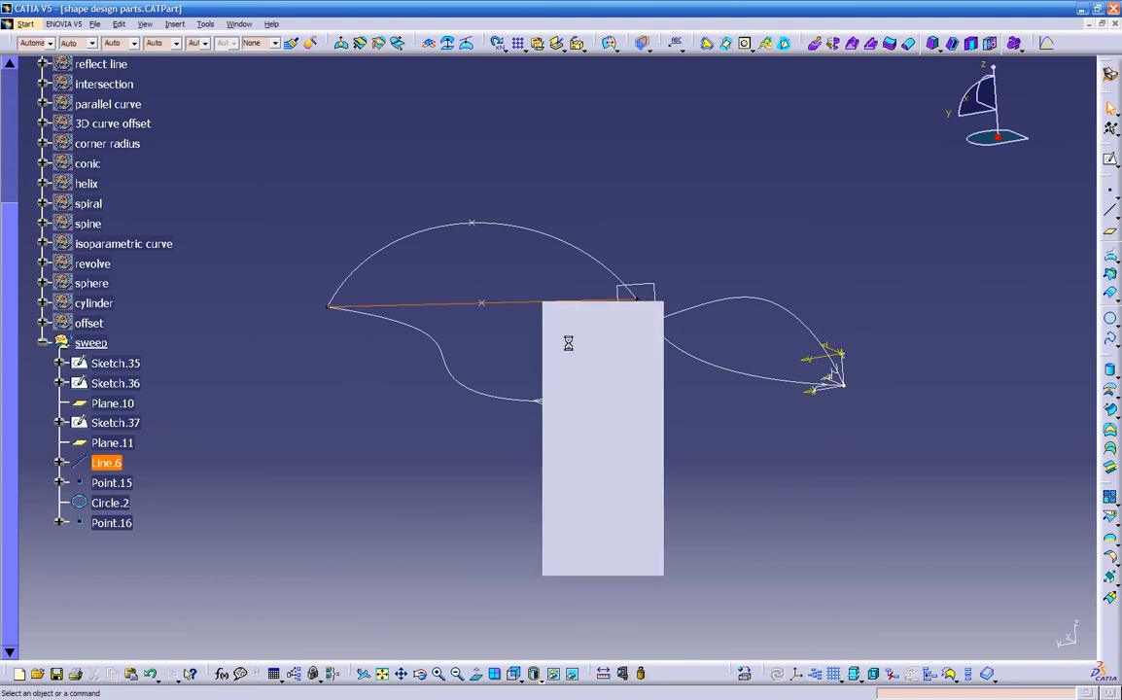
{"action": "right_click", "coordinate": [484, 308]}
{"action": "left_click", "coordinate": [508, 346]}
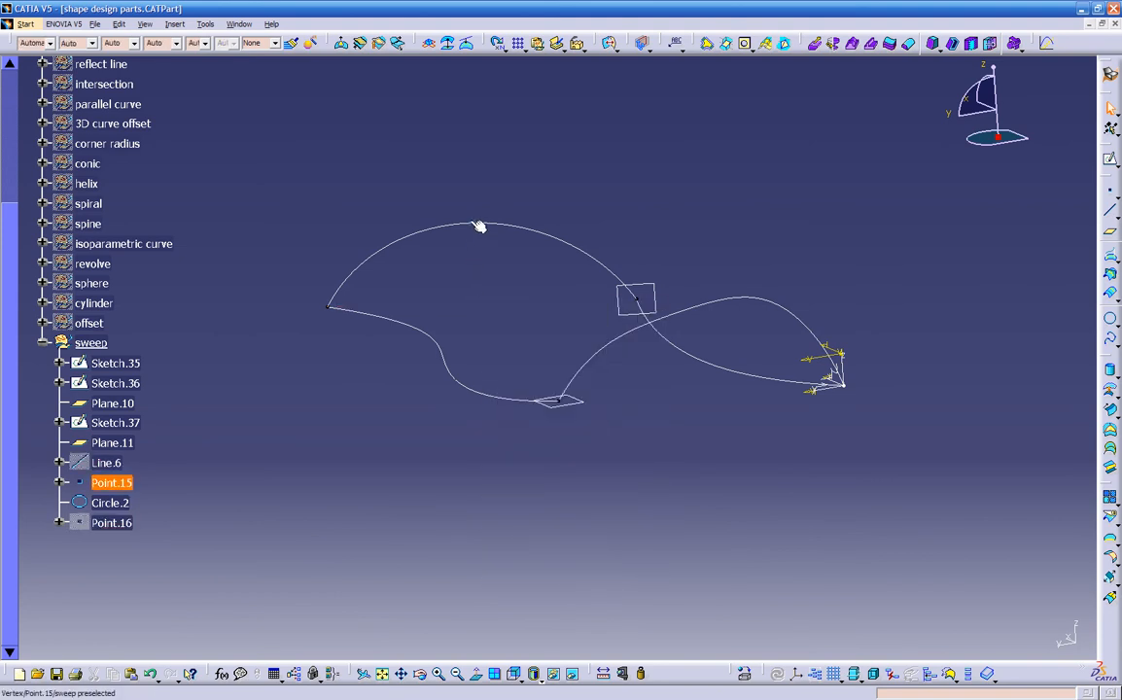
{"action": "right_click", "coordinate": [480, 228]}
{"action": "left_click", "coordinate": [501, 265]}
- Hide the two reference planes at the ends of the guide curves
{"action": "middle_click_drag", "start_coordinate": [603, 365], "coordinate": [618, 419]}
{"action": "right_click", "coordinate": [823, 386]}
{"action": "left_click", "coordinate": [847, 423]}
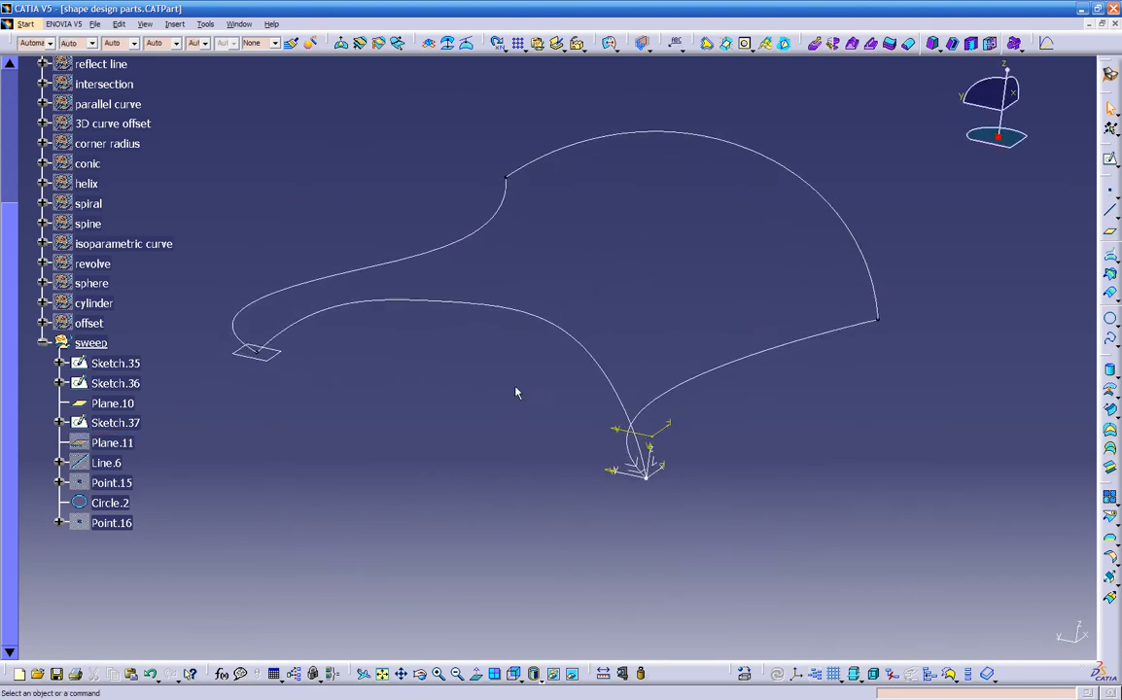
{"action": "right_click", "coordinate": [277, 356]}
{"action": "left_click", "coordinate": [282, 360]}
{"action": "middle_click_drag", "start_coordinate": [321, 483], "coordinate": [546, 466]}
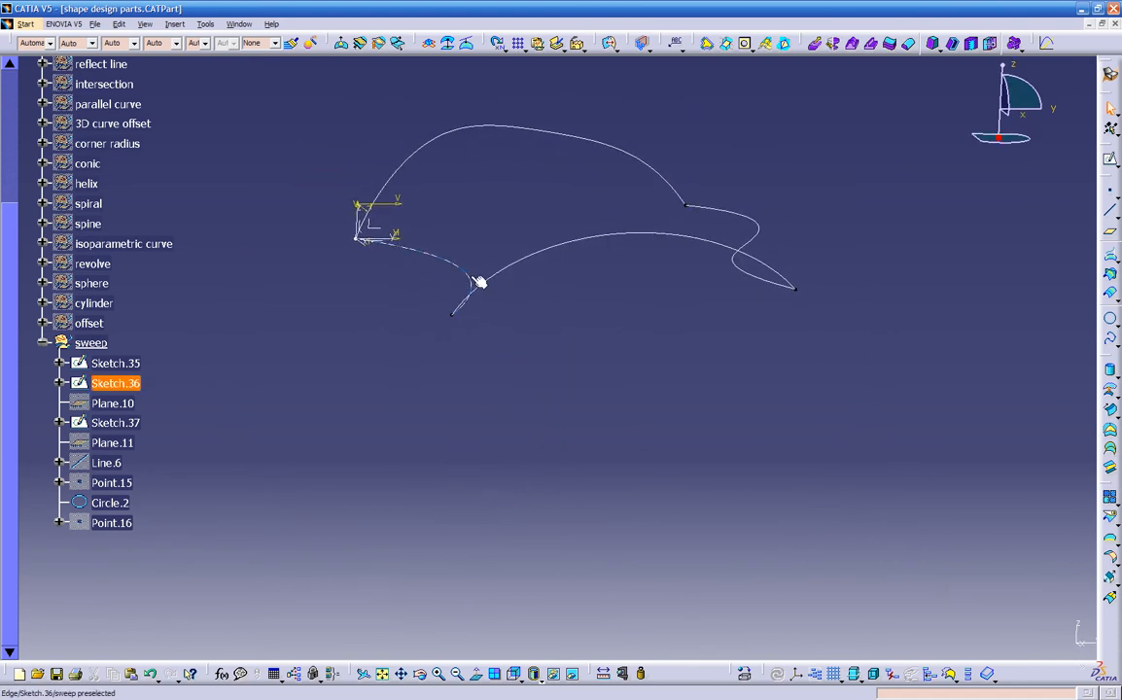
- Sketch a slanted line about 7 in long on the YZ plane below the curves and leave the sketch
{"action": "left_click", "coordinate": [371, 227]}
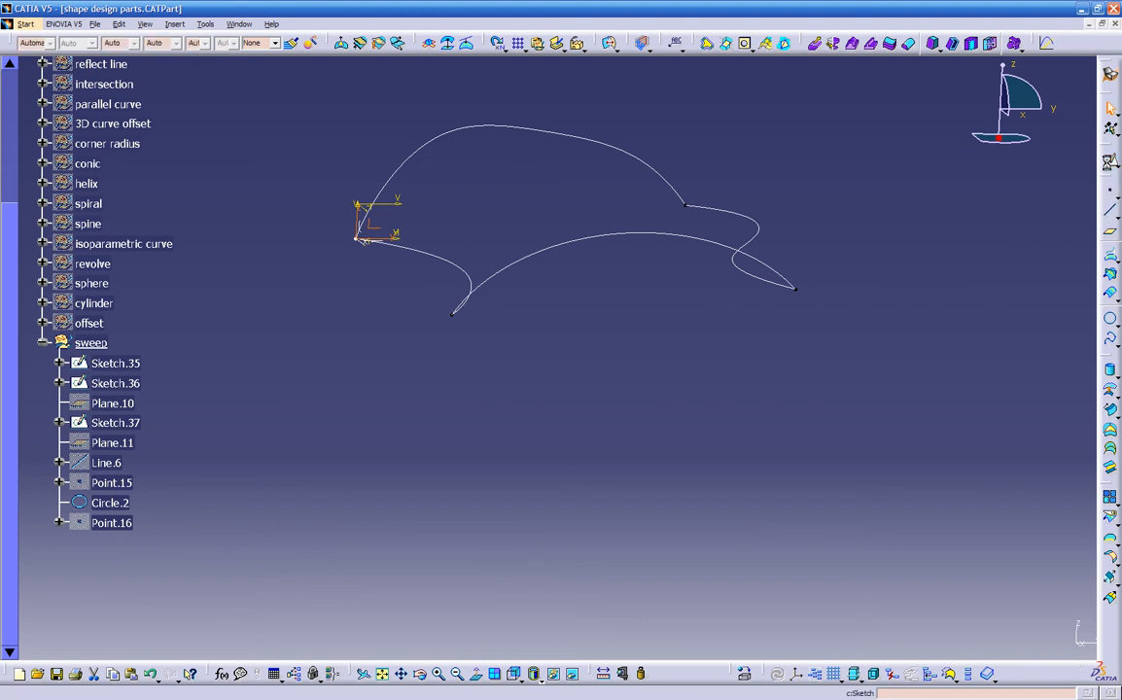
{"action": "left_click", "coordinate": [1111, 164]}
{"action": "middle_click_drag", "start_coordinate": [781, 370], "coordinate": [794, 381]}
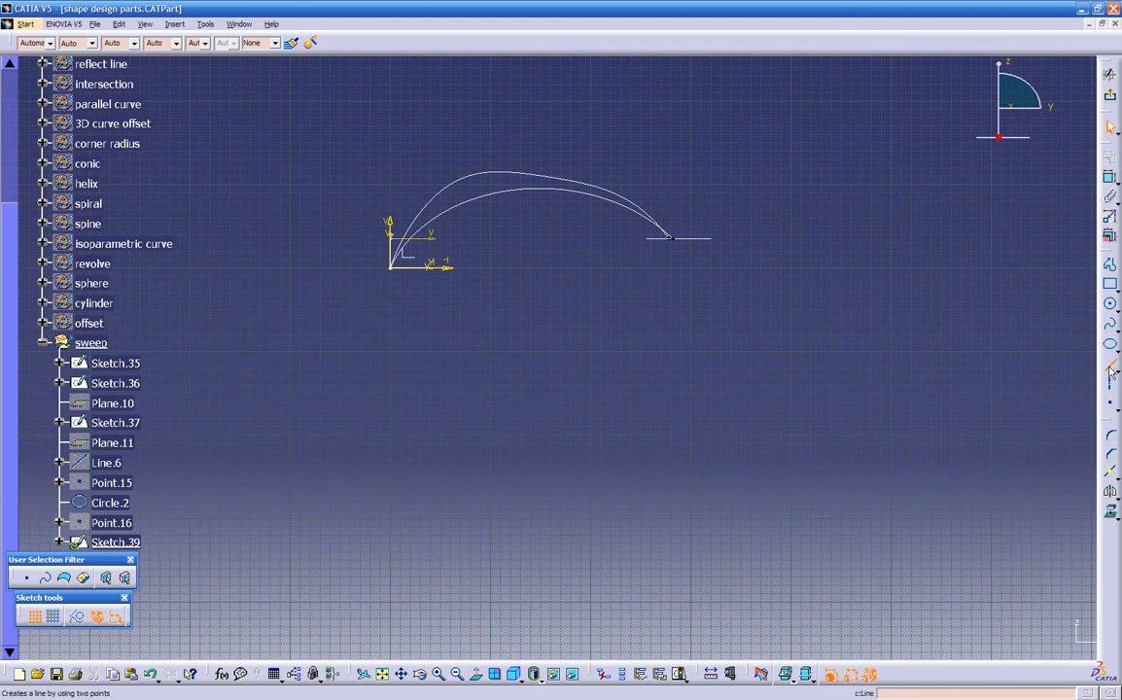
{"action": "left_click", "coordinate": [1112, 370]}
{"action": "left_click", "coordinate": [559, 335]}
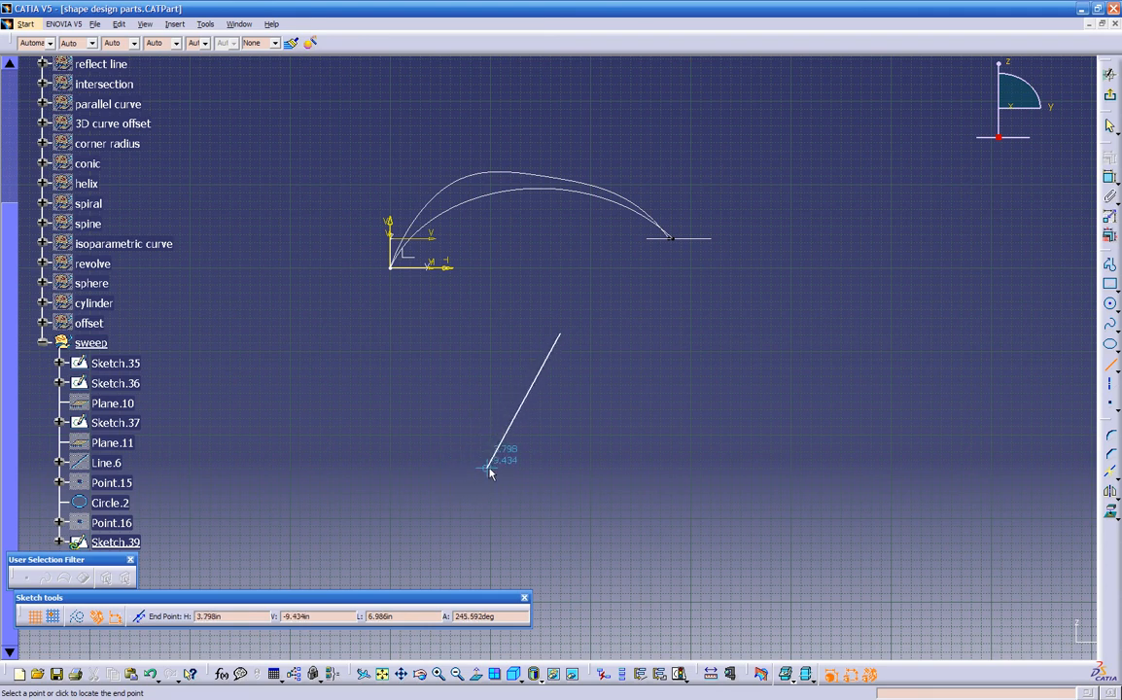
{"action": "left_click", "coordinate": [487, 468]}
{"action": "left_click", "coordinate": [1109, 101]}
- Set up an extruded surface of the single-bend spline at the origin, using the sketched slanted line as direction
{"action": "mouse_move", "coordinate": [711, 378]}
{"action": "middle_mouse_down"}
{"action": "mouse_move", "coordinate": [766, 424]}
{"action": "mouse_move", "coordinate": [779, 474]}
{"action": "mouse_move", "coordinate": [865, 476]}
{"action": "mouse_move", "coordinate": [604, 303]}
{"action": "mouse_move", "coordinate": [581, 391]}
{"action": "mouse_move", "coordinate": [612, 311]}
{"action": "middle_mouse_up"}
{"action": "left_click", "coordinate": [611, 339]}
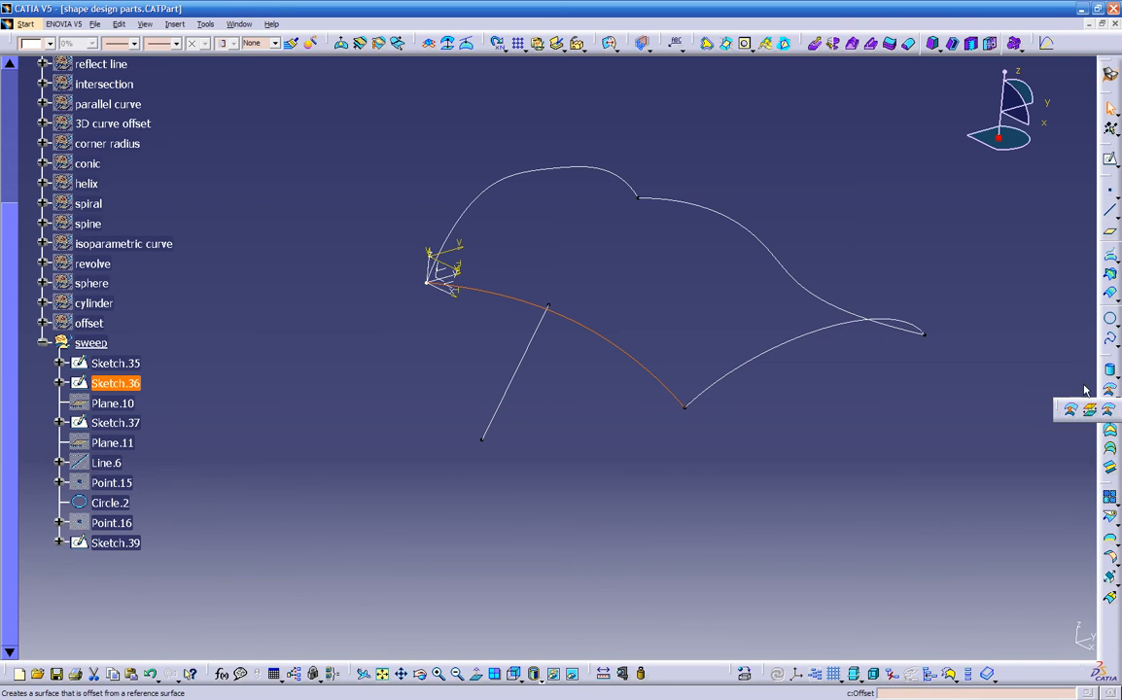
{"action": "left_click", "coordinate": [1115, 383]}
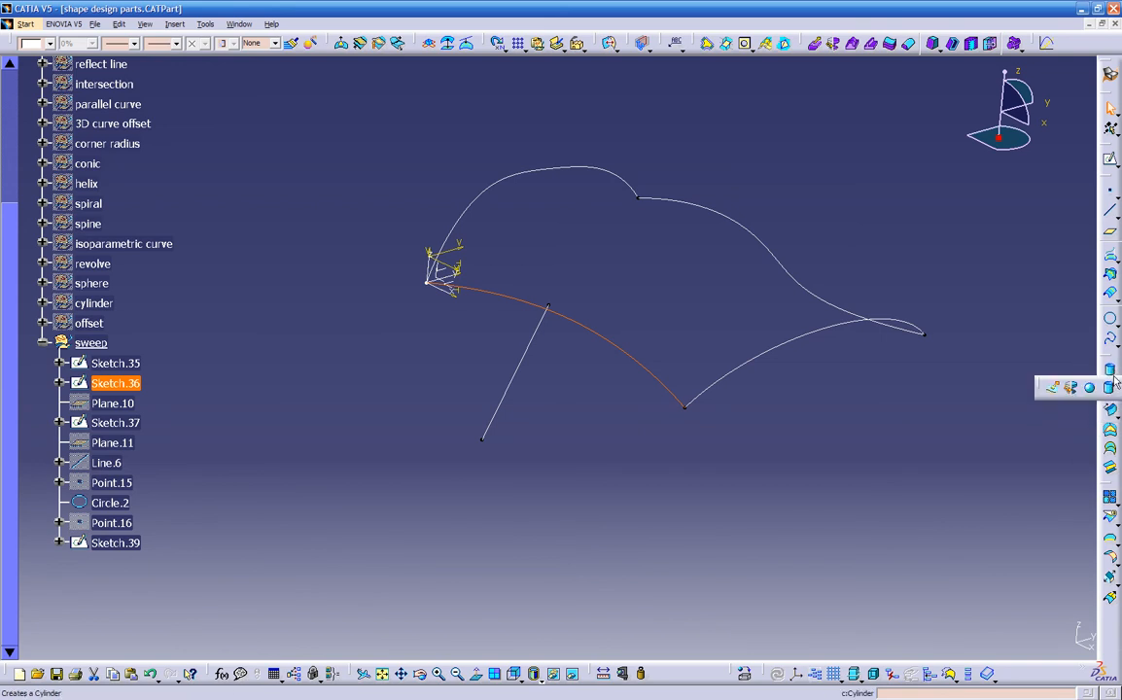
{"action": "left_click", "coordinate": [1053, 388]}
{"action": "middle_click_drag", "start_coordinate": [671, 419], "coordinate": [569, 390]}
{"action": "middle_click_drag", "start_coordinate": [492, 375], "coordinate": [441, 278]}
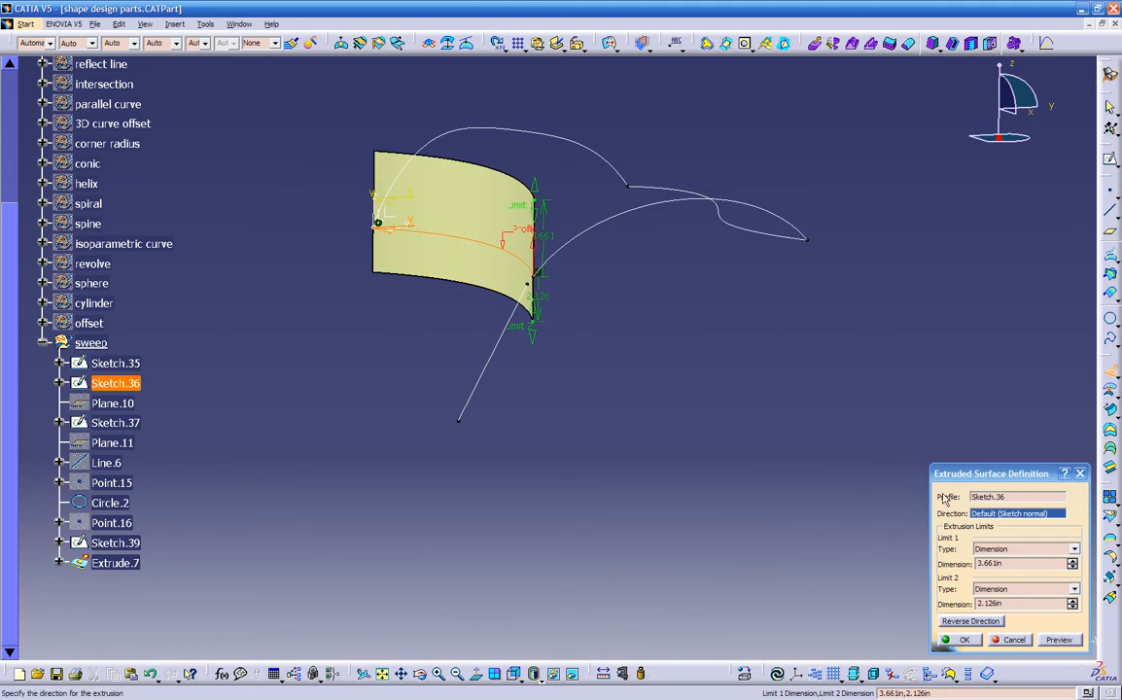
{"action": "left_click", "coordinate": [494, 356]}
{"action": "mouse_move", "coordinate": [501, 358]}
{"action": "middle_mouse_down"}
{"action": "mouse_move", "coordinate": [534, 353]}
{"action": "mouse_move", "coordinate": [479, 335]}
{"action": "mouse_move", "coordinate": [496, 374]}
{"action": "middle_mouse_up"}
{"action": "middle_click_drag", "start_coordinate": [630, 380], "coordinate": [576, 389]}
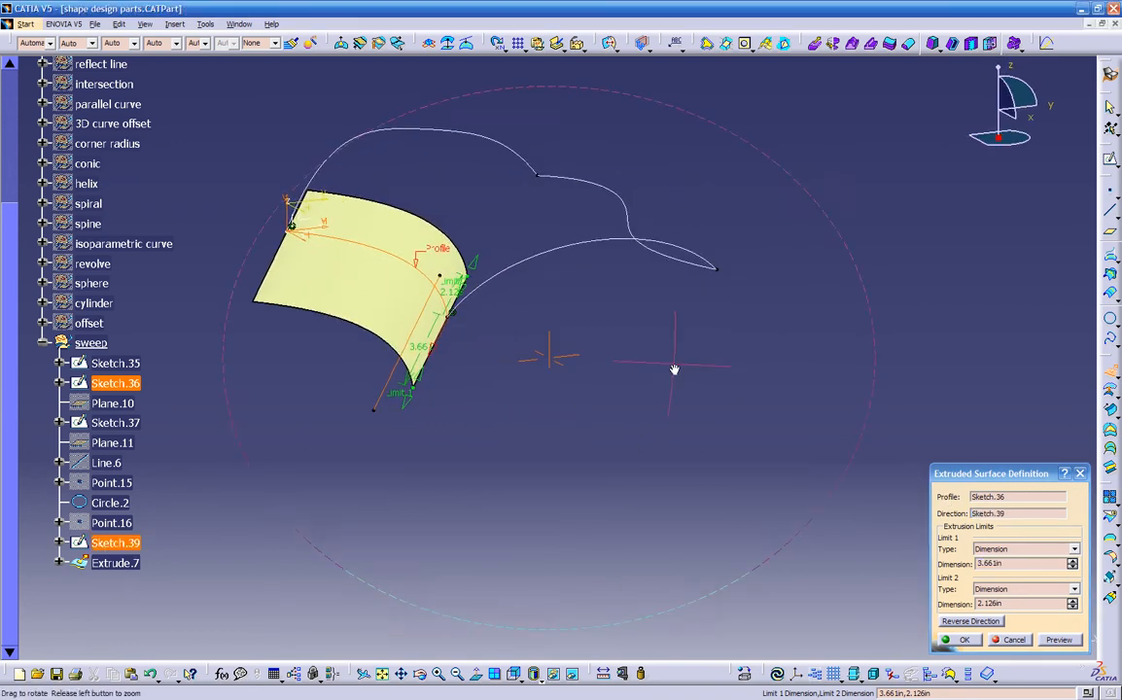
- Set the extrusion's first limit to 0 in, reverse its direction, stretch the second limit to about 4.88 in and create the surface
{"action": "left_click_drag", "start_coordinate": [1005, 565], "coordinate": [849, 566]}
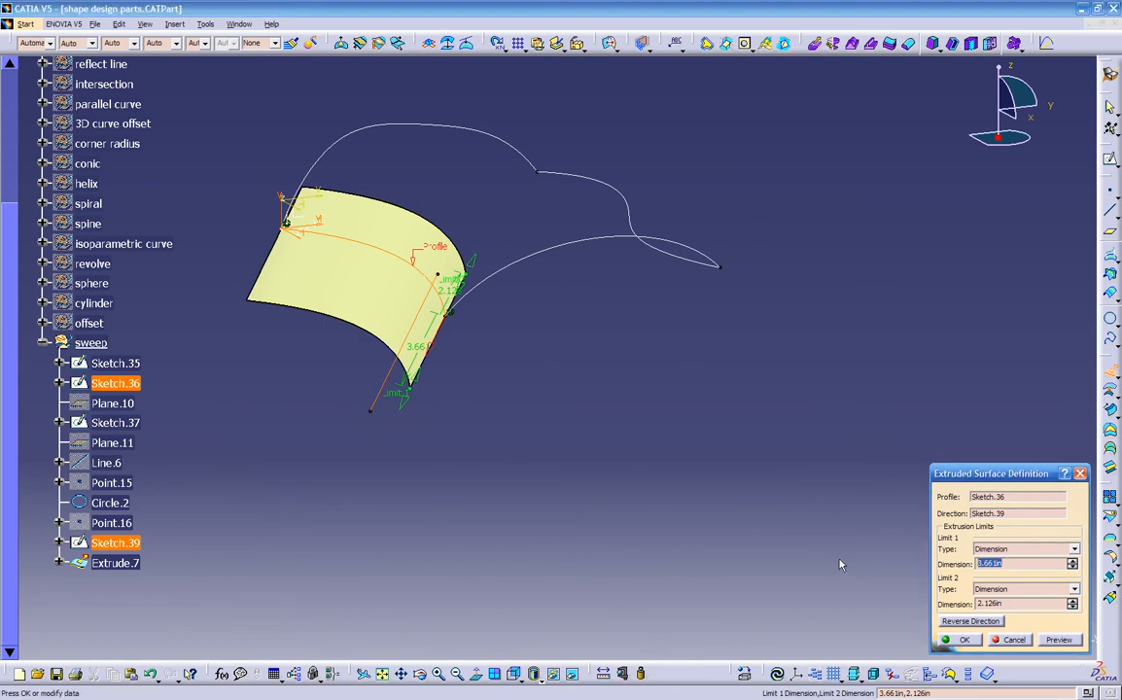
{"action": "type", "text": "0"}
{"action": "key", "text": "Return"}
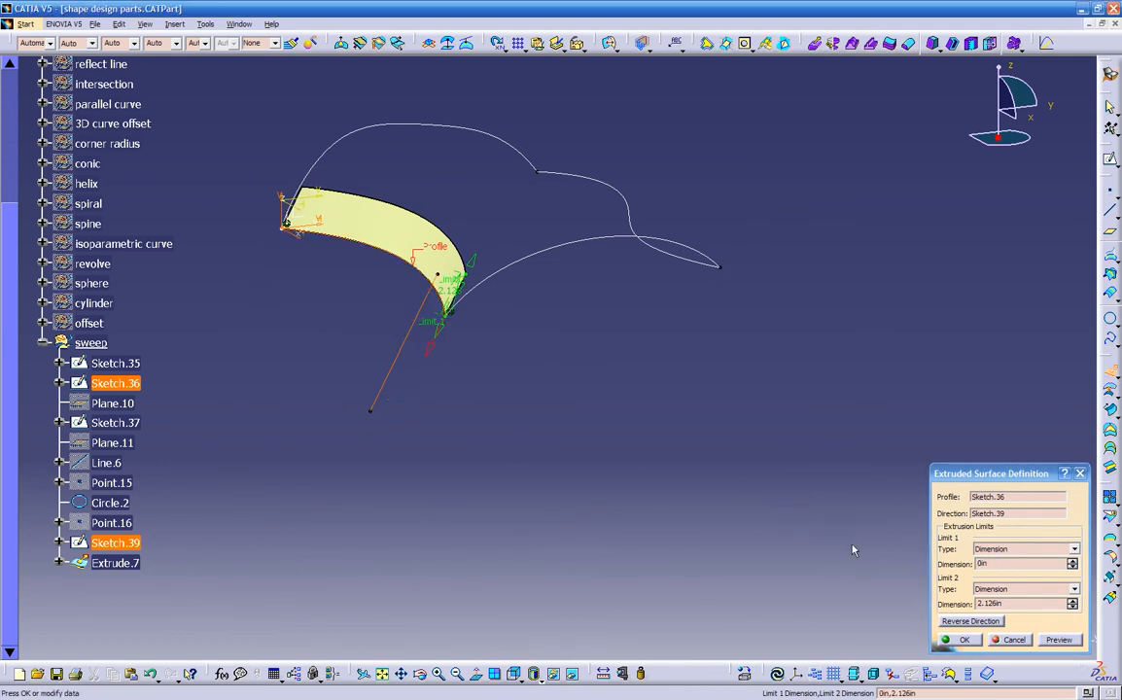
{"action": "left_click", "coordinate": [951, 619]}
{"action": "middle_click_drag", "start_coordinate": [735, 494], "coordinate": [830, 426]}
{"action": "left_click_drag", "start_coordinate": [591, 403], "coordinate": [539, 471]}
{"action": "middle_click_drag", "start_coordinate": [539, 471], "coordinate": [823, 557]}
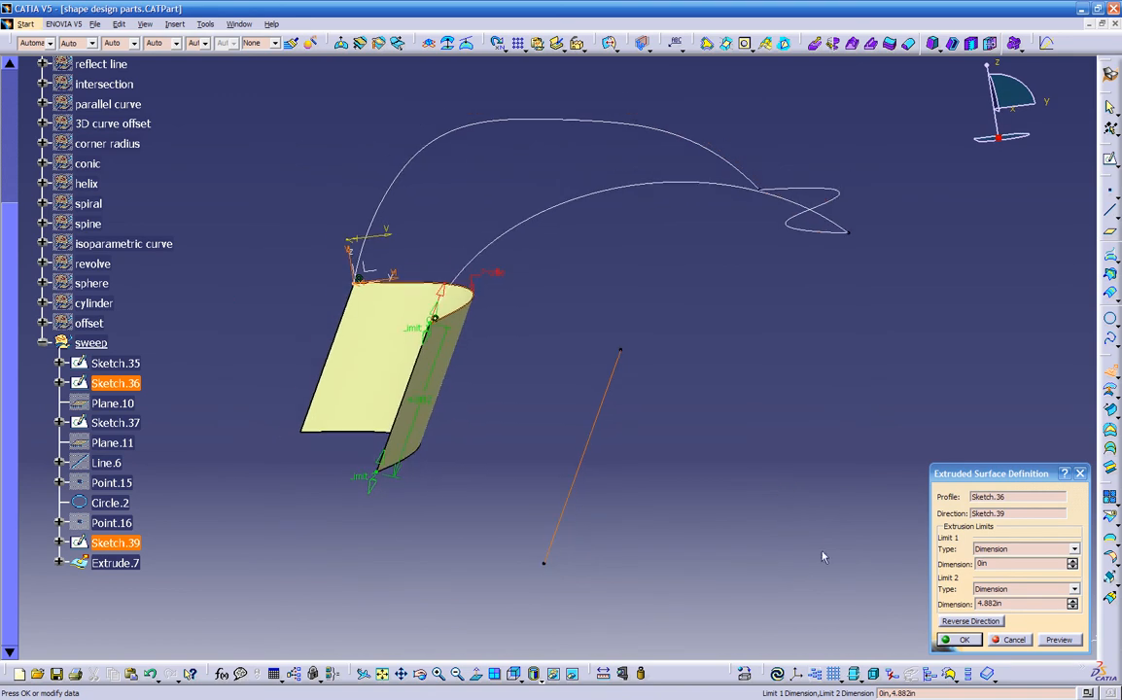
{"action": "left_click", "coordinate": [945, 639]}
- Extrude the S-shaped spline along the slanted line with limits of 0 in and 4.882 in, reversing the direction
{"action": "mouse_move", "coordinate": [919, 566]}
{"action": "middle_mouse_down"}
{"action": "mouse_move", "coordinate": [771, 413]}
{"action": "mouse_move", "coordinate": [815, 230]}
{"action": "middle_mouse_up"}
{"action": "left_click", "coordinate": [815, 230]}
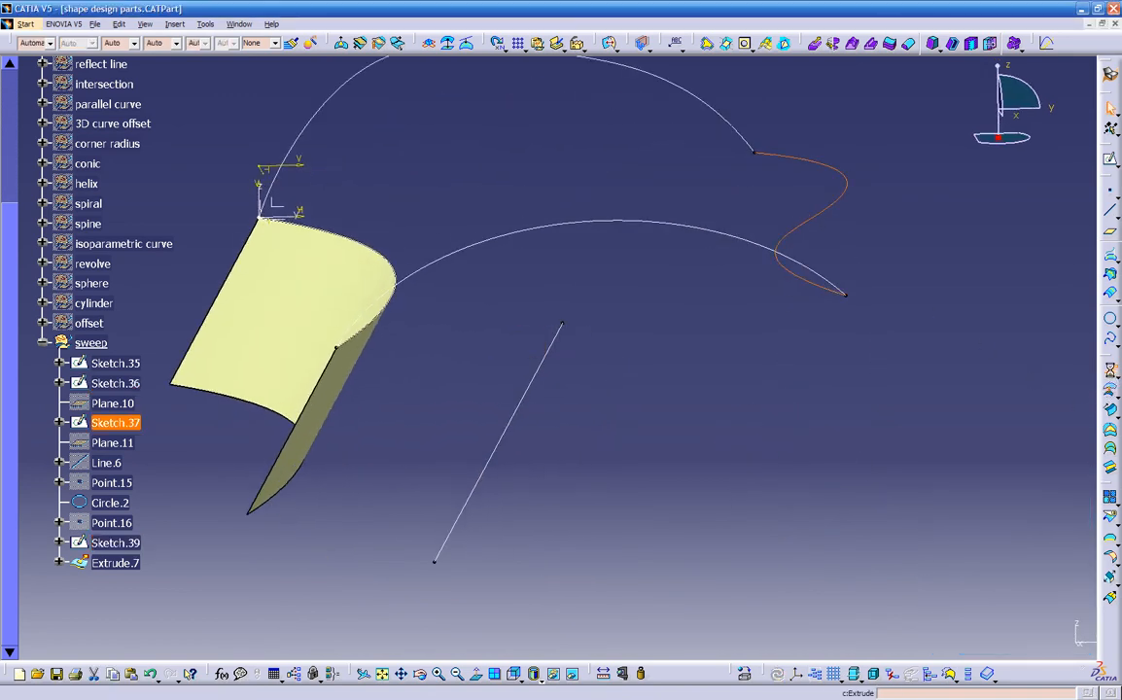
{"action": "left_click", "coordinate": [1113, 375]}
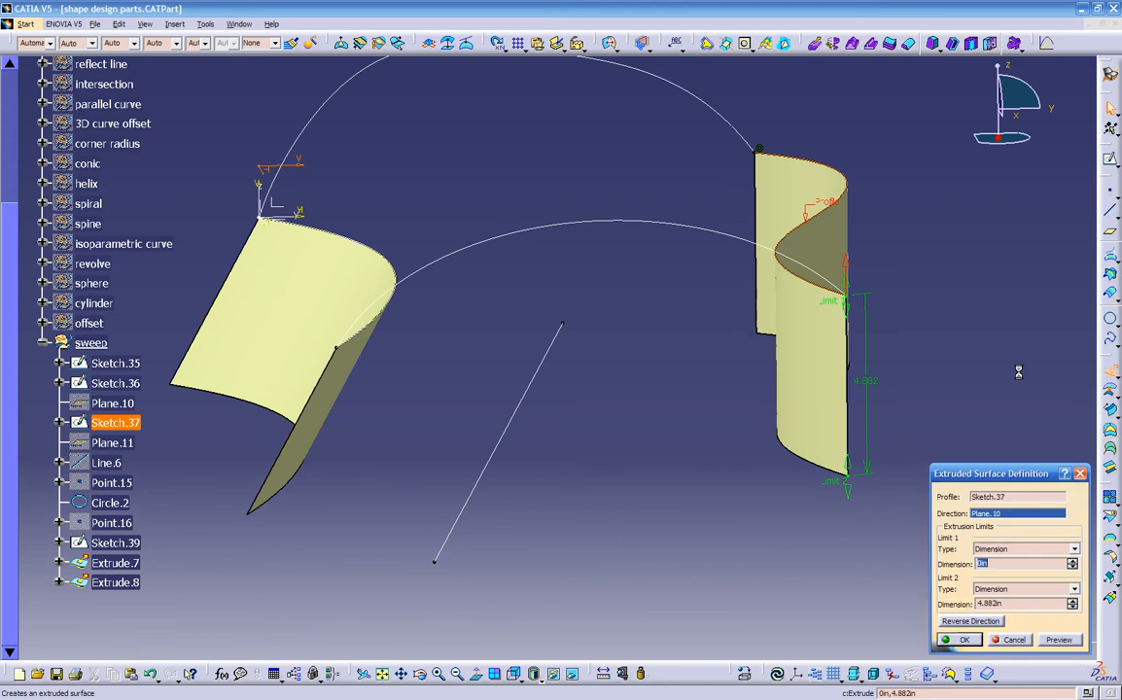
{"action": "left_click", "coordinate": [539, 366]}
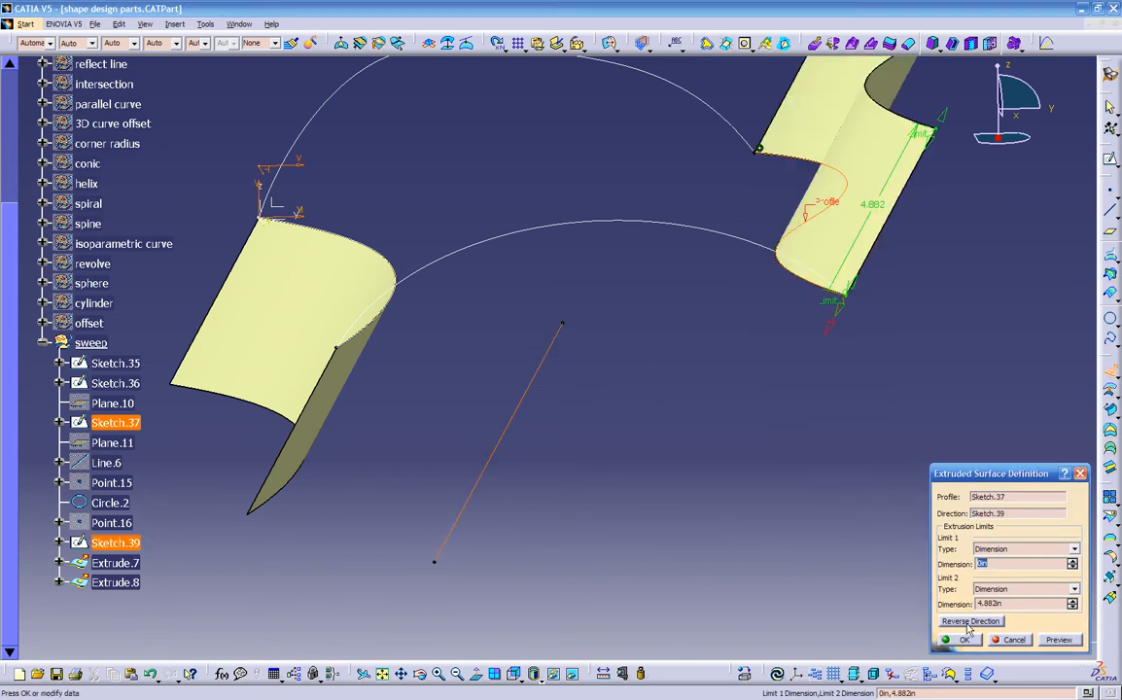
{"action": "left_click", "coordinate": [968, 622]}
{"action": "middle_click_drag", "start_coordinate": [669, 494], "coordinate": [754, 535]}
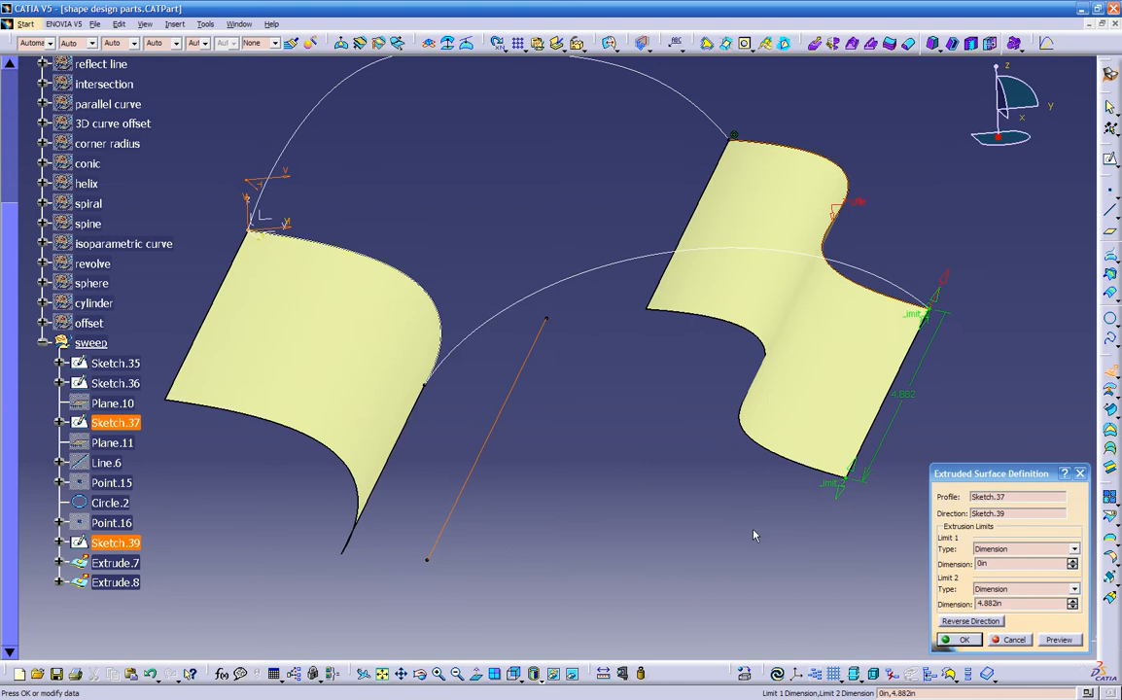
{"action": "left_click", "coordinate": [958, 639]}
{"action": "middle_click_drag", "start_coordinate": [583, 471], "coordinate": [558, 436]}
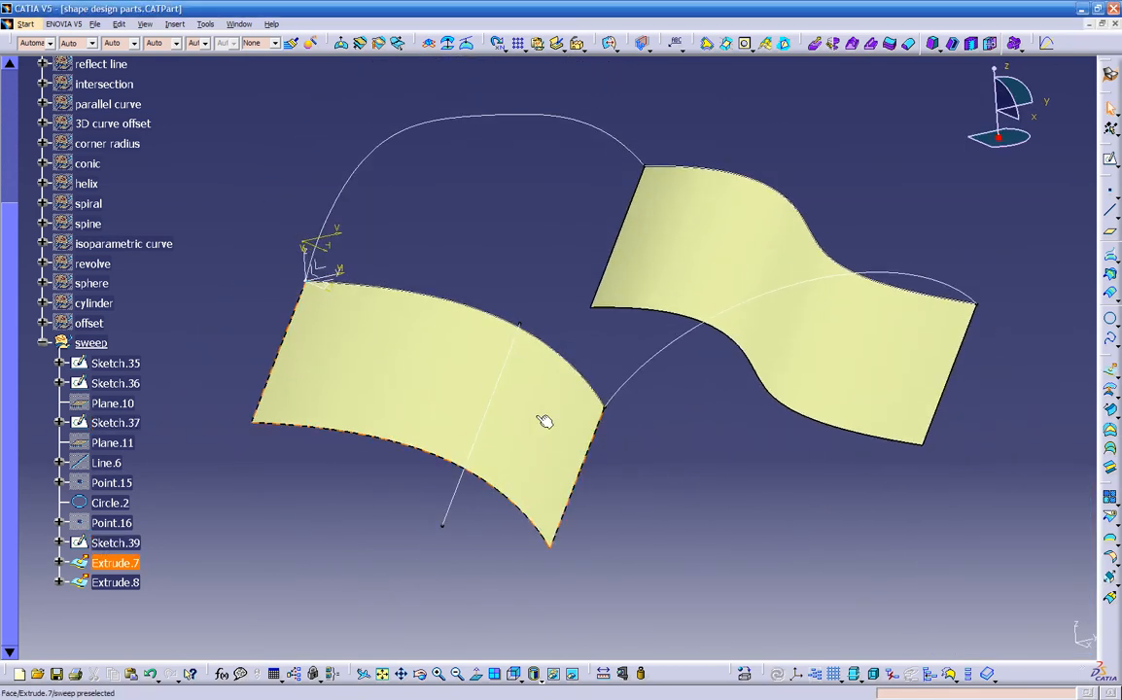
- Hide the slanted direction line and colour both extruded surfaces brown
{"action": "right_click", "coordinate": [459, 481]}
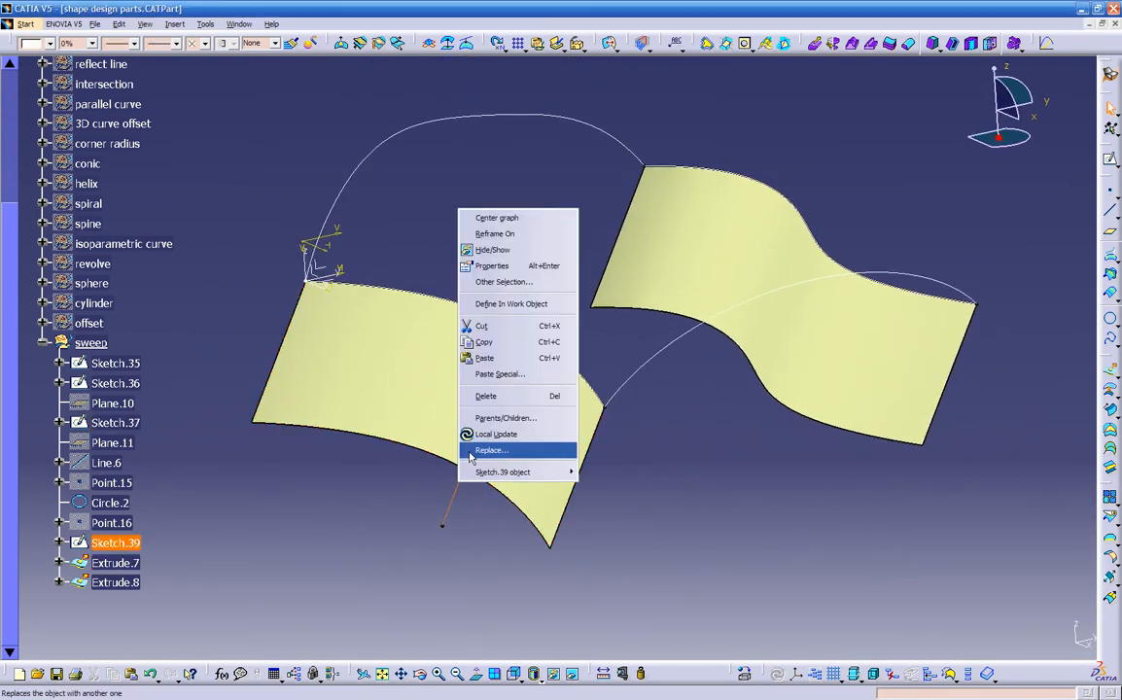
{"action": "left_click", "coordinate": [502, 253]}
{"action": "left_click", "coordinate": [469, 341]}
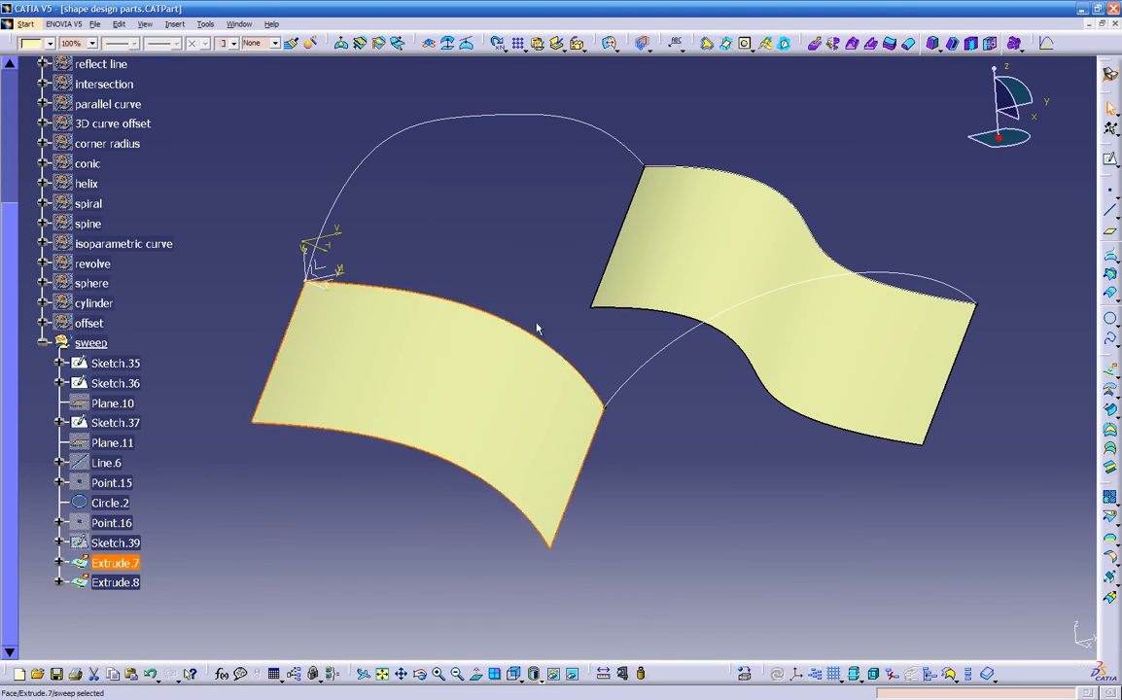
{"action": "left_click", "coordinate": [650, 269], "text": "ctrl"}
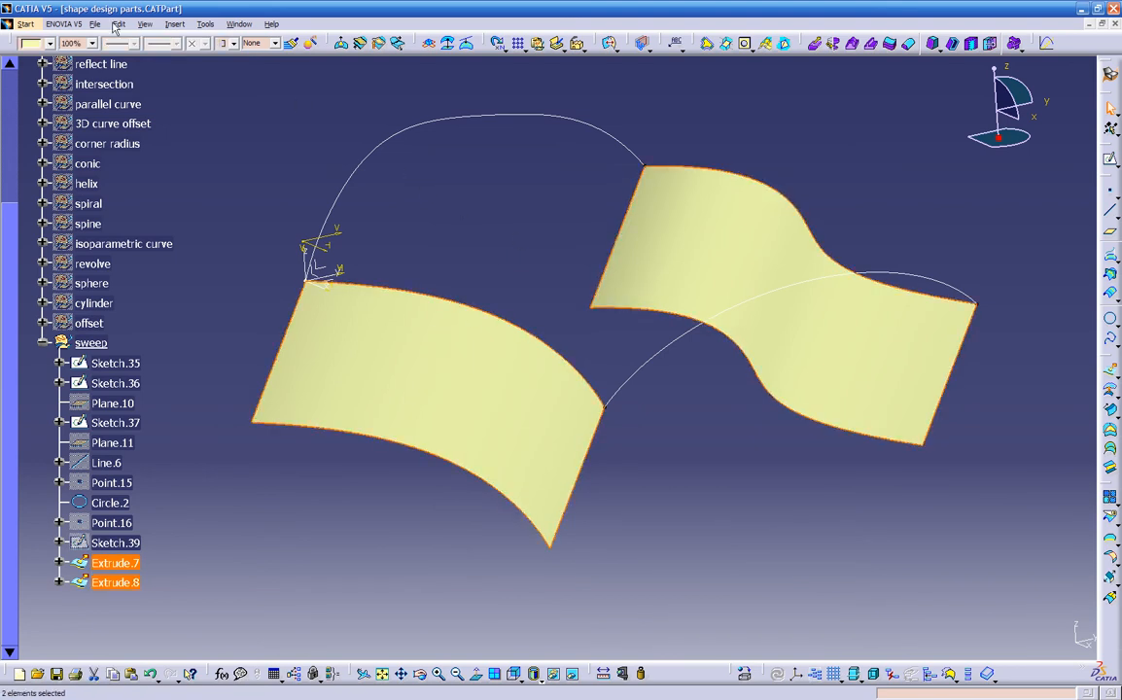
{"action": "left_click", "coordinate": [50, 44]}
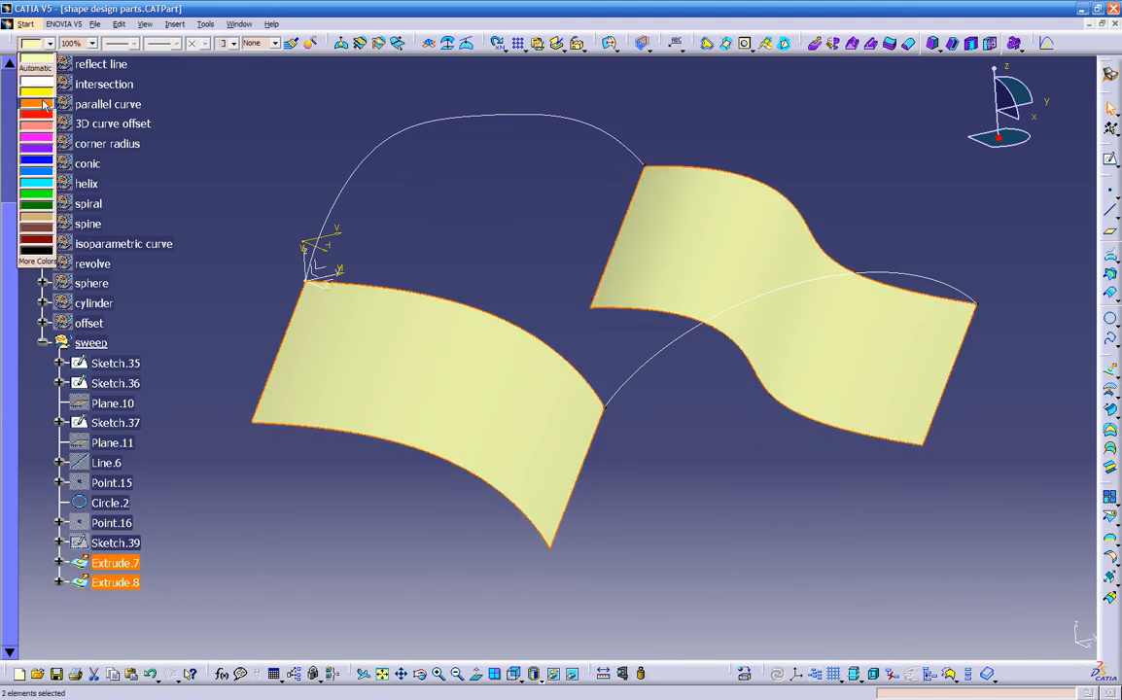
{"action": "left_click", "coordinate": [37, 231]}
{"action": "left_click", "coordinate": [481, 489]}
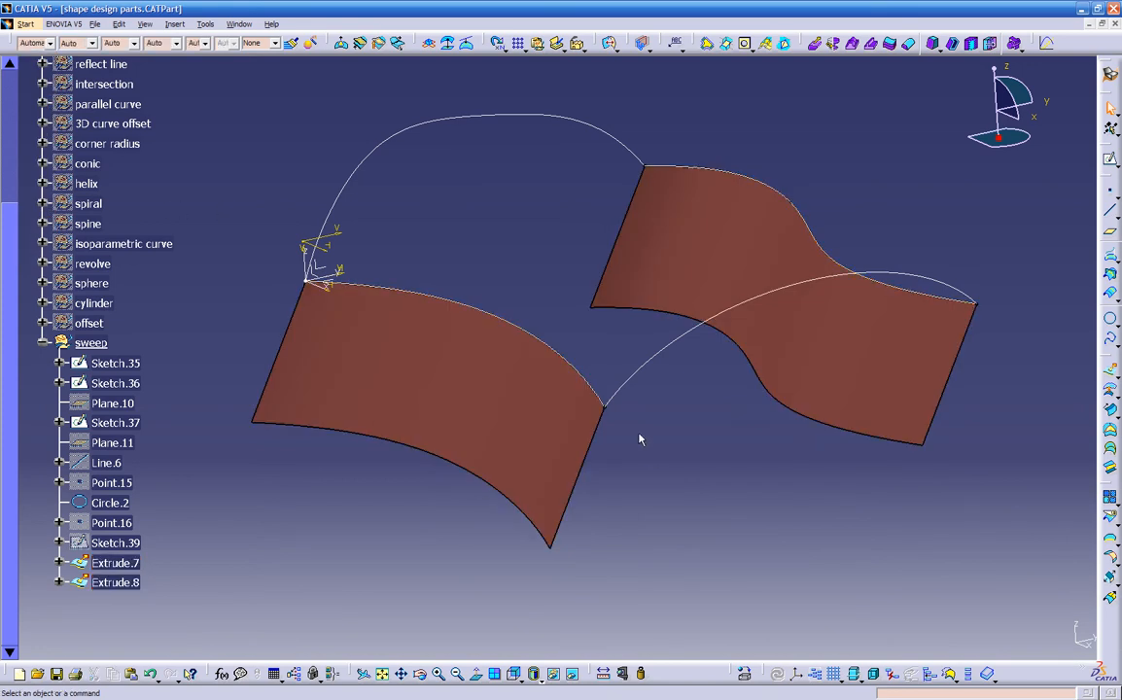
{"action": "middle_click_drag", "start_coordinate": [619, 432], "coordinate": [631, 467]}
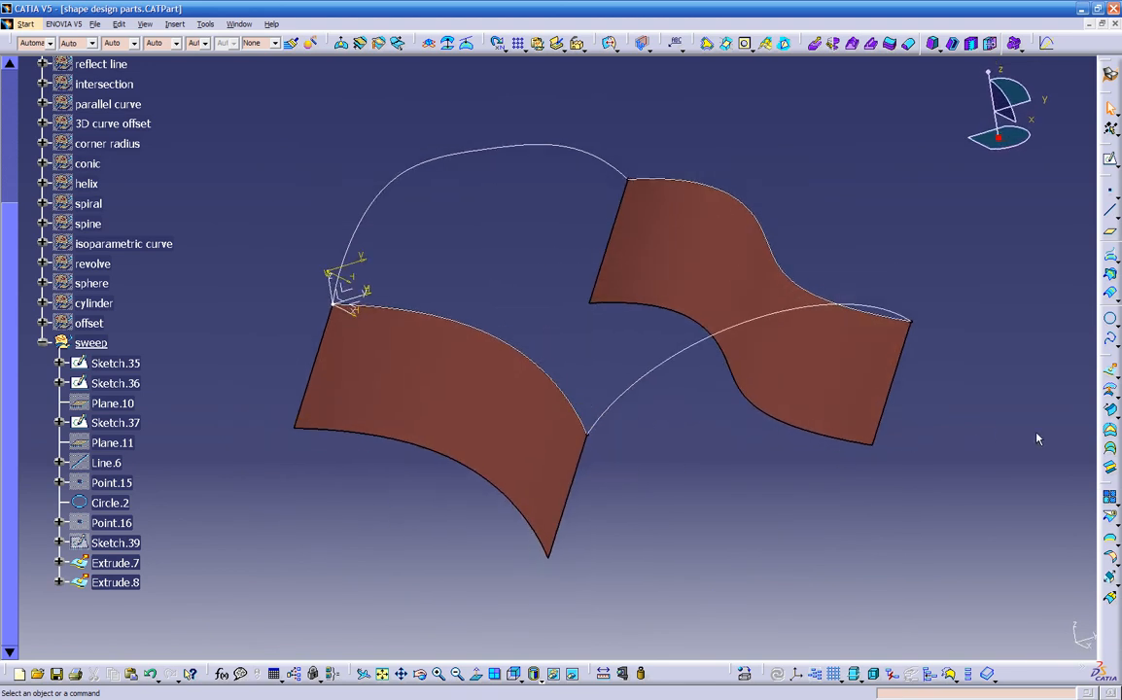
{"action": "left_click", "coordinate": [1112, 412]}
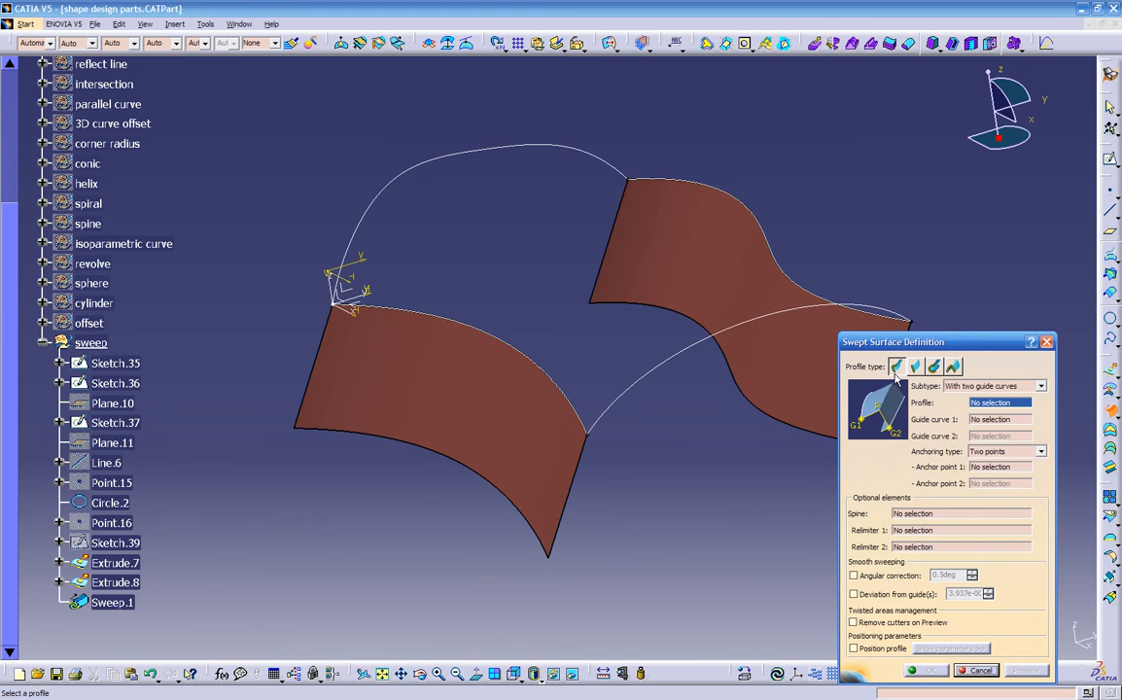
{"action": "left_click", "coordinate": [968, 387]}
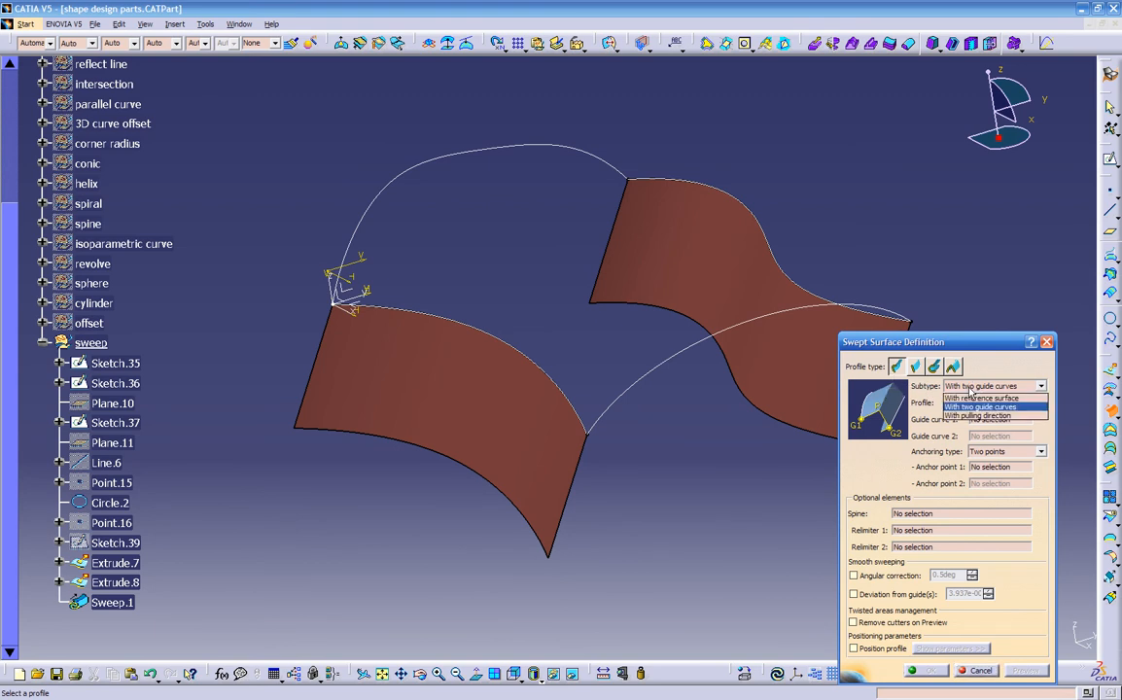
{"action": "left_click", "coordinate": [961, 399]}
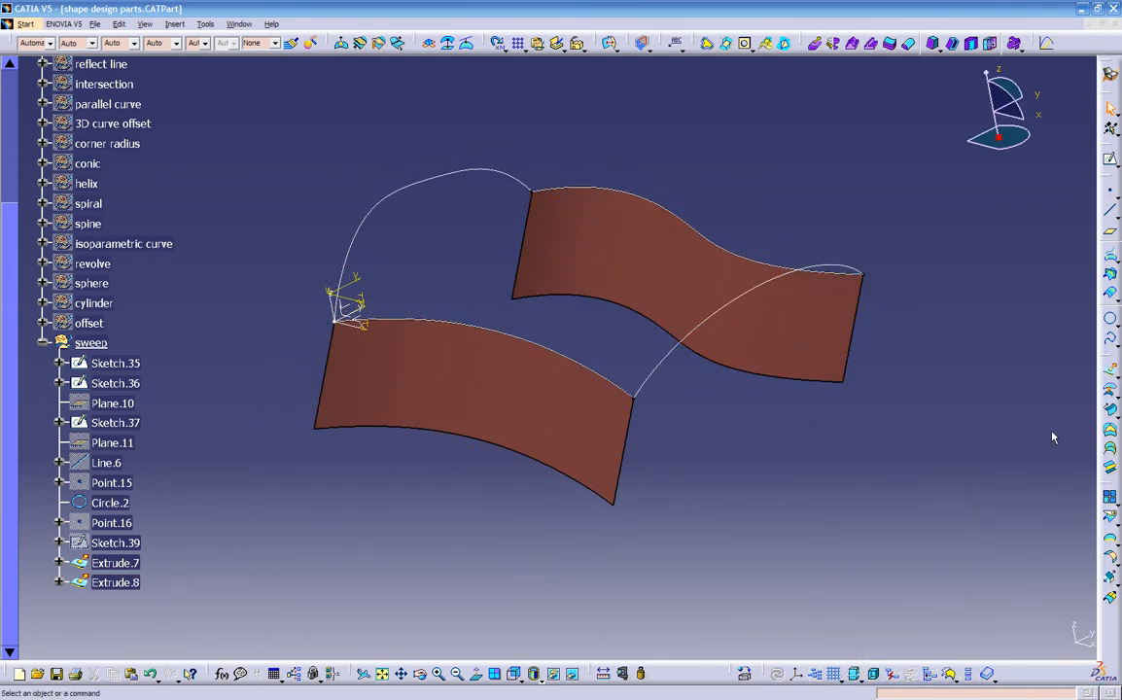
- Start a swept surface and compare the inputs required by the line, circle and conic profile types
{"action": "left_click", "coordinate": [1110, 411]}
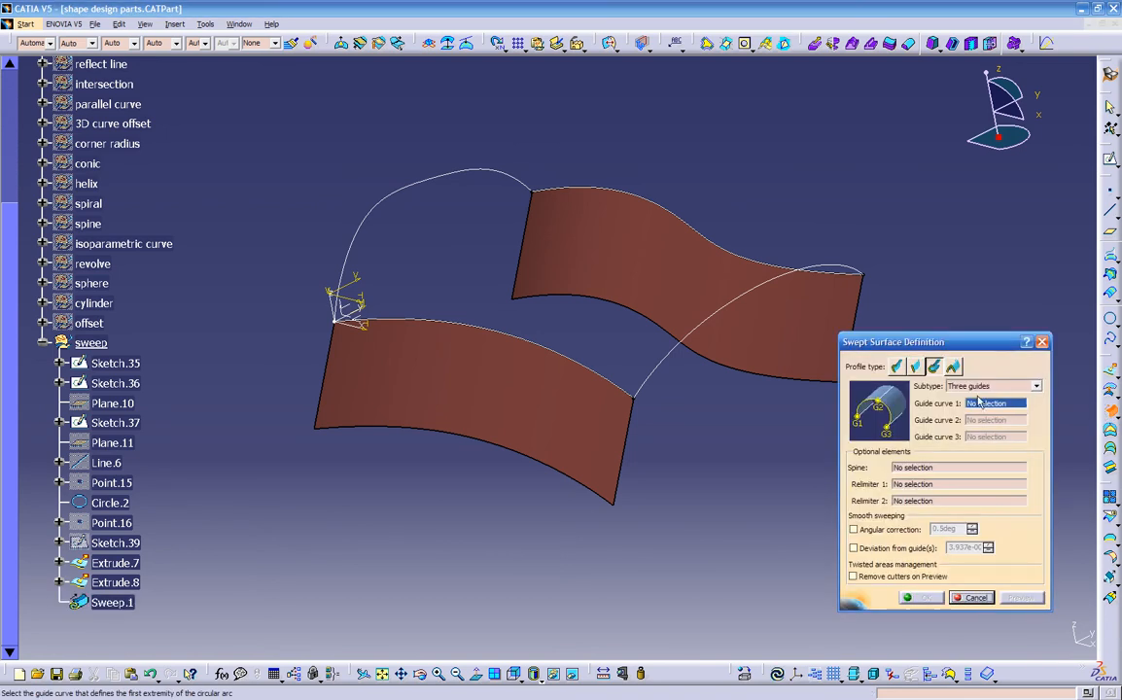
{"action": "left_click", "coordinate": [915, 367]}
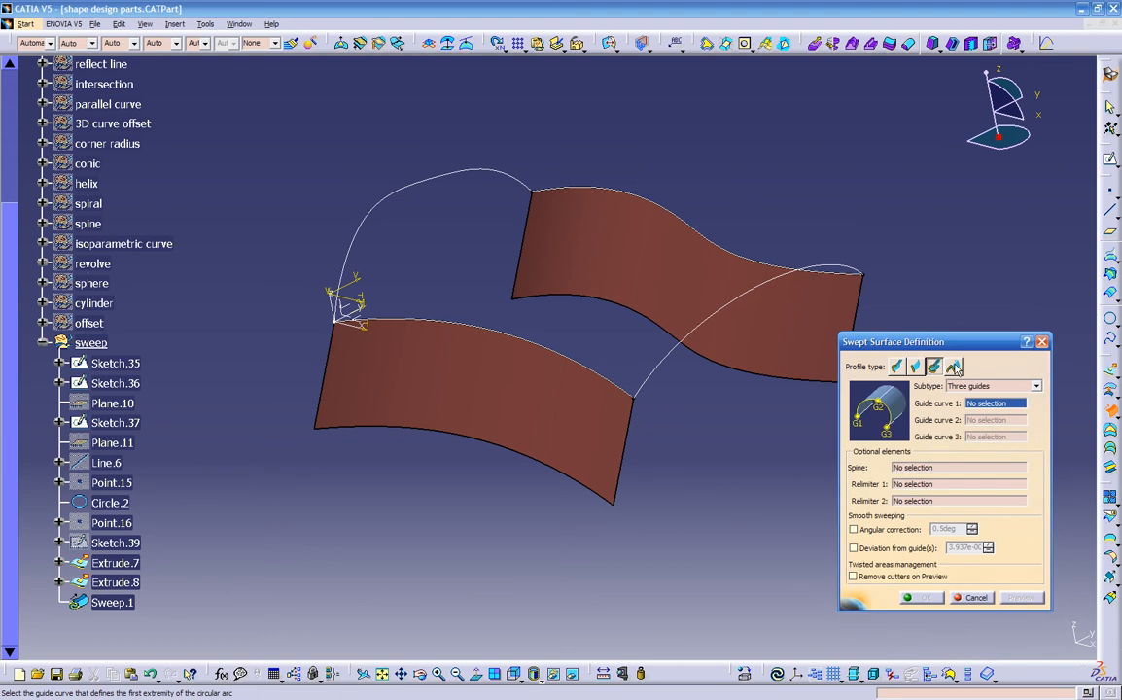
{"action": "left_click", "coordinate": [953, 366]}
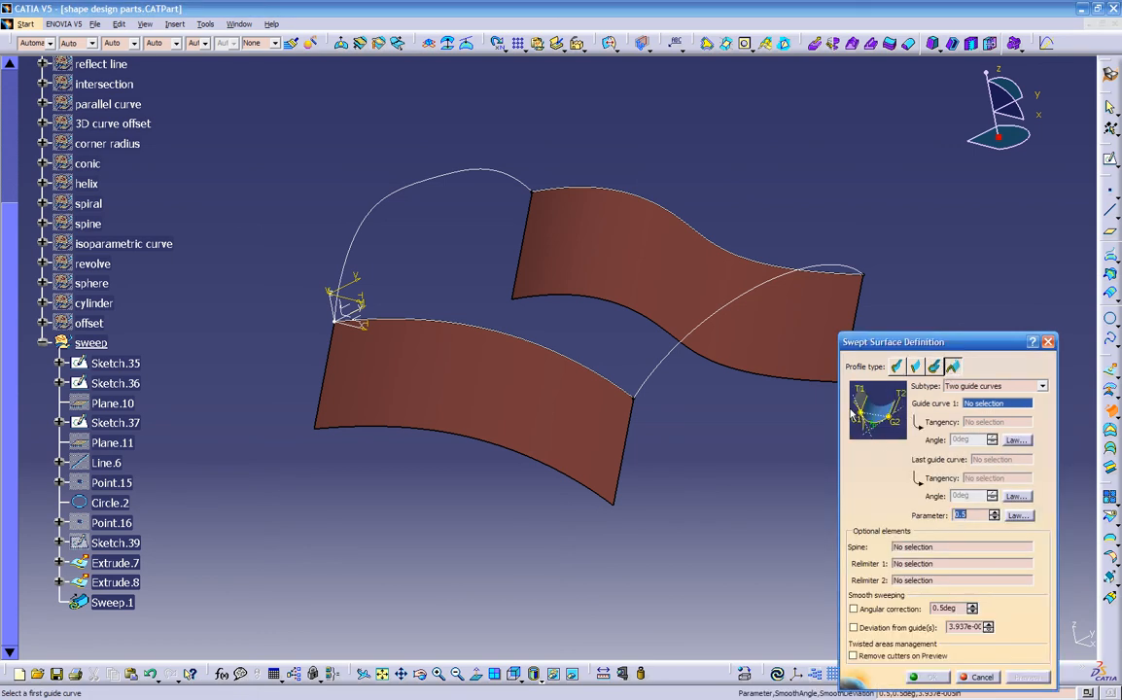
{"action": "left_click", "coordinate": [933, 366]}
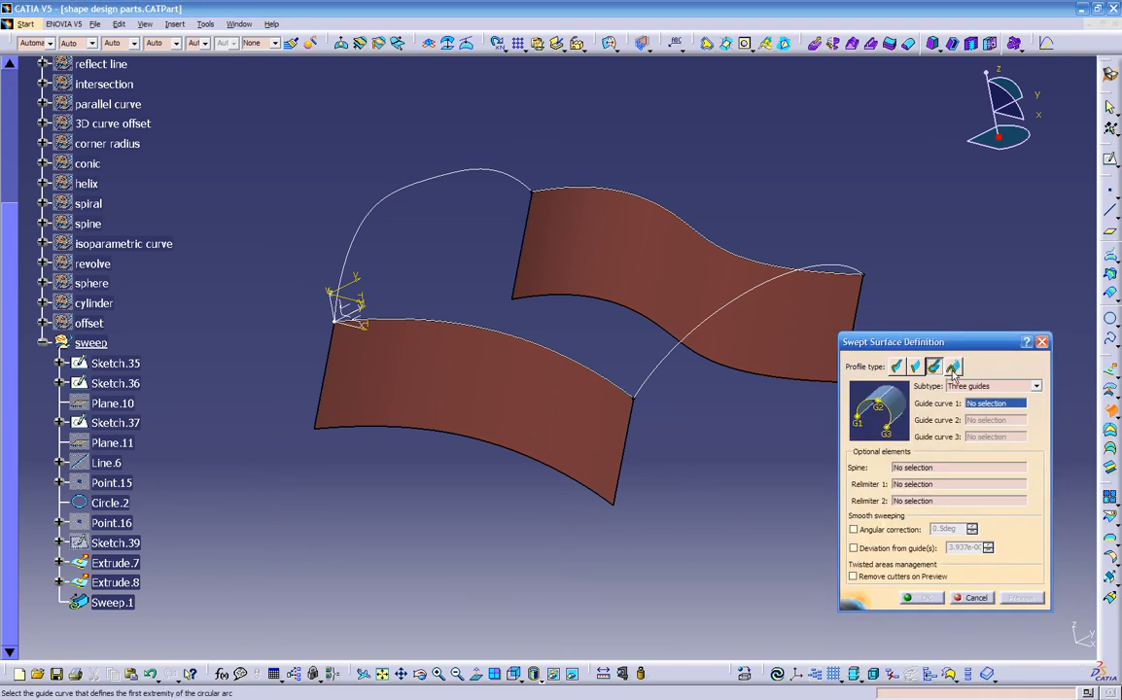
{"action": "left_click", "coordinate": [954, 366]}
- Examine the conic sweep's subtypes with two to five guide curves and return to the circle profile type
{"action": "left_click", "coordinate": [963, 386]}
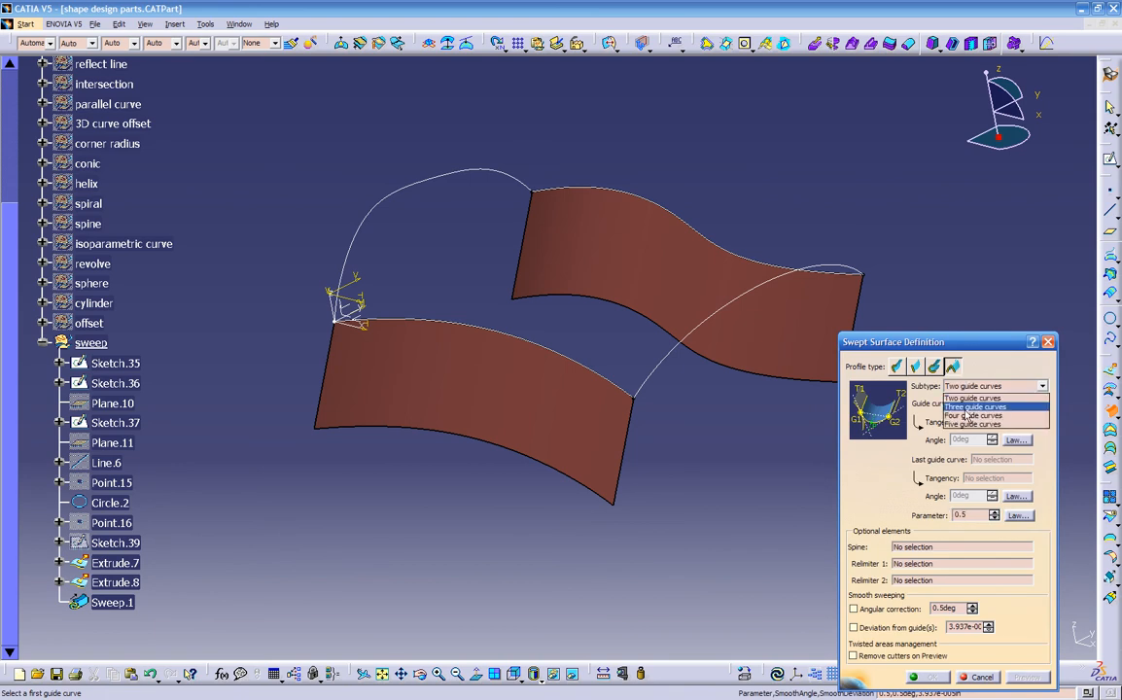
{"action": "left_click", "coordinate": [968, 408]}
{"action": "left_click", "coordinate": [973, 386]}
{"action": "left_click", "coordinate": [963, 414]}
{"action": "left_click", "coordinate": [965, 387]}
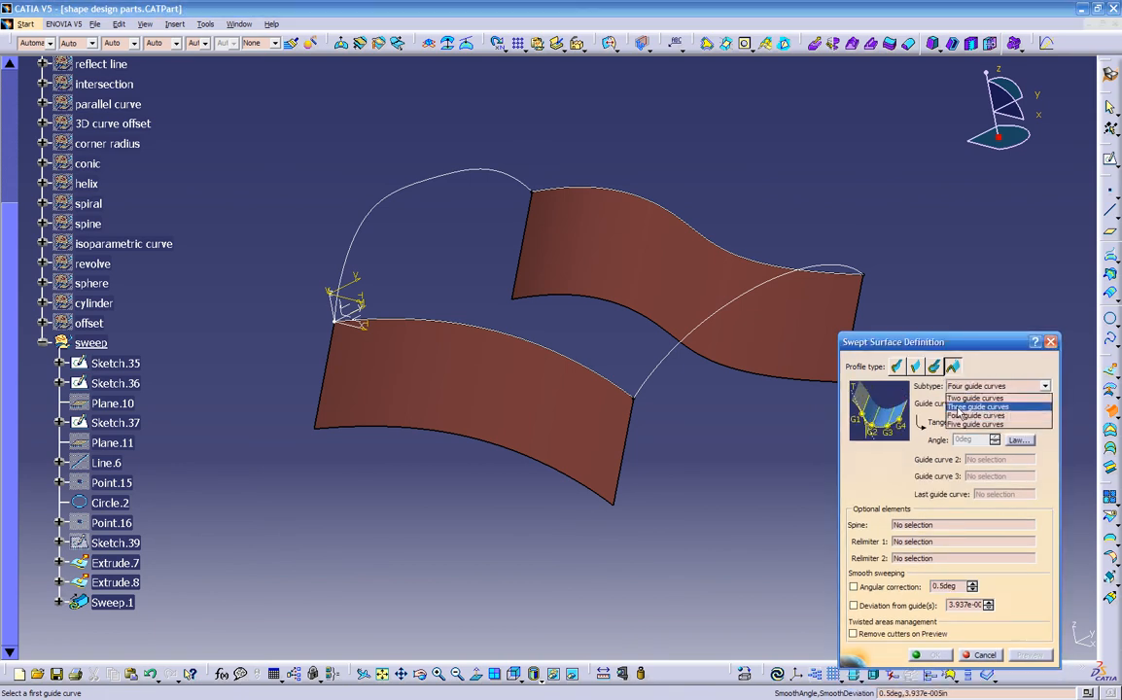
{"action": "left_click", "coordinate": [971, 421]}
{"action": "left_click", "coordinate": [962, 386]}
{"action": "left_click", "coordinate": [962, 394]}
{"action": "left_click", "coordinate": [935, 367]}
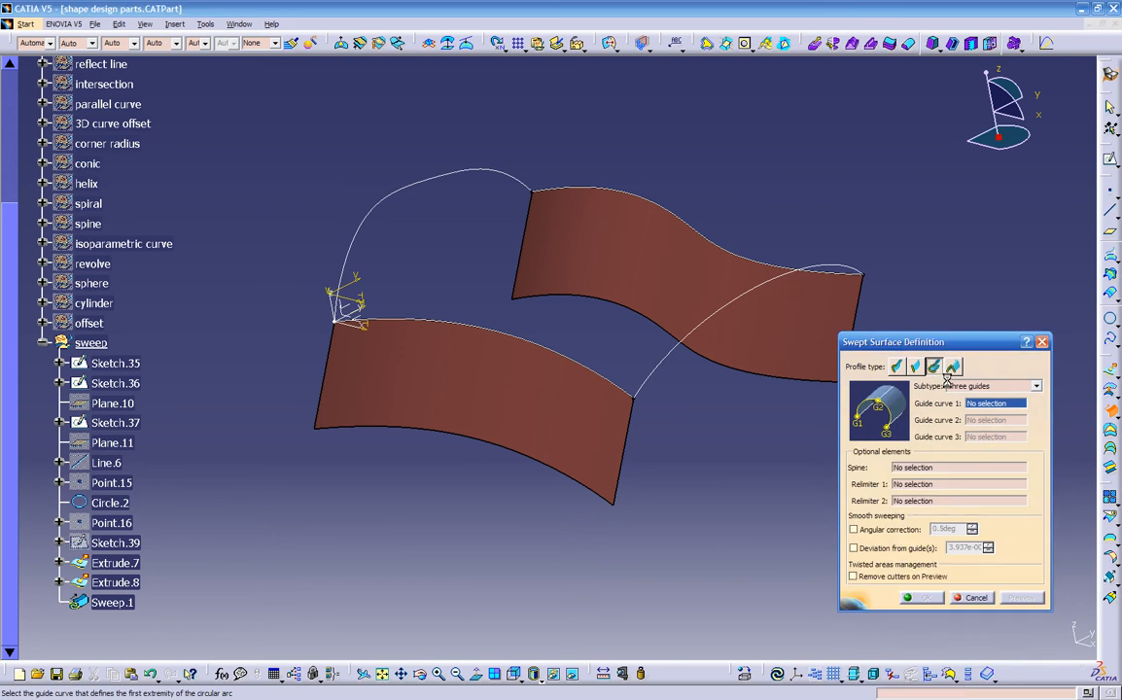
- Examine the circle sweep's subtypes, from centre and two angles through centre and radius to the guide and limit curve options with a tangency surface
{"action": "left_click", "coordinate": [963, 386]}
{"action": "left_click", "coordinate": [961, 404]}
{"action": "left_click", "coordinate": [963, 386]}
{"action": "left_click", "coordinate": [958, 410]}
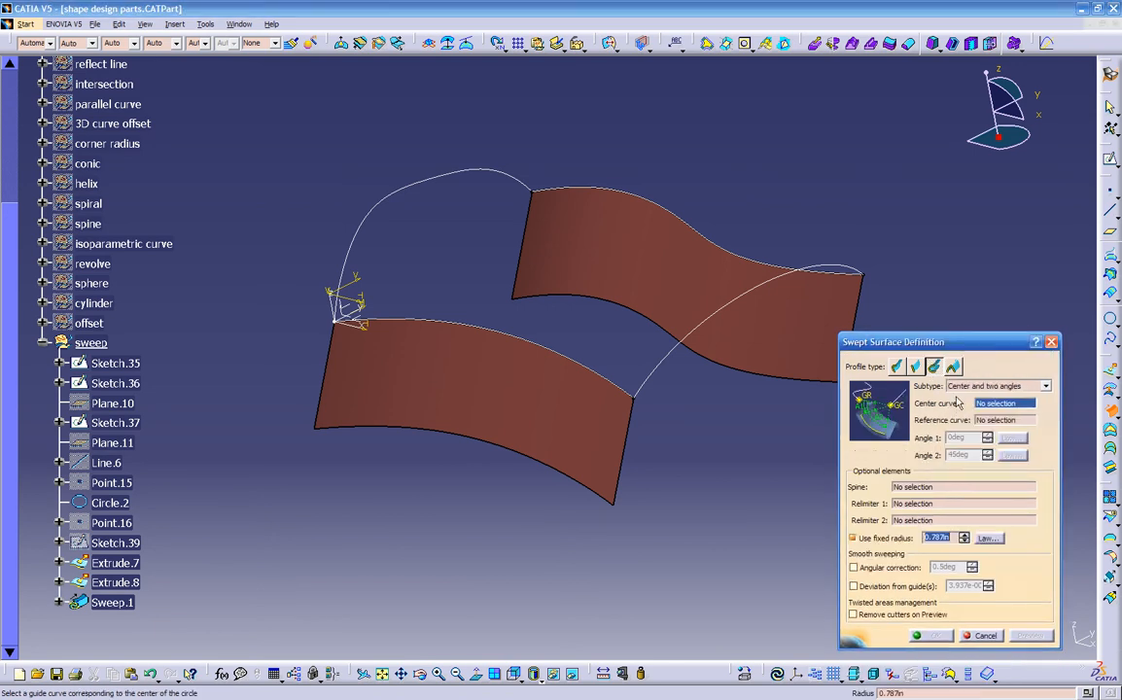
{"action": "left_click", "coordinate": [959, 388]}
{"action": "left_click", "coordinate": [957, 410]}
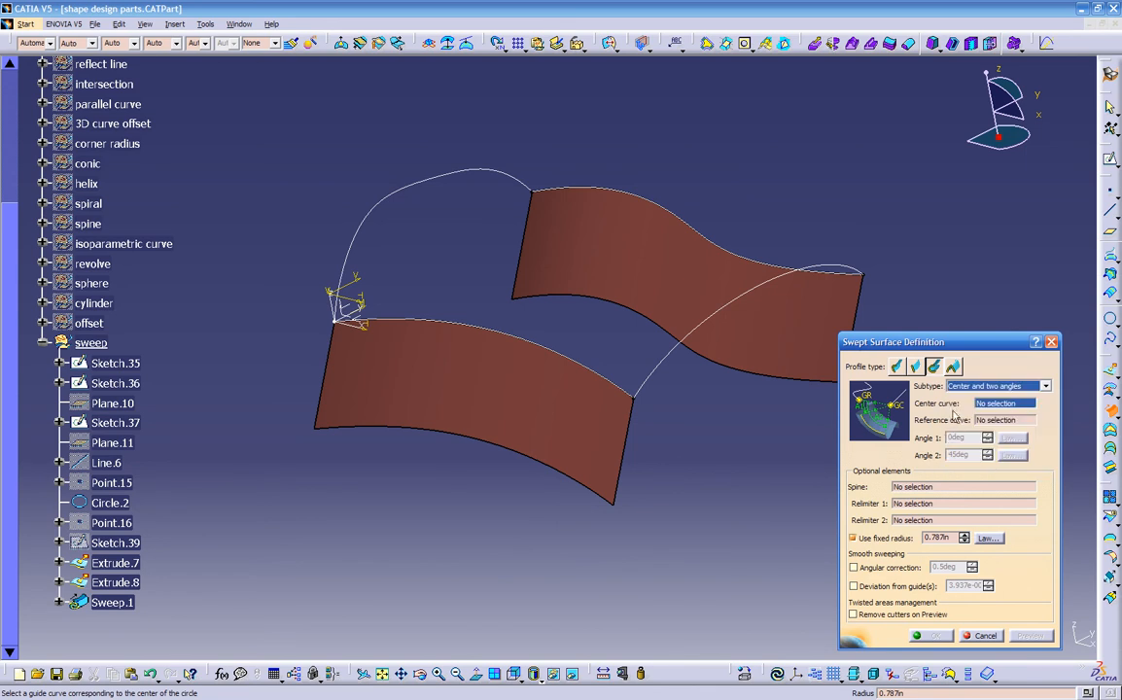
{"action": "scroll", "coordinate": [953, 387], "scroll_direction": "down", "scroll_amount": 2}
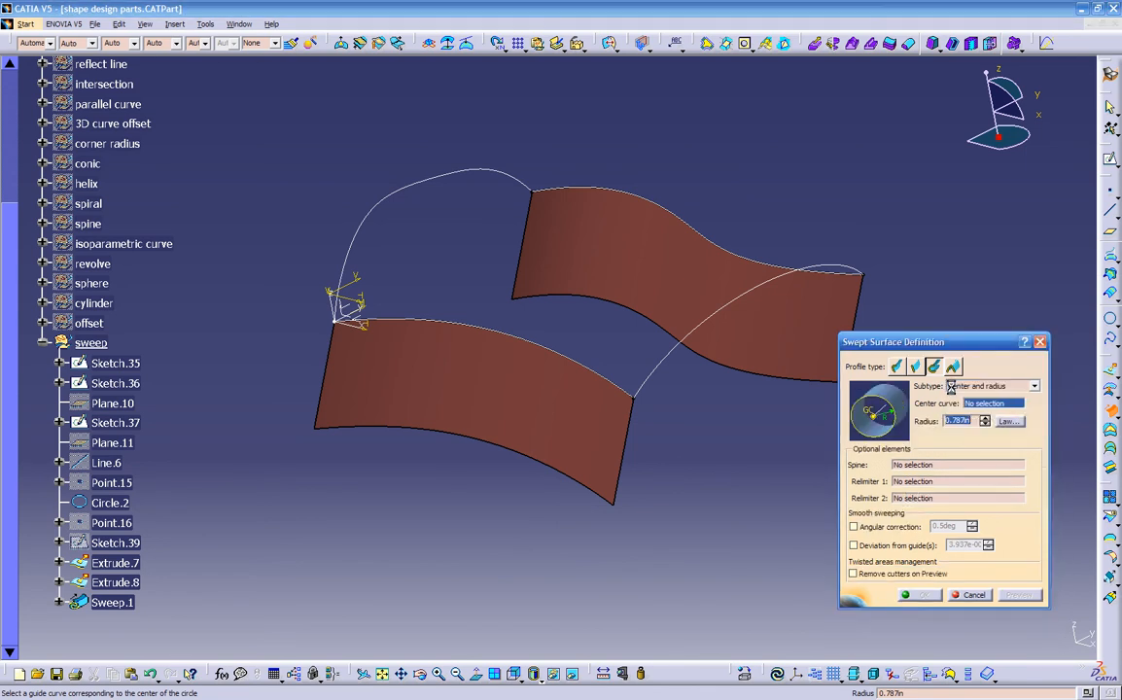
{"action": "left_click", "coordinate": [952, 386]}
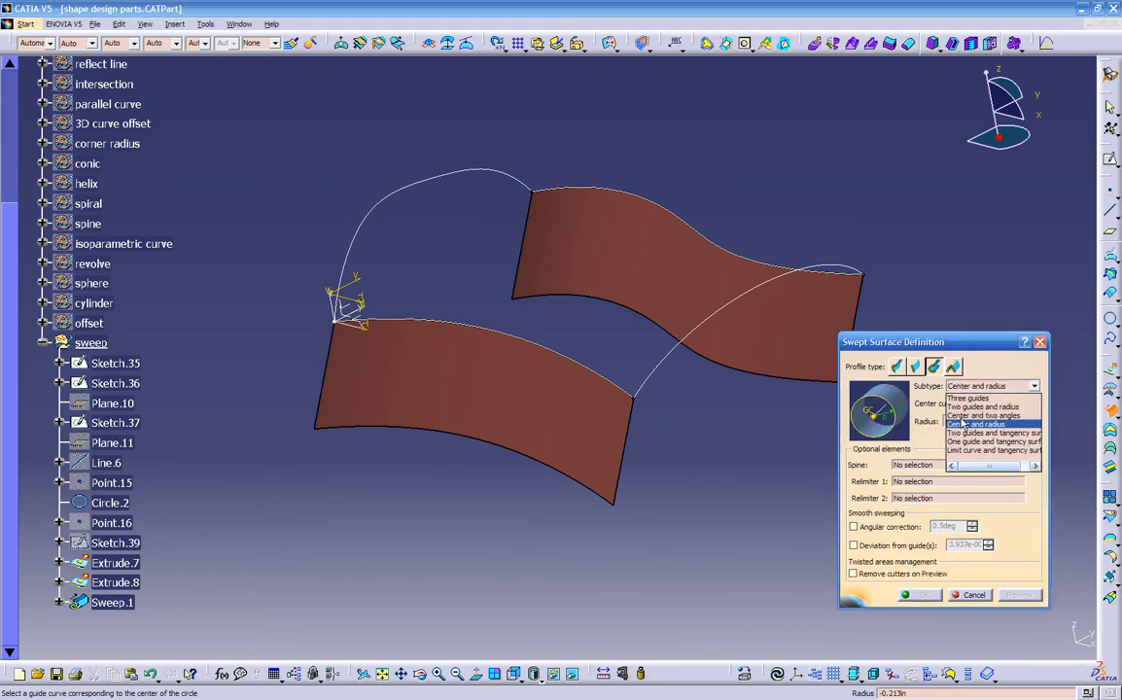
{"action": "left_click", "coordinate": [958, 400]}
{"action": "left_click", "coordinate": [958, 387]}
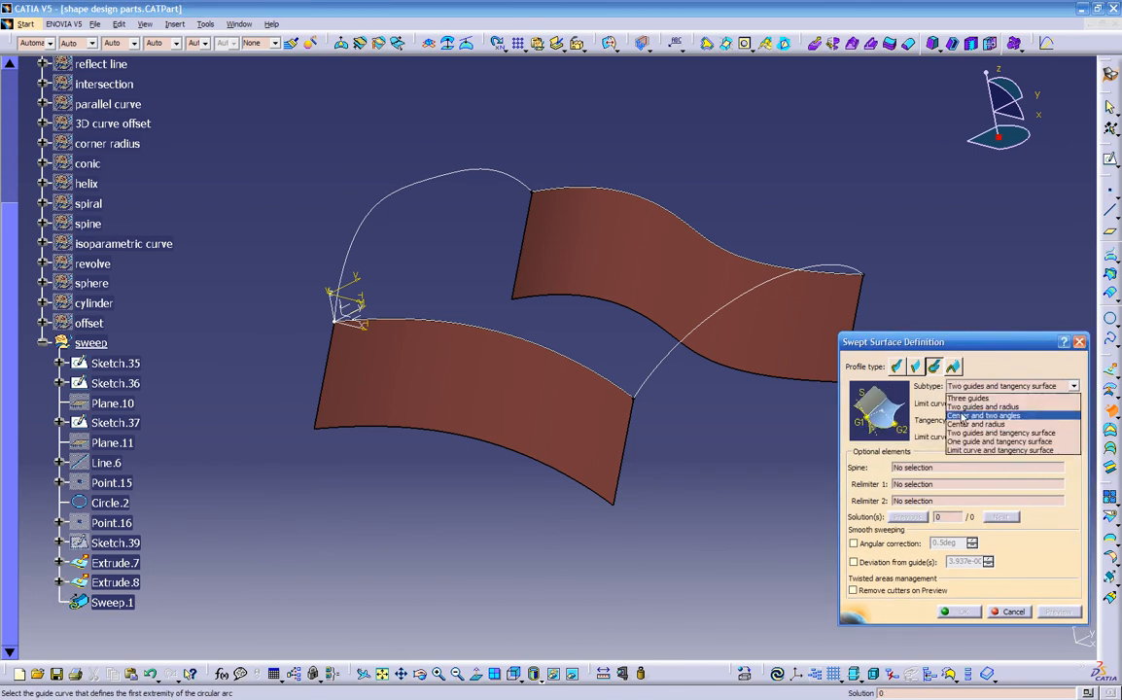
{"action": "left_click", "coordinate": [963, 405]}
{"action": "left_click", "coordinate": [958, 386]}
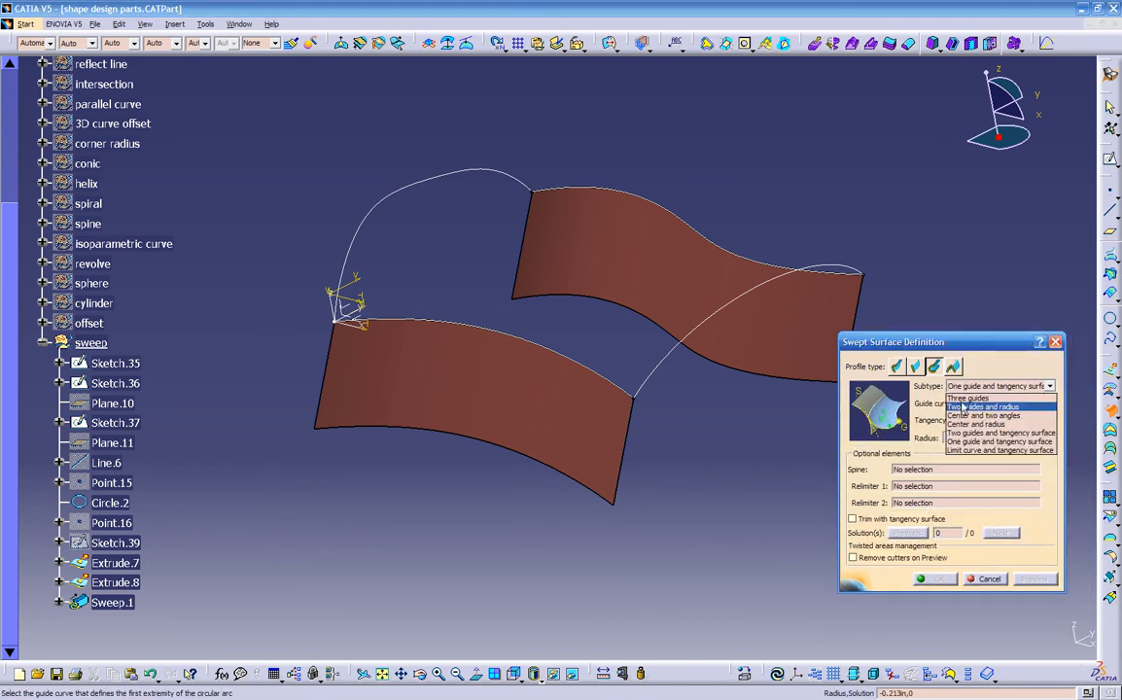
{"action": "left_click", "coordinate": [957, 437]}
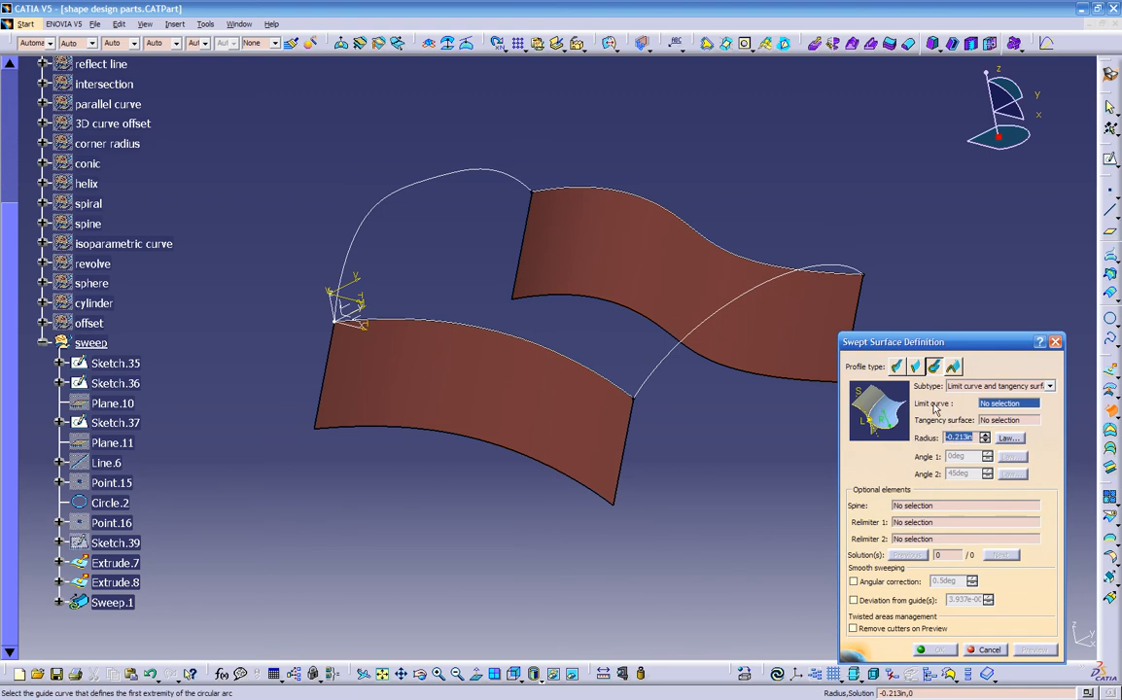
- Compare the inputs required by the line sweep's two limits and reference surface subtypes
{"action": "left_click", "coordinate": [915, 369]}
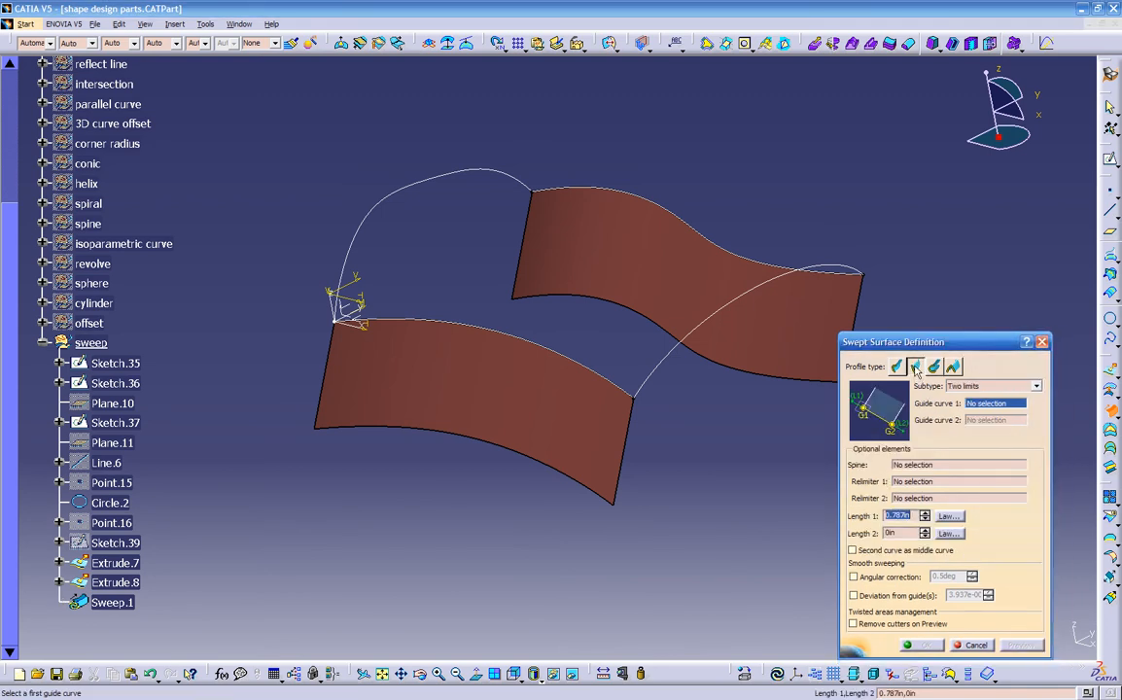
{"action": "left_click", "coordinate": [1018, 388]}
{"action": "left_click", "coordinate": [985, 416]}
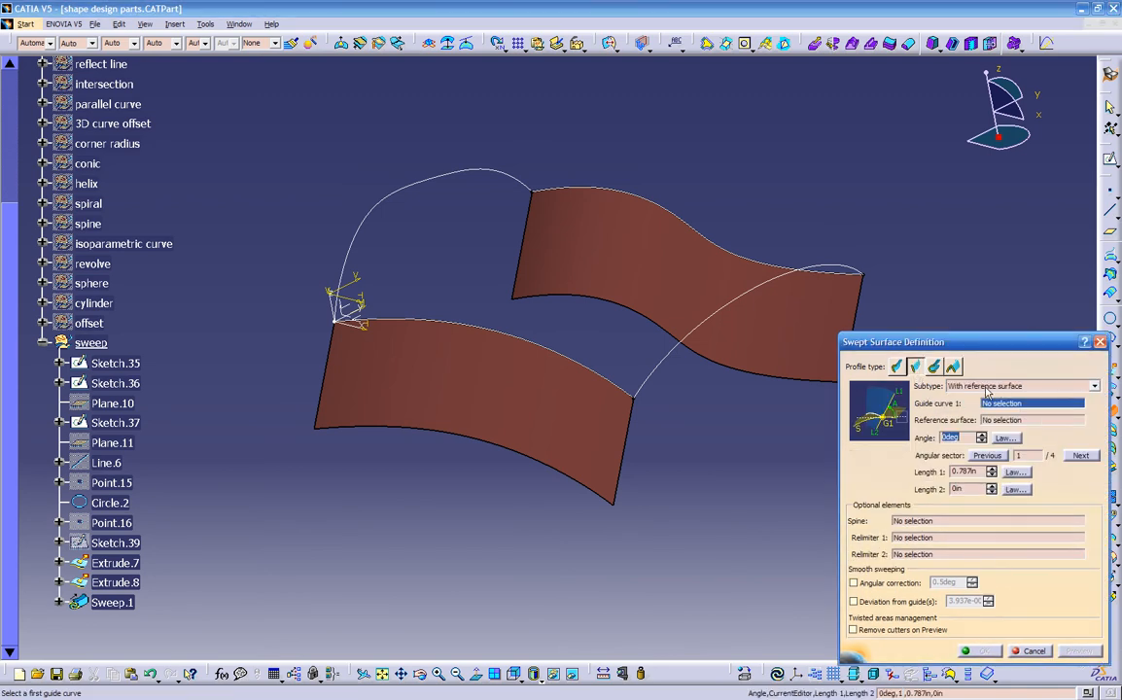
- Compare the explicit profile sweep's subtypes with reference surface and with two guide curves, ending on two guide curves
{"action": "left_click", "coordinate": [896, 367]}
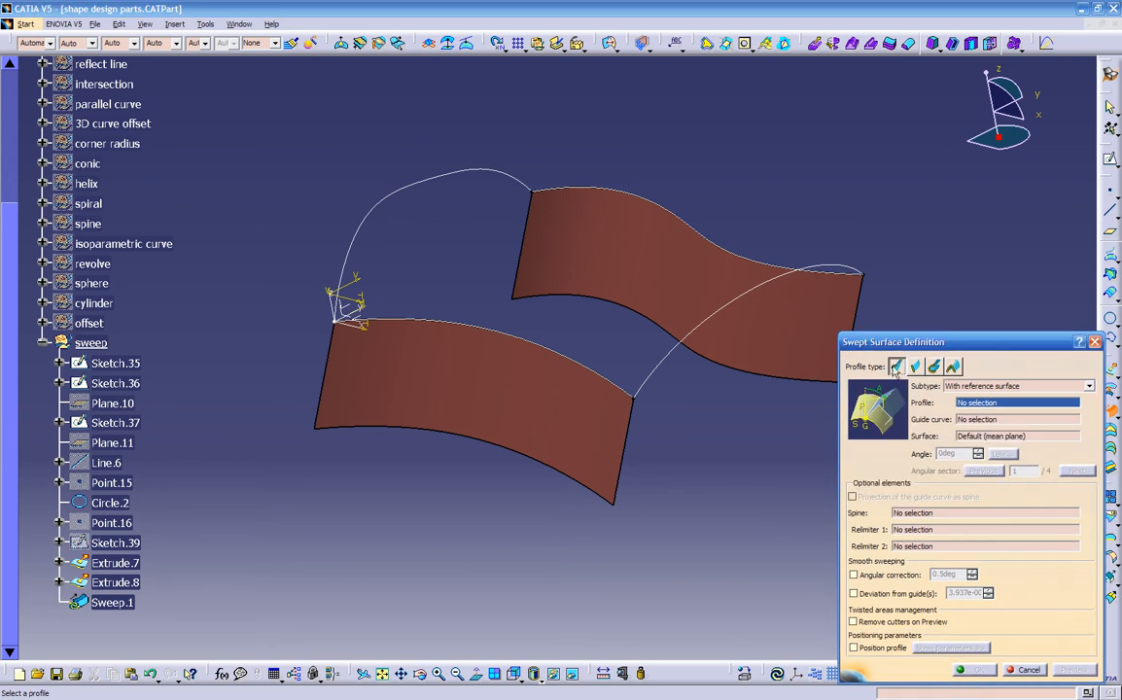
{"action": "left_click", "coordinate": [971, 388]}
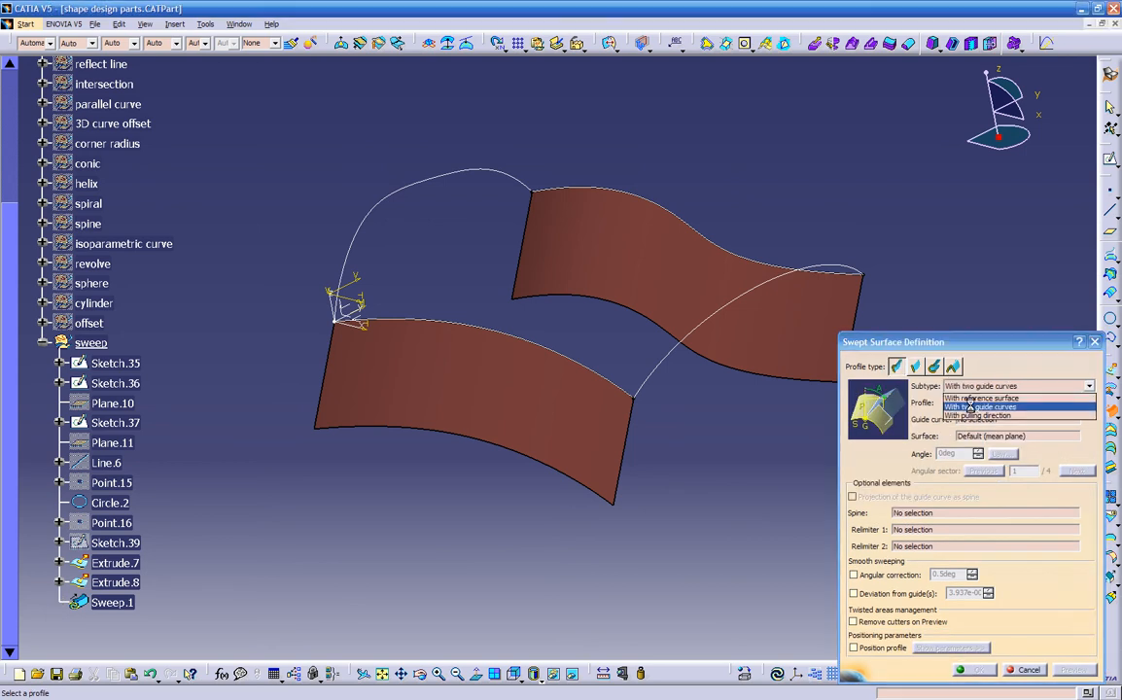
{"action": "left_click", "coordinate": [973, 410]}
{"action": "left_click", "coordinate": [973, 387]}
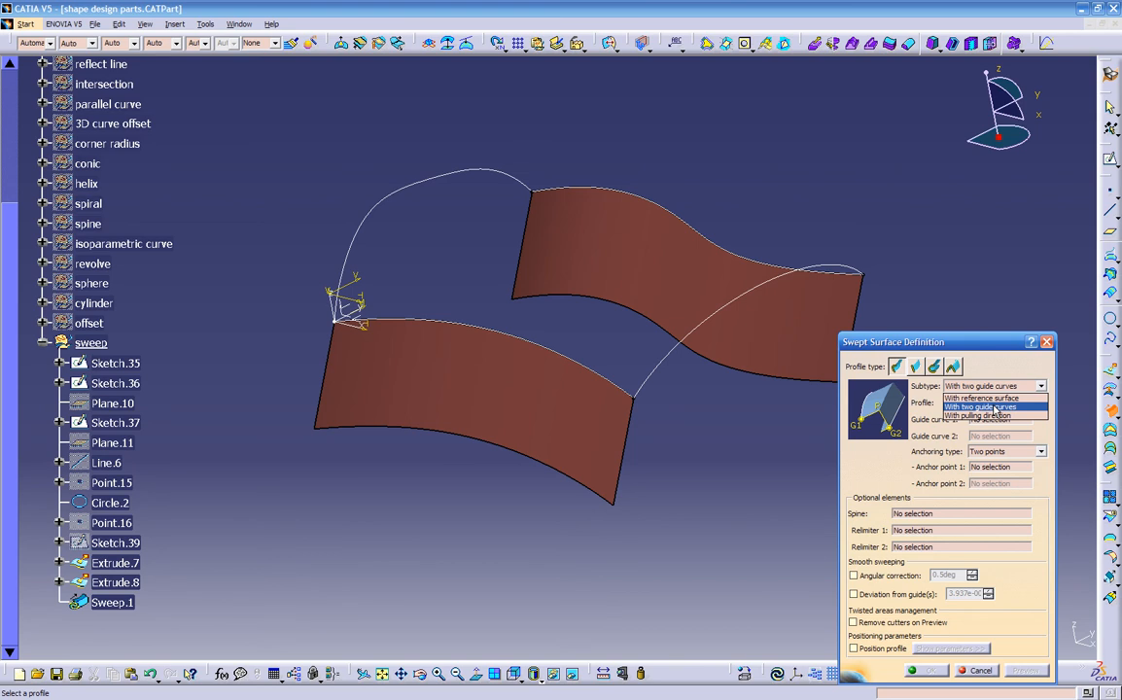
{"action": "left_click", "coordinate": [982, 408]}
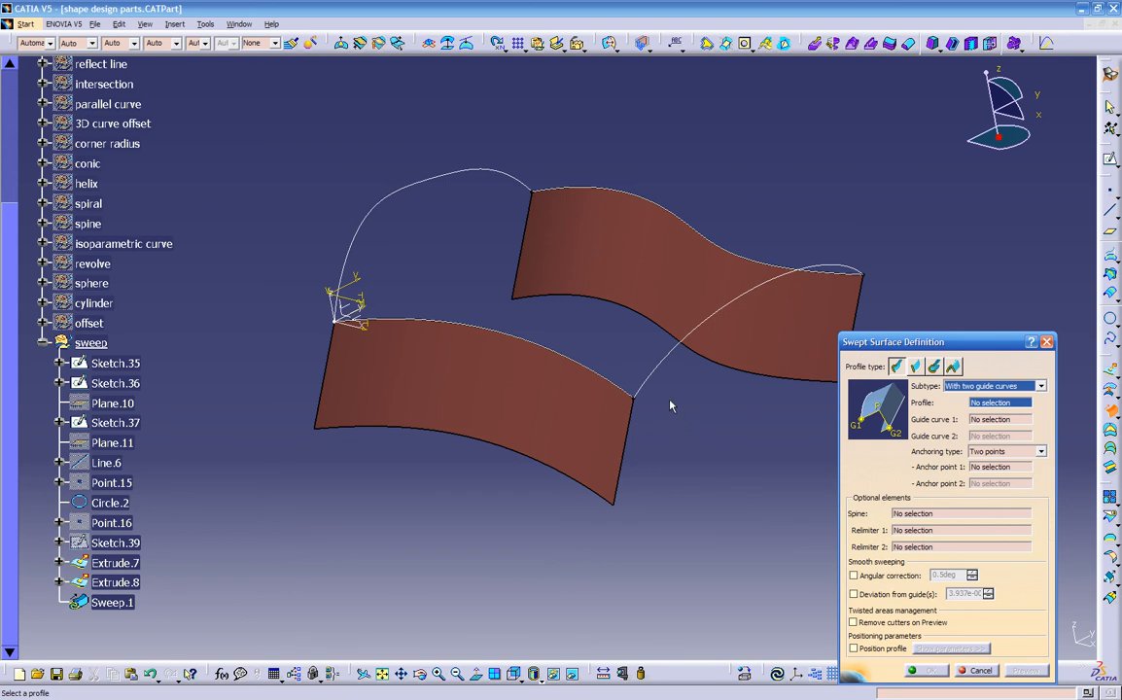
- Preview an explicit sweep using Circle.2 as profile and Sketch.36 and Sketch.37 as guide curves, inspecting its shape from several angles
{"action": "middle_click_drag", "start_coordinate": [669, 396], "coordinate": [529, 372]}
{"action": "middle_click_drag", "start_coordinate": [570, 320], "coordinate": [807, 365]}
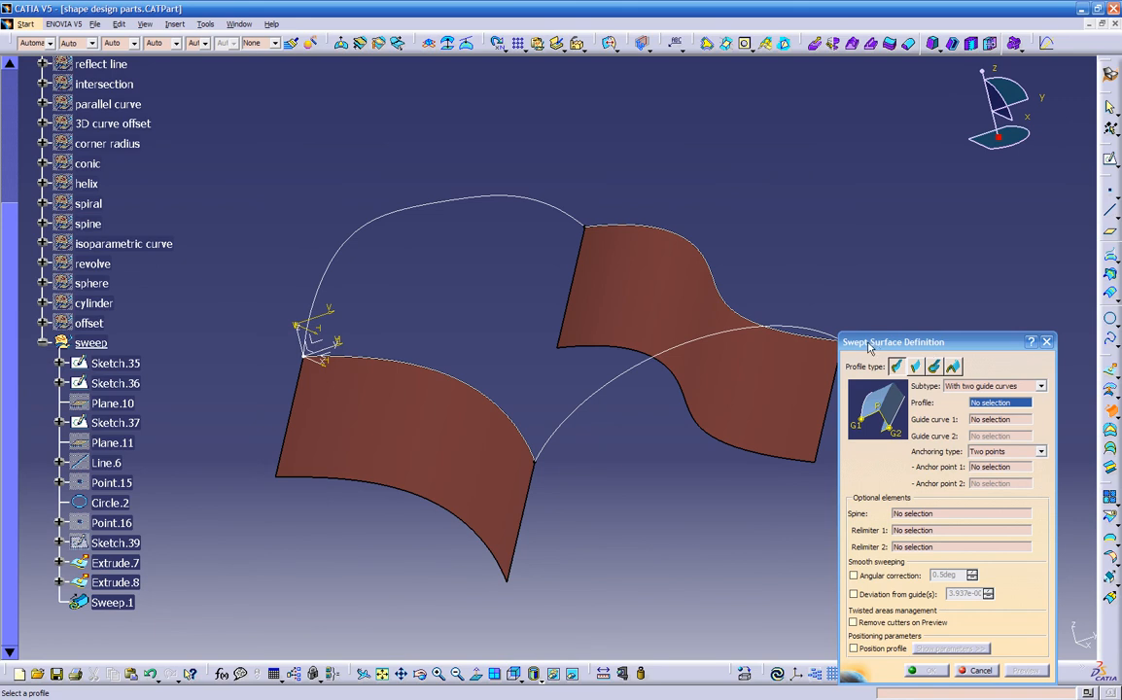
{"action": "middle_click_drag", "start_coordinate": [715, 391], "coordinate": [540, 384]}
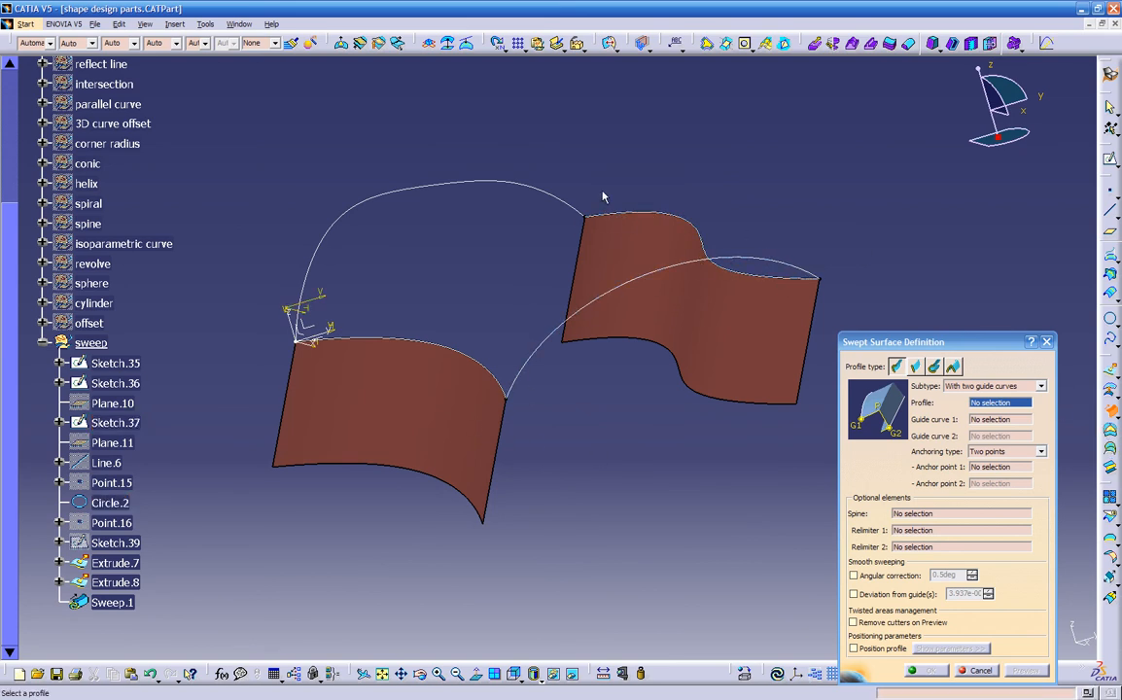
{"action": "middle_click_drag", "start_coordinate": [425, 269], "coordinate": [549, 439]}
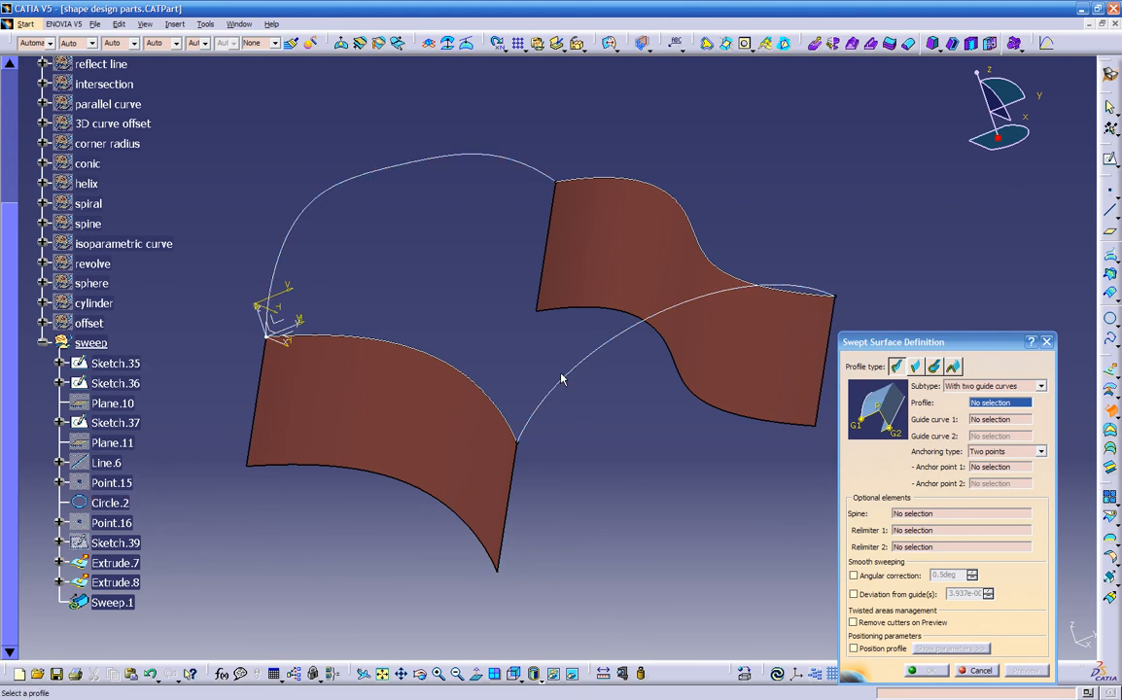
{"action": "left_click", "coordinate": [562, 380]}
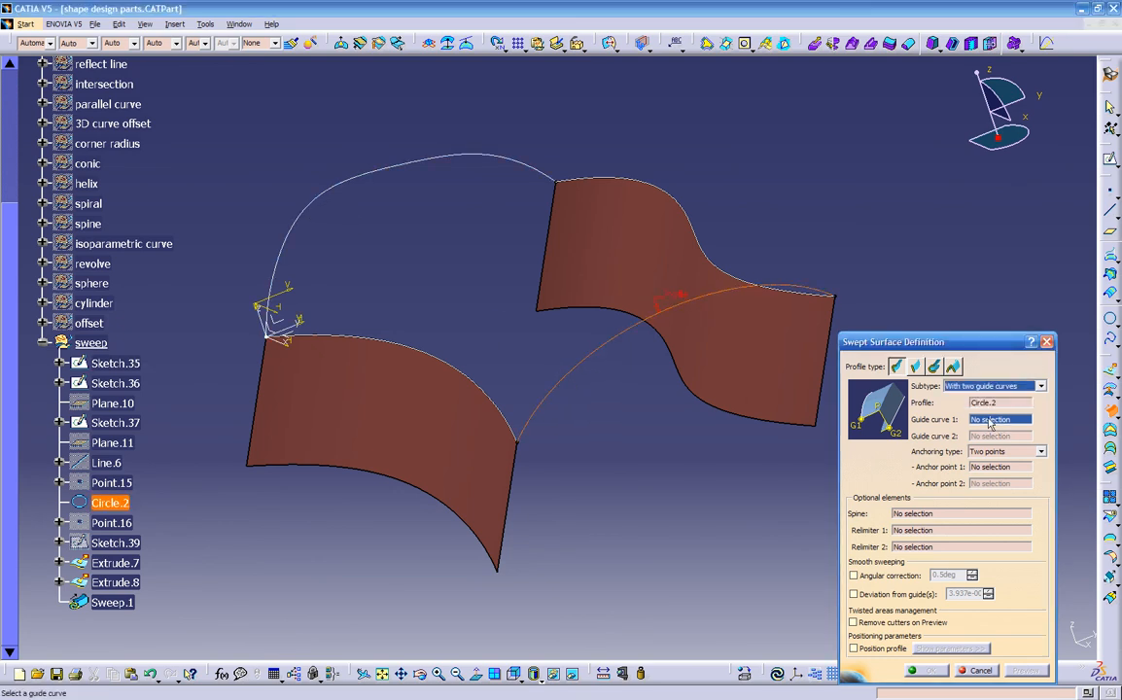
{"action": "left_click", "coordinate": [512, 428]}
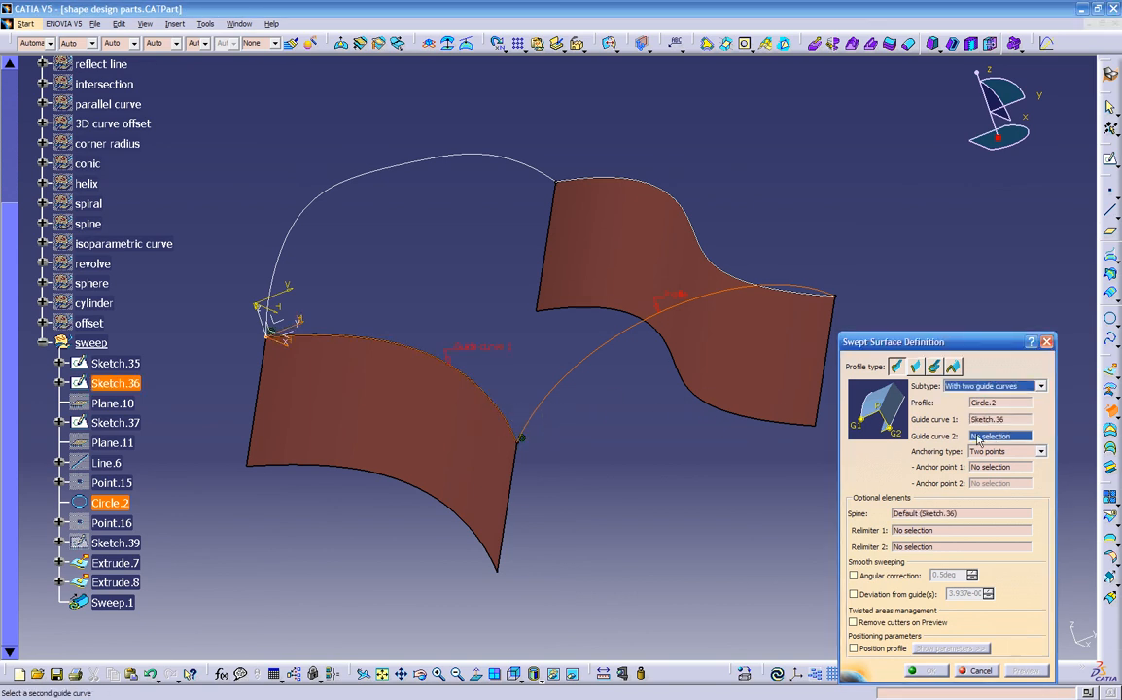
{"action": "left_click", "coordinate": [809, 292]}
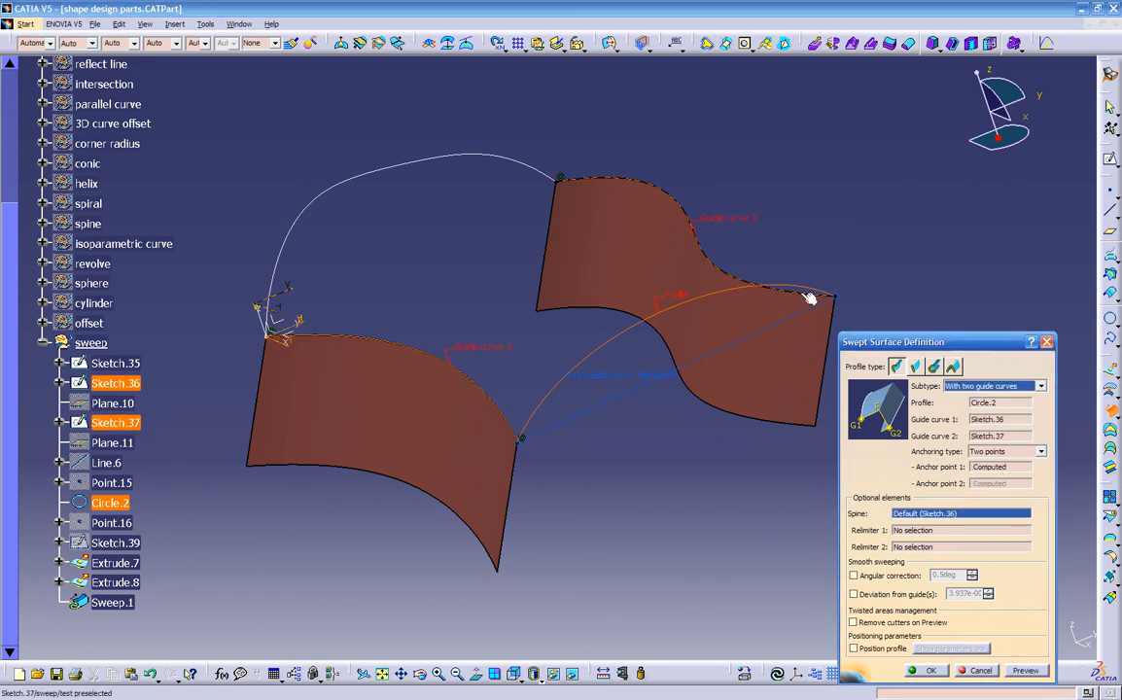
{"action": "middle_click_drag", "start_coordinate": [637, 444], "coordinate": [584, 476]}
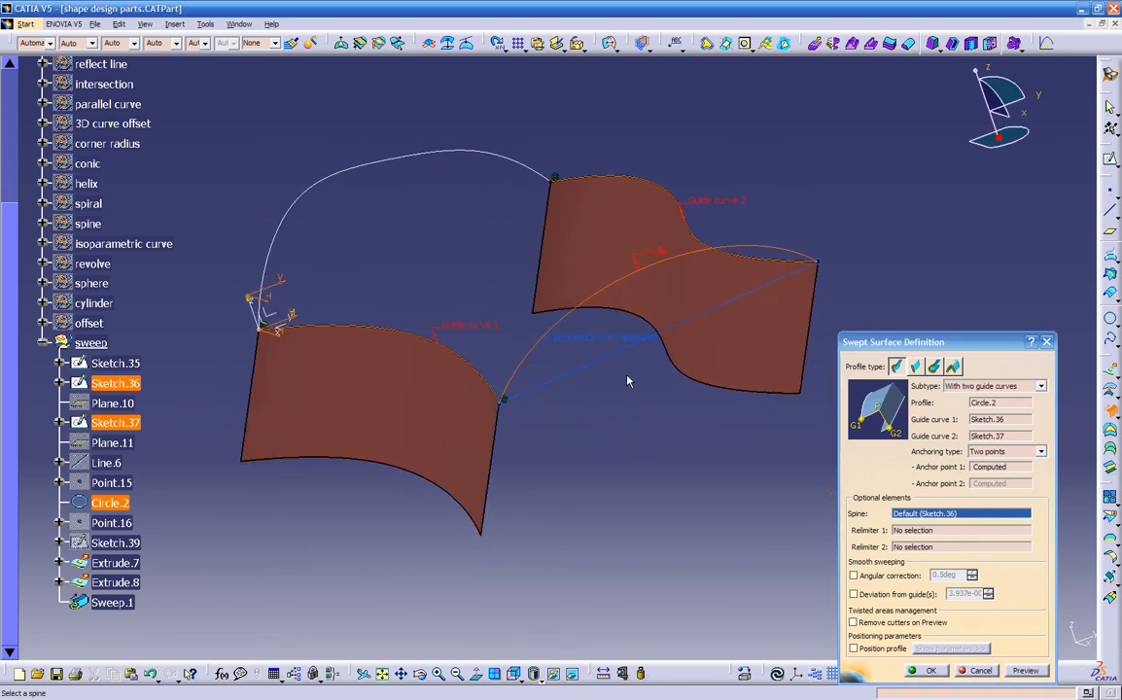
{"action": "left_click", "coordinate": [1015, 668]}
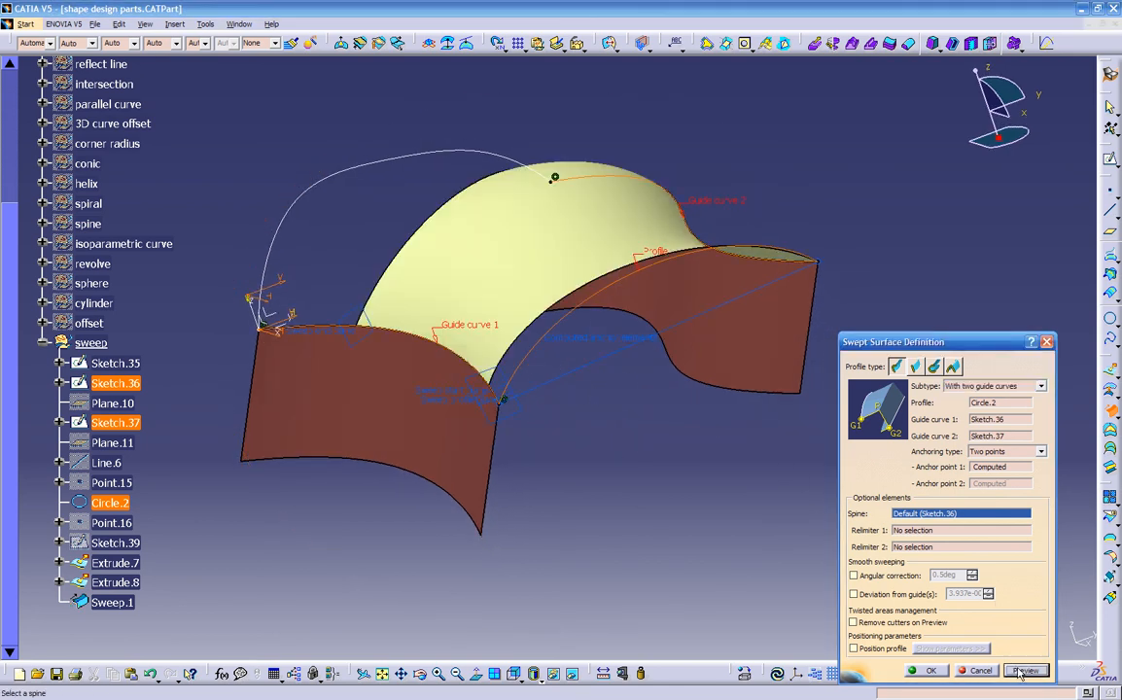
{"action": "middle_click_drag", "start_coordinate": [589, 433], "coordinate": [378, 479]}
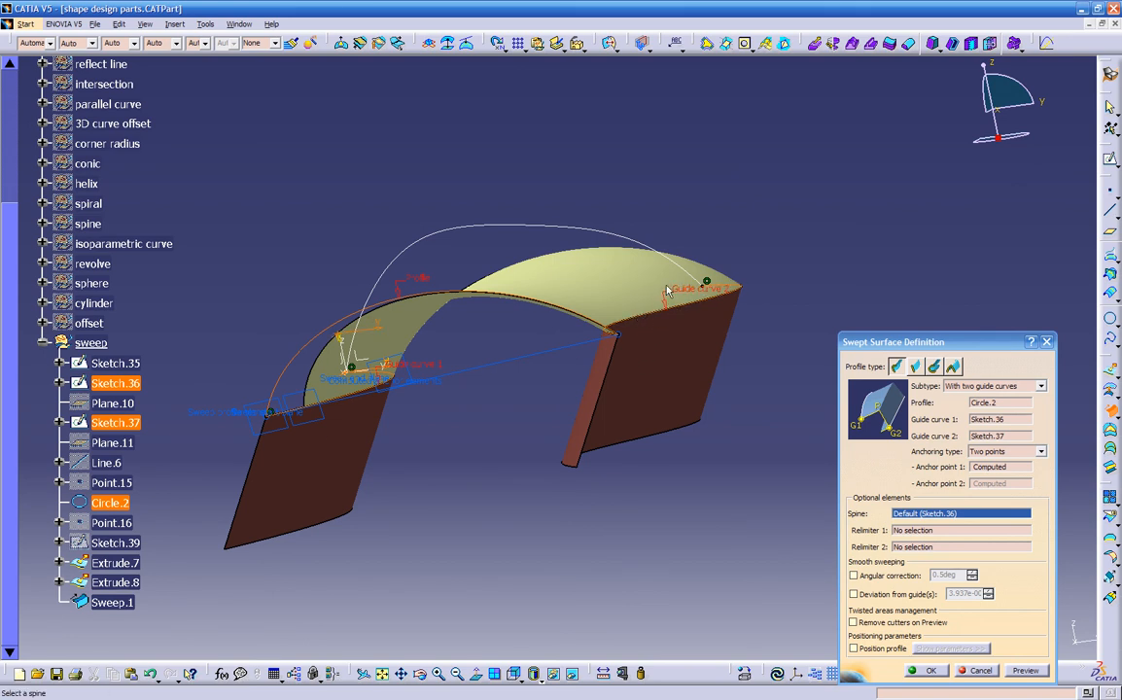
{"action": "middle_click_drag", "start_coordinate": [503, 334], "coordinate": [606, 318]}
{"action": "middle_click_drag", "start_coordinate": [522, 402], "coordinate": [526, 438]}
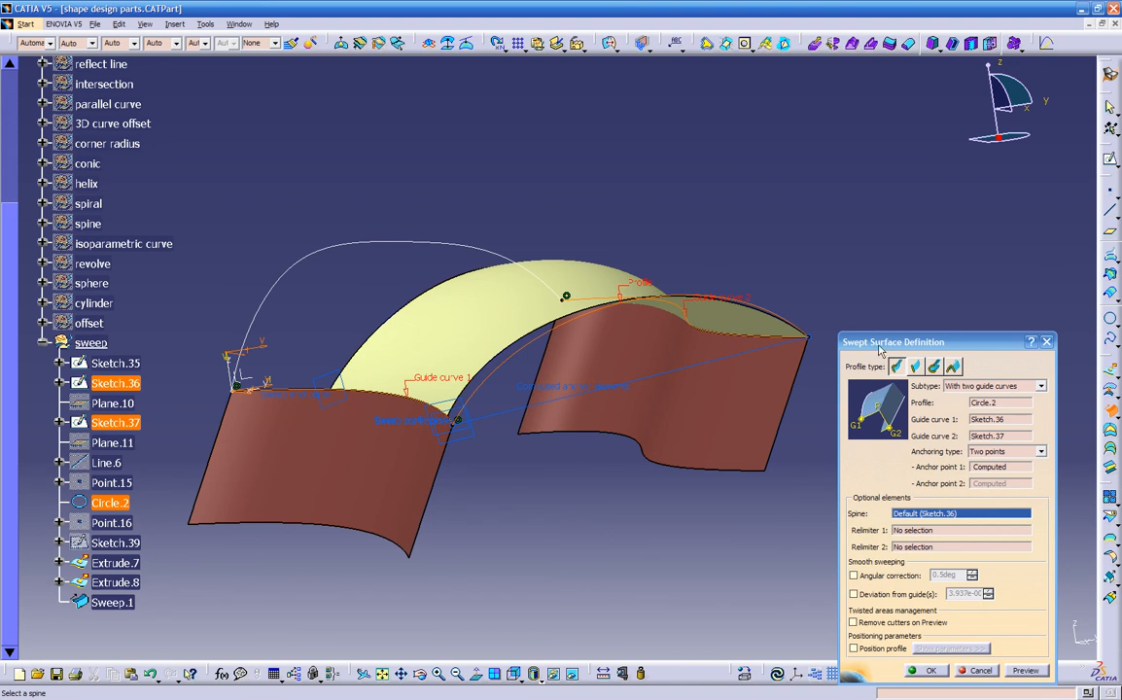
{"action": "middle_click_drag", "start_coordinate": [550, 420], "coordinate": [558, 463]}
- Preview the sweep with the reference surface subtype, using Circle.2 as profile and Sketch.36 as guide curve, and cancel the sweep
{"action": "left_click", "coordinate": [1011, 386]}
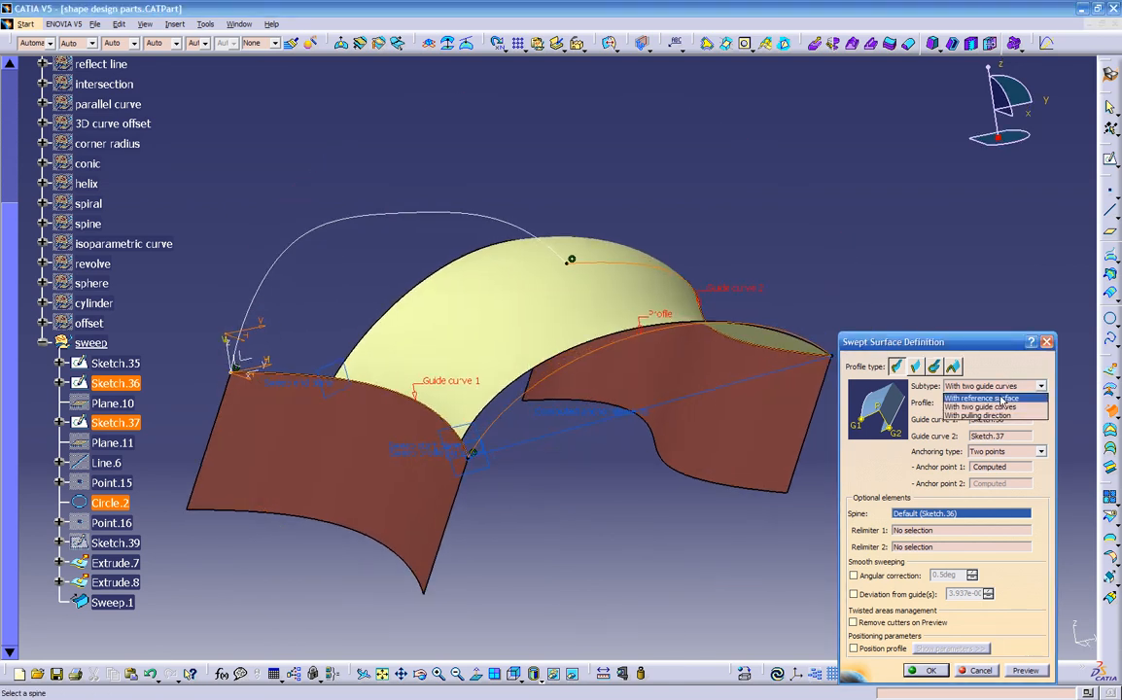
{"action": "left_click", "coordinate": [1002, 399]}
{"action": "middle_click_drag", "start_coordinate": [594, 472], "coordinate": [752, 454]}
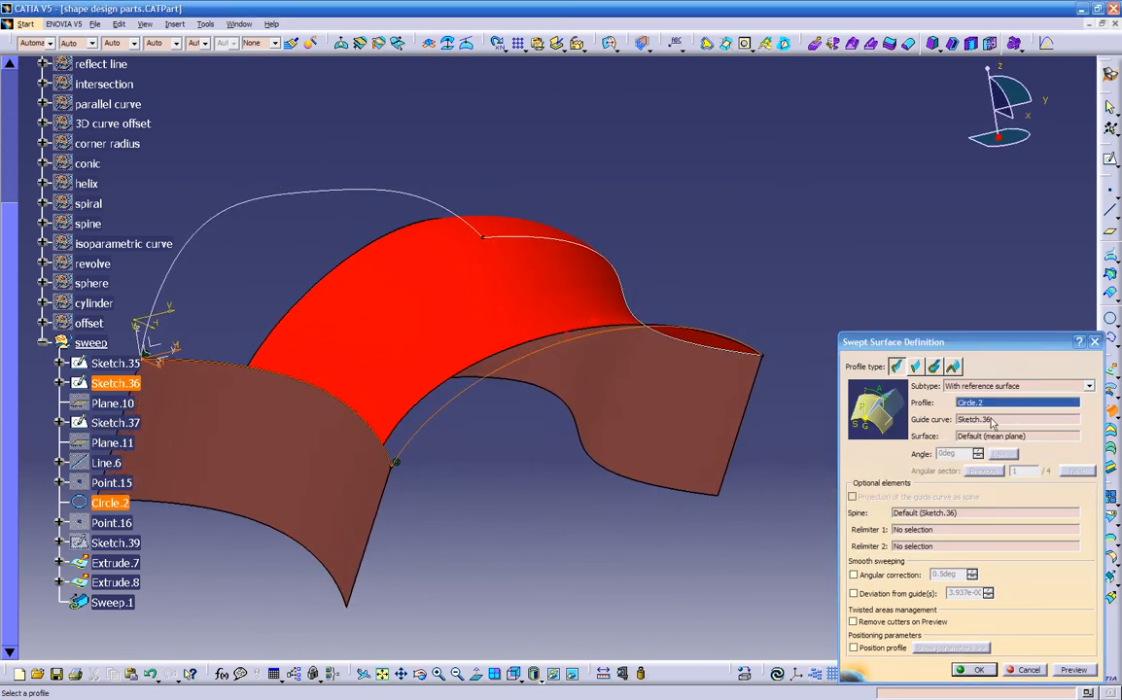
{"action": "left_click", "coordinate": [1070, 673]}
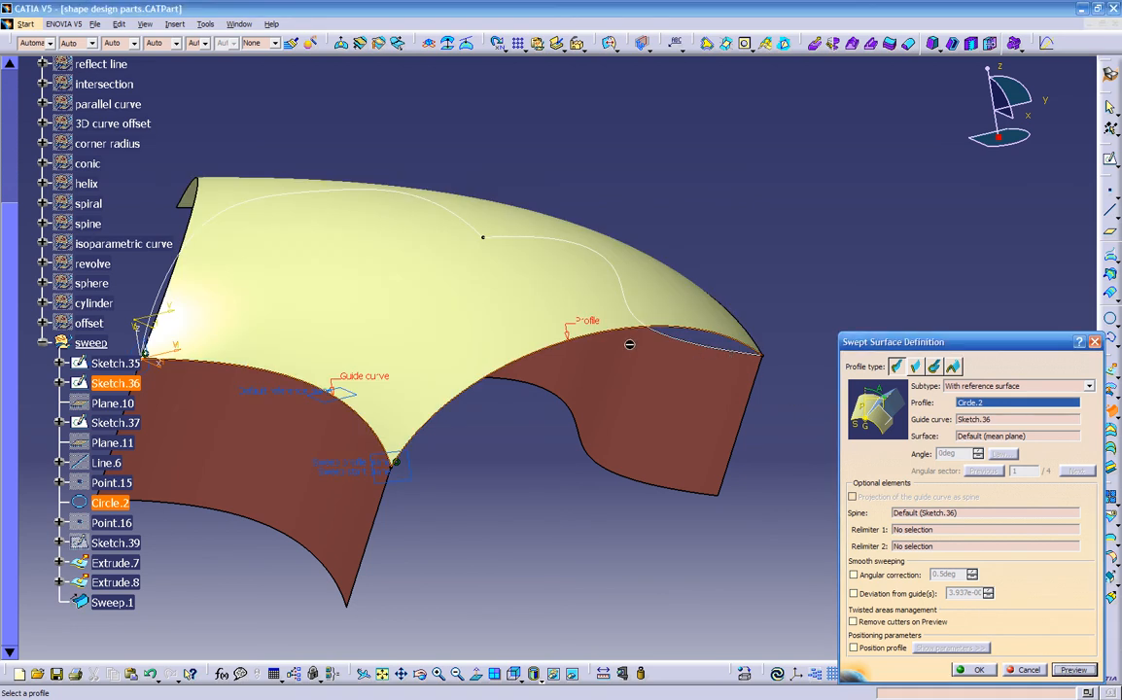
{"action": "middle_click_drag", "start_coordinate": [662, 472], "coordinate": [642, 497]}
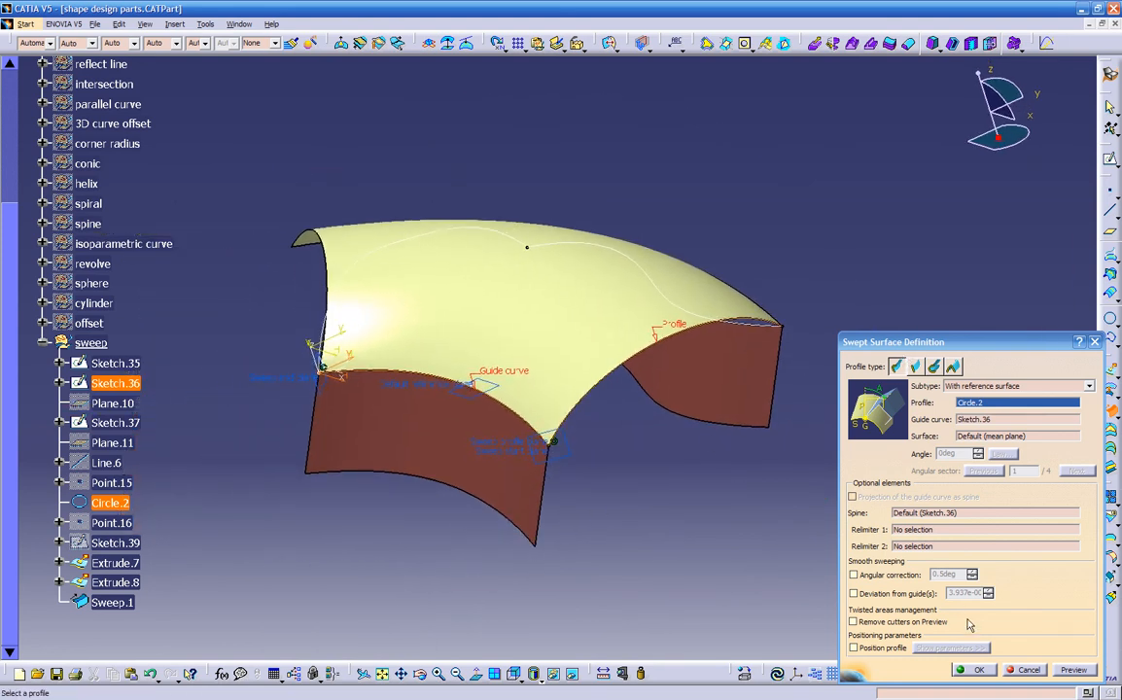
{"action": "middle_click_drag", "start_coordinate": [593, 467], "coordinate": [553, 274]}
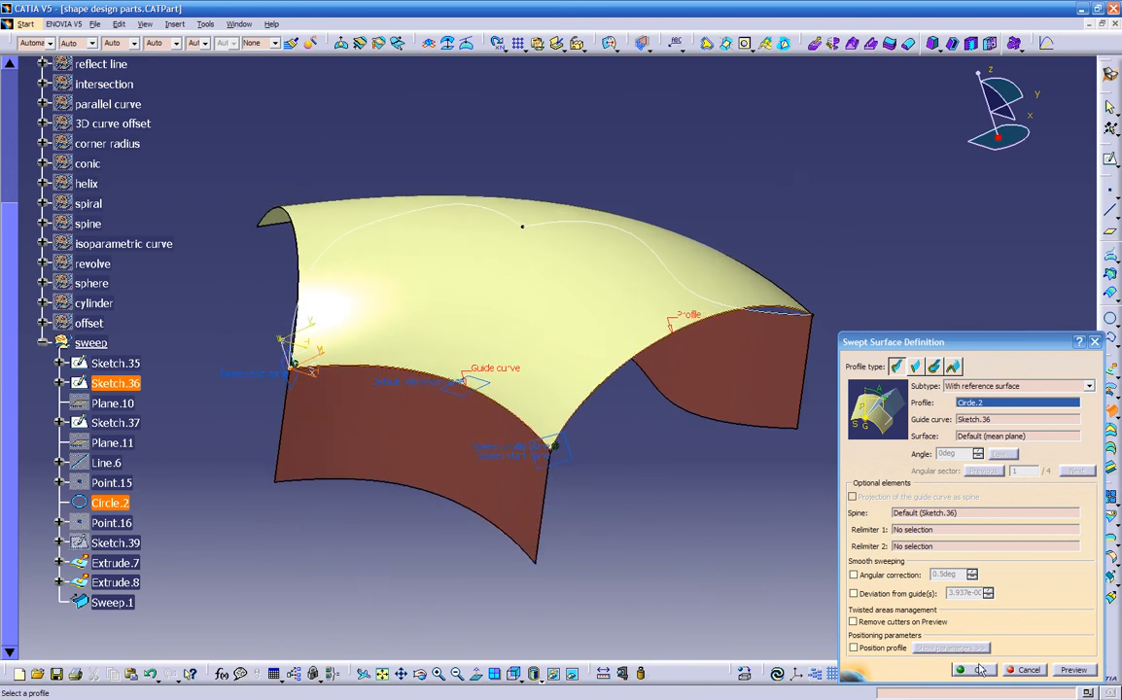
{"action": "left_click", "coordinate": [1016, 670]}
{"action": "middle_click_drag", "start_coordinate": [622, 506], "coordinate": [457, 511]}
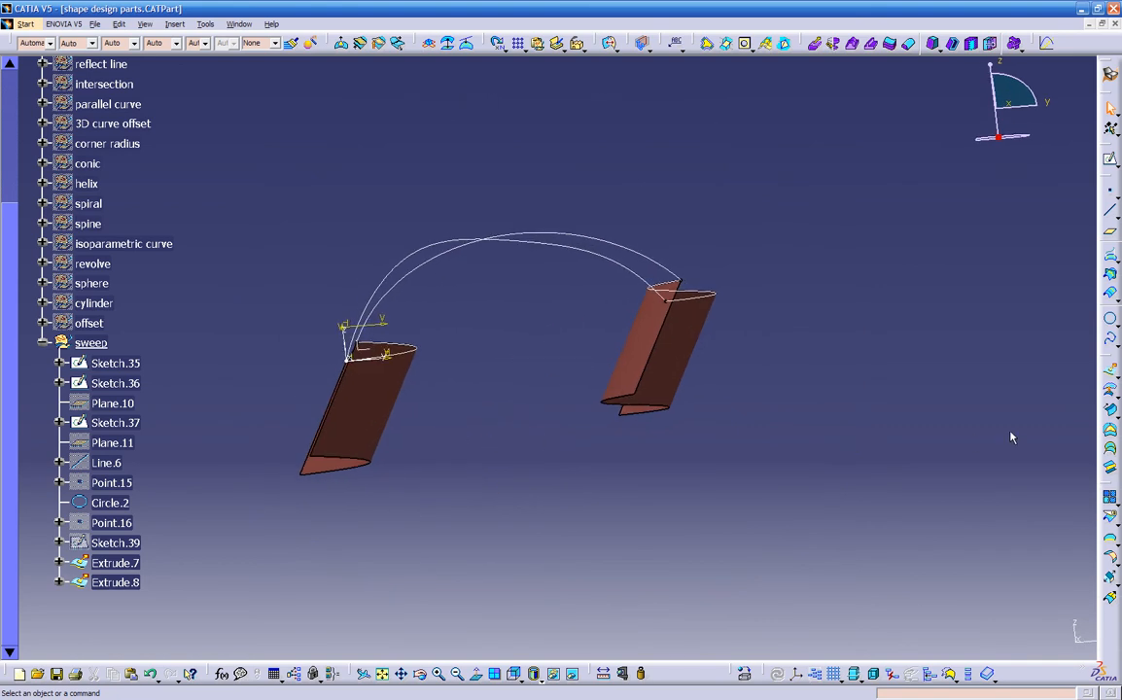
- Start a fill surface with Circle.2 and Sketch.36 as boundary curves, using Extrude.7 as support for Sketch.36
{"action": "left_click", "coordinate": [1111, 434]}
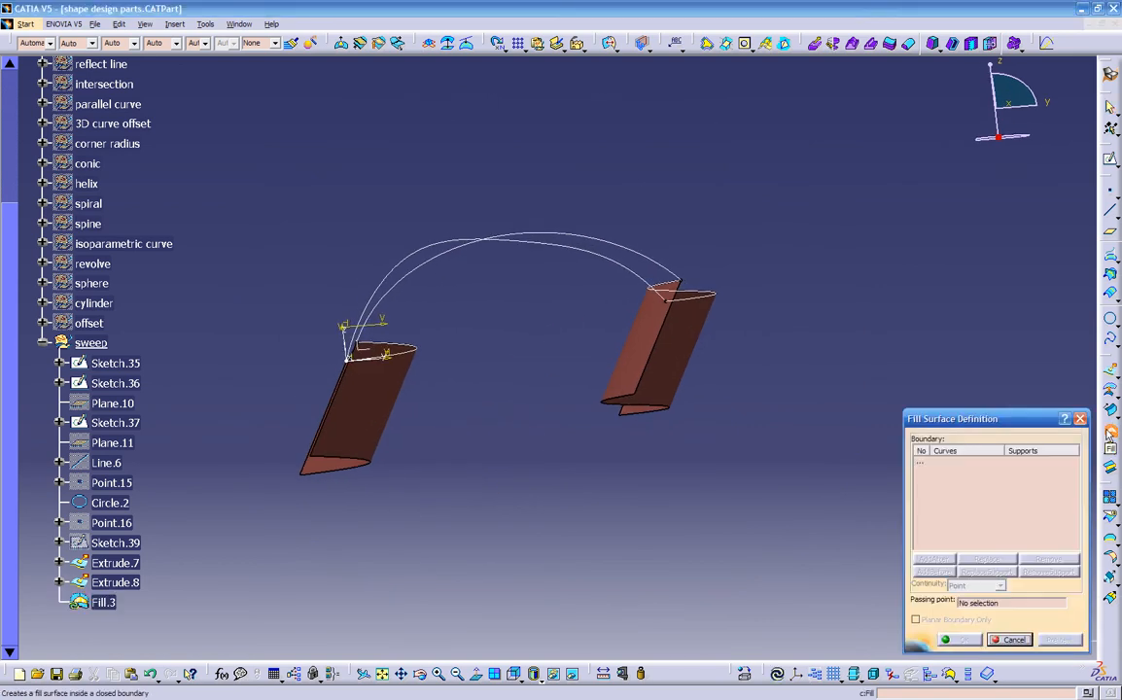
{"action": "middle_click_drag", "start_coordinate": [705, 421], "coordinate": [766, 525]}
{"action": "middle_click_drag", "start_coordinate": [660, 518], "coordinate": [709, 501]}
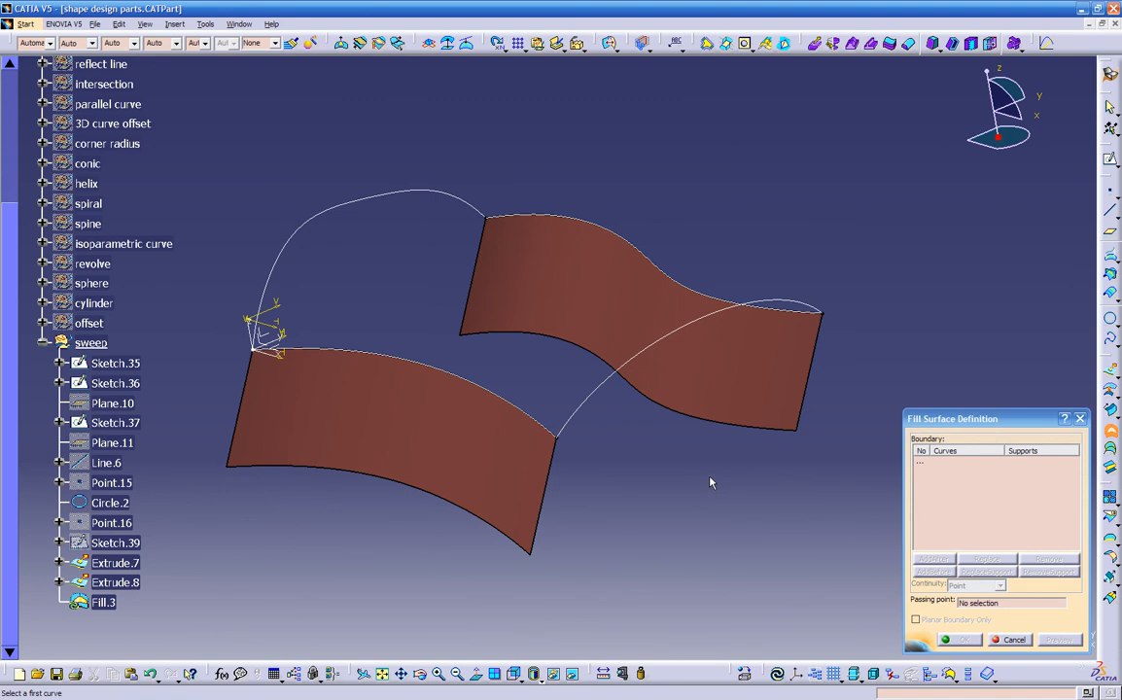
{"action": "left_click", "coordinate": [604, 393]}
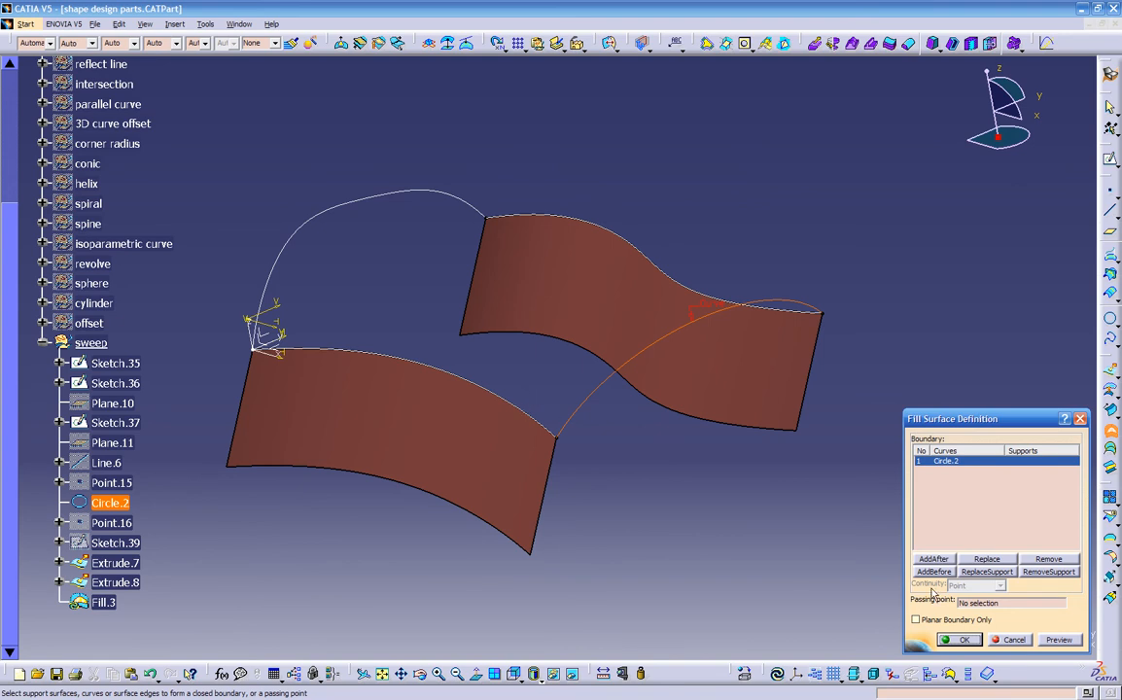
{"action": "left_click", "coordinate": [540, 426]}
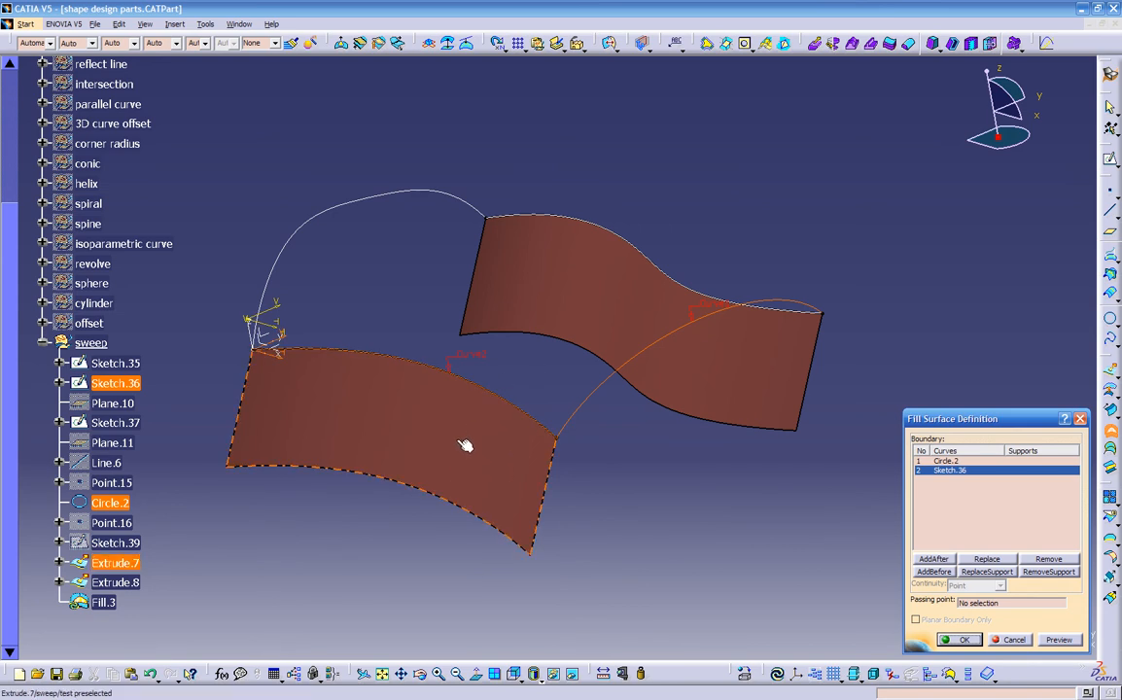
{"action": "left_click", "coordinate": [526, 461]}
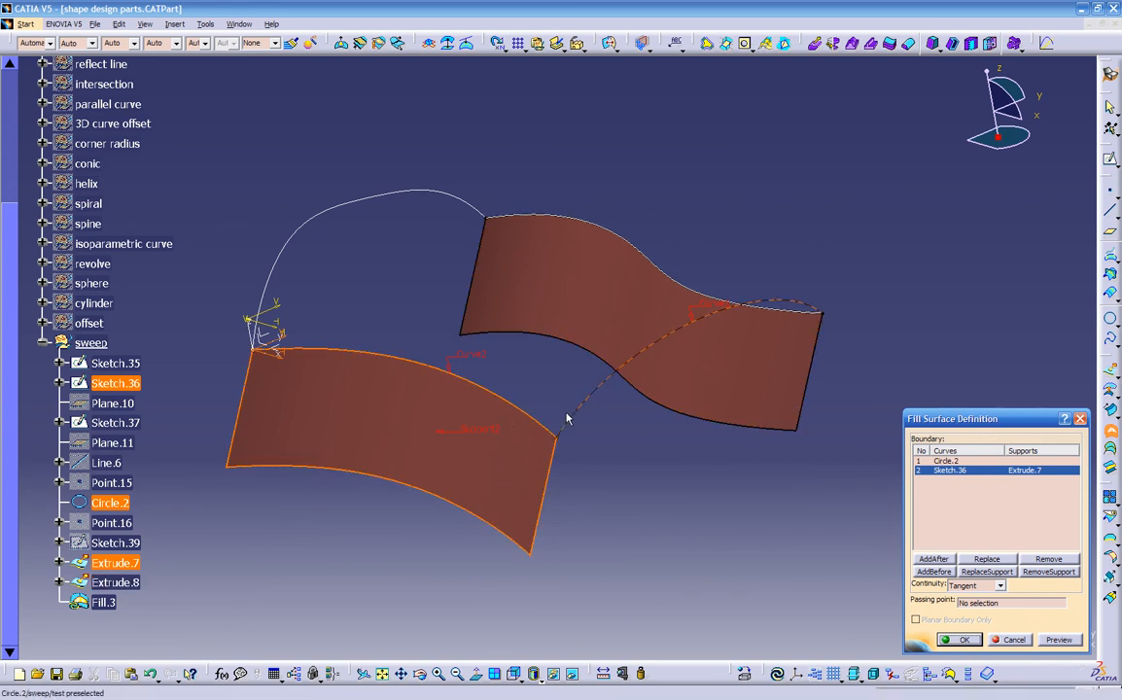
- Close the fill boundary with Sketch.35 and Sketch.37, support Sketch.37 with Extrude.8, keep Tangent continuity, and create the surface
{"action": "mouse_move", "coordinate": [575, 457]}
{"action": "middle_mouse_down"}
{"action": "mouse_move", "coordinate": [571, 426]}
{"action": "mouse_move", "coordinate": [469, 418]}
{"action": "mouse_move", "coordinate": [546, 385]}
{"action": "mouse_move", "coordinate": [535, 386]}
{"action": "middle_mouse_up"}
{"action": "mouse_move", "coordinate": [373, 394]}
{"action": "middle_mouse_down"}
{"action": "mouse_move", "coordinate": [475, 418]}
{"action": "mouse_move", "coordinate": [514, 451]}
{"action": "middle_mouse_up"}
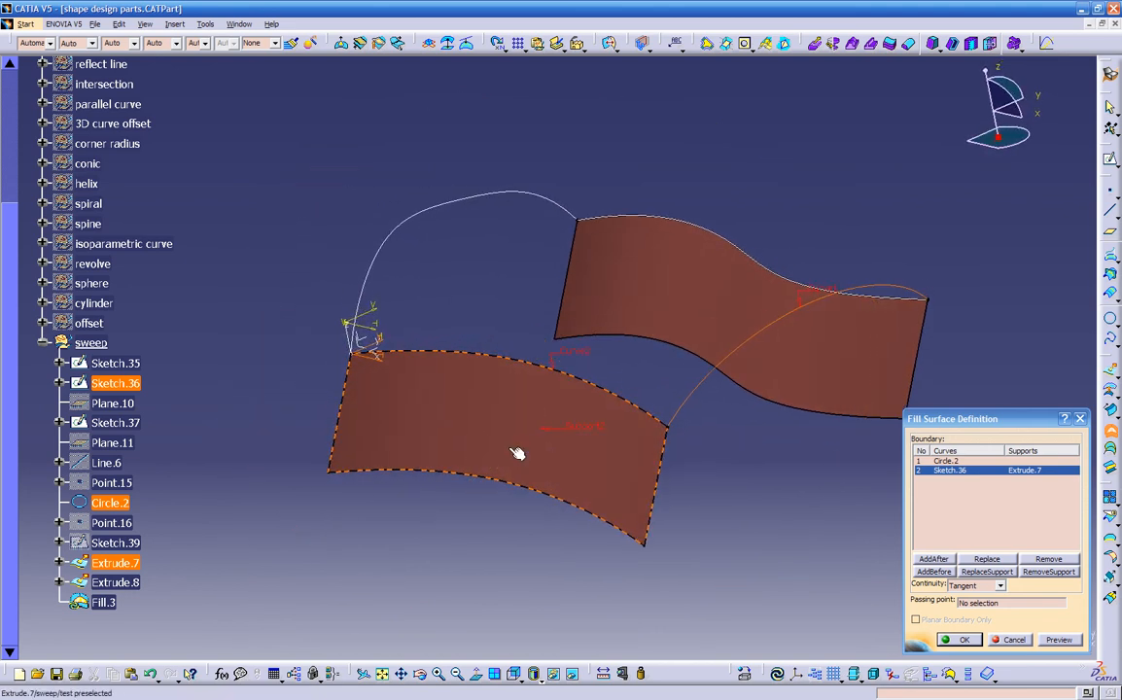
{"action": "left_click", "coordinate": [398, 224]}
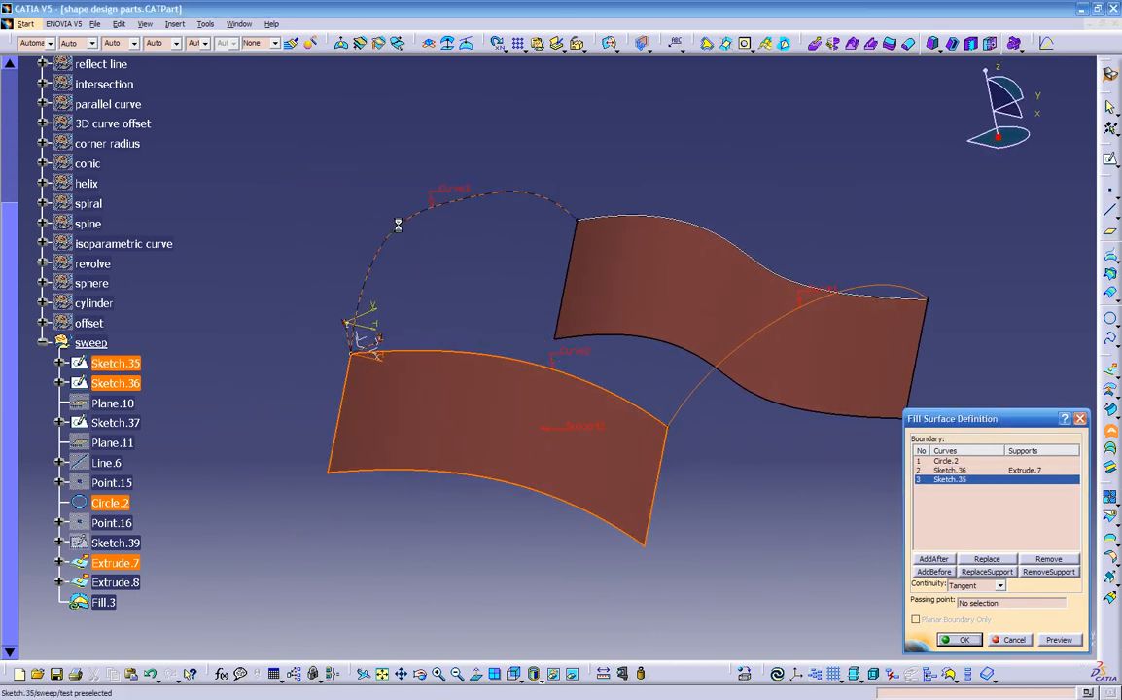
{"action": "left_click", "coordinate": [623, 219]}
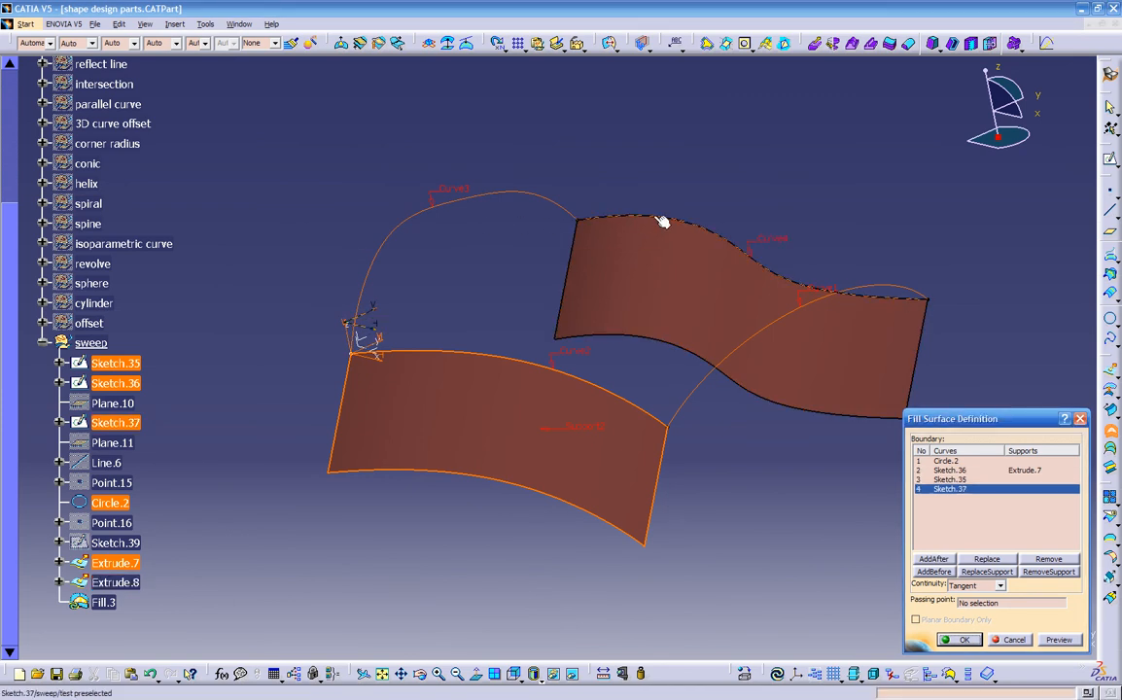
{"action": "left_click", "coordinate": [706, 279]}
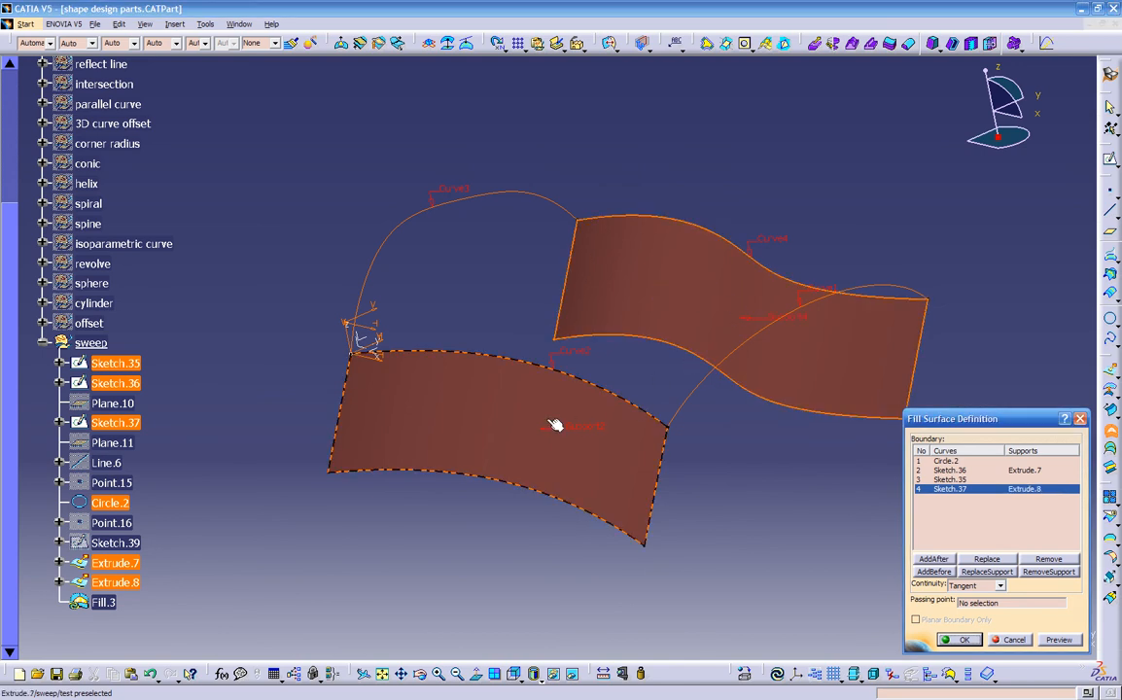
{"action": "middle_click_drag", "start_coordinate": [705, 358], "coordinate": [628, 465]}
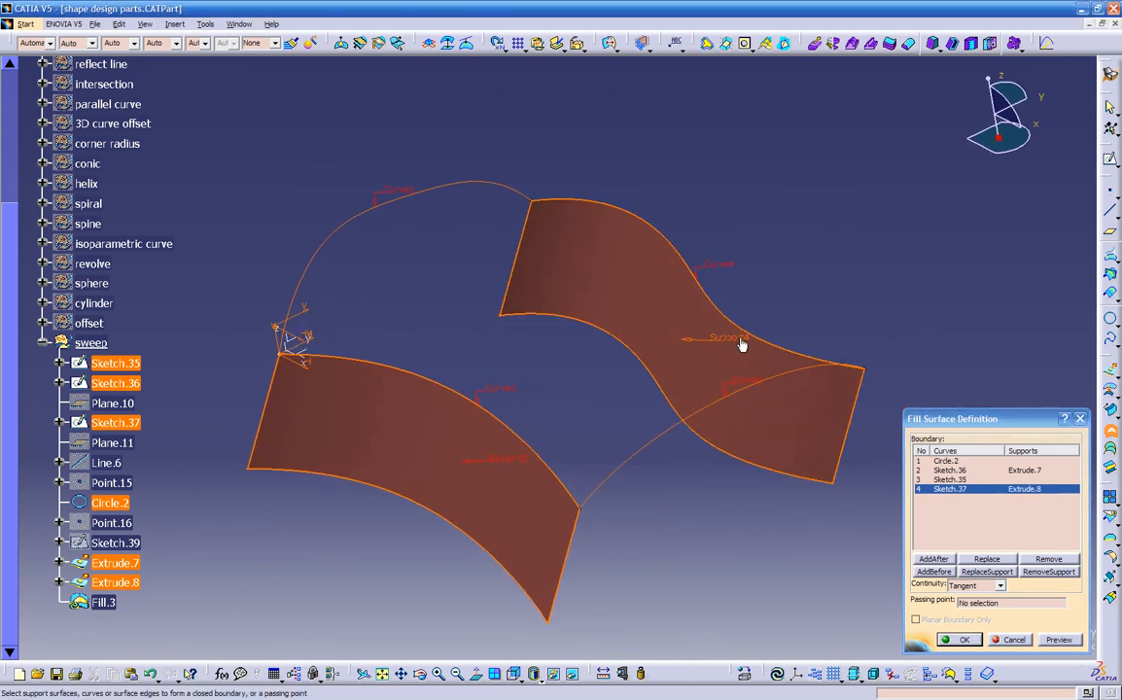
{"action": "middle_click_drag", "start_coordinate": [723, 342], "coordinate": [840, 555]}
{"action": "left_click", "coordinate": [963, 588]}
{"action": "left_click", "coordinate": [971, 588]}
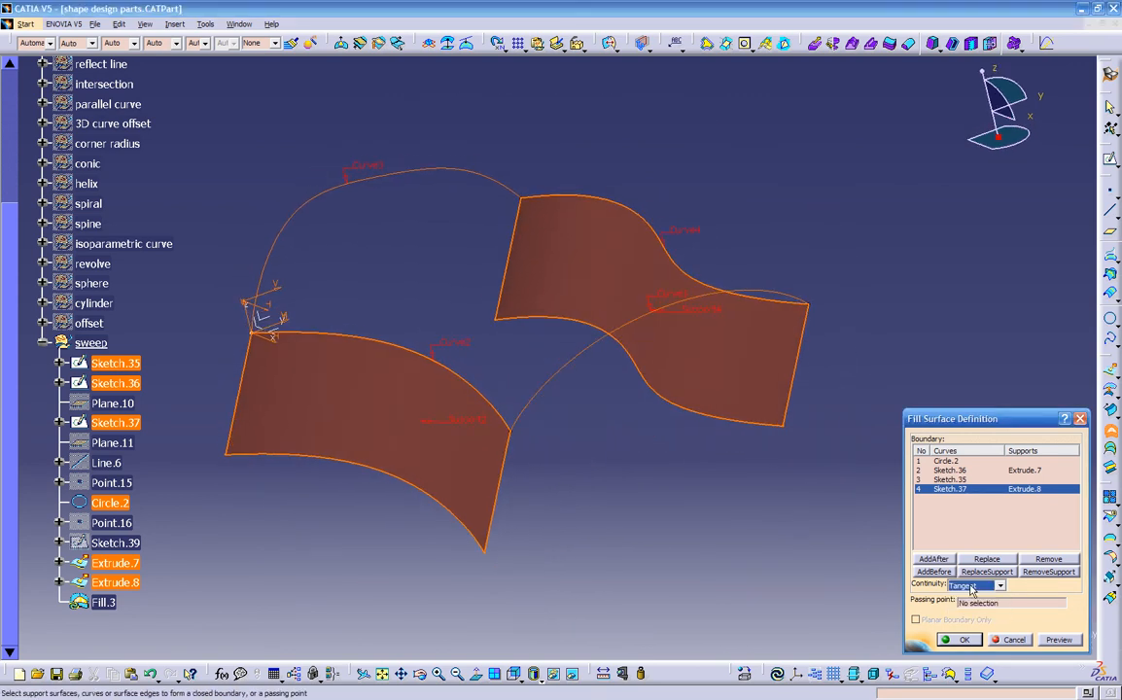
{"action": "left_click", "coordinate": [968, 640]}
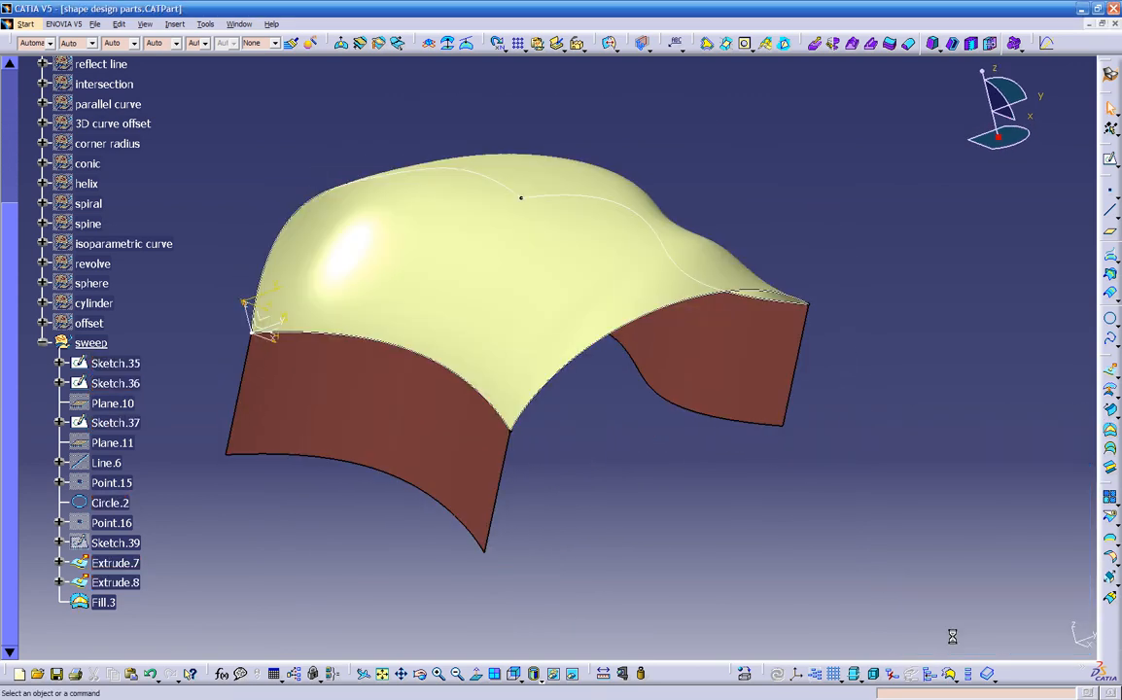
- Examine the fill surface's transition into the extruded supports from several sides, hiding it for comparison and showing it again
{"action": "middle_click_drag", "start_coordinate": [744, 545], "coordinate": [709, 339]}
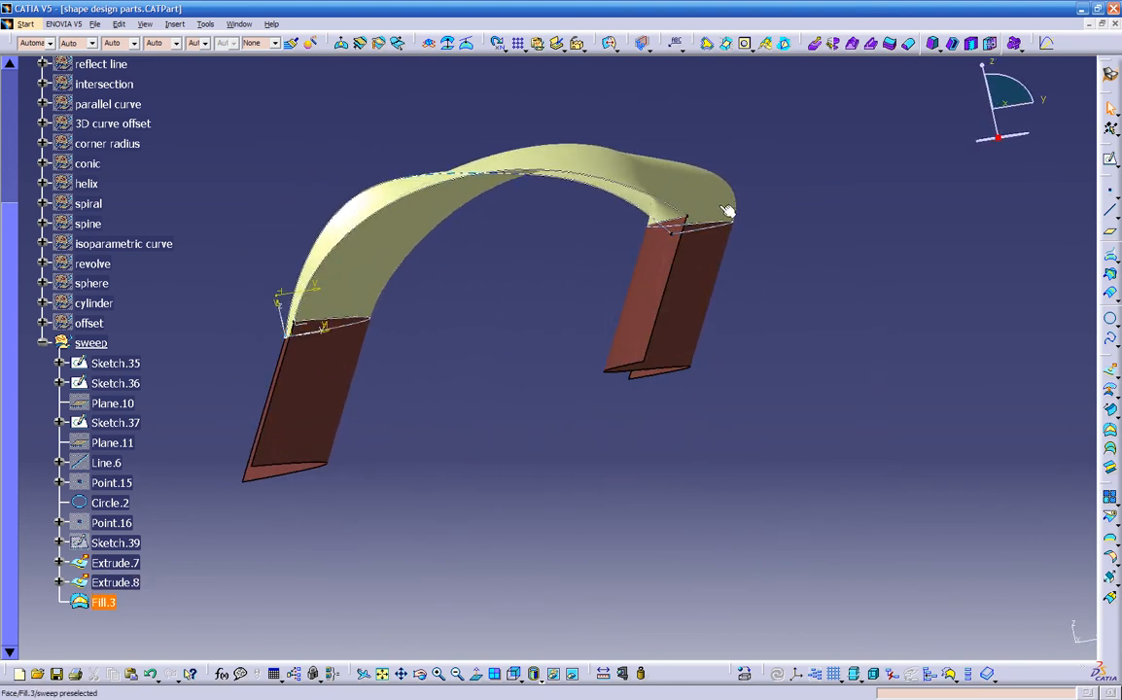
{"action": "middle_click_drag", "start_coordinate": [508, 178], "coordinate": [523, 212]}
{"action": "mouse_move", "coordinate": [420, 305]}
{"action": "middle_mouse_down"}
{"action": "mouse_move", "coordinate": [475, 323]}
{"action": "mouse_move", "coordinate": [416, 328]}
{"action": "middle_mouse_up"}
{"action": "middle_click_drag", "start_coordinate": [694, 308], "coordinate": [665, 302]}
{"action": "middle_click_drag", "start_coordinate": [727, 269], "coordinate": [595, 450]}
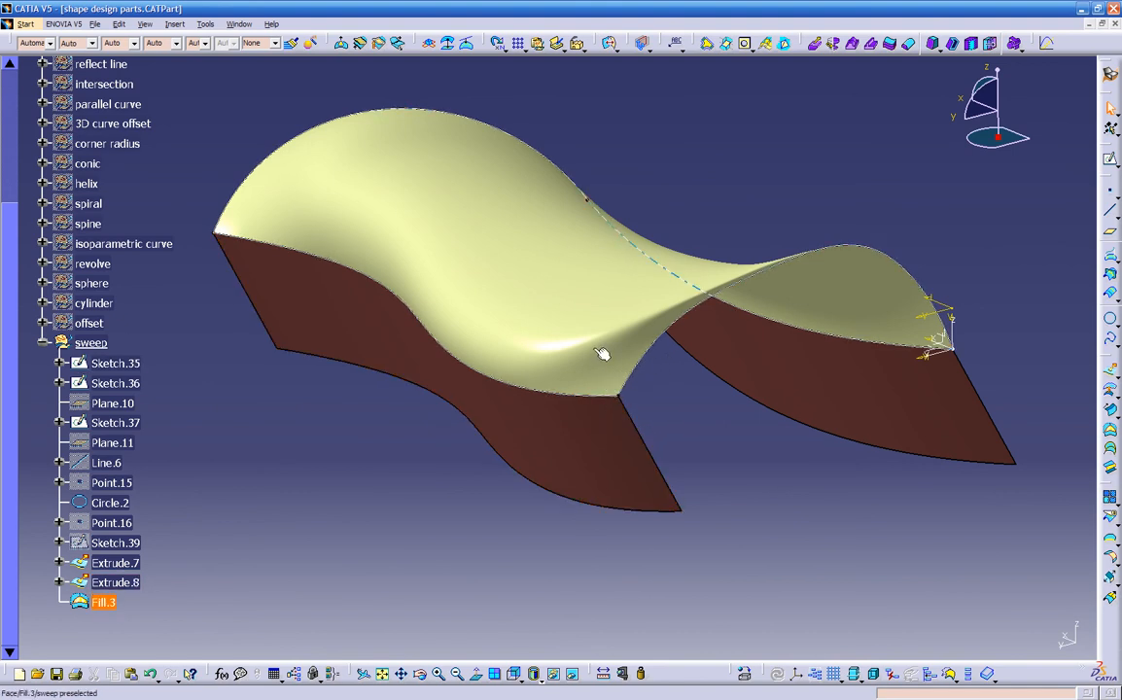
{"action": "middle_click_drag", "start_coordinate": [793, 416], "coordinate": [789, 469]}
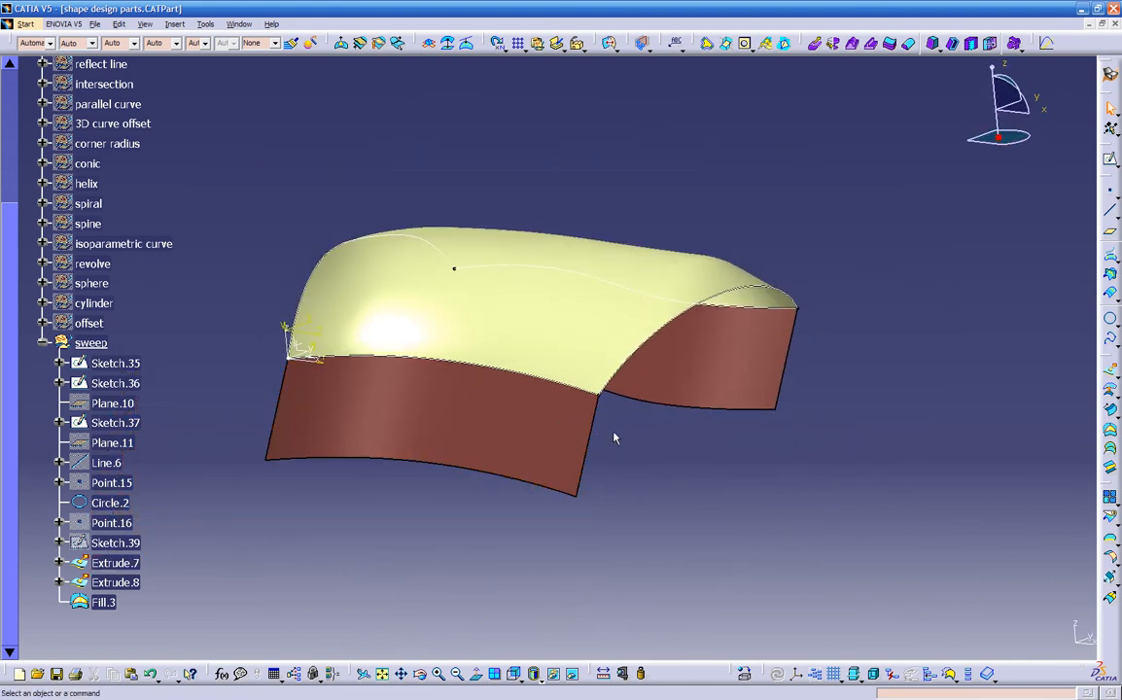
{"action": "middle_click_drag", "start_coordinate": [528, 448], "coordinate": [506, 413]}
{"action": "right_click", "coordinate": [482, 283]}
{"action": "left_click", "coordinate": [510, 315]}
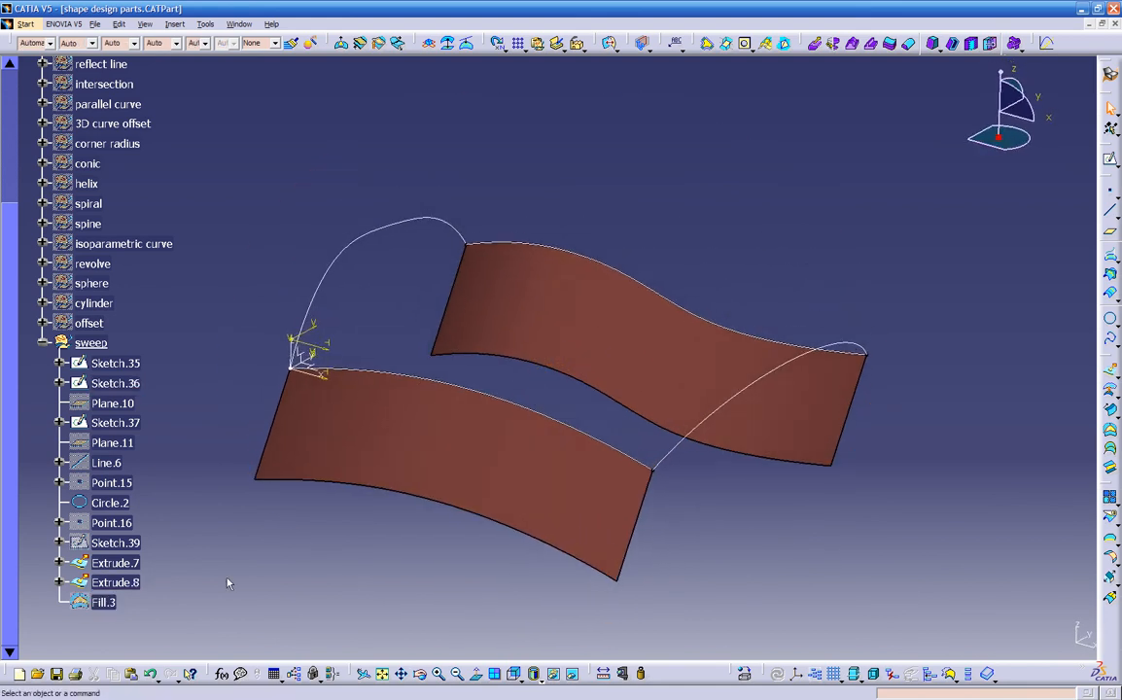
{"action": "right_click", "coordinate": [121, 605]}
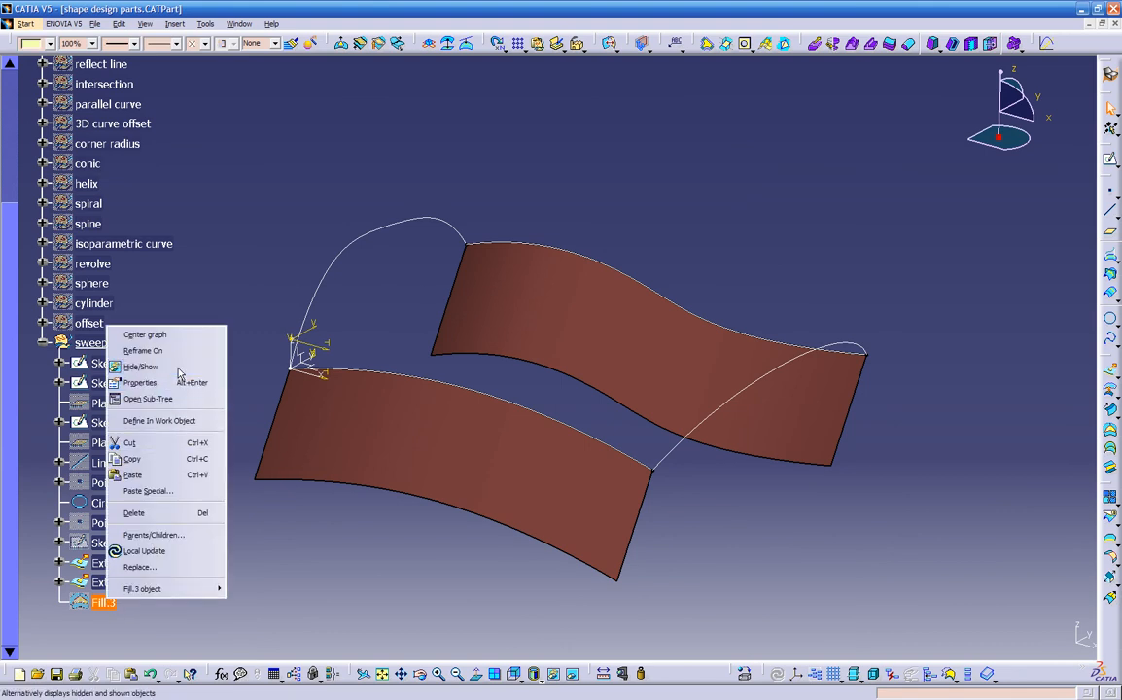
{"action": "left_click", "coordinate": [132, 338]}
- Create an On surface point on the fill surface, about 1.73 in from its default middle reference point
{"action": "middle_click_drag", "start_coordinate": [271, 377], "coordinate": [574, 511]}
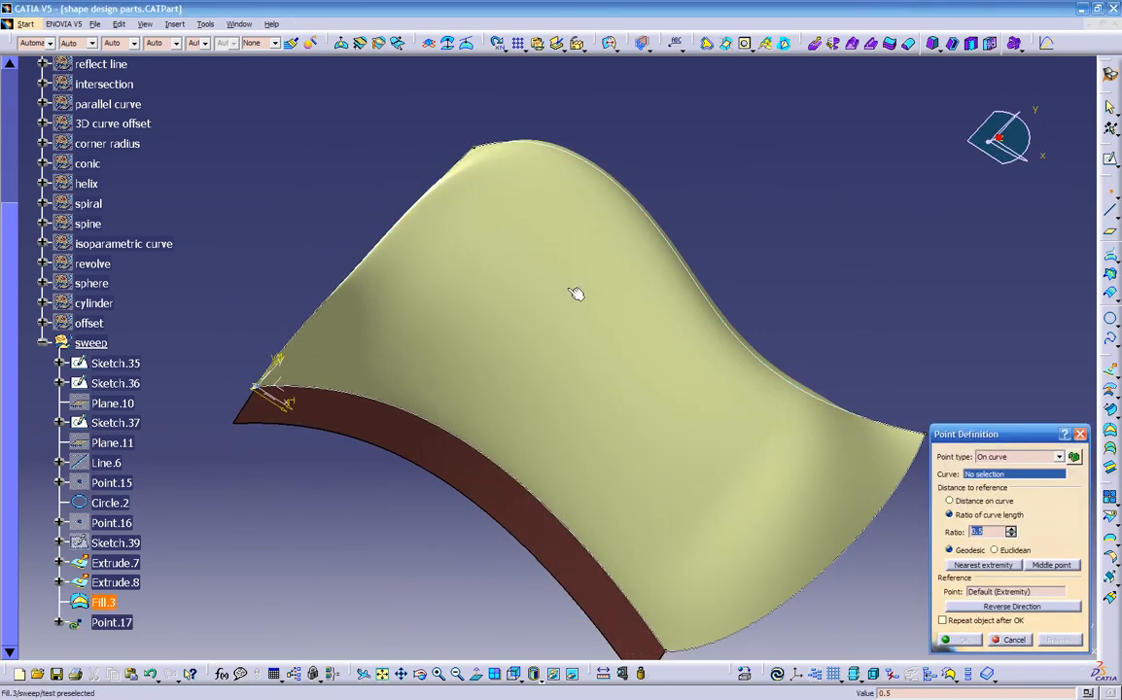
{"action": "left_click", "coordinate": [1002, 457]}
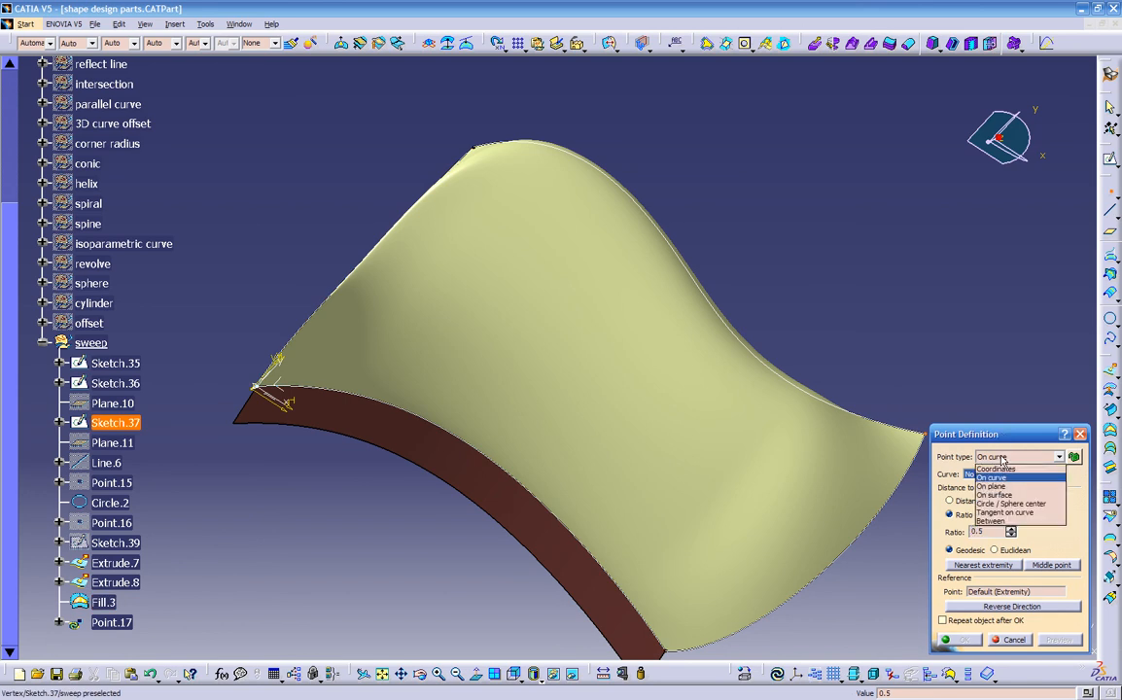
{"action": "left_click", "coordinate": [994, 495]}
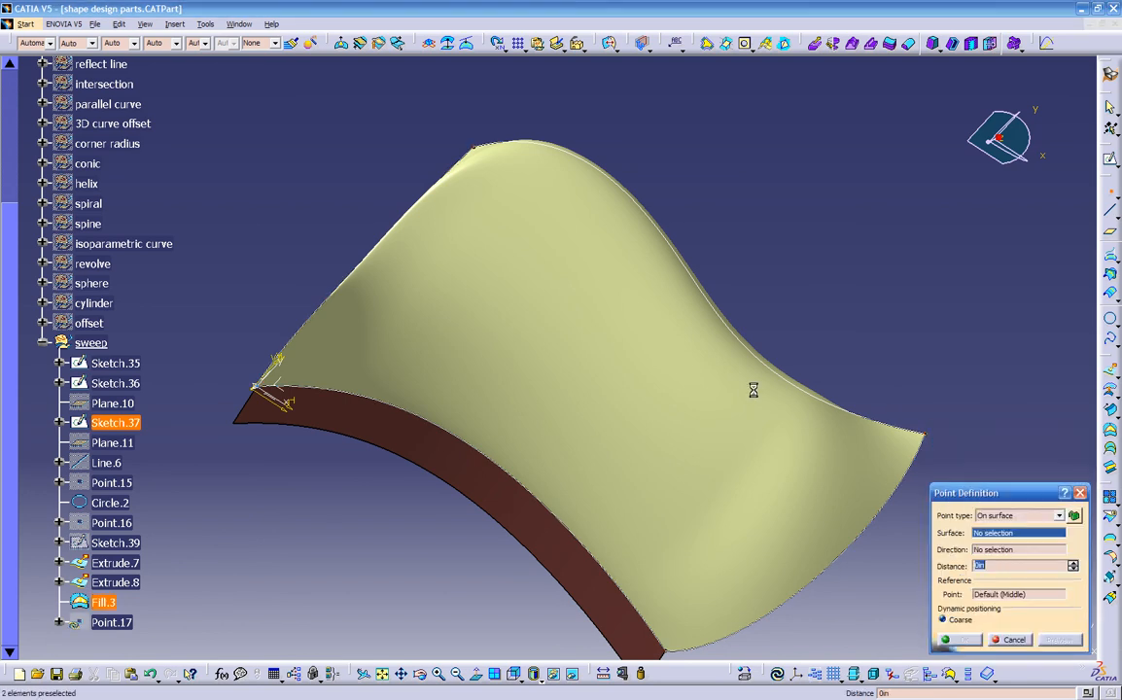
{"action": "left_click", "coordinate": [568, 322]}
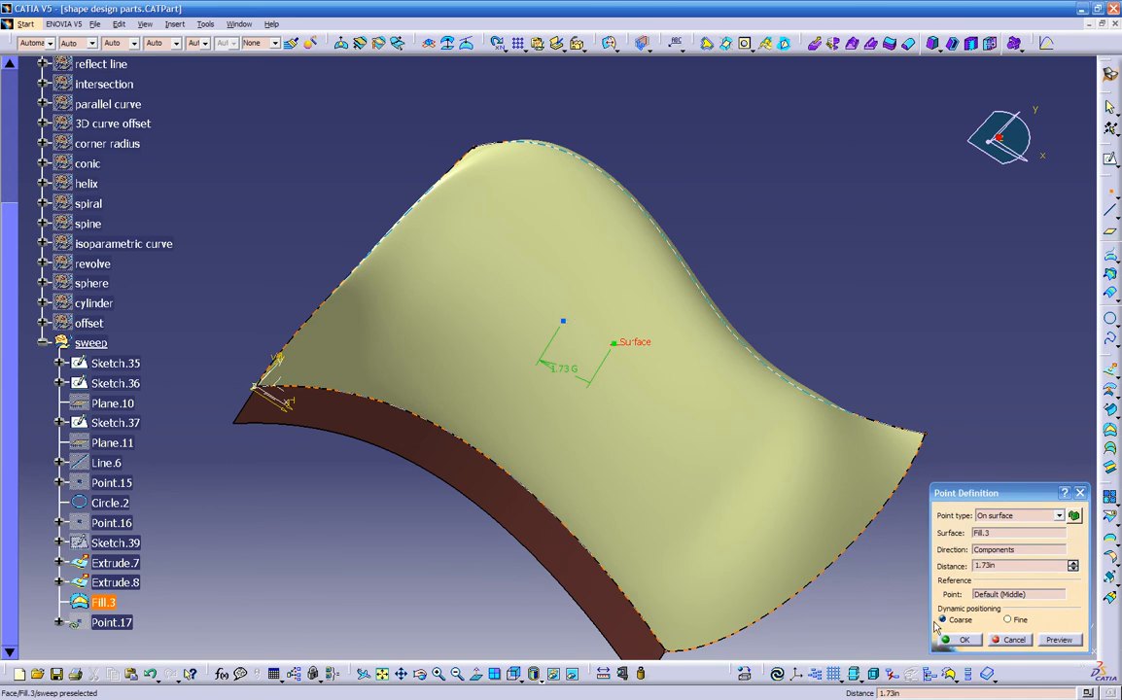
{"action": "left_click", "coordinate": [958, 639]}
- Color the fill surface blue
{"action": "middle_click_drag", "start_coordinate": [647, 513], "coordinate": [471, 328]}
{"action": "left_click", "coordinate": [471, 328]}
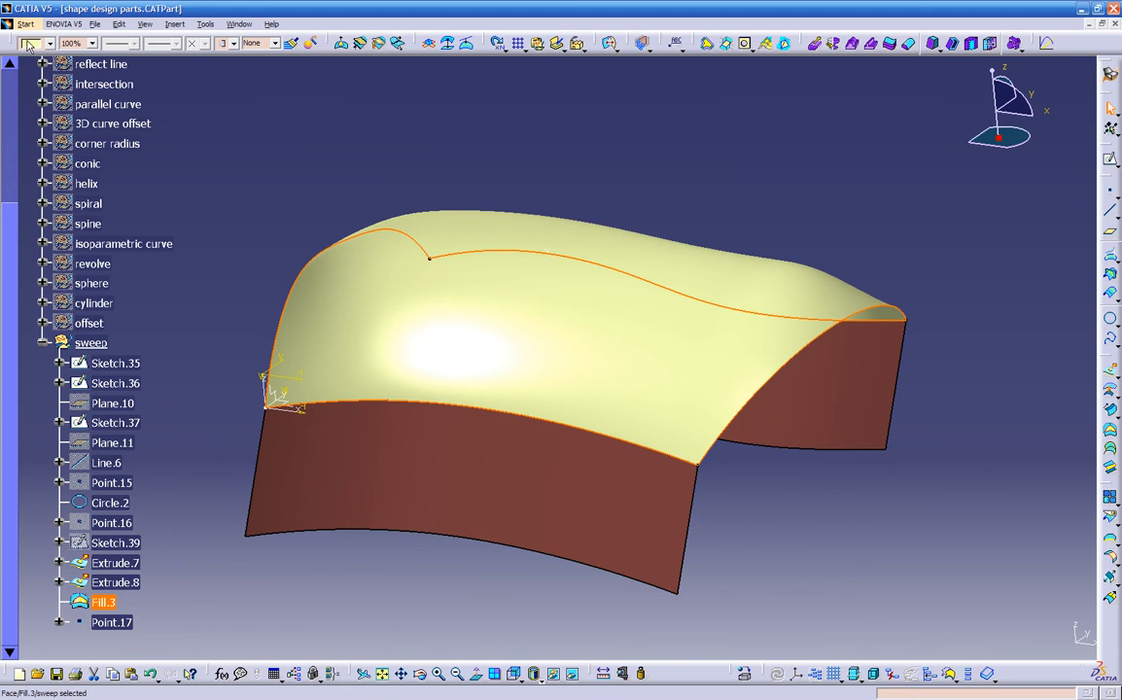
{"action": "left_click", "coordinate": [29, 45]}
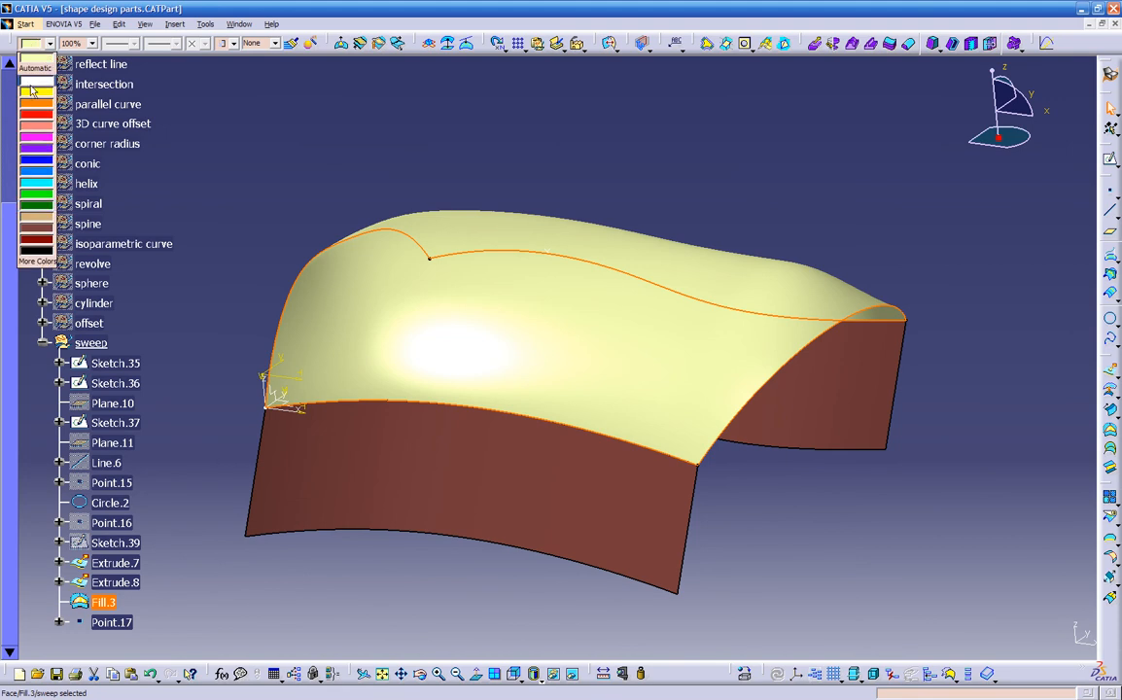
{"action": "left_click", "coordinate": [35, 161]}
- Begin translating the point on the fill surface by direction and distance, using the absolute axis system's Z axis as direction
{"action": "middle_click_drag", "start_coordinate": [839, 205], "coordinate": [577, 270]}
{"action": "left_click", "coordinate": [561, 262]}
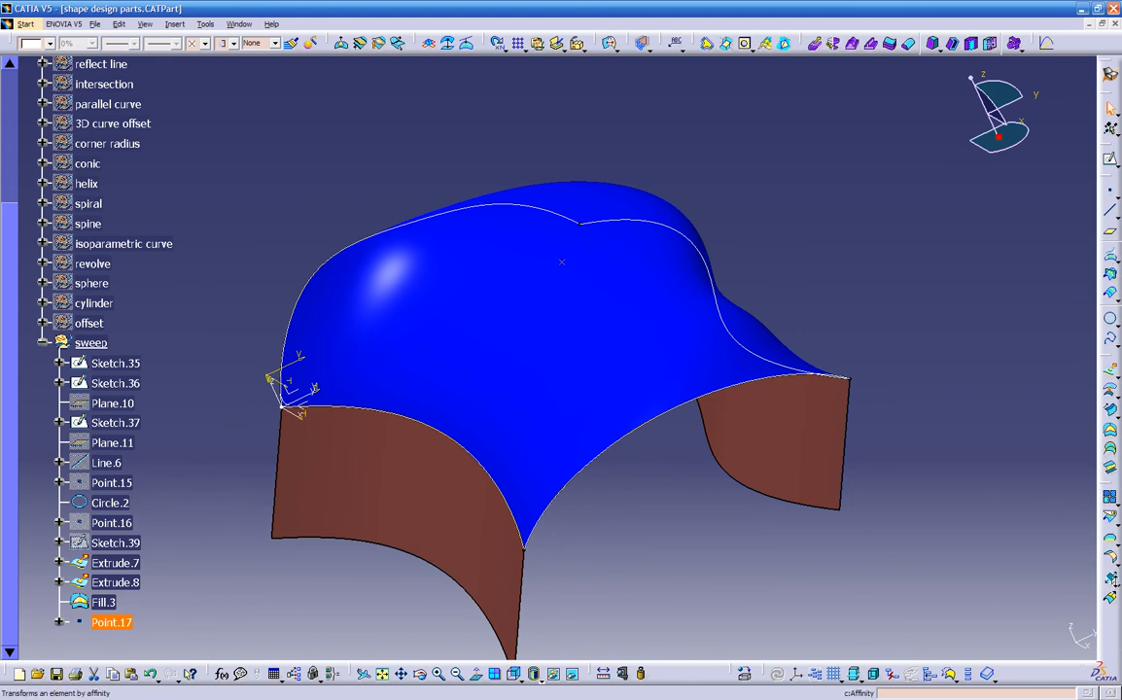
{"action": "left_click", "coordinate": [1113, 581]}
{"action": "left_click", "coordinate": [1022, 597]}
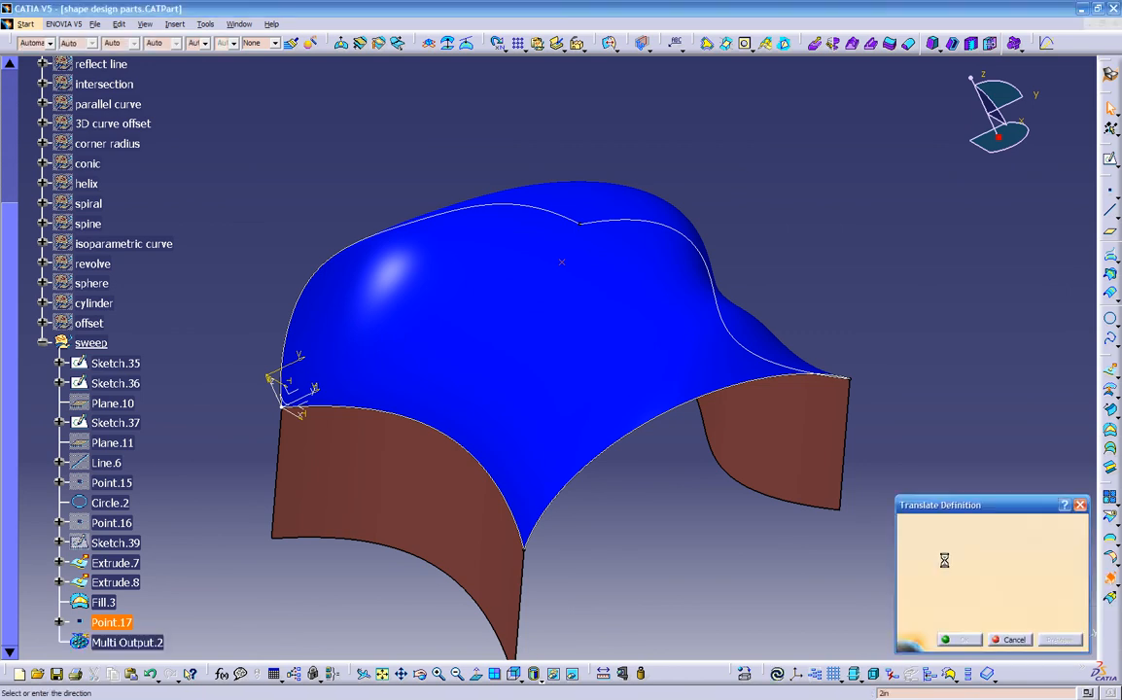
{"action": "middle_click_drag", "start_coordinate": [531, 328], "coordinate": [574, 255]}
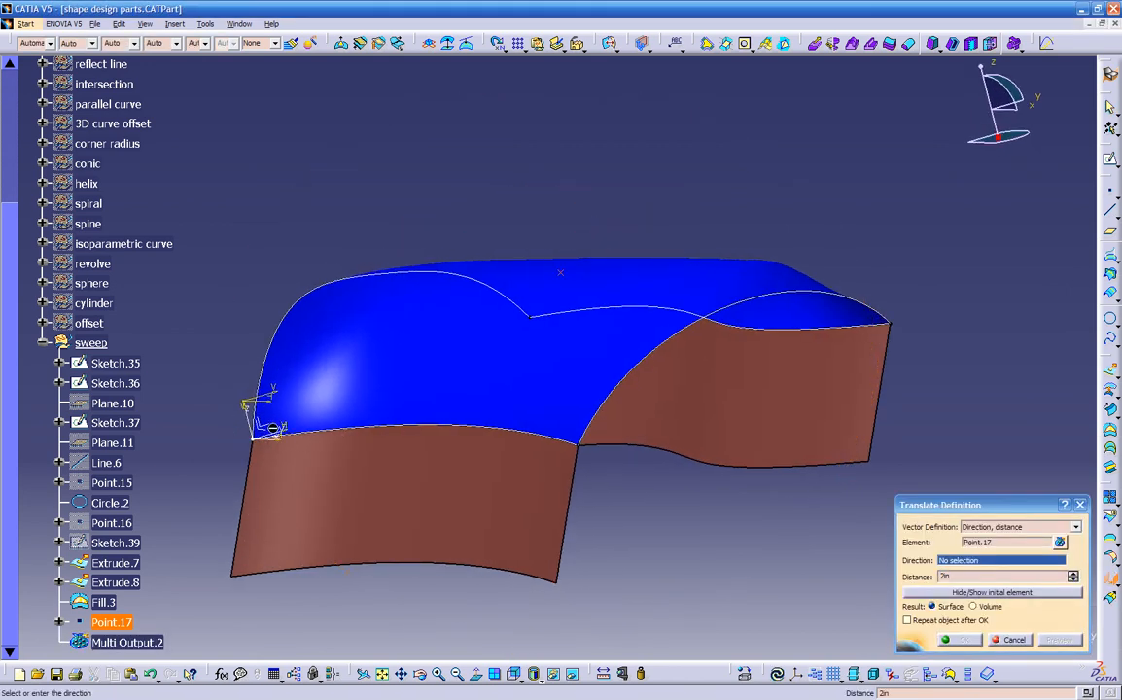
{"action": "left_click", "coordinate": [249, 420]}
- Set the point's translation distance to about 1.339 in above the fill surface and create the translated point
{"action": "middle_click_drag", "start_coordinate": [642, 205], "coordinate": [615, 188]}
{"action": "left_click_drag", "start_coordinate": [564, 194], "coordinate": [548, 146]}
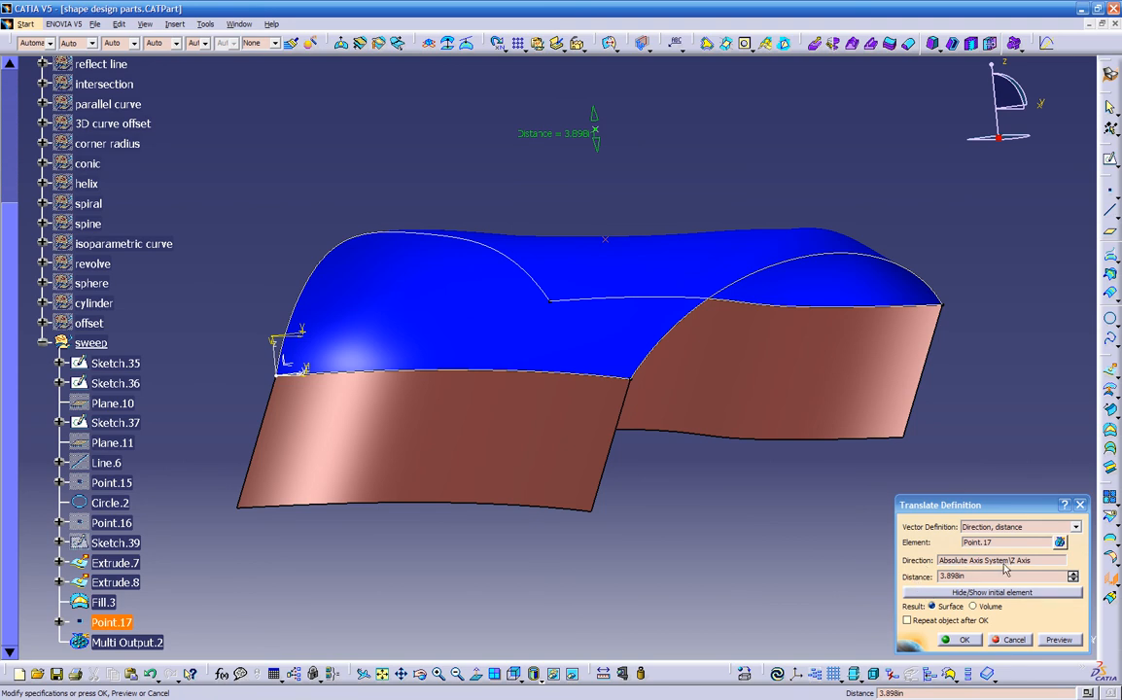
{"action": "middle_click_drag", "start_coordinate": [280, 368], "coordinate": [637, 399]}
{"action": "left_click_drag", "start_coordinate": [629, 85], "coordinate": [631, 169]}
{"action": "middle_click_drag", "start_coordinate": [606, 315], "coordinate": [623, 257]}
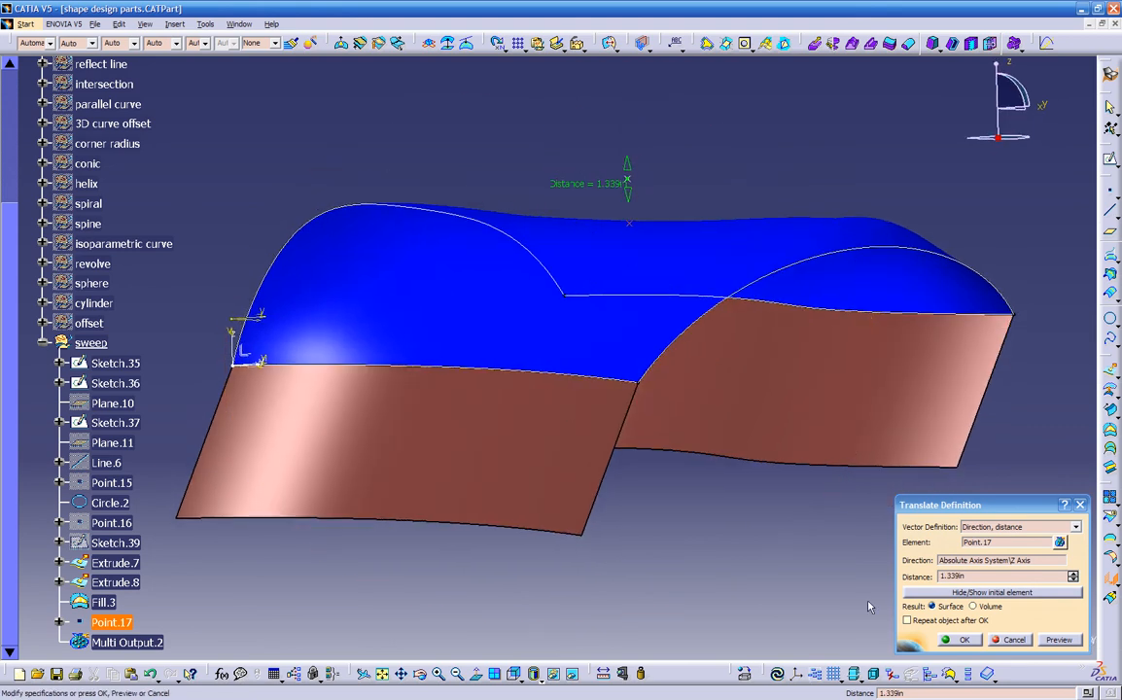
{"action": "left_click", "coordinate": [961, 640]}
- Try to make the fill surface pass through the translated point by assigning Translate.6 as its passing point
{"action": "middle_click_drag", "start_coordinate": [661, 487], "coordinate": [521, 324]}
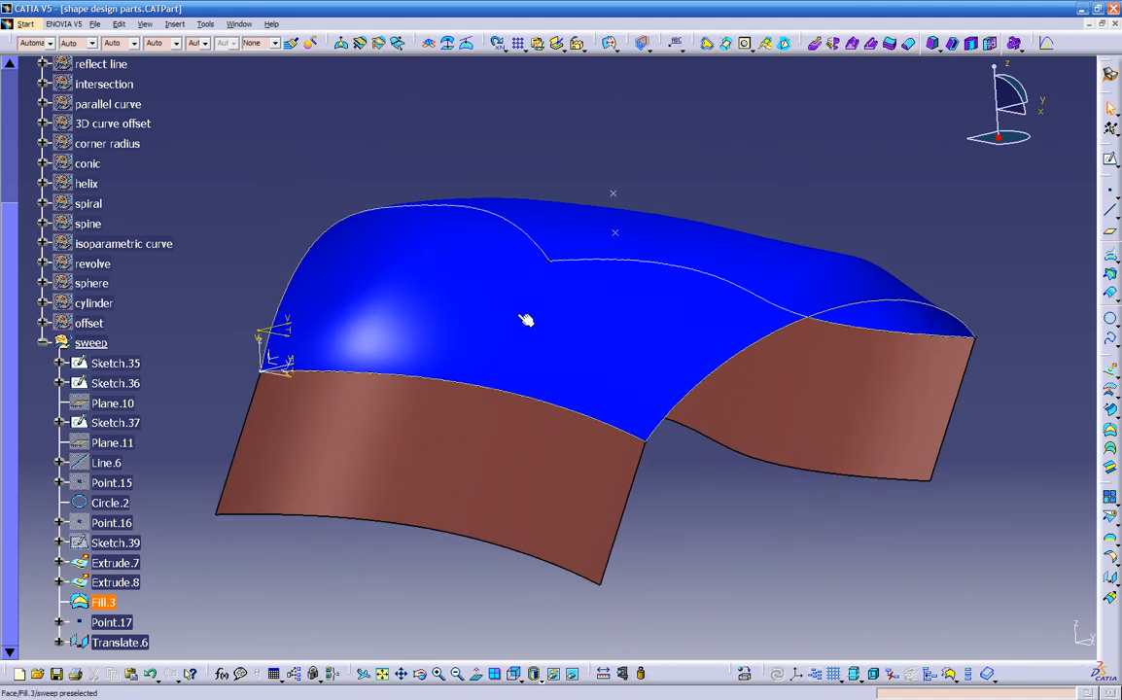
{"action": "double_click", "coordinate": [433, 282]}
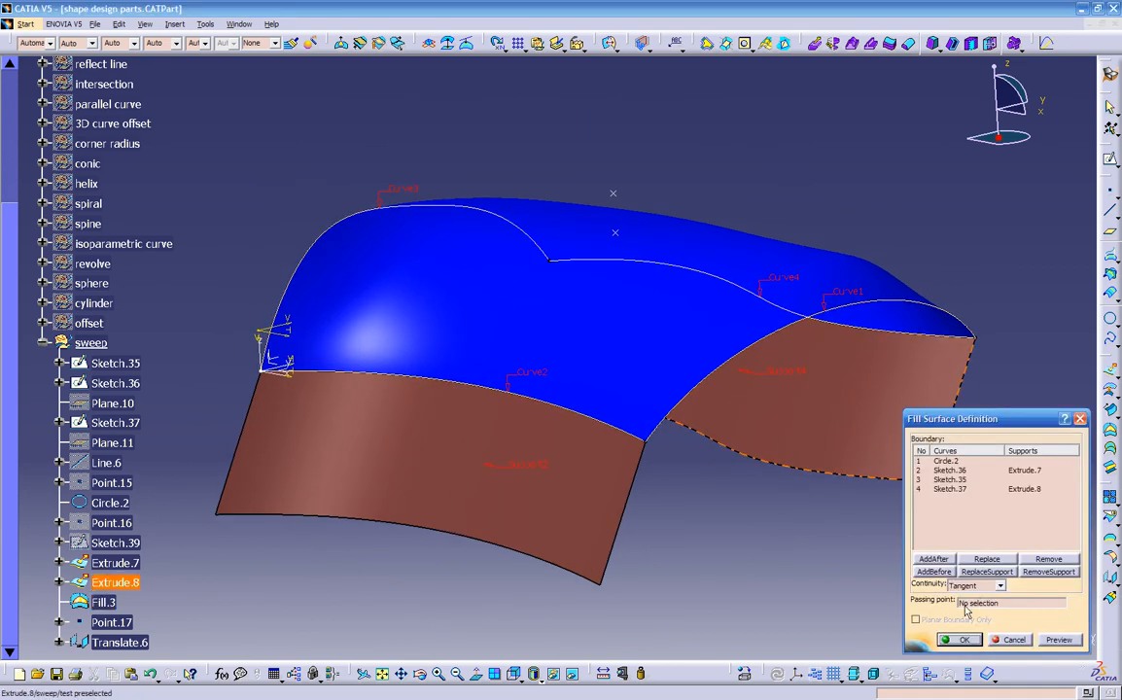
{"action": "left_click", "coordinate": [969, 604]}
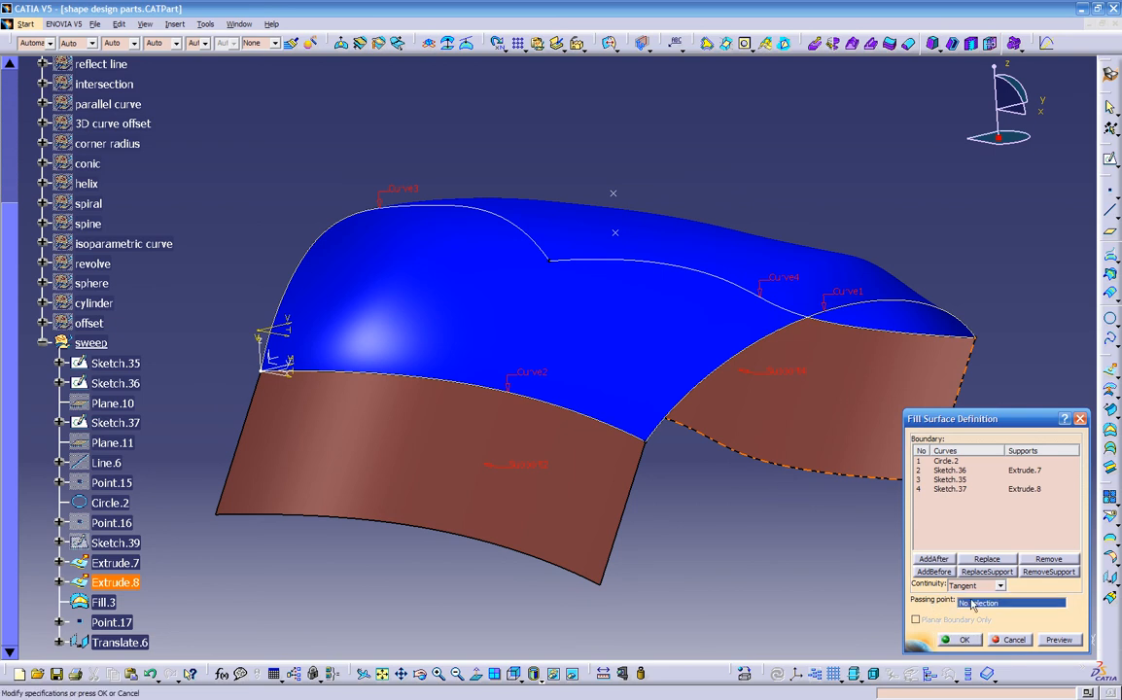
{"action": "left_click", "coordinate": [613, 194]}
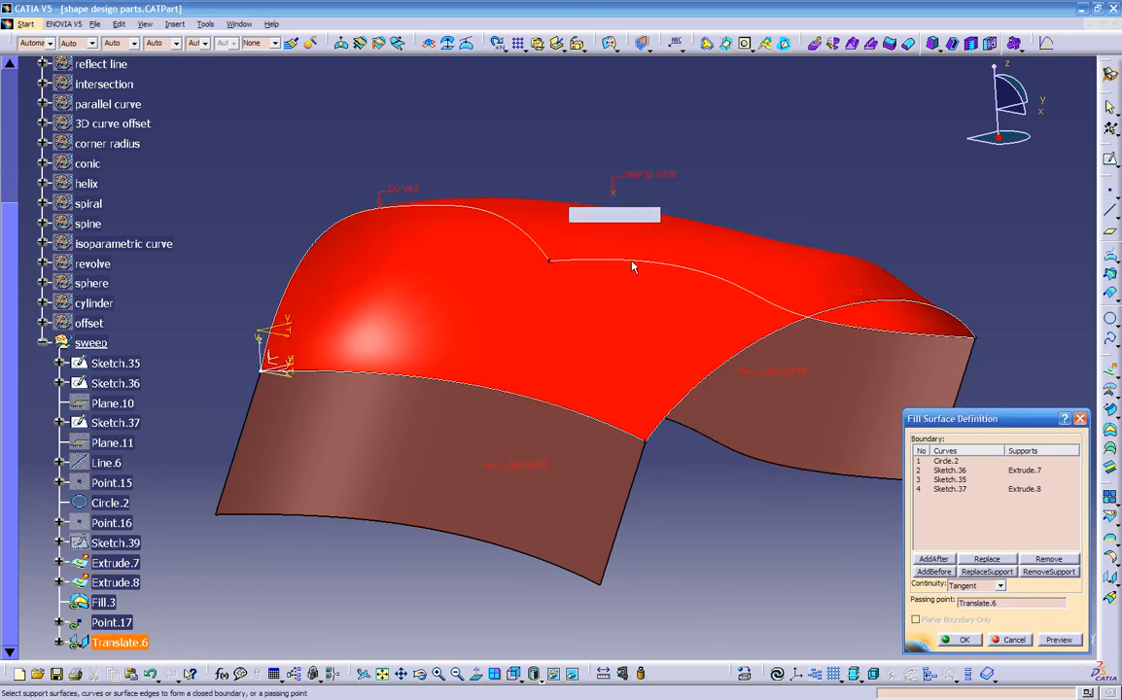
{"action": "left_click", "coordinate": [1058, 640]}
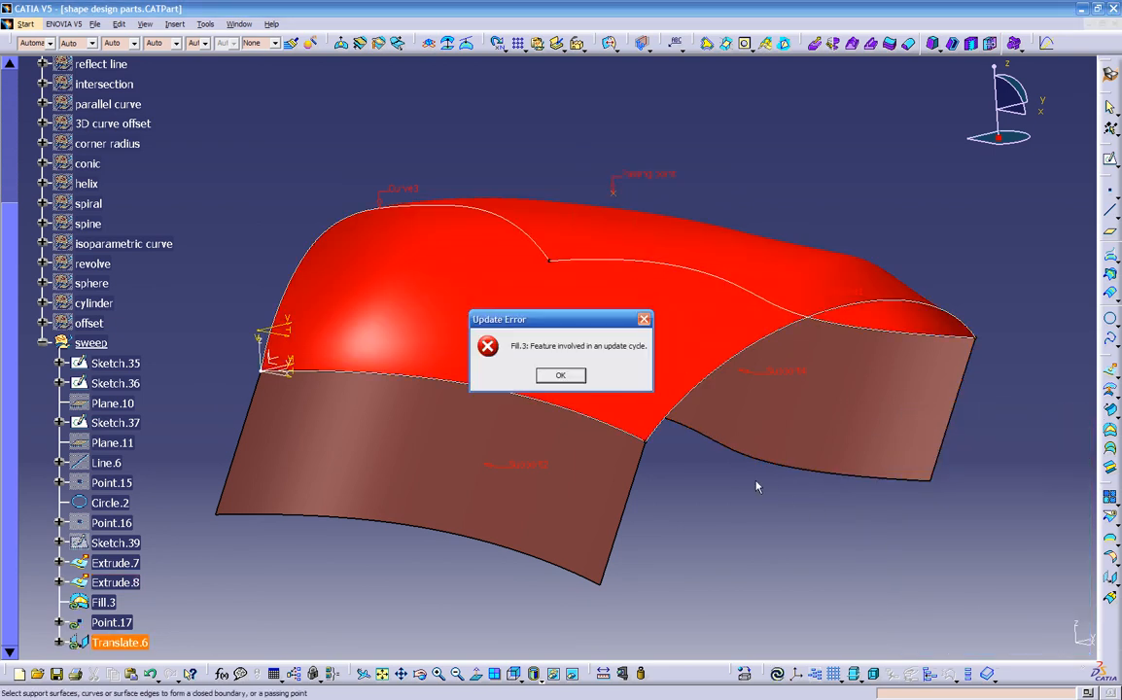
{"action": "left_click", "coordinate": [561, 376]}
{"action": "mouse_move", "coordinate": [565, 378]}
{"action": "middle_mouse_down"}
{"action": "mouse_move", "coordinate": [557, 352]}
{"action": "mouse_move", "coordinate": [554, 390]}
{"action": "middle_mouse_up"}
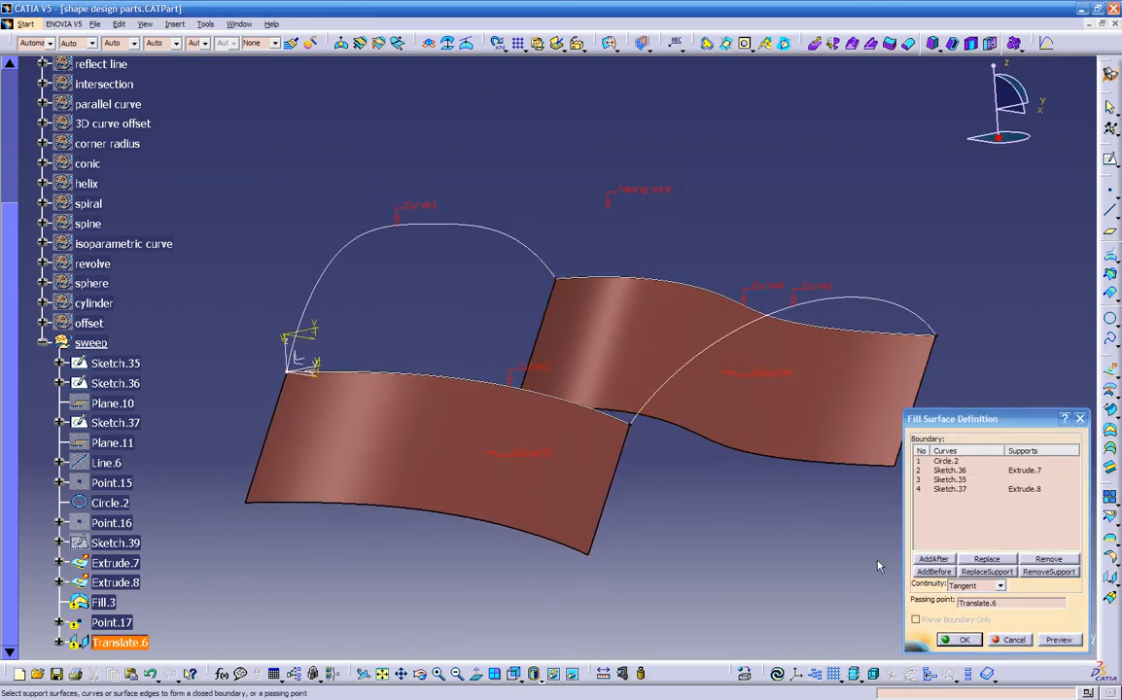
{"action": "left_click", "coordinate": [958, 640]}
- Abandon the fill surface edit and set the translated point's distance to 0.787 in
{"action": "middle_click_drag", "start_coordinate": [603, 265], "coordinate": [640, 247]}
{"action": "double_click", "coordinate": [617, 211]}
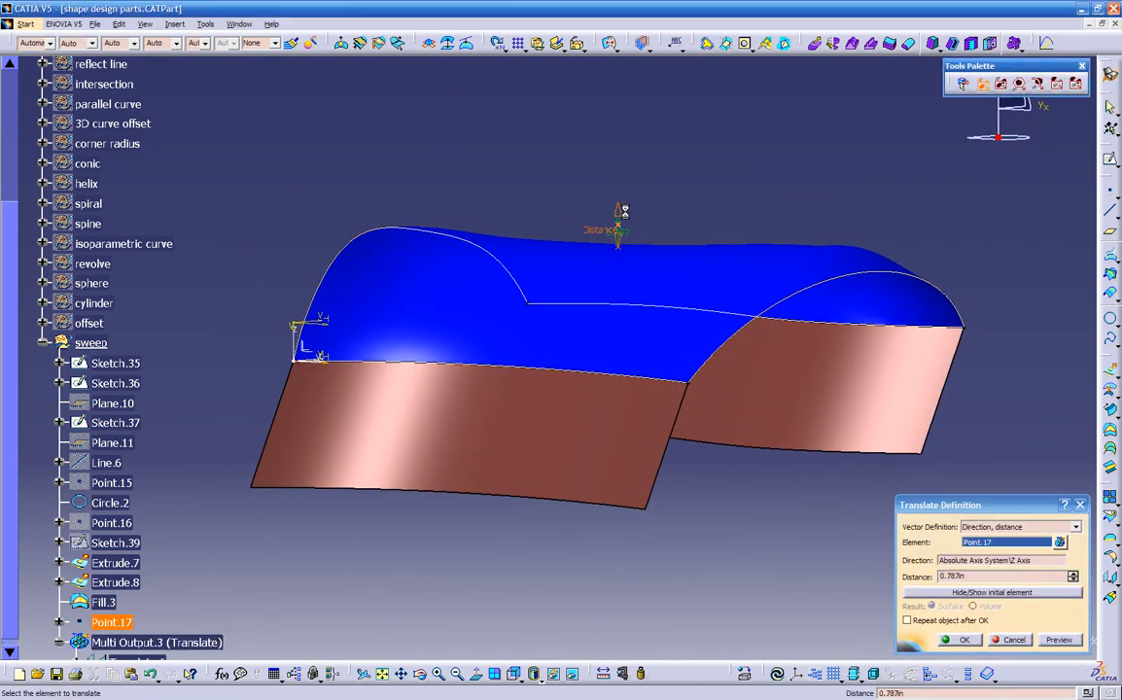
{"action": "left_click", "coordinate": [1053, 641]}
{"action": "left_click", "coordinate": [965, 640]}
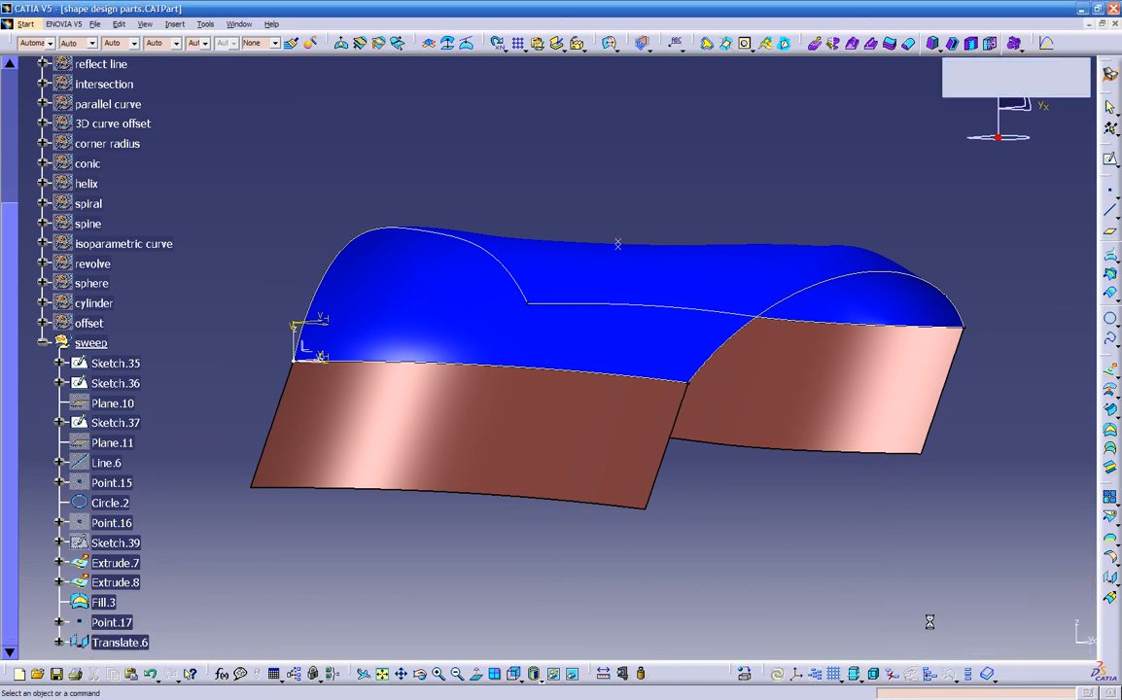
- Hide Point.17, the original point on the blue fill surface, leaving its translated copy shown
{"action": "middle_click_drag", "start_coordinate": [652, 389], "coordinate": [619, 252]}
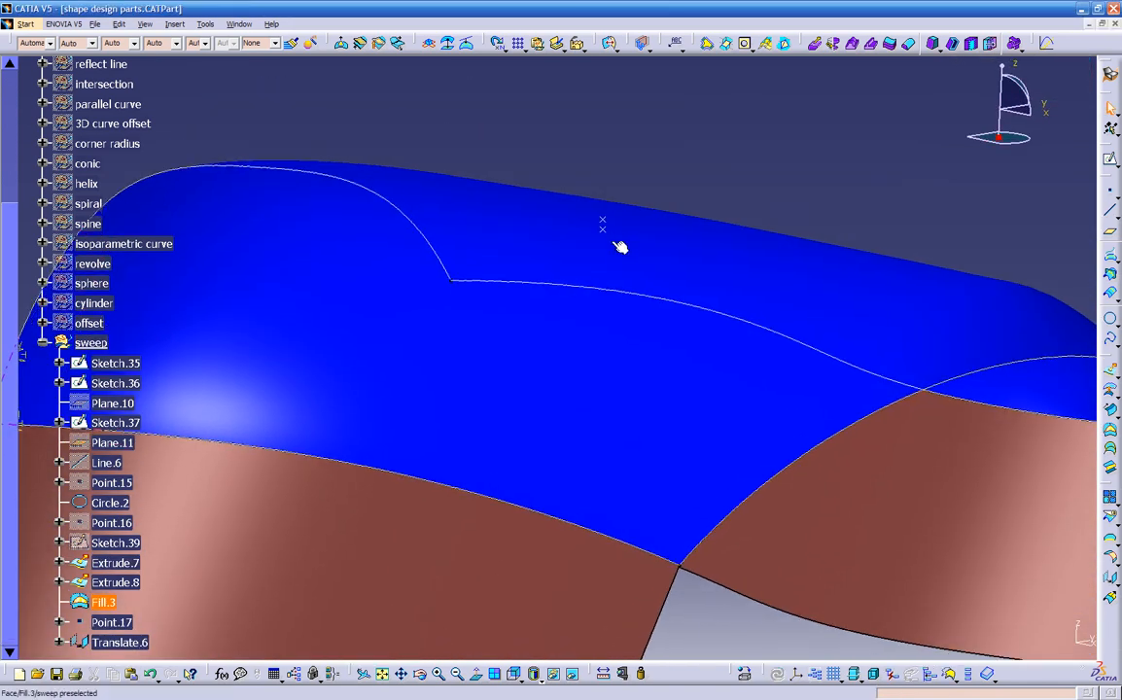
{"action": "right_click", "coordinate": [602, 227]}
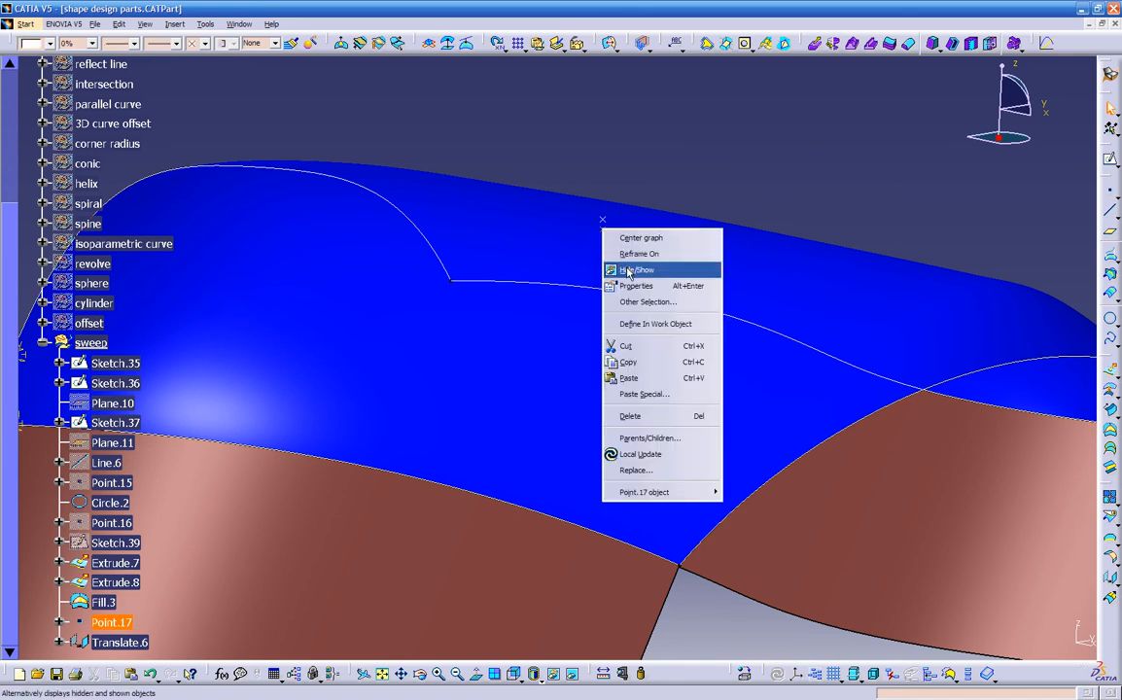
{"action": "left_click", "coordinate": [619, 272]}
{"action": "middle_click_drag", "start_coordinate": [612, 287], "coordinate": [593, 326]}
{"action": "scroll", "coordinate": [351, 417], "scroll_direction": "down", "scroll_amount": 3}
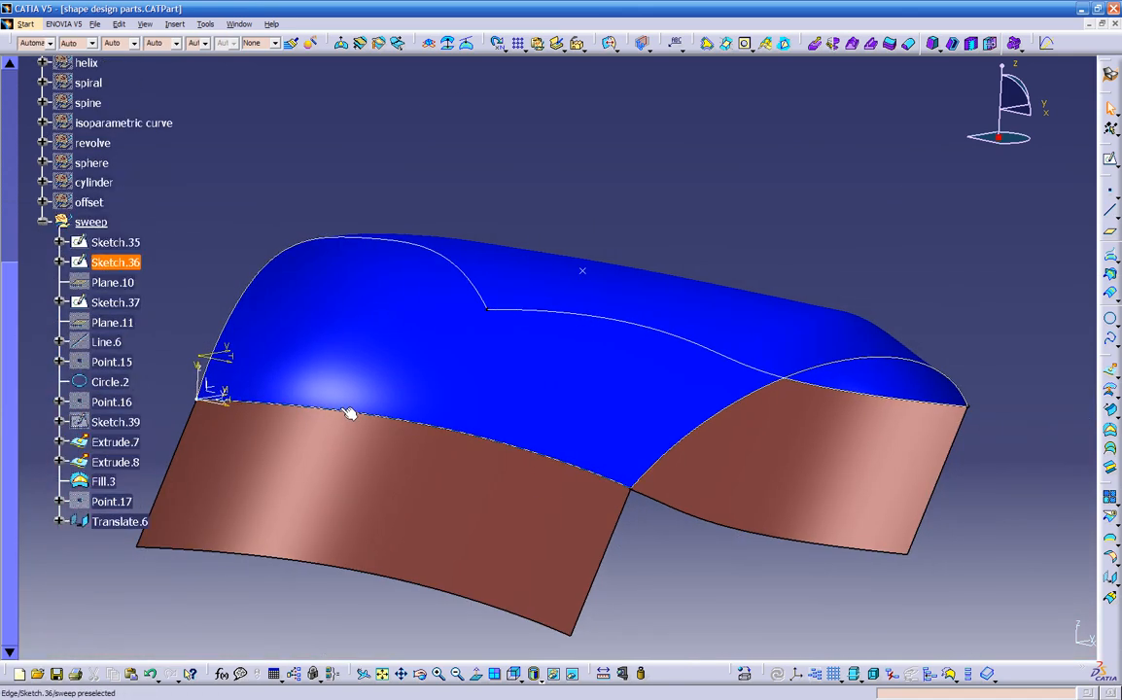
- Try to make the blue fill surface pass through Translate.6, first with tangent and also with point continuity
{"action": "double_click", "coordinate": [103, 421]}
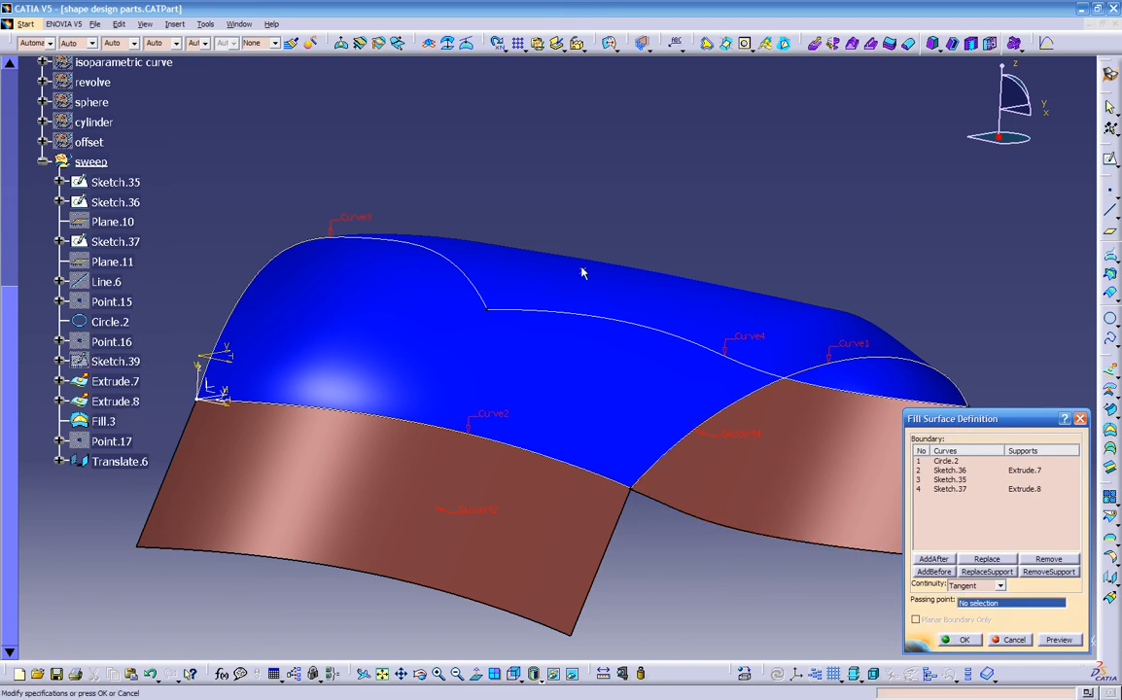
{"action": "left_click", "coordinate": [584, 270]}
{"action": "left_click", "coordinate": [1051, 640]}
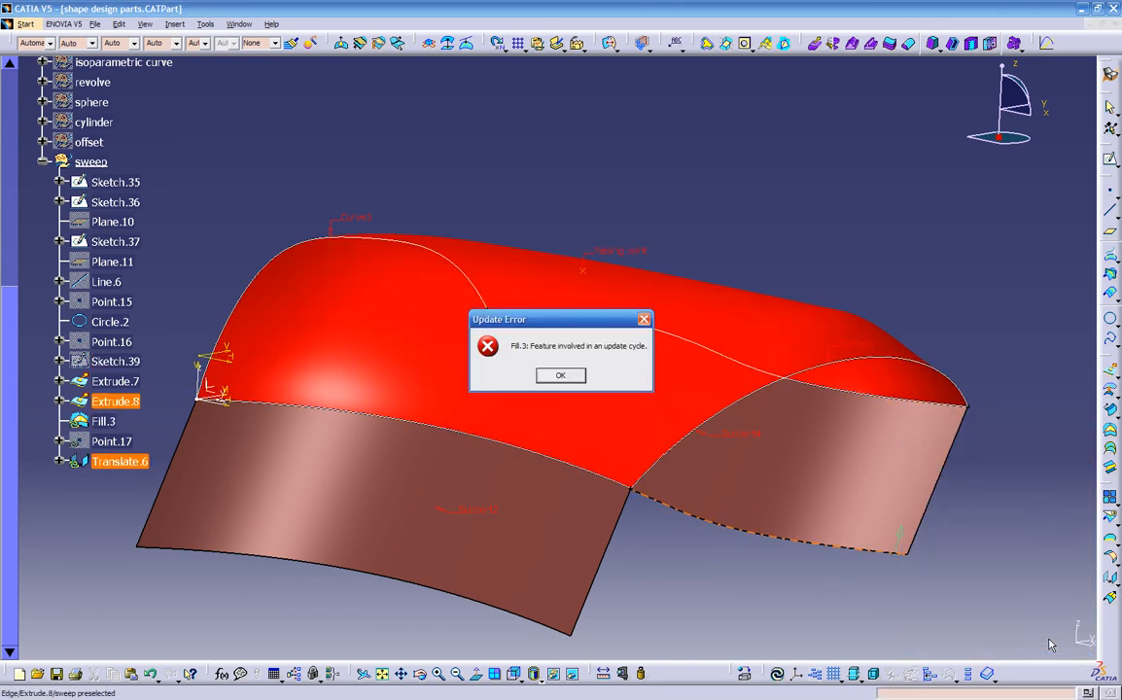
{"action": "left_click", "coordinate": [572, 377]}
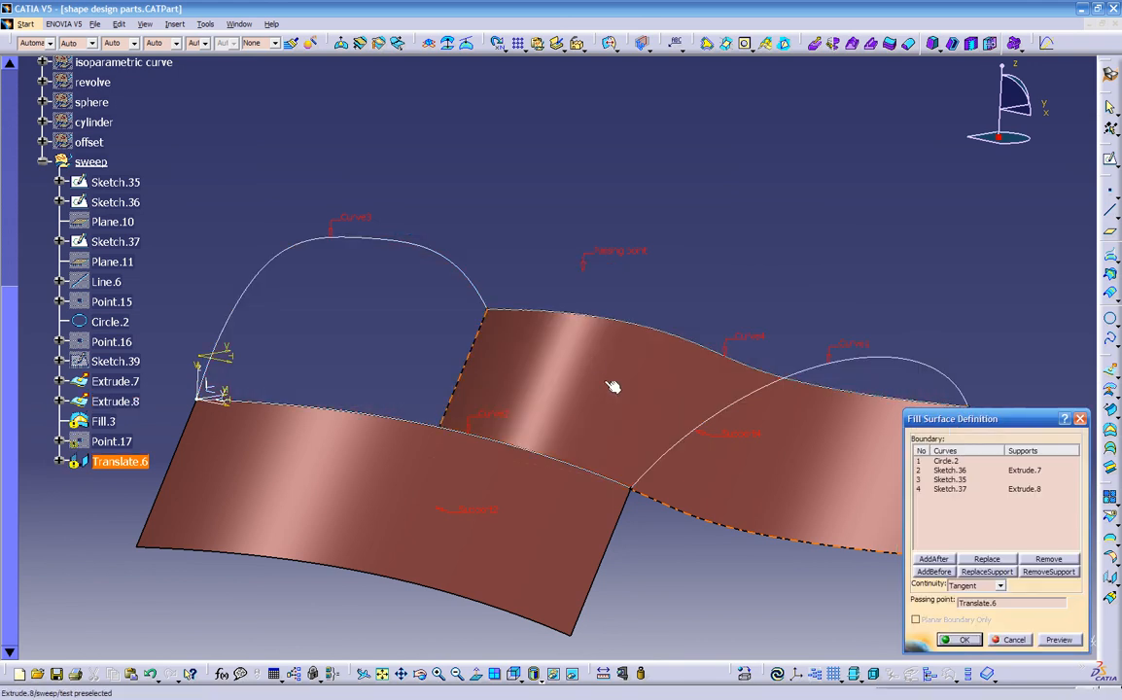
{"action": "left_click", "coordinate": [978, 595]}
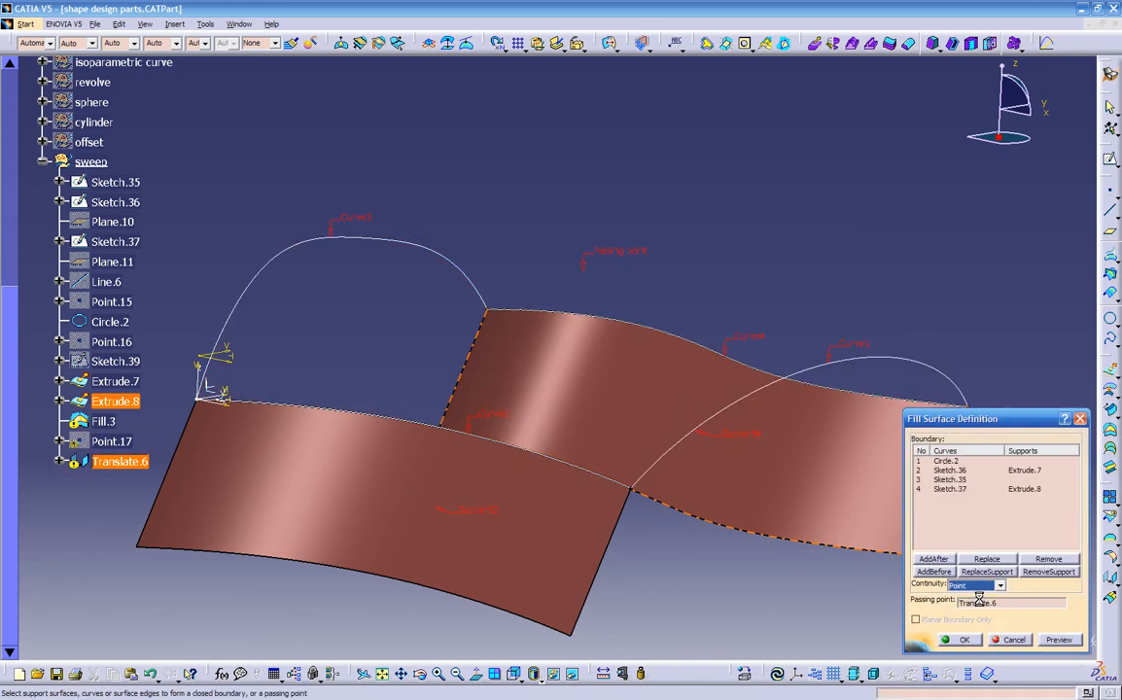
{"action": "left_click", "coordinate": [1056, 640]}
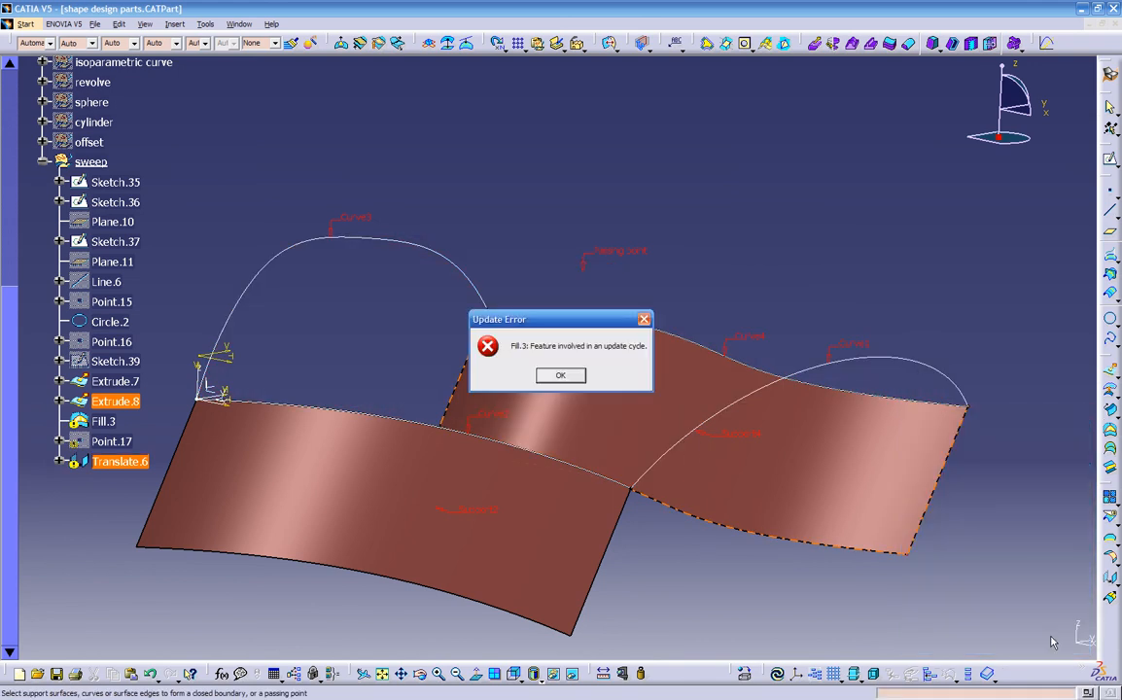
{"action": "left_click", "coordinate": [565, 376]}
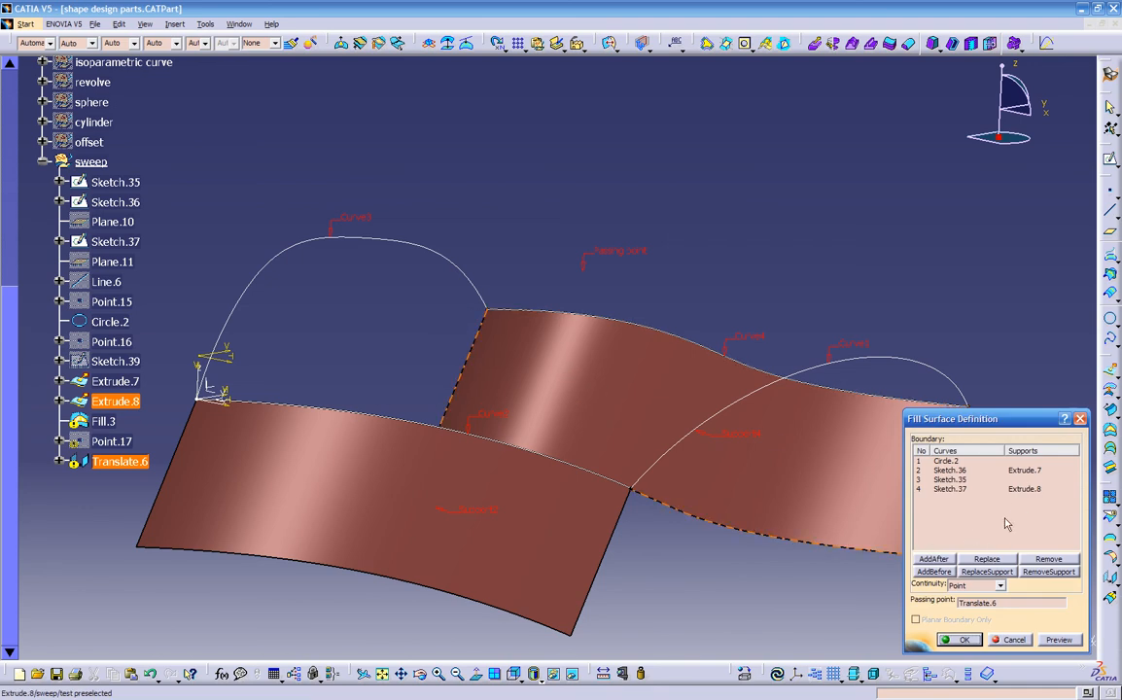
- Try removing the Extrude.8 and Extrude.7 supports from the fill's boundary while keeping Translate.6 as passing point
{"action": "right_click", "coordinate": [1024, 490]}
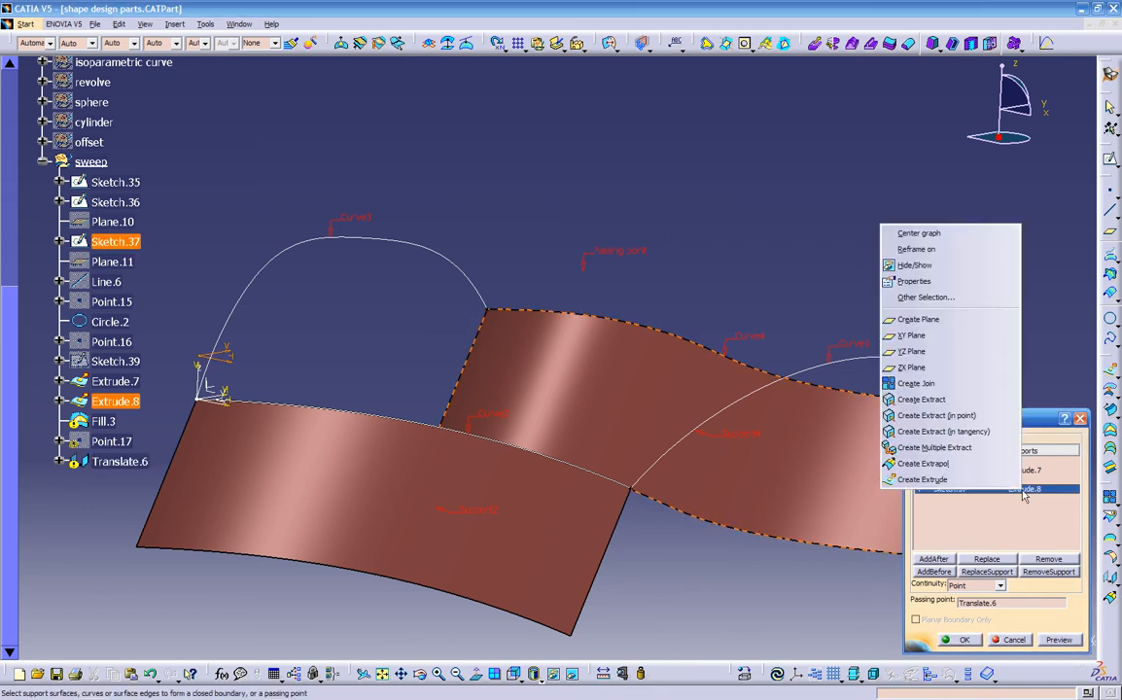
{"action": "left_click", "coordinate": [1024, 507]}
{"action": "left_click", "coordinate": [1027, 492]}
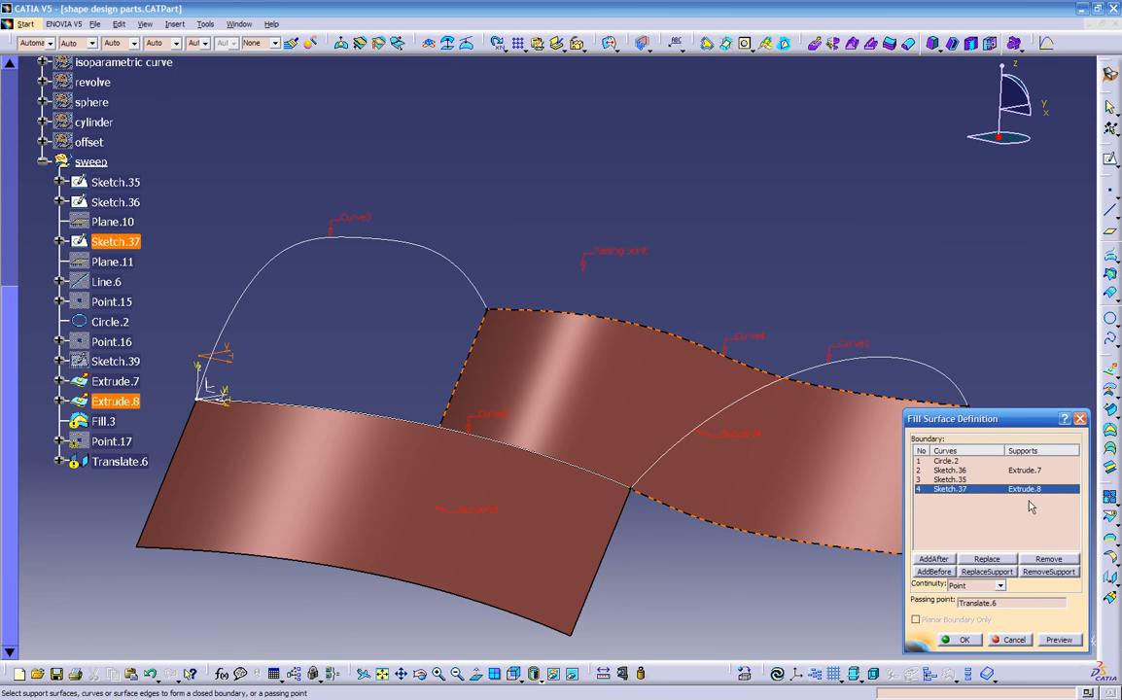
{"action": "left_click", "coordinate": [1049, 572]}
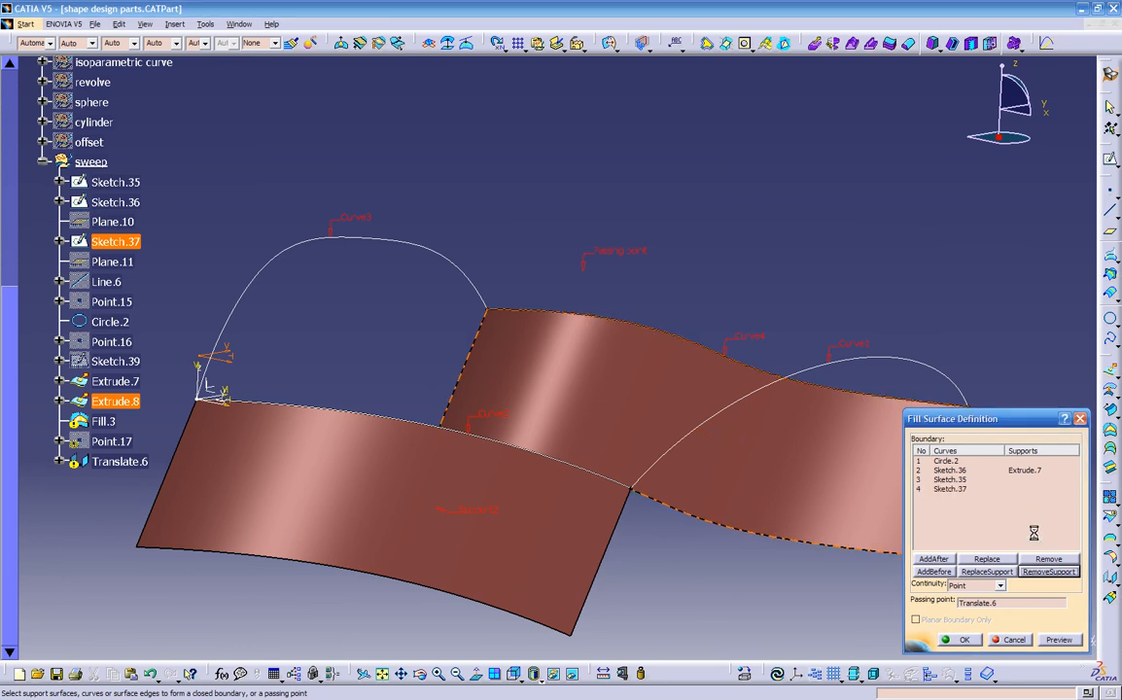
{"action": "left_click", "coordinate": [1033, 484]}
{"action": "left_click", "coordinate": [1045, 572]}
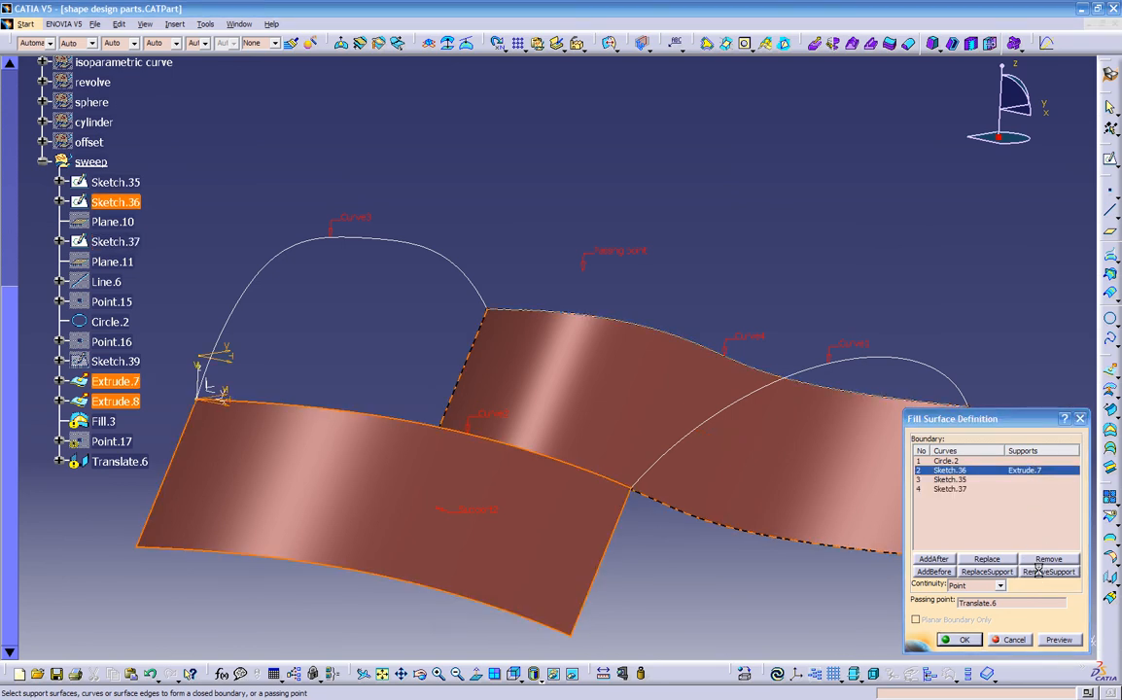
{"action": "left_click", "coordinate": [1029, 639]}
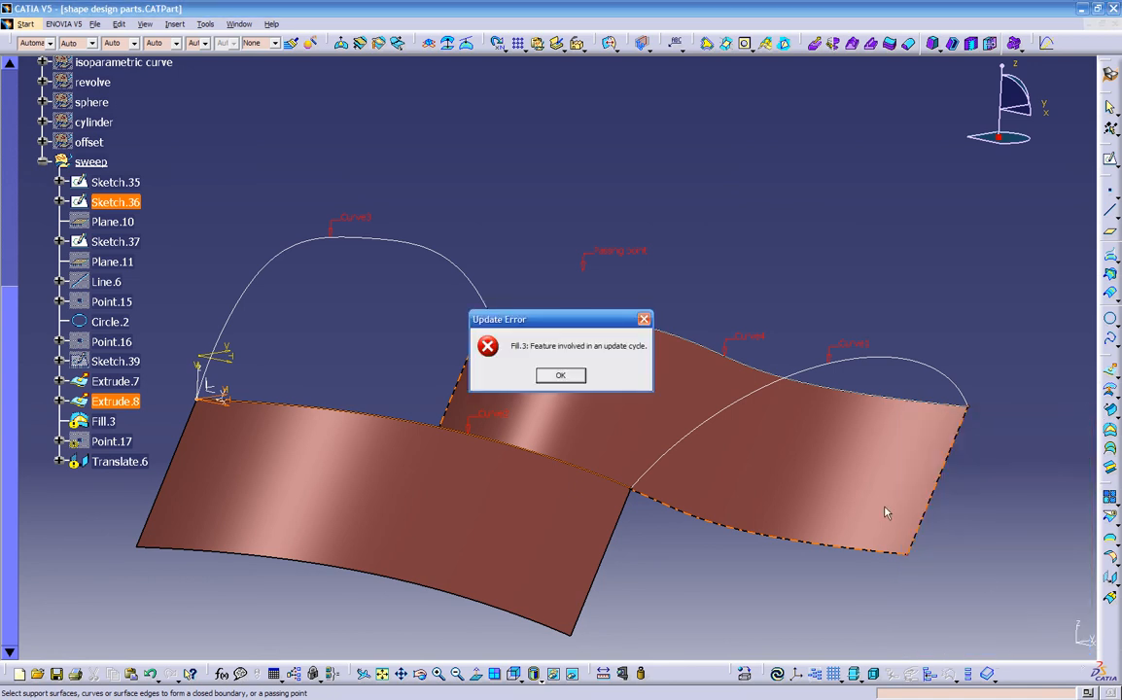
{"action": "left_click", "coordinate": [561, 377]}
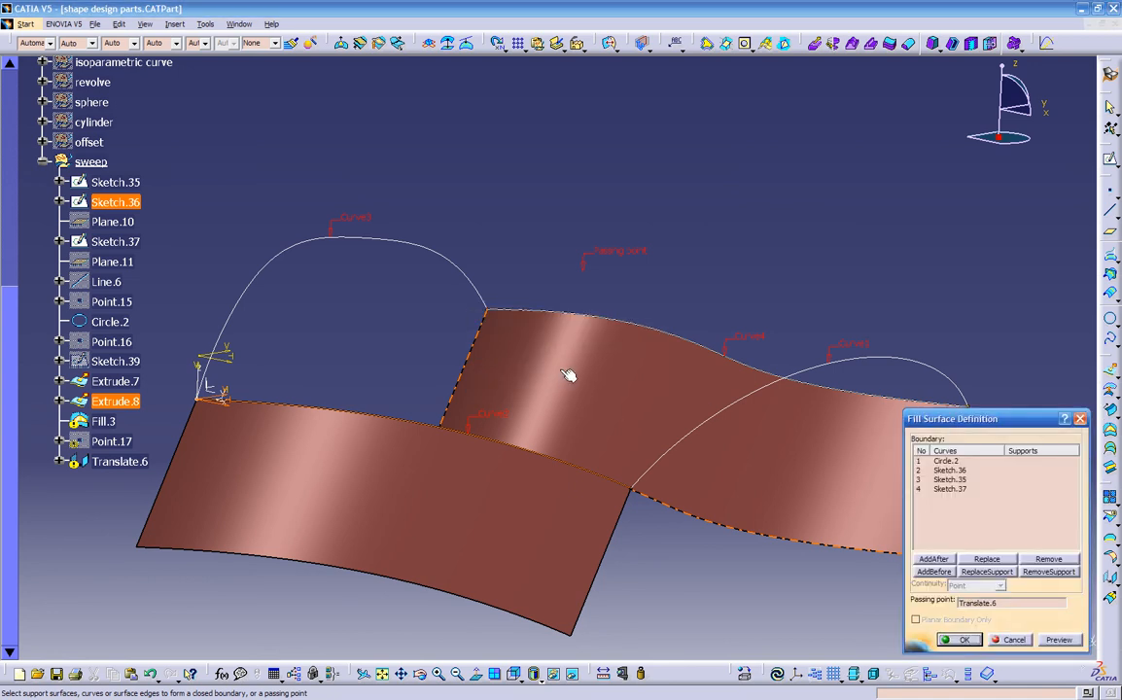
- Clear the fill's passing point and abandon the fill surface edit
{"action": "left_click", "coordinate": [971, 604]}
{"action": "right_click", "coordinate": [972, 604]}
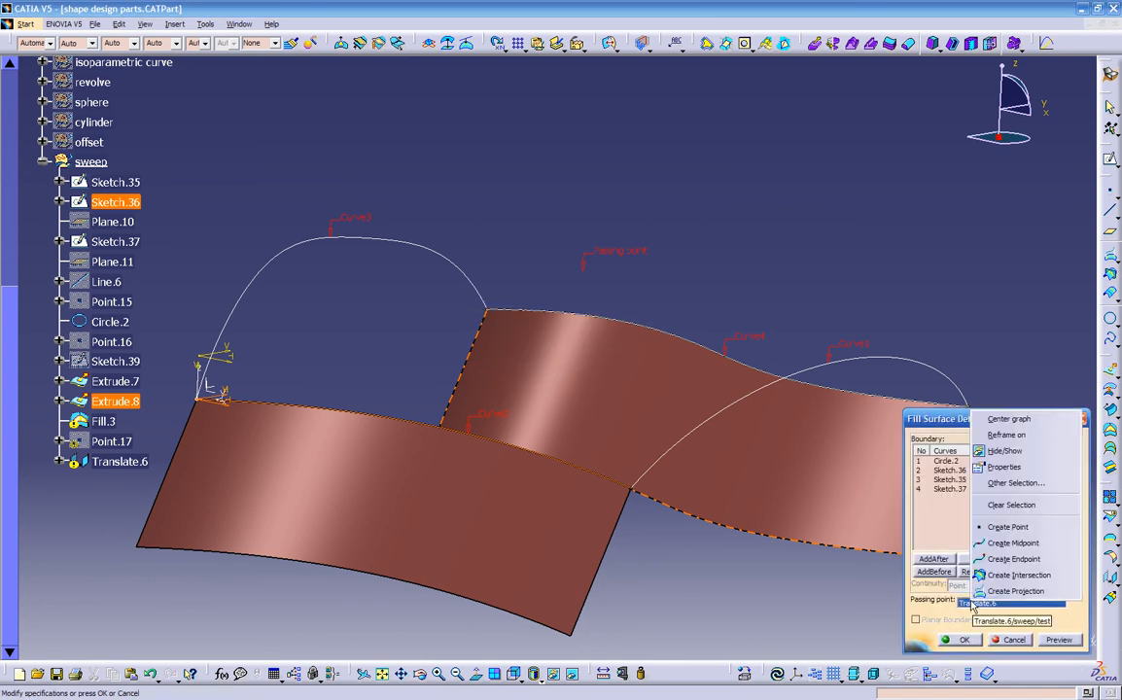
{"action": "left_click", "coordinate": [1012, 504]}
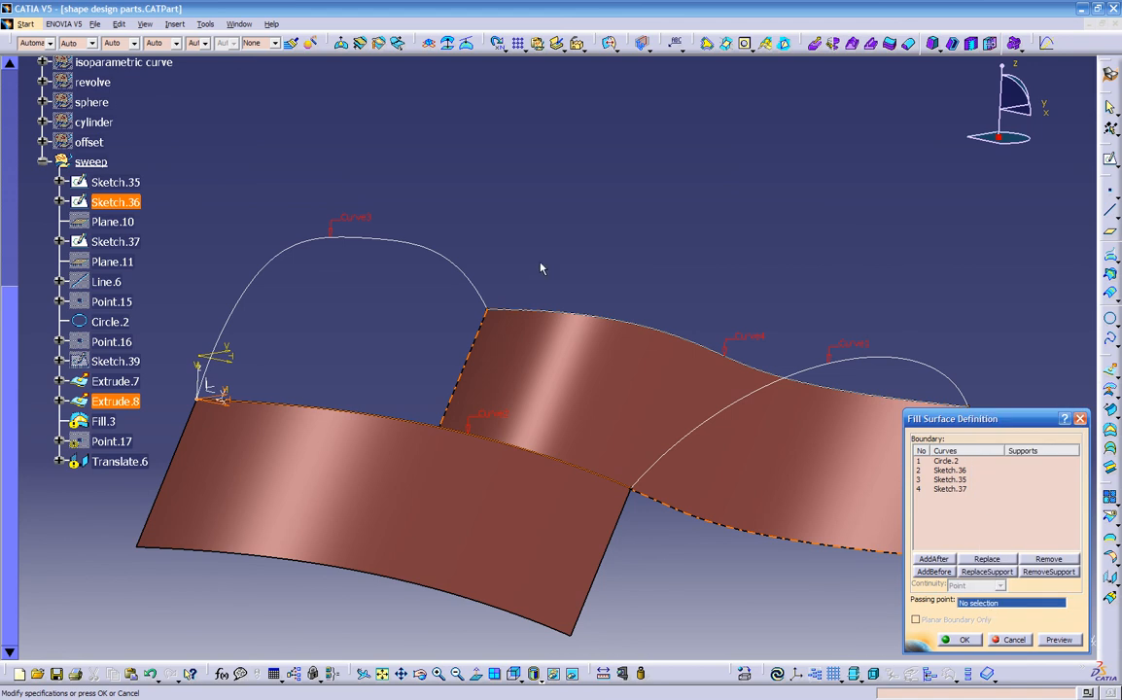
{"action": "middle_click_drag", "start_coordinate": [596, 288], "coordinate": [587, 402]}
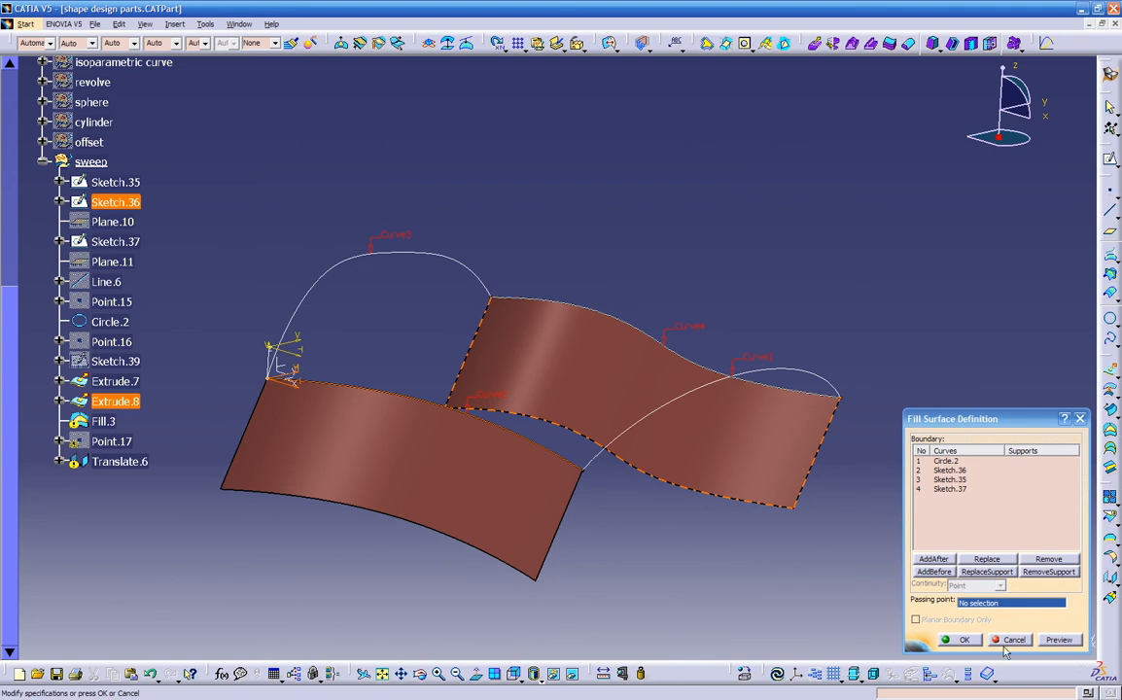
- Hide the existing blue fill surface, Fill.3
{"action": "middle_click_drag", "start_coordinate": [581, 465], "coordinate": [546, 276]}
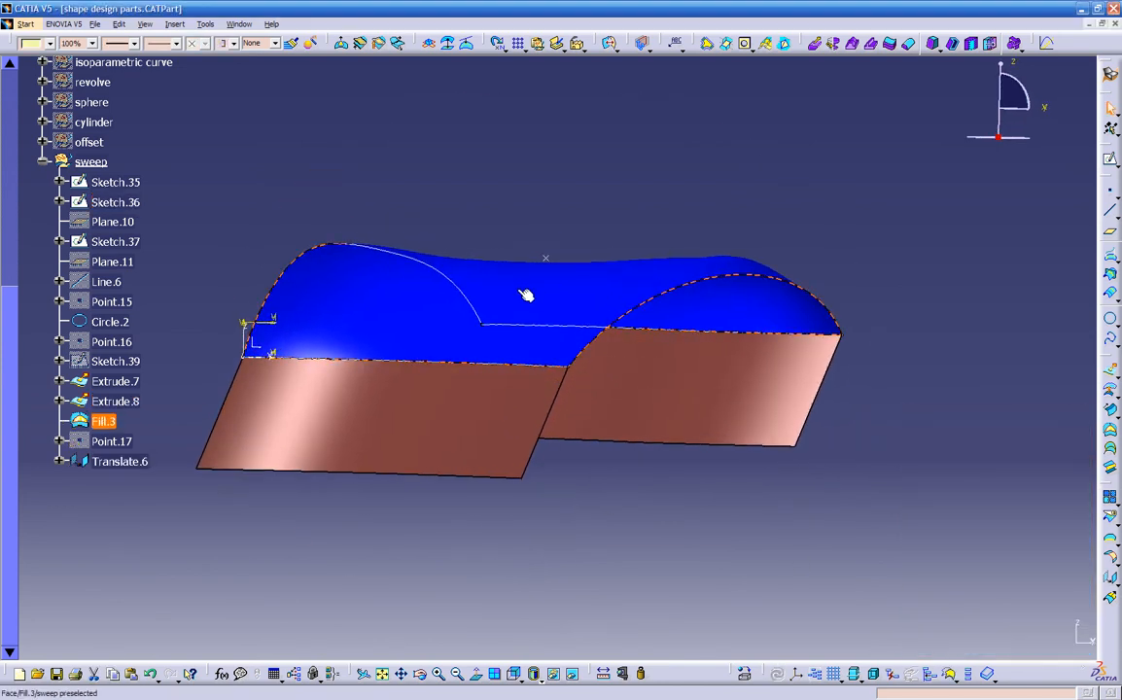
{"action": "right_click", "coordinate": [523, 290]}
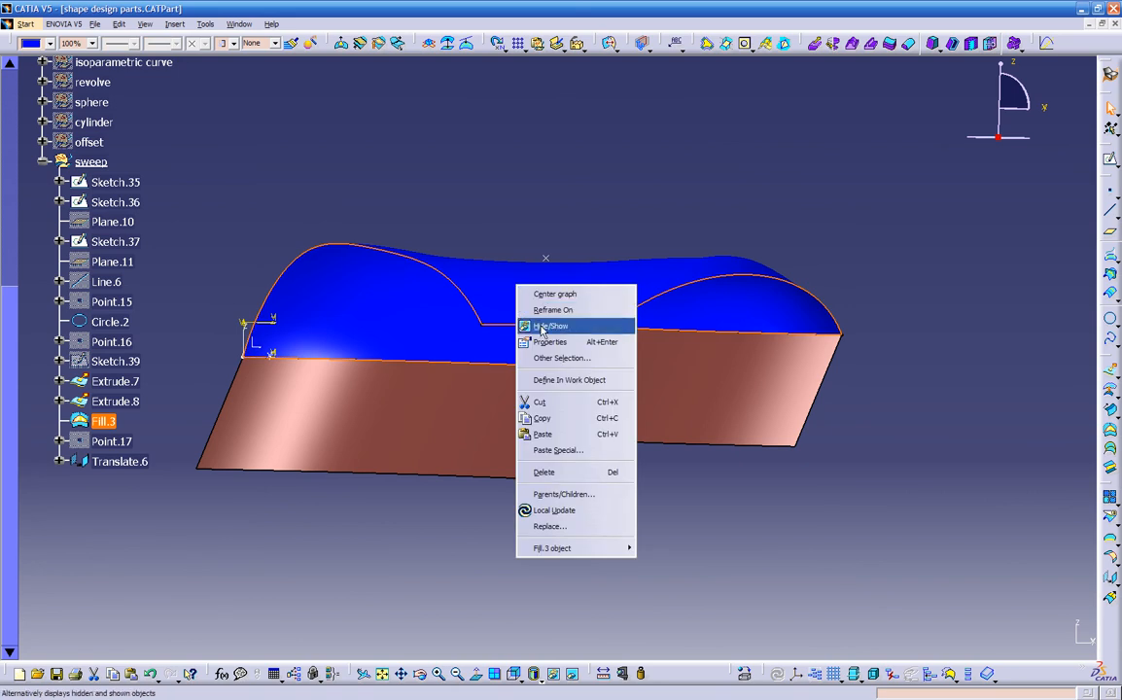
{"action": "left_click", "coordinate": [541, 256]}
- Define a new fill surface bounded by Sketch.36, Sketch.35, Sketch.37 and Circle.2 without supports, and preview it
{"action": "middle_click_drag", "start_coordinate": [518, 349], "coordinate": [566, 393]}
{"action": "left_click", "coordinate": [988, 428]}
{"action": "left_click", "coordinate": [1104, 433]}
{"action": "left_click", "coordinate": [516, 357]}
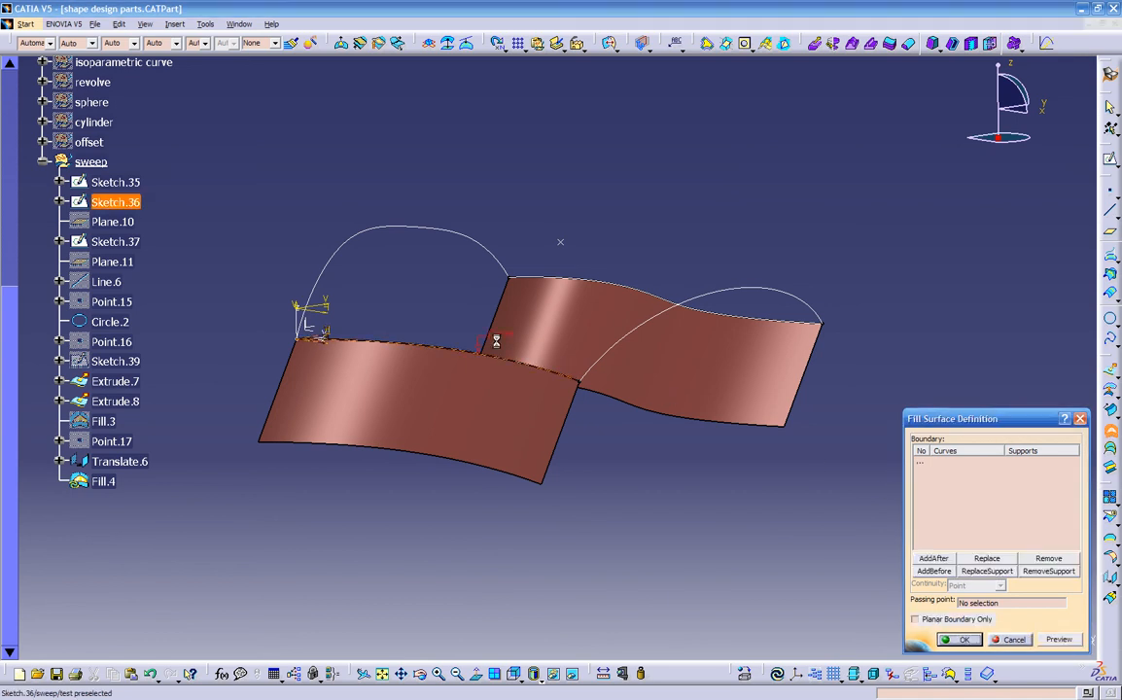
{"action": "left_click", "coordinate": [383, 230]}
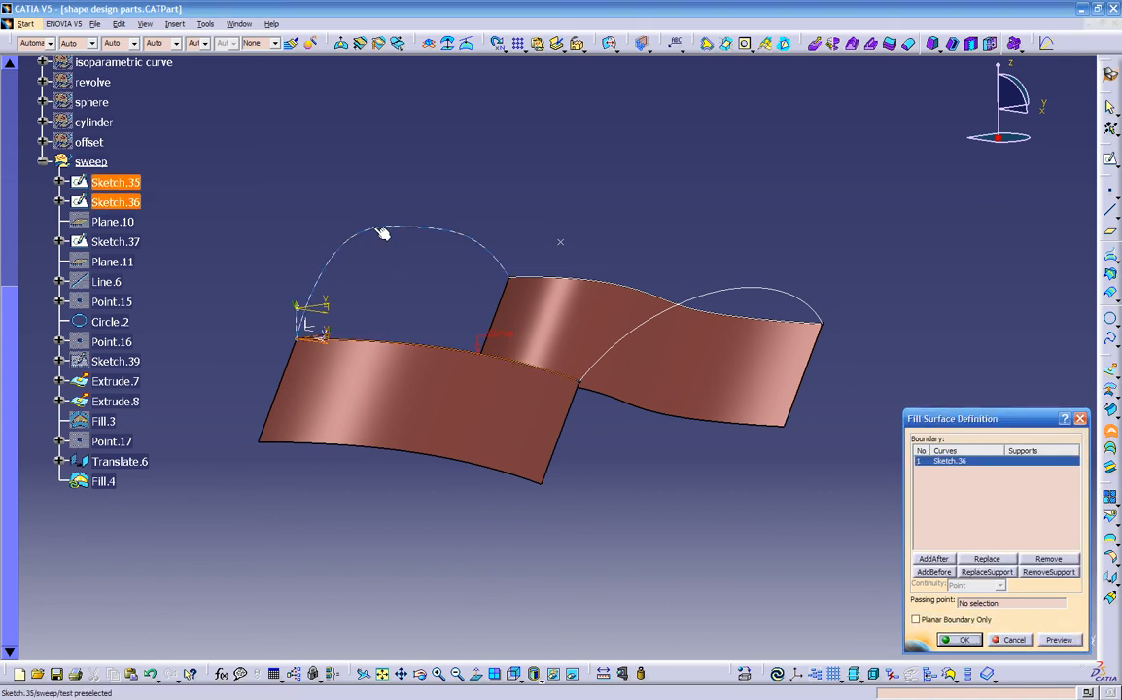
{"action": "left_click", "coordinate": [554, 280]}
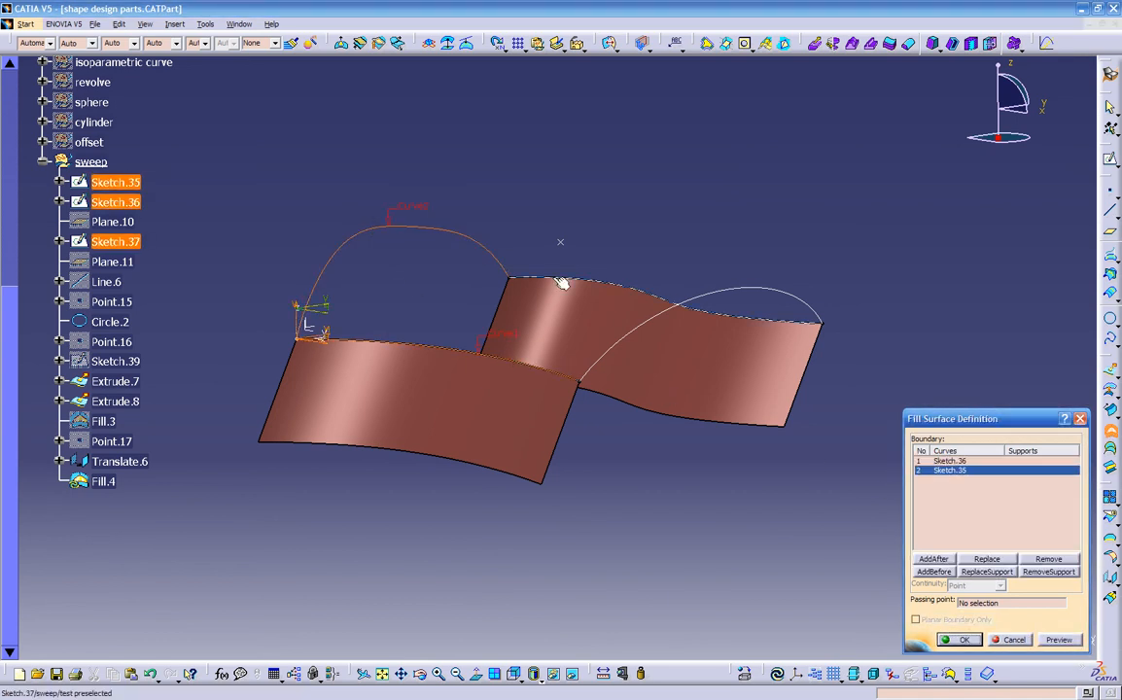
{"action": "left_click", "coordinate": [794, 299]}
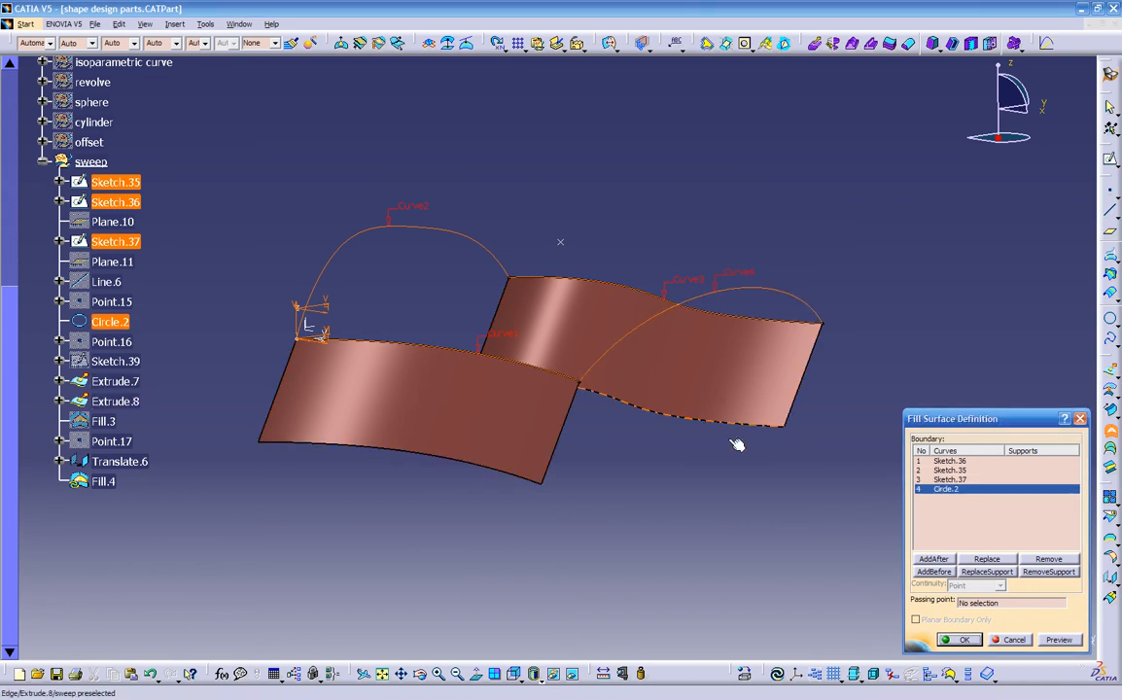
{"action": "left_click", "coordinate": [1059, 640]}
- Examine the previewed fill surface from several angles and the options available for its Sketch.35 boundary curve
{"action": "middle_click_drag", "start_coordinate": [672, 496], "coordinate": [596, 351]}
{"action": "scroll", "coordinate": [612, 360], "scroll_direction": "up", "scroll_amount": 1}
{"action": "middle_click_drag", "start_coordinate": [691, 347], "coordinate": [665, 463]}
{"action": "middle_click_drag", "start_coordinate": [561, 237], "coordinate": [627, 456]}
{"action": "middle_click_drag", "start_coordinate": [547, 364], "coordinate": [634, 464]}
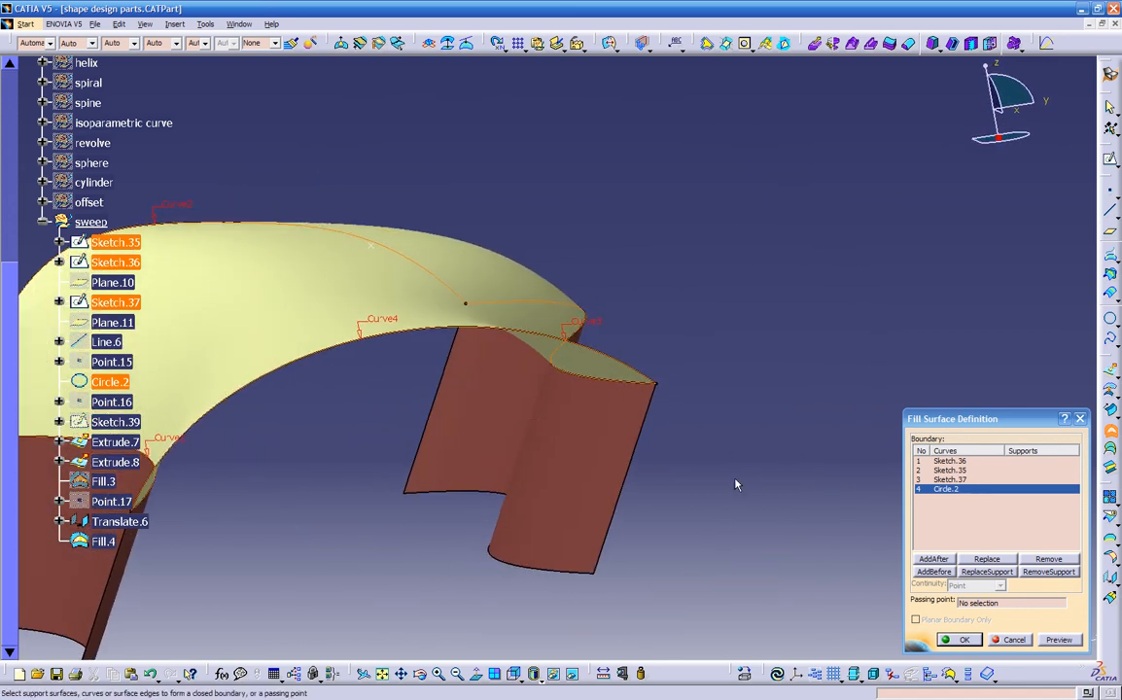
{"action": "left_click", "coordinate": [951, 471]}
{"action": "right_click", "coordinate": [950, 472]}
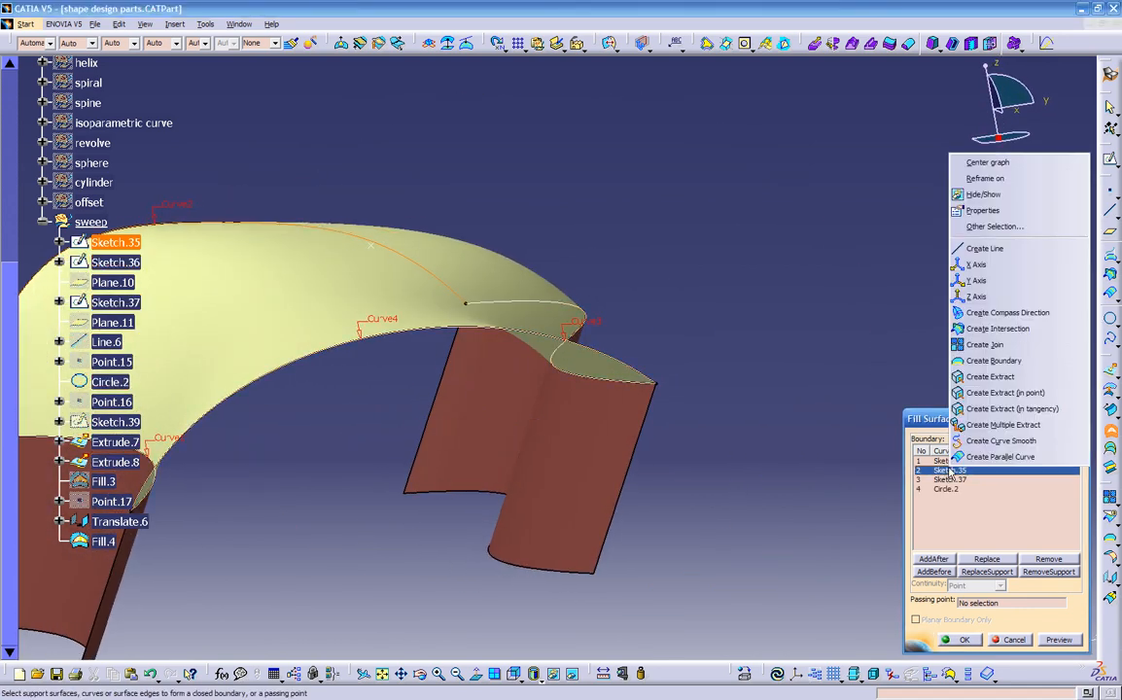
{"action": "left_click", "coordinate": [988, 523]}
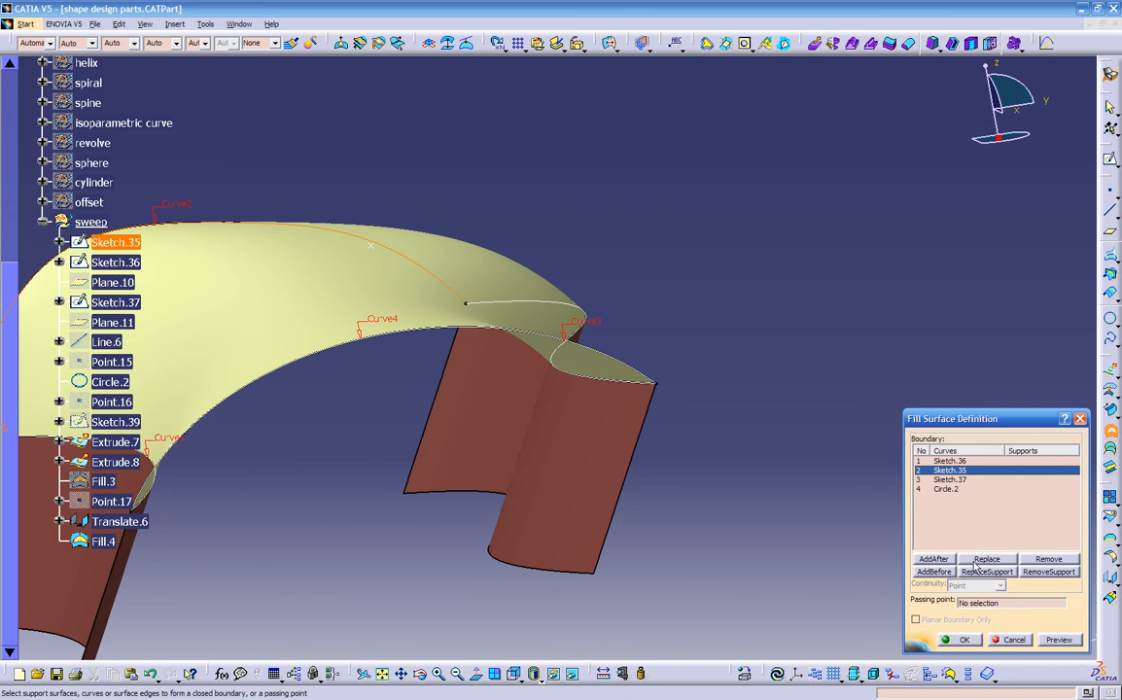
{"action": "left_click", "coordinate": [957, 498]}
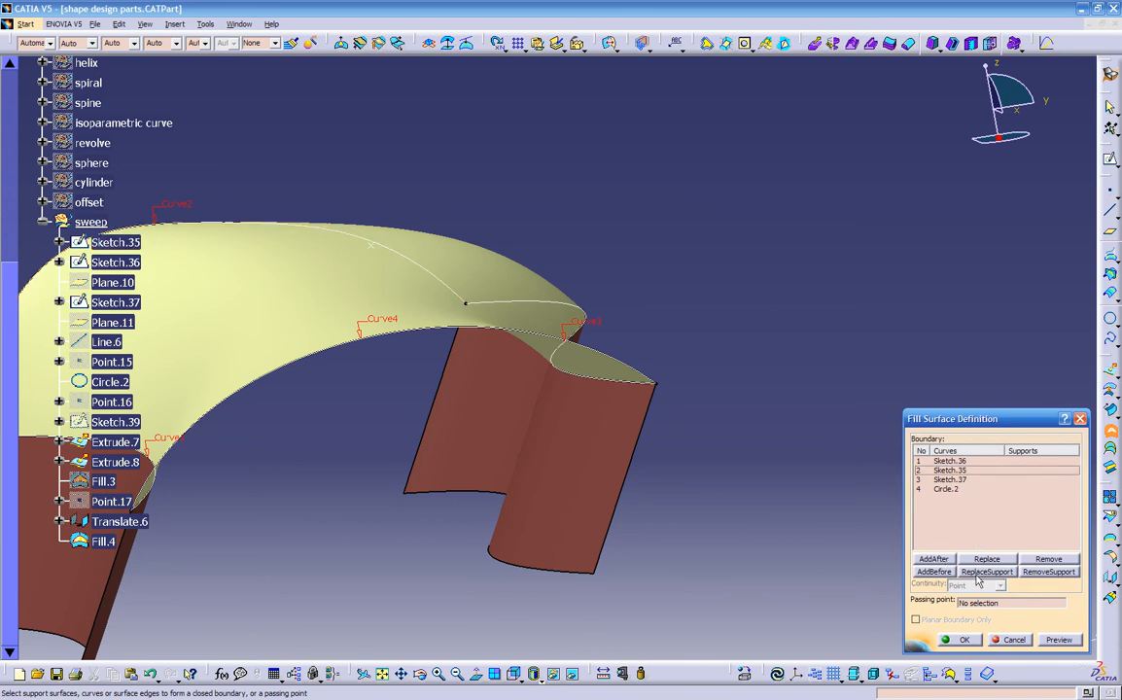
- Assign Translate.6 as the new fill surface's passing point, preview the shape and create the surface
{"action": "left_click", "coordinate": [977, 603]}
{"action": "middle_click_drag", "start_coordinate": [642, 449], "coordinate": [488, 275]}
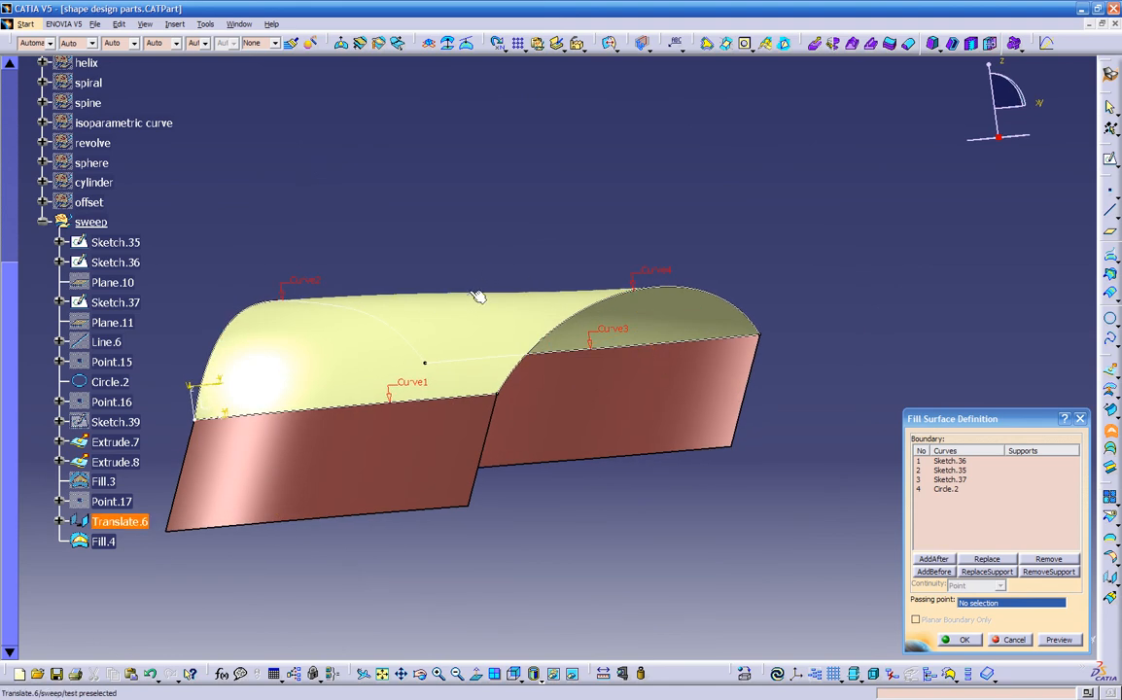
{"action": "left_click", "coordinate": [475, 294]}
{"action": "left_click", "coordinate": [1056, 639]}
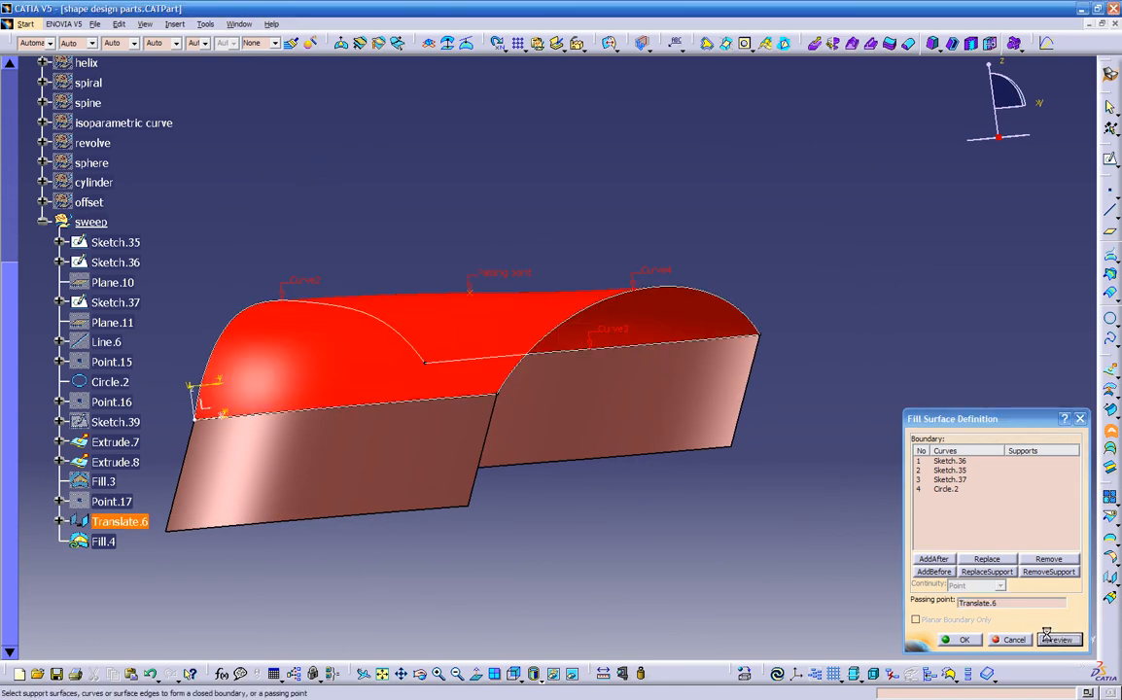
{"action": "middle_click_drag", "start_coordinate": [531, 440], "coordinate": [491, 368]}
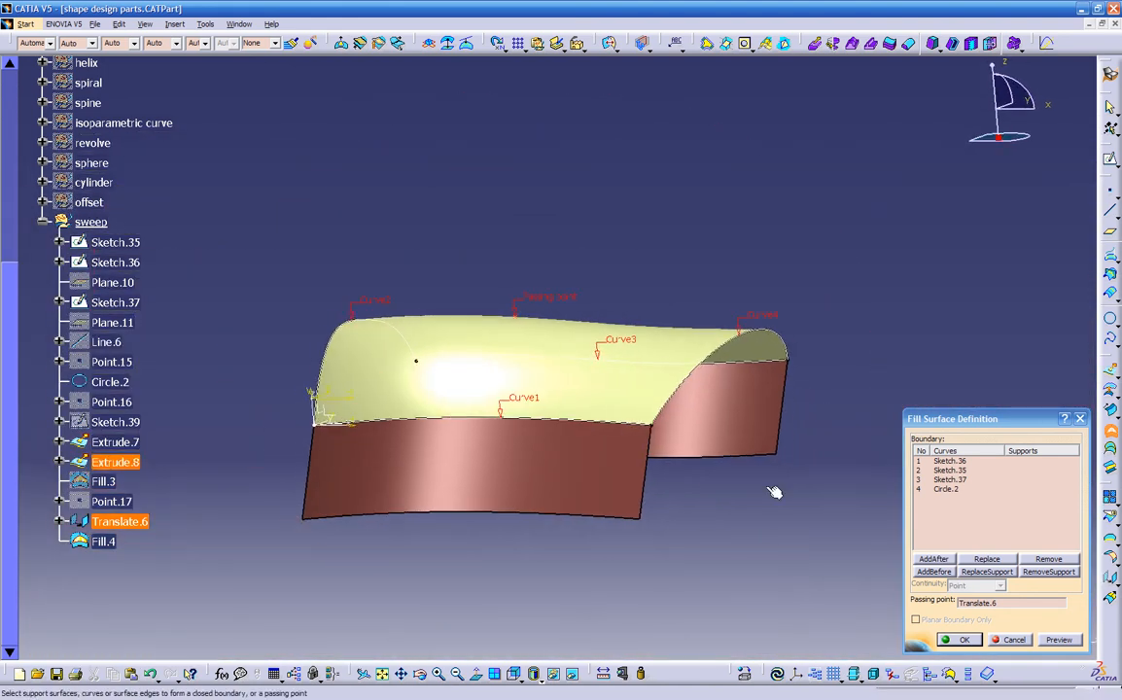
{"action": "left_click", "coordinate": [958, 640]}
- Raise the translated passing point along the Z axis to a distance of 1.417 in and apply the translation
{"action": "double_click", "coordinate": [524, 323]}
{"action": "left_click_drag", "start_coordinate": [517, 307], "coordinate": [516, 281]}
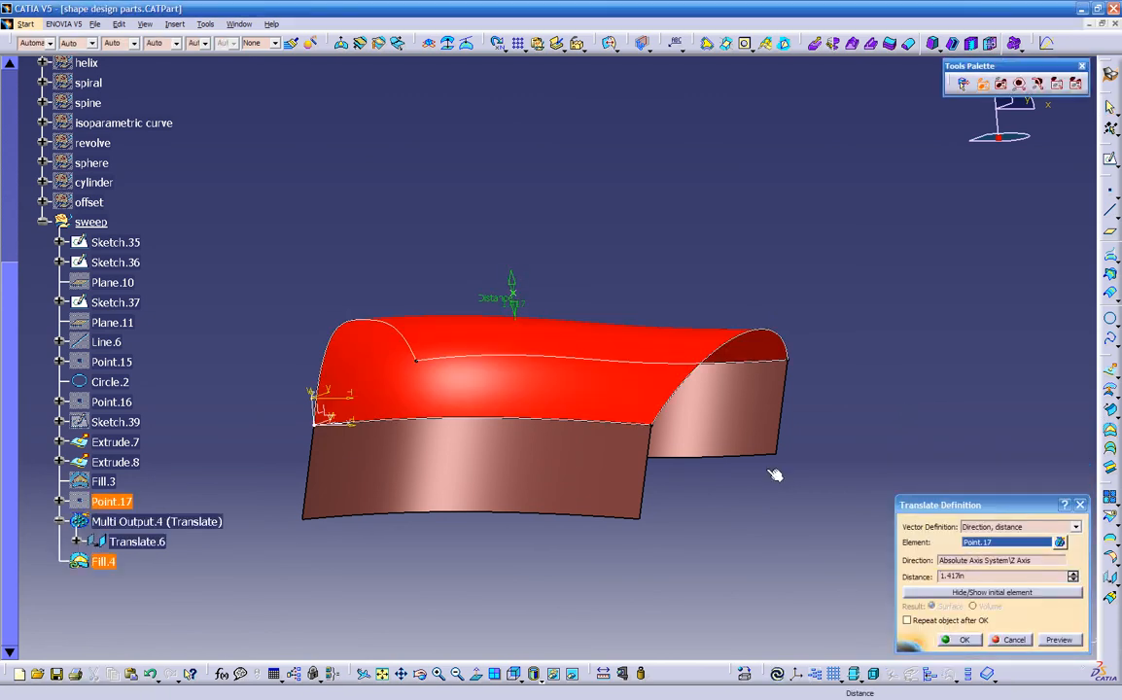
{"action": "left_click", "coordinate": [1050, 640]}
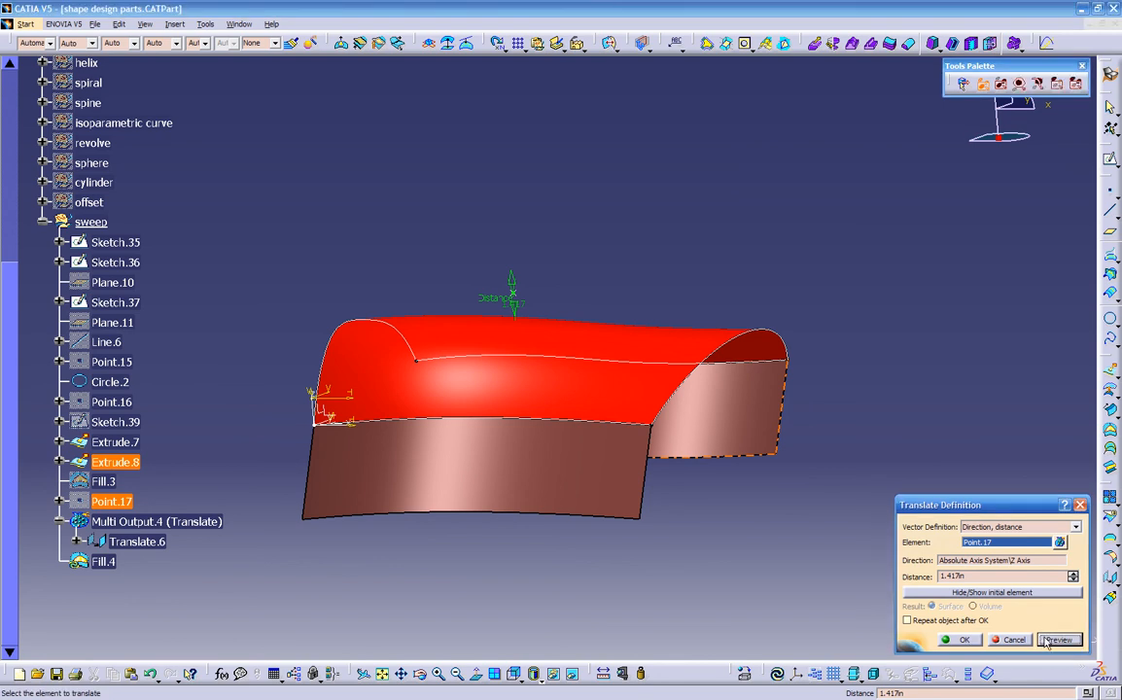
{"action": "left_click", "coordinate": [963, 640]}
- Examine the reshaped fill surface from several angles with its passing point and Sketch.37 boundary, leaving its definition without changes
{"action": "middle_click_drag", "start_coordinate": [501, 413], "coordinate": [558, 459]}
{"action": "middle_click_drag", "start_coordinate": [477, 390], "coordinate": [428, 443]}
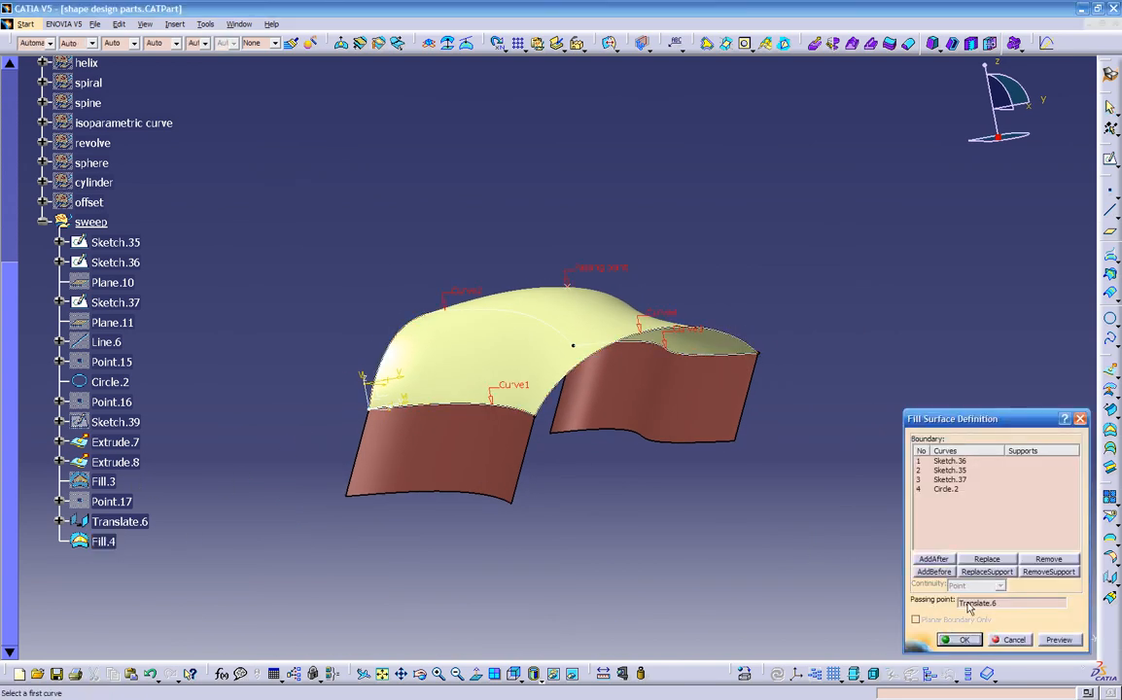
{"action": "left_click", "coordinate": [963, 604]}
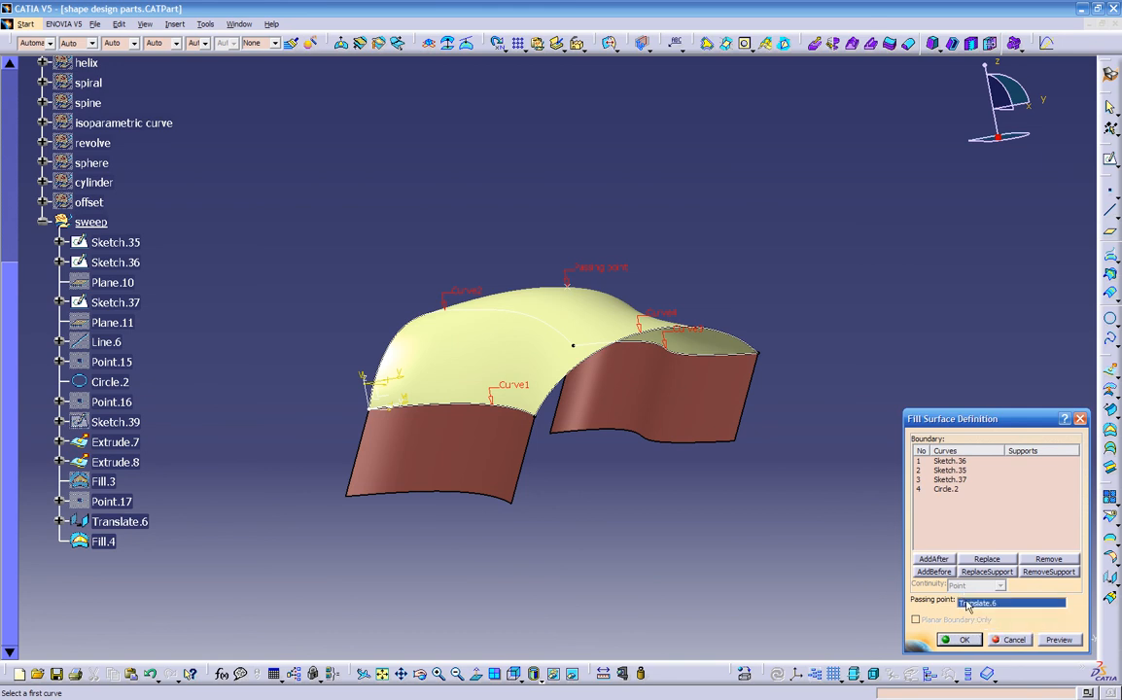
{"action": "middle_click_drag", "start_coordinate": [628, 465], "coordinate": [696, 476]}
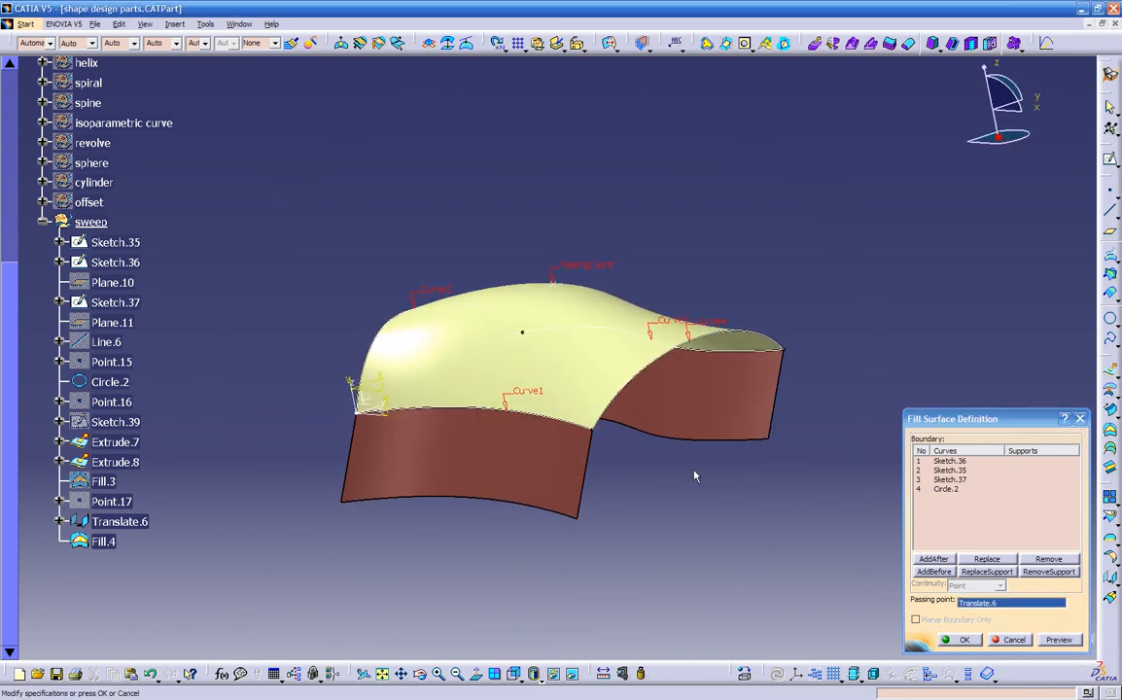
{"action": "middle_click_drag", "start_coordinate": [548, 451], "coordinate": [489, 495]}
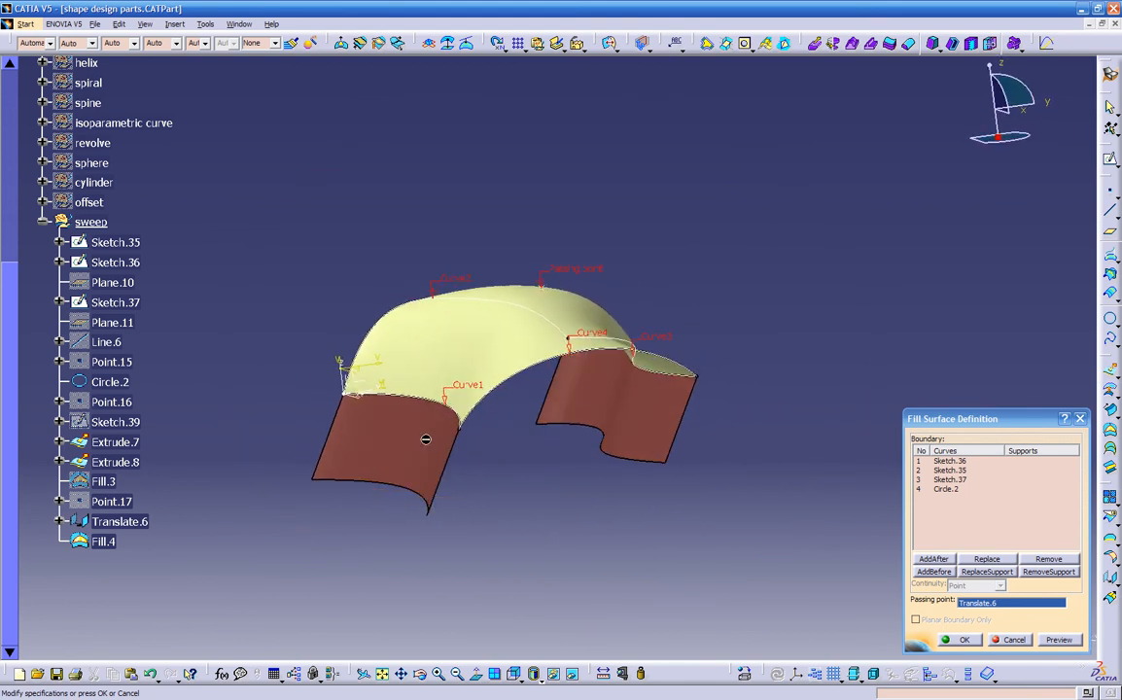
{"action": "middle_click_drag", "start_coordinate": [663, 436], "coordinate": [678, 460]}
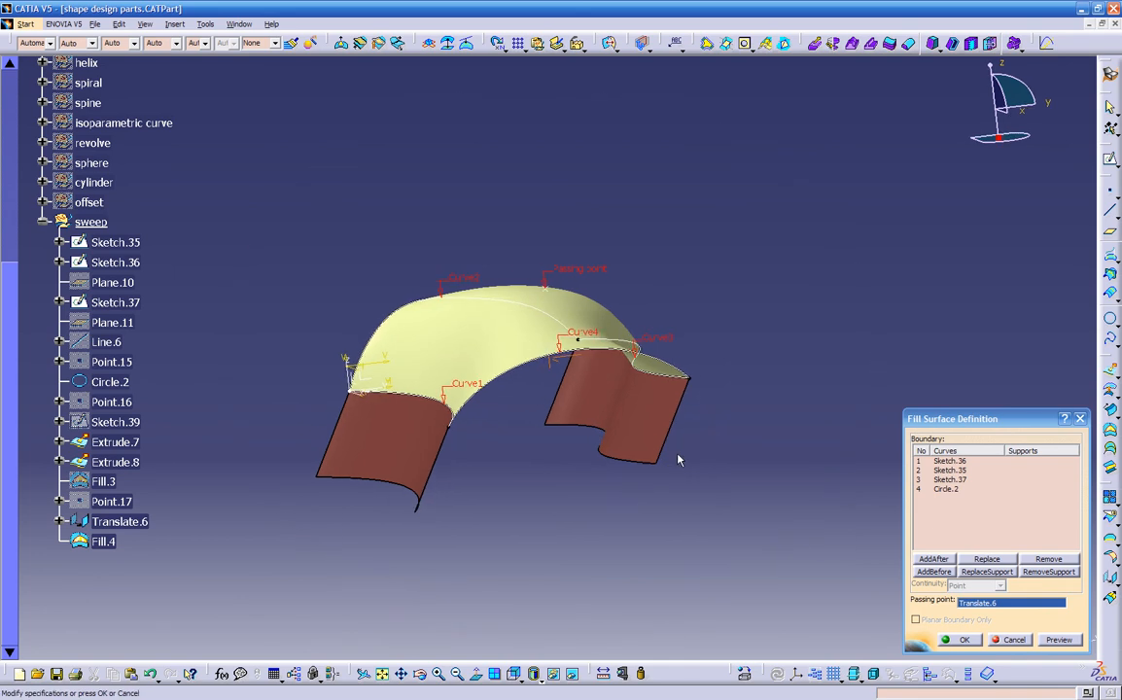
{"action": "left_click", "coordinate": [953, 479]}
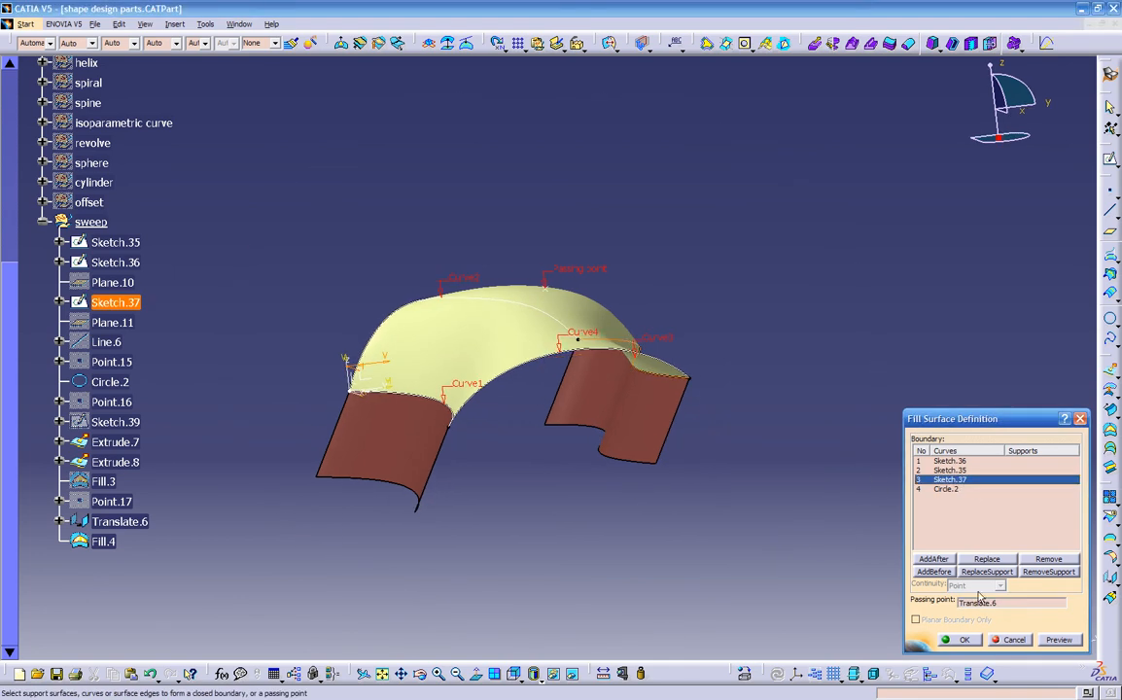
{"action": "left_click", "coordinate": [1010, 641]}
- Show the hidden blue fill surface, Fill.3, again and compare it with the yellow fill surface
{"action": "middle_click_drag", "start_coordinate": [661, 545], "coordinate": [887, 488]}
{"action": "middle_click_drag", "start_coordinate": [639, 593], "coordinate": [574, 526]}
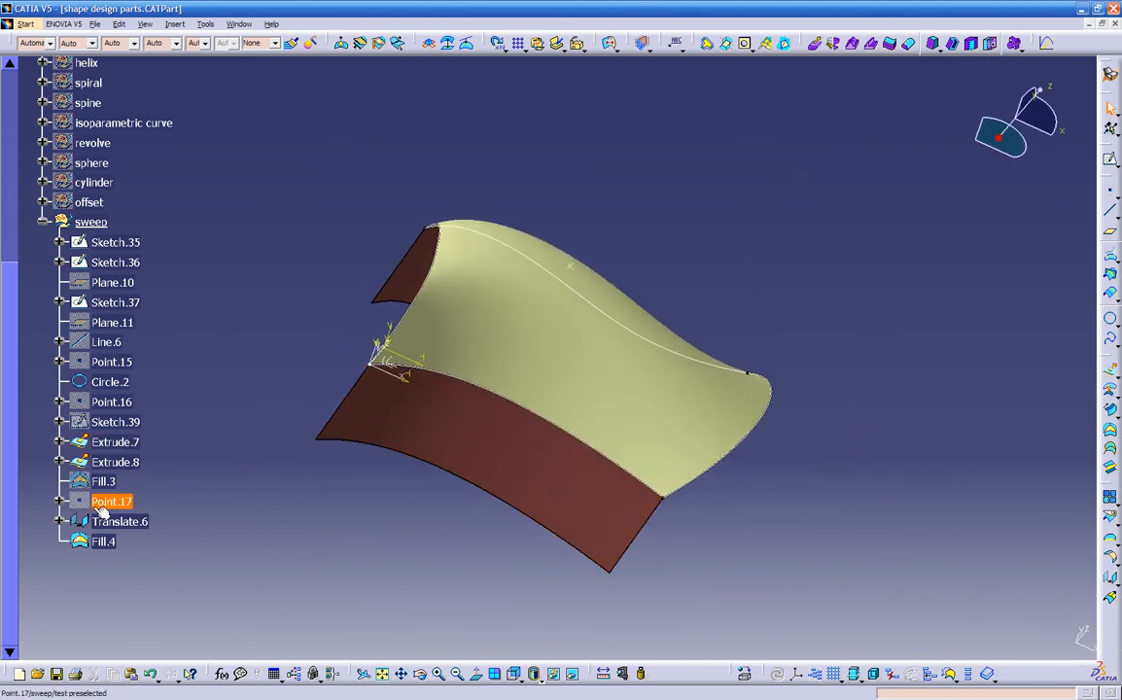
{"action": "right_click", "coordinate": [113, 491]}
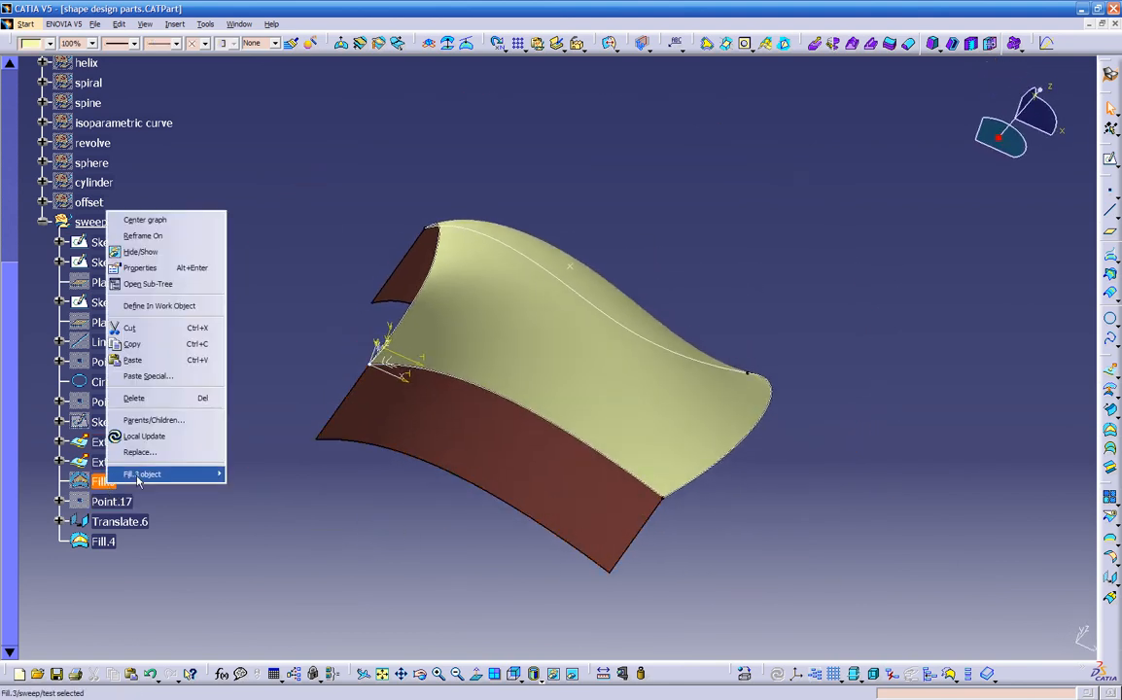
{"action": "left_click", "coordinate": [141, 251]}
{"action": "middle_click_drag", "start_coordinate": [477, 488], "coordinate": [362, 340]}
{"action": "middle_click_drag", "start_coordinate": [696, 523], "coordinate": [677, 402]}
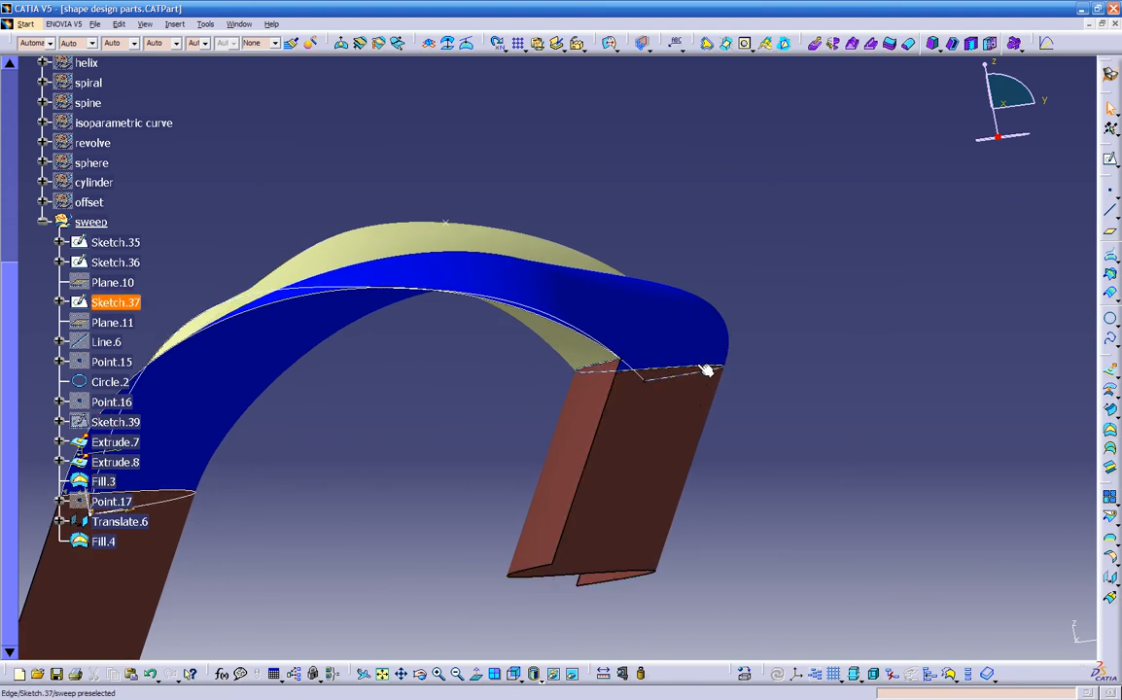
{"action": "middle_click_drag", "start_coordinate": [469, 426], "coordinate": [642, 438]}
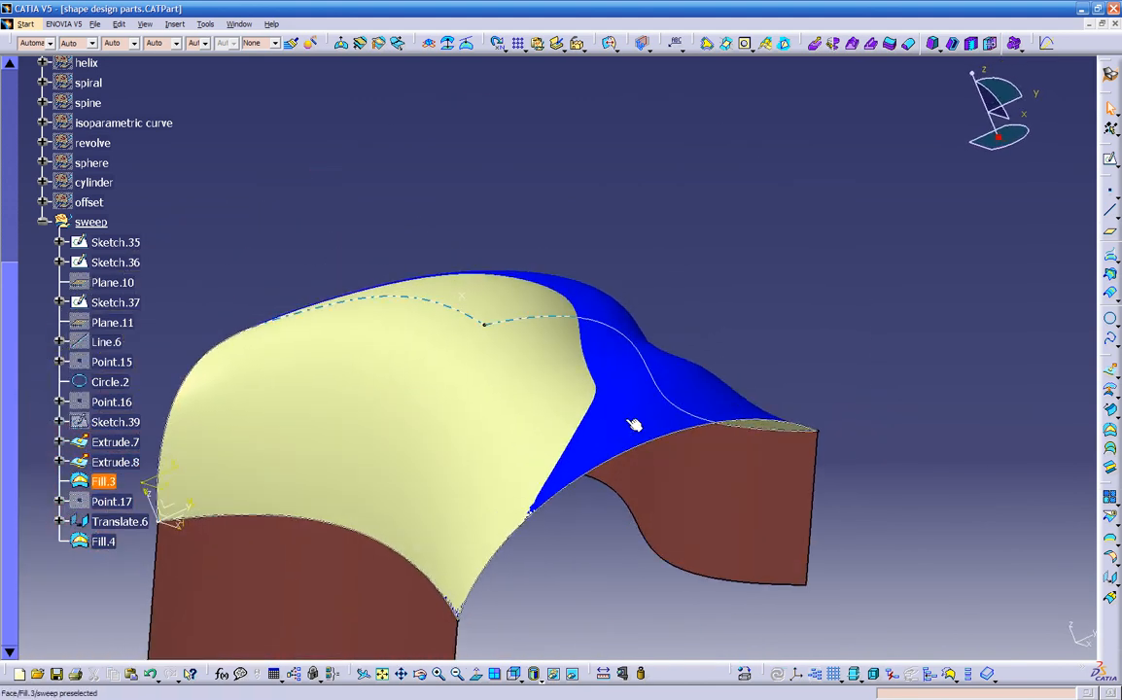
- Try to assign Translate.6 as the passing point of the blue fill surface, Fill.3
{"action": "left_click", "coordinate": [622, 395]}
{"action": "double_click", "coordinate": [629, 398]}
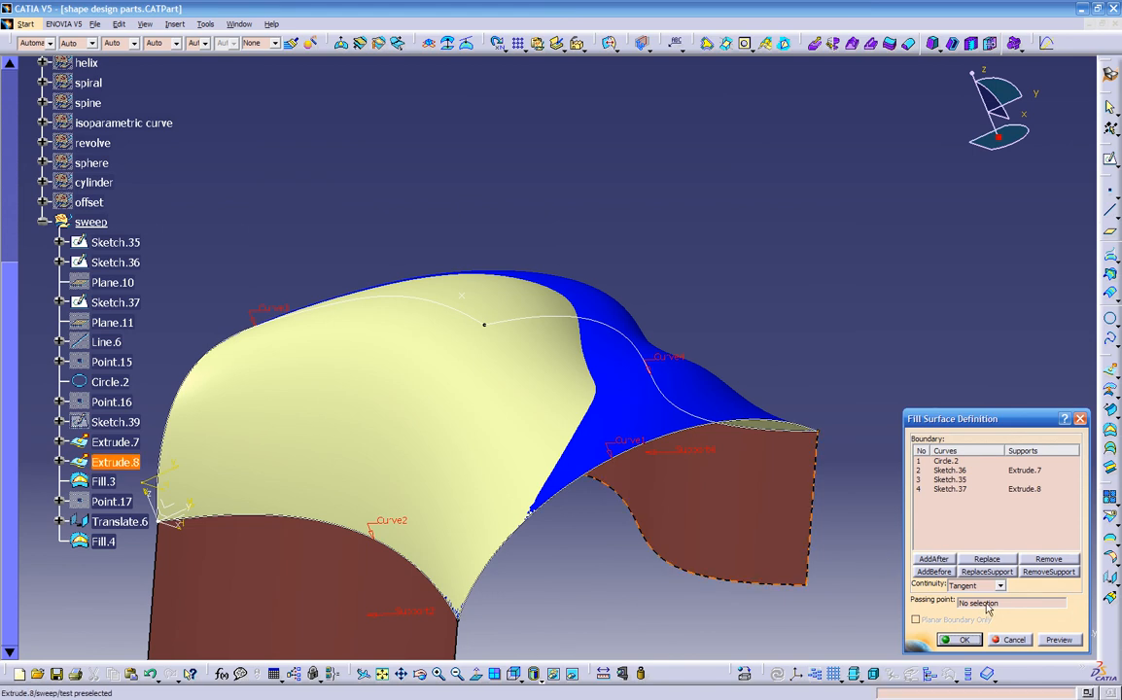
{"action": "left_click", "coordinate": [470, 299]}
{"action": "left_click", "coordinate": [1058, 640]}
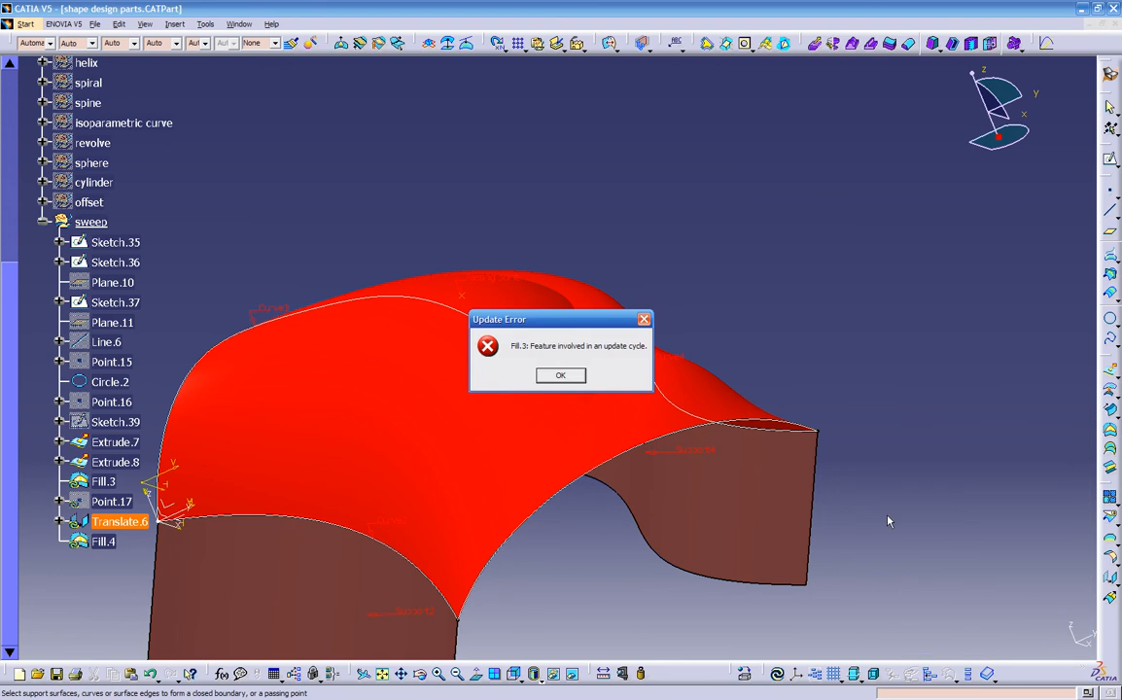
{"action": "left_click", "coordinate": [574, 382]}
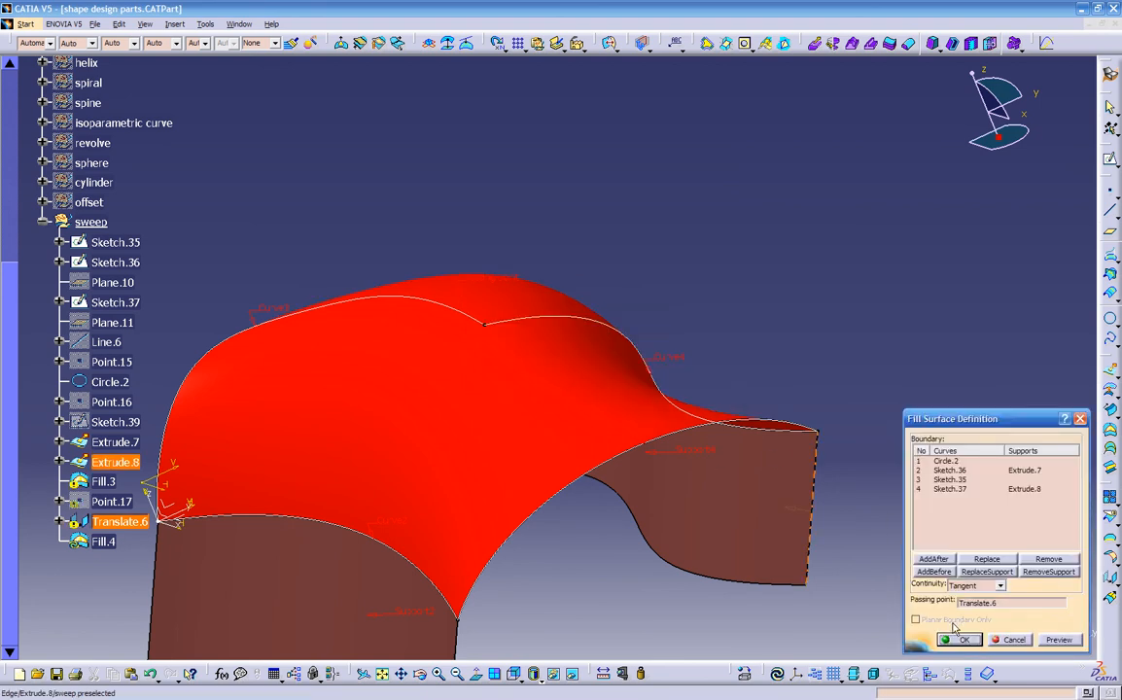
{"action": "left_click", "coordinate": [958, 642]}
{"action": "left_click", "coordinate": [561, 378]}
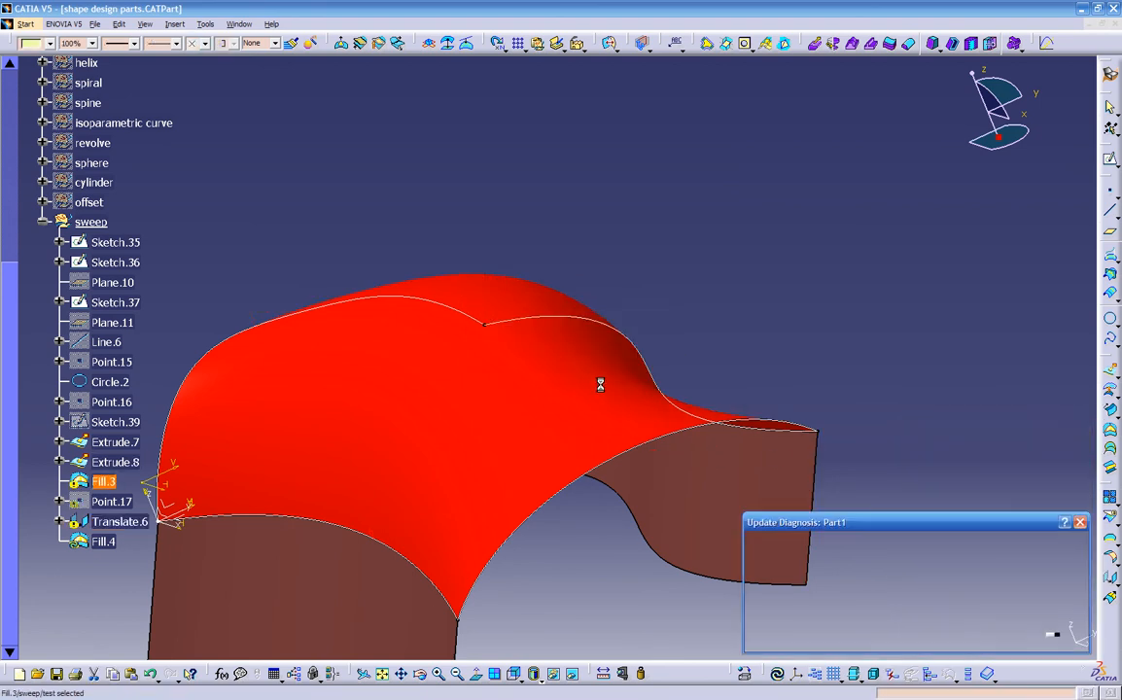
- Close the update diagnosis and undo the passing point assignment on Fill.3
{"action": "left_click", "coordinate": [1063, 640]}
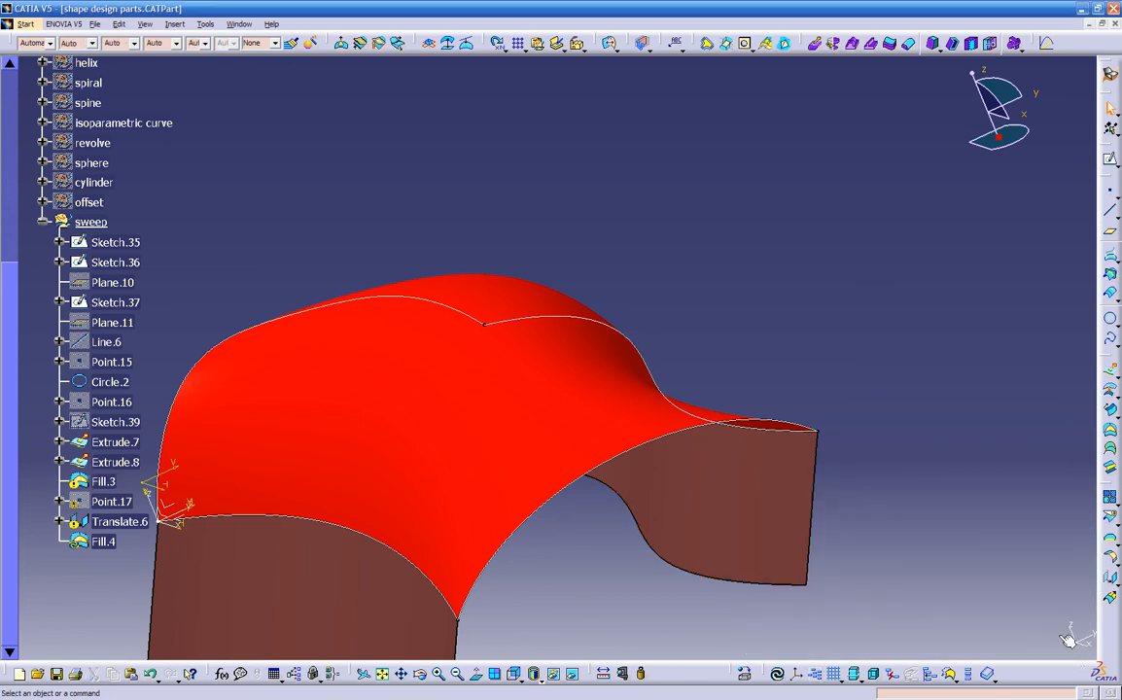
{"action": "middle_click_drag", "start_coordinate": [601, 566], "coordinate": [626, 634]}
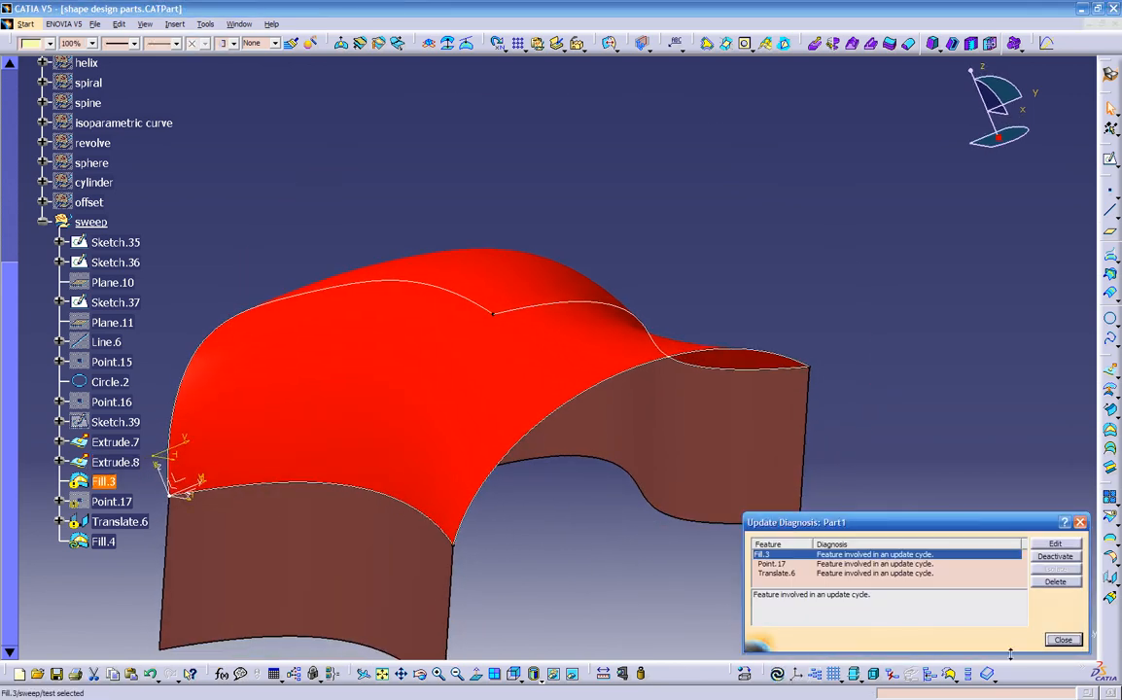
{"action": "left_click", "coordinate": [1063, 640]}
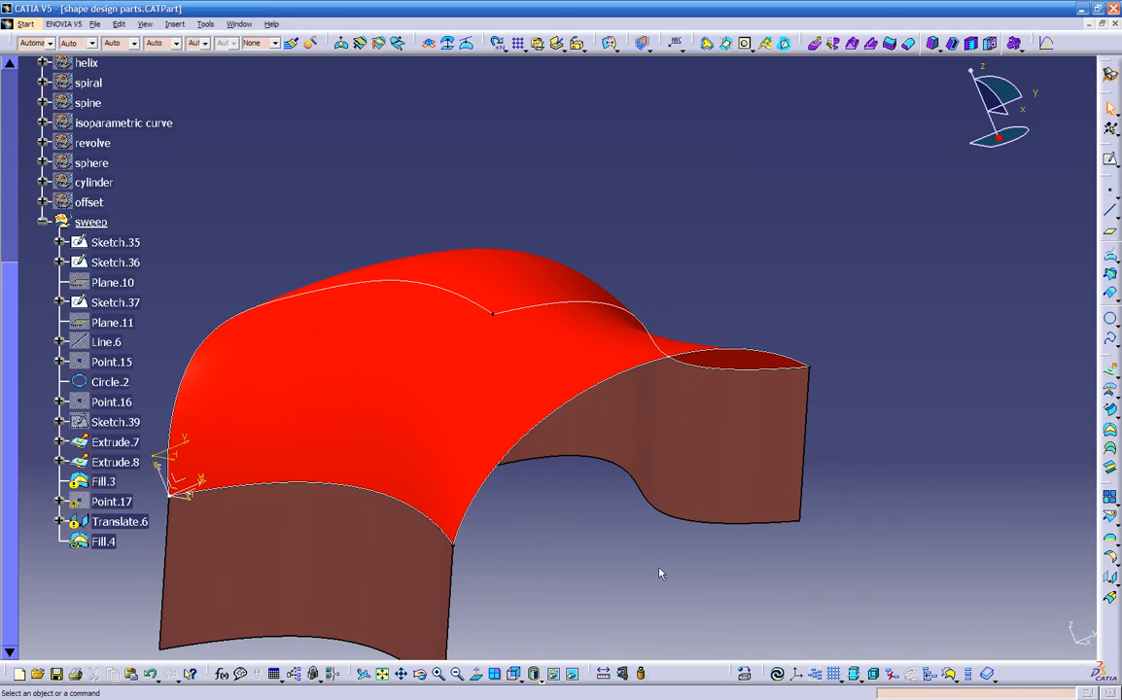
{"action": "key", "text": "ctrl+z"}
{"action": "left_click", "coordinate": [627, 567]}
- Hide the yellow fill surface, Fill.4, leaving the blue fill surface displayed for viewing
{"action": "middle_click_drag", "start_coordinate": [599, 524], "coordinate": [592, 352]}
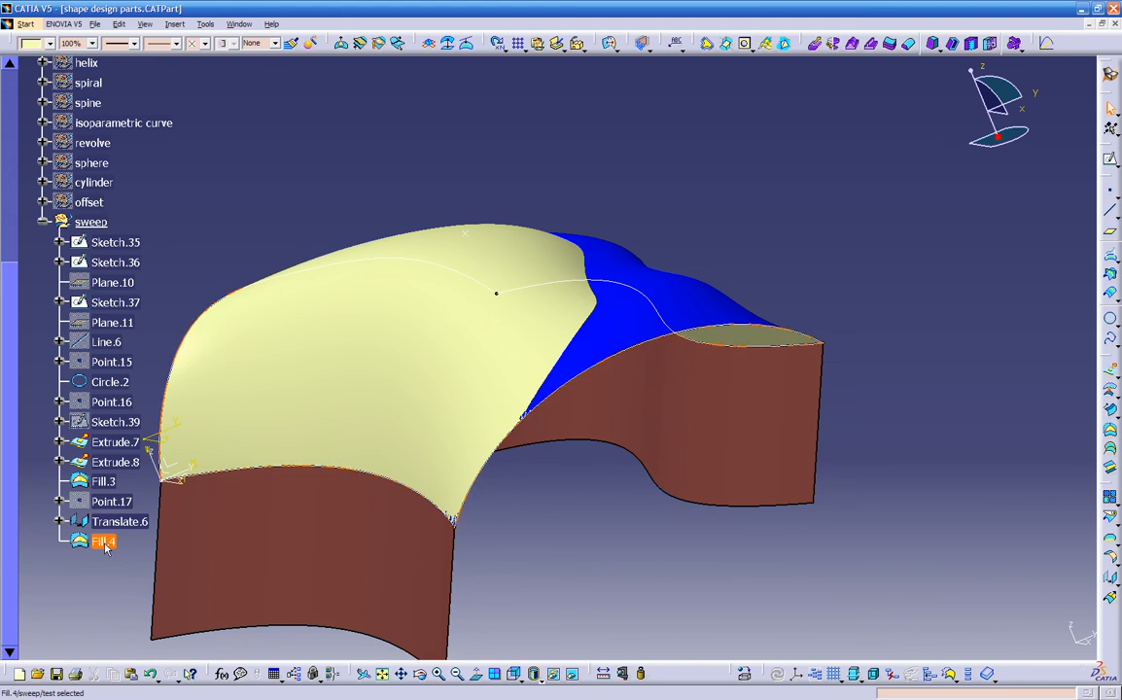
{"action": "right_click", "coordinate": [104, 541]}
{"action": "left_click", "coordinate": [185, 309]}
{"action": "middle_click_drag", "start_coordinate": [679, 358], "coordinate": [611, 260]}
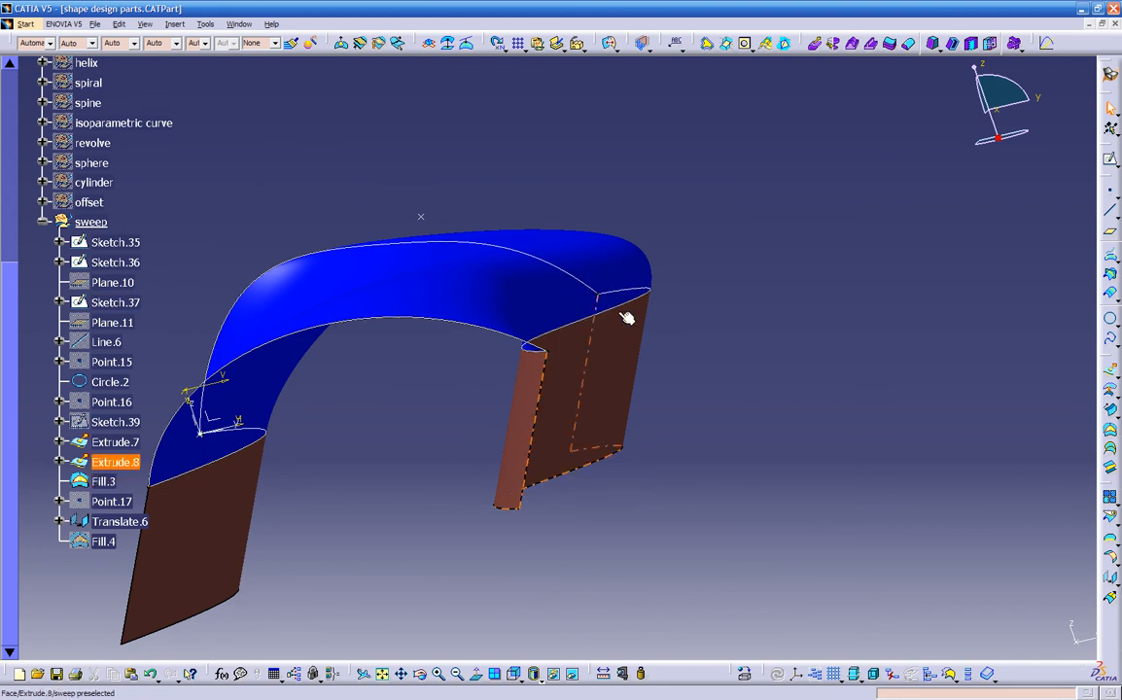